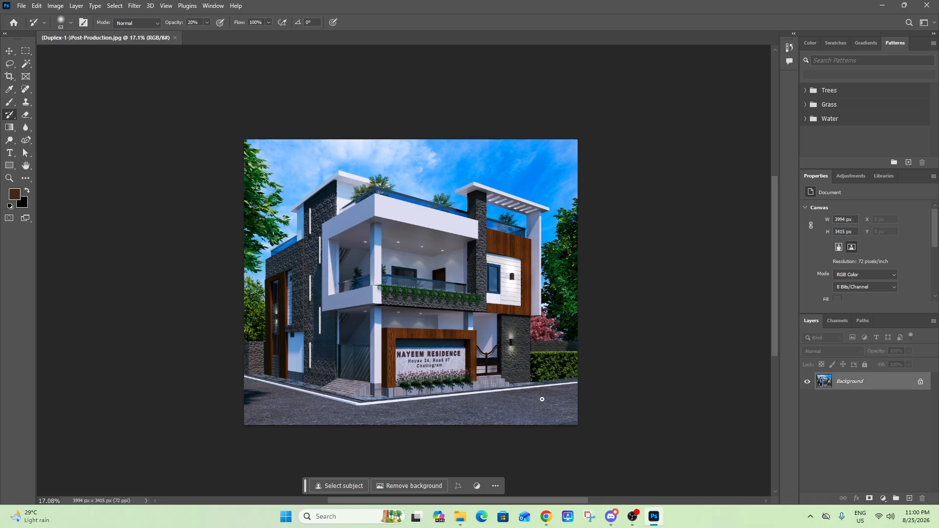
Step: Unlock and duplicate the Background layer, and hide and lock the original so that the copy is the active layer
click(920, 383)
key(ctrl+j)
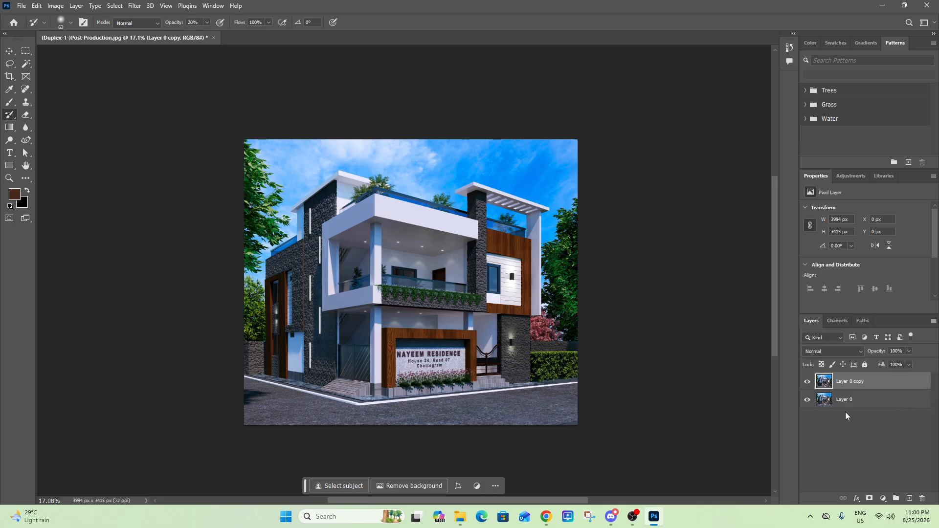
click(861, 402)
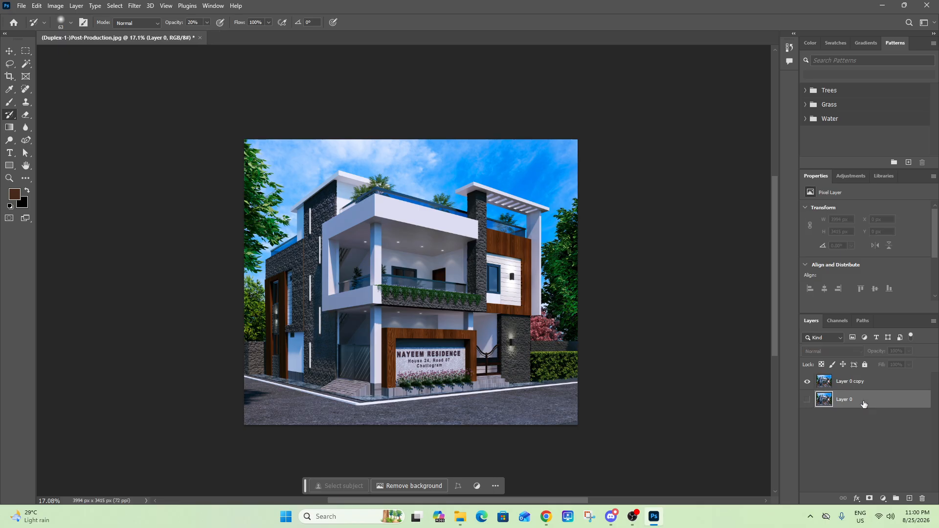
click(866, 365)
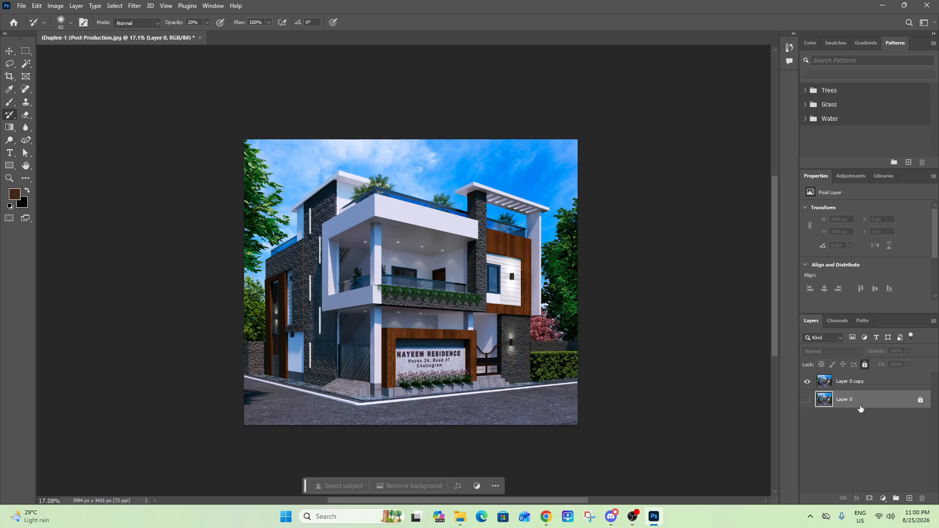
click(865, 384)
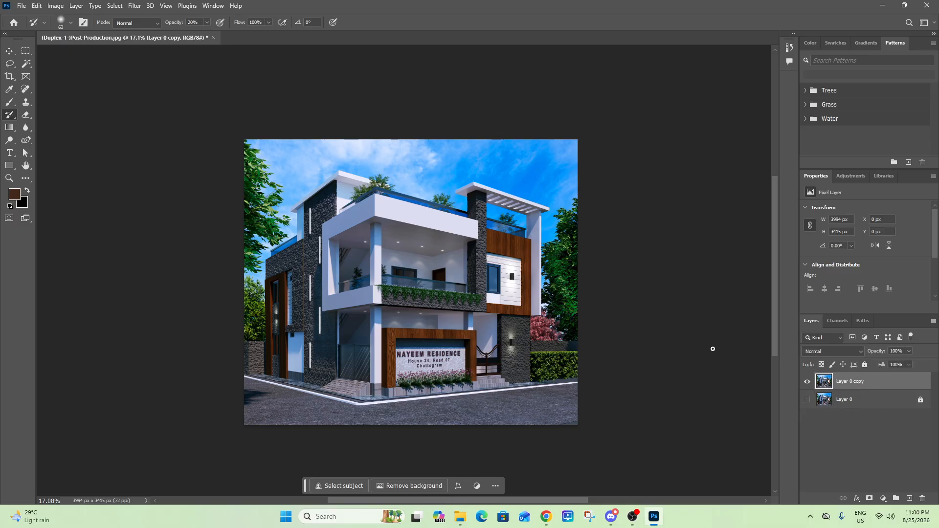
Step: Look at the Dream Home poster 67b74cf39c6d87170d2ad38072bc4d2e.jpg from the ps folder in the image viewer
click(464, 516)
click(748, 215)
double_click(752, 235)
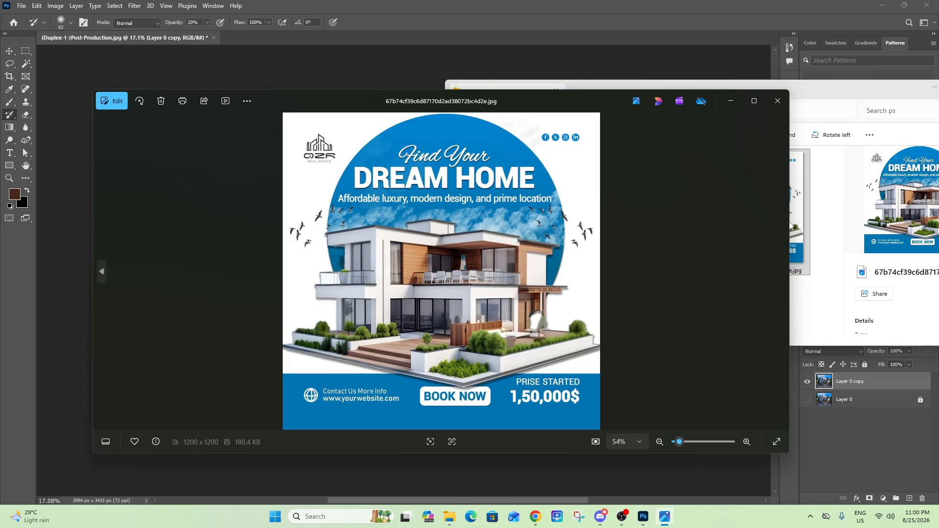
drag(791, 222, 581, 221)
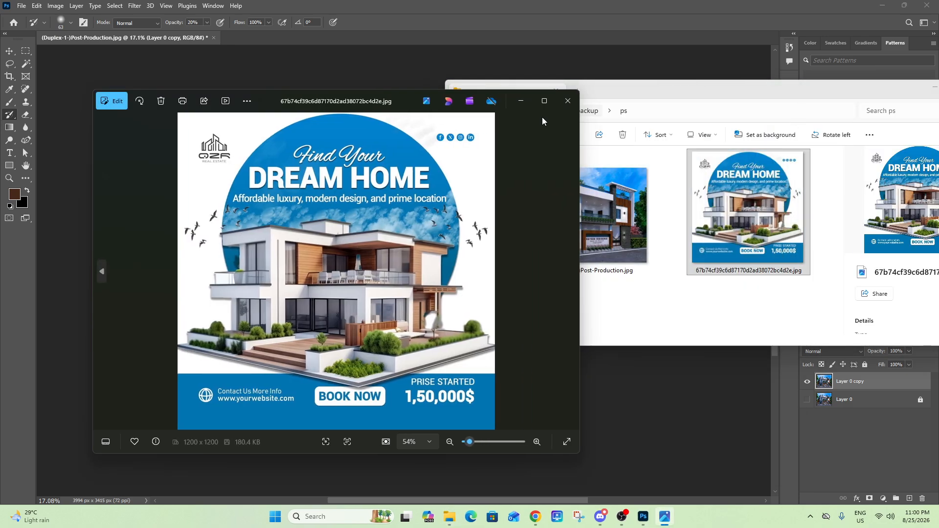
click(521, 100)
Step: Place the Dream Home poster image into the render document, scaled to about 286% and roughly centred on the canvas
drag(749, 211, 333, 279)
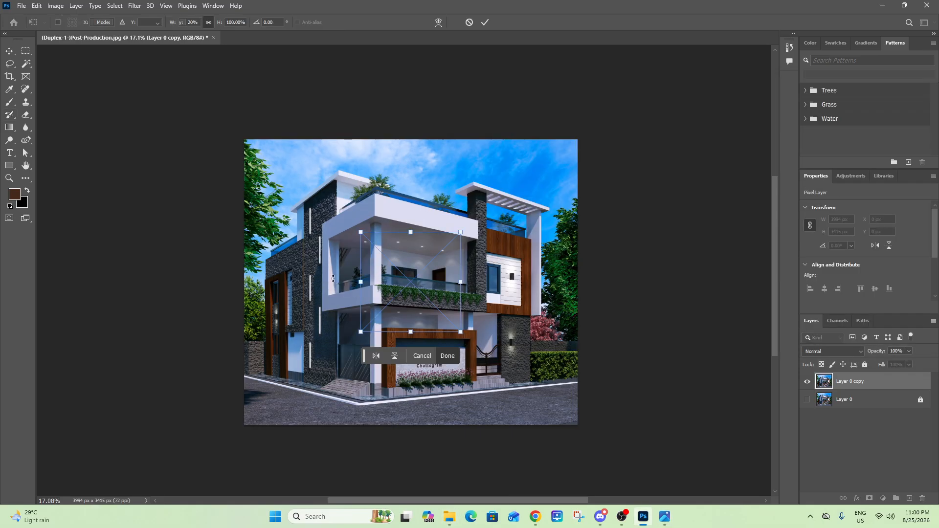
click(485, 22)
key(v)
drag(464, 334, 545, 417)
drag(484, 355, 373, 263)
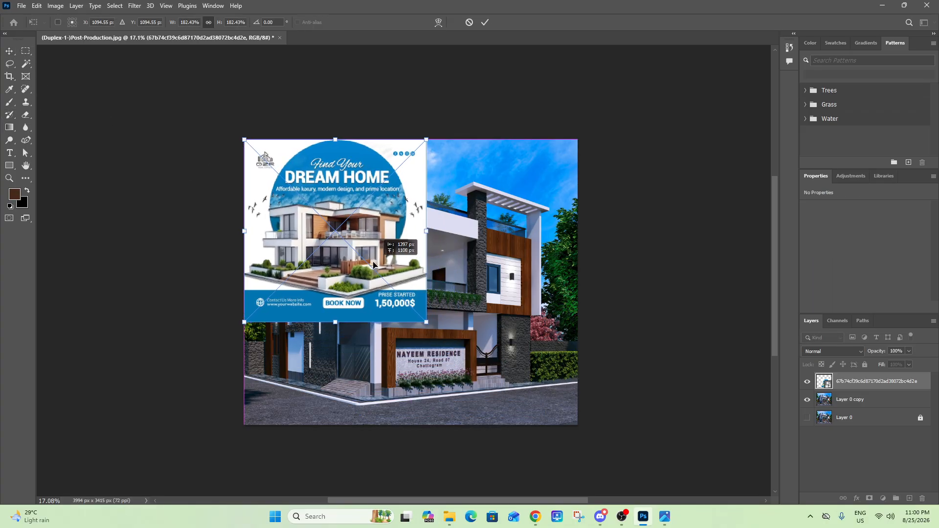
drag(429, 322, 570, 392)
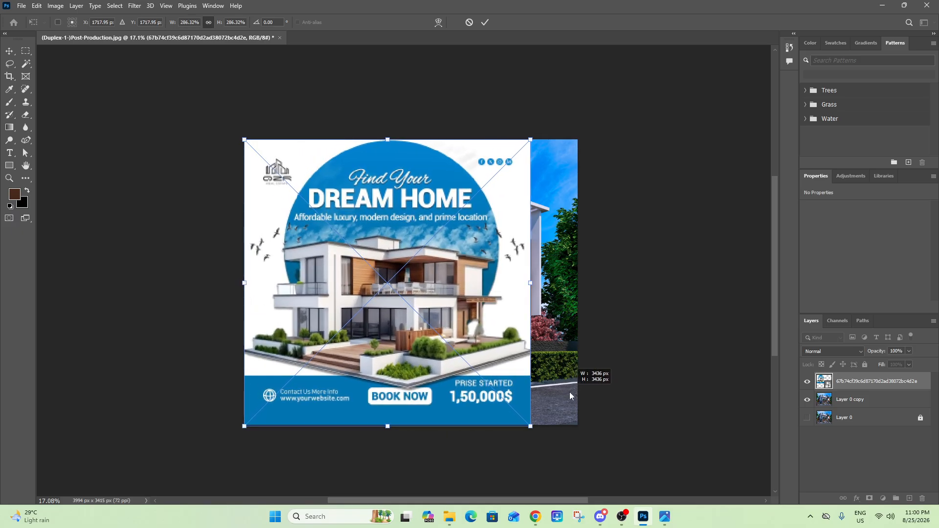
drag(465, 297, 486, 299)
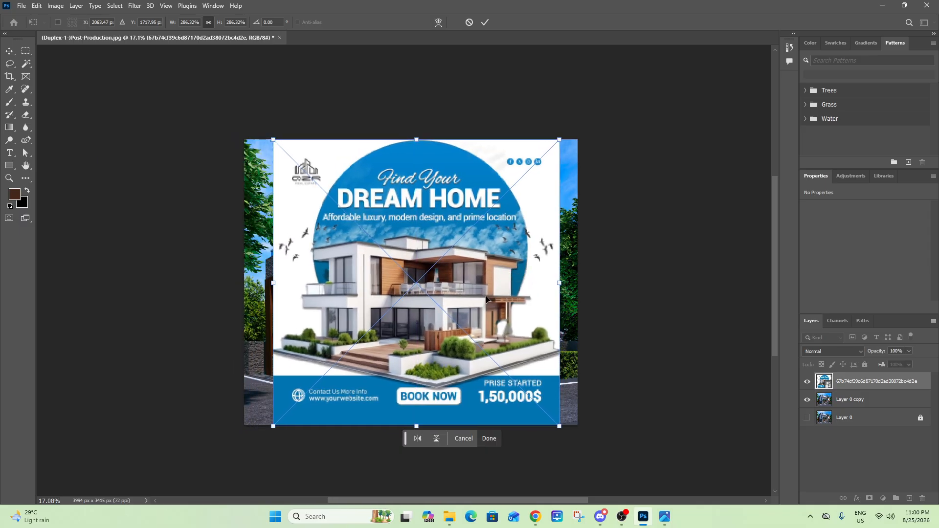
click(485, 22)
Step: Move the poster layer below Layer 0 copy and hide it
drag(877, 384, 874, 410)
click(807, 400)
click(808, 401)
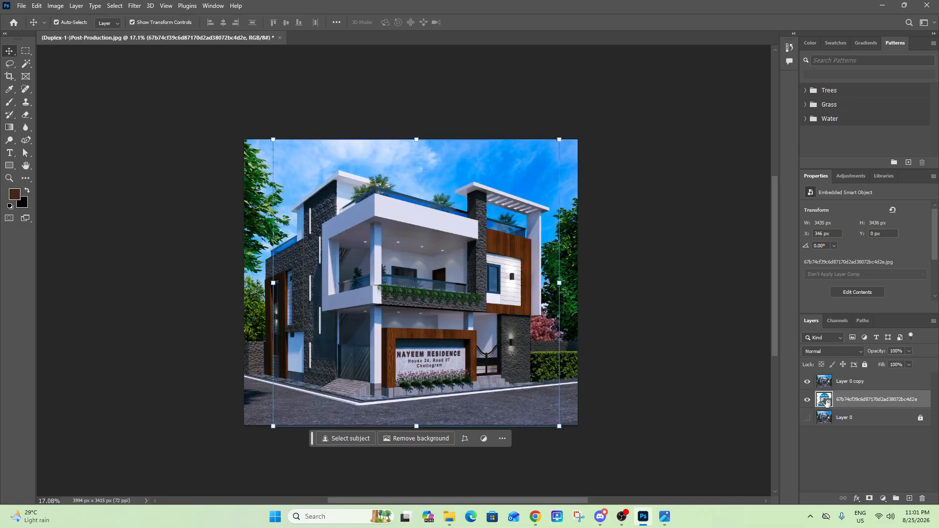
click(808, 382)
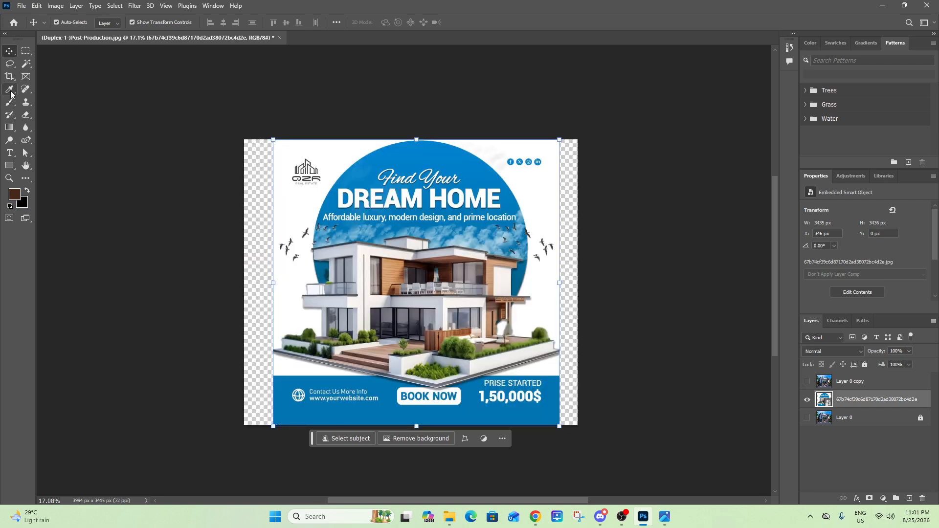
click(808, 382)
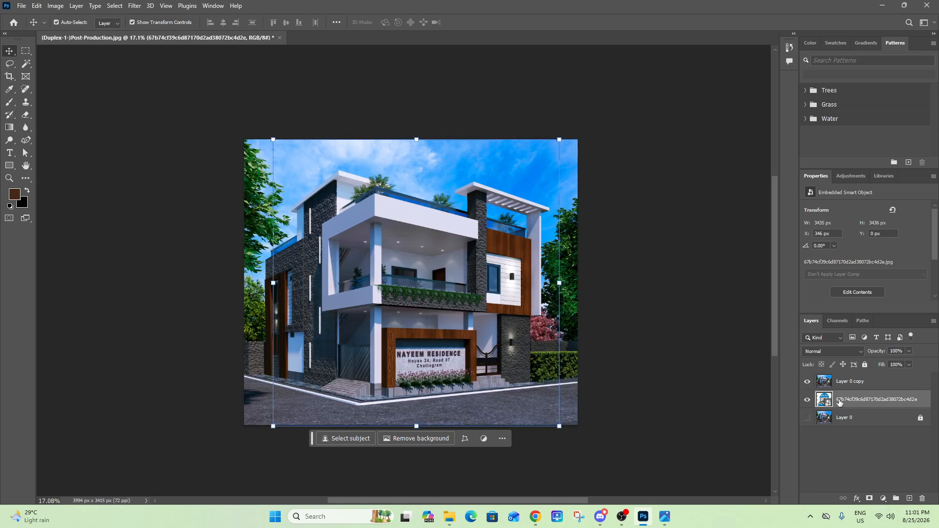
click(808, 400)
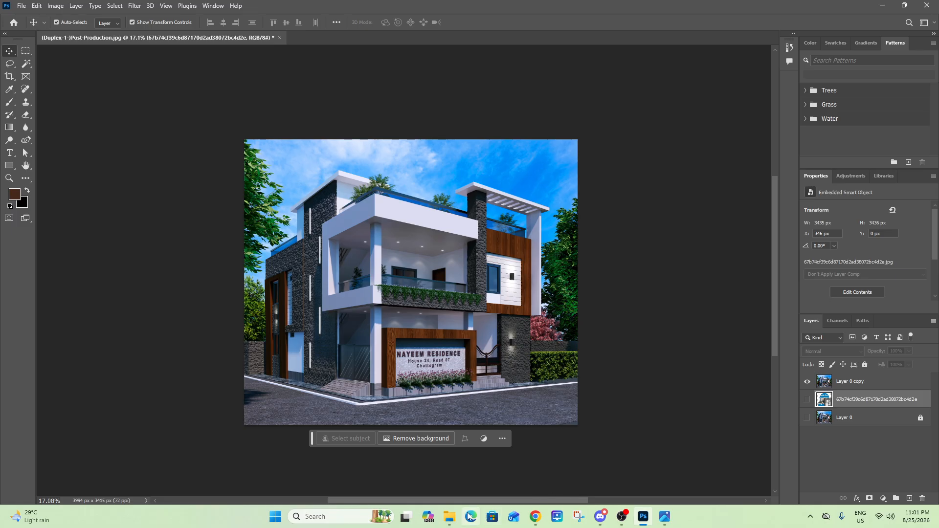
Step: Open the Dream Home poster in the image viewer, shrink its window and pin it on top beside the render as a reference
click(449, 517)
mouse_move(746, 242)
mouse_down()
mouse_move(186, 289)
mouse_move(732, 251)
mouse_up()
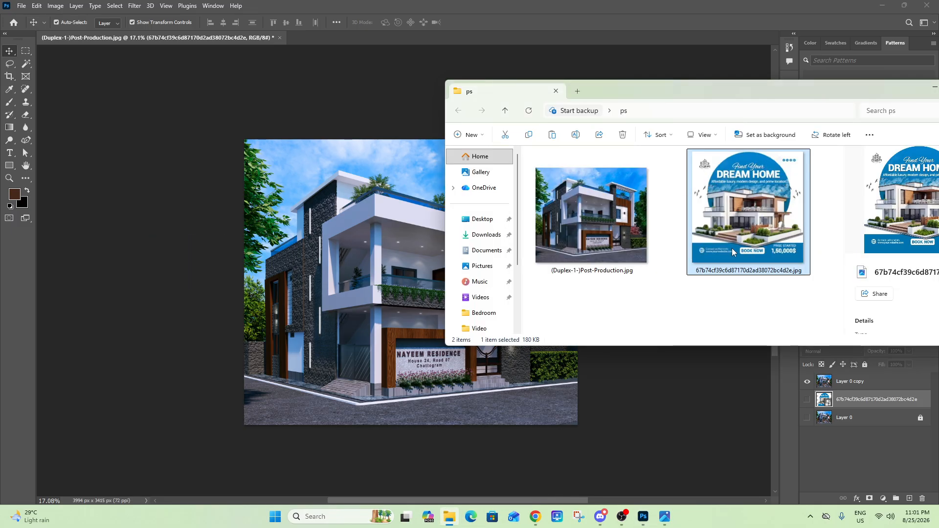
double_click(733, 249)
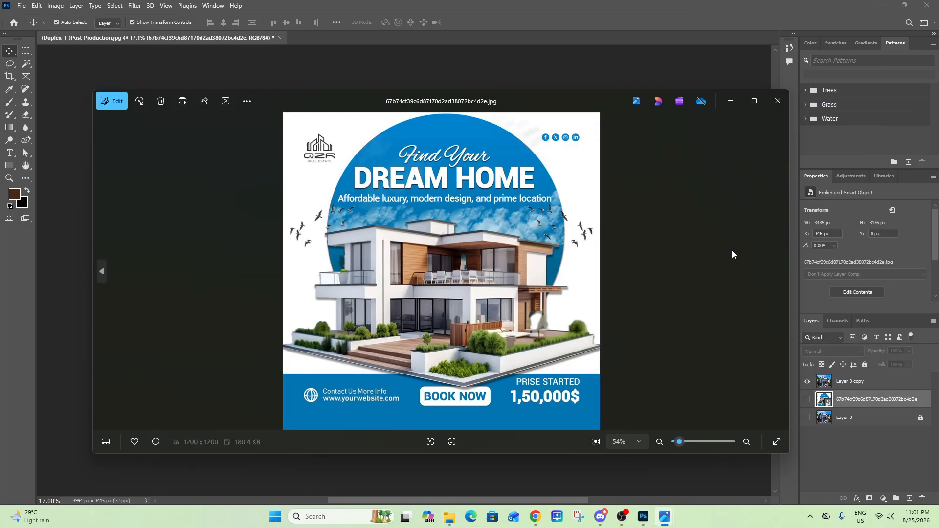
drag(788, 249, 363, 244)
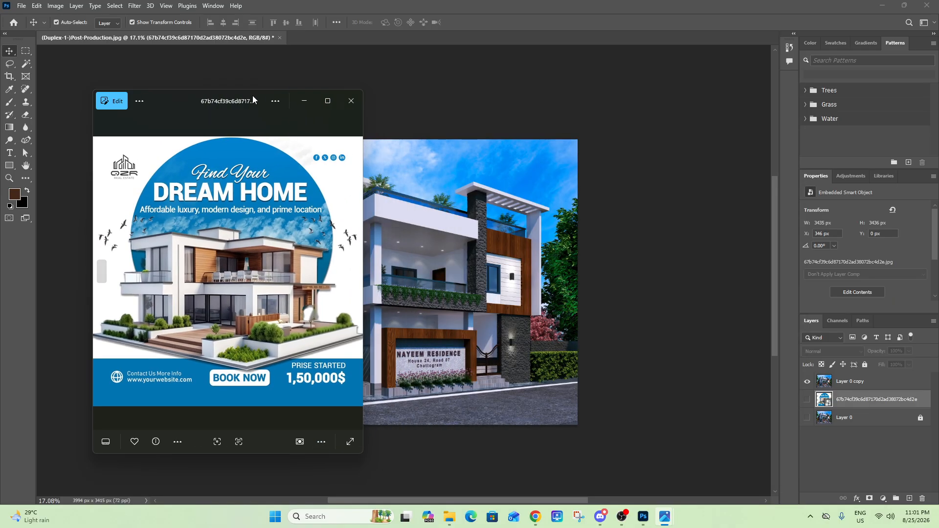
drag(257, 90, 160, 211)
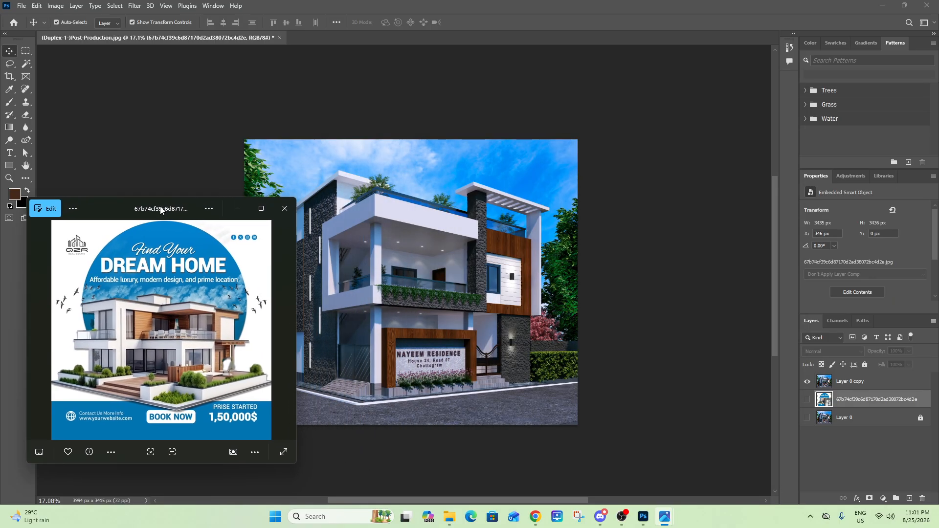
click(810, 517)
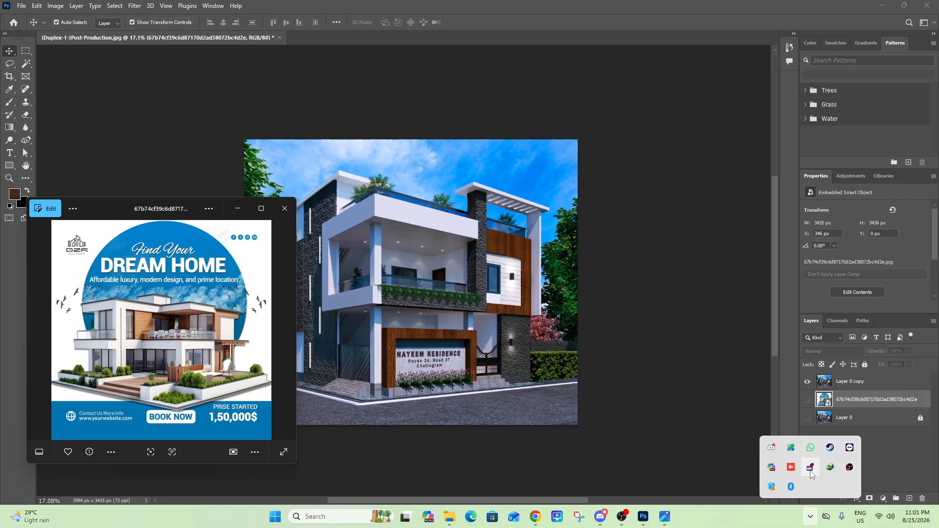
drag(302, 304, 226, 304)
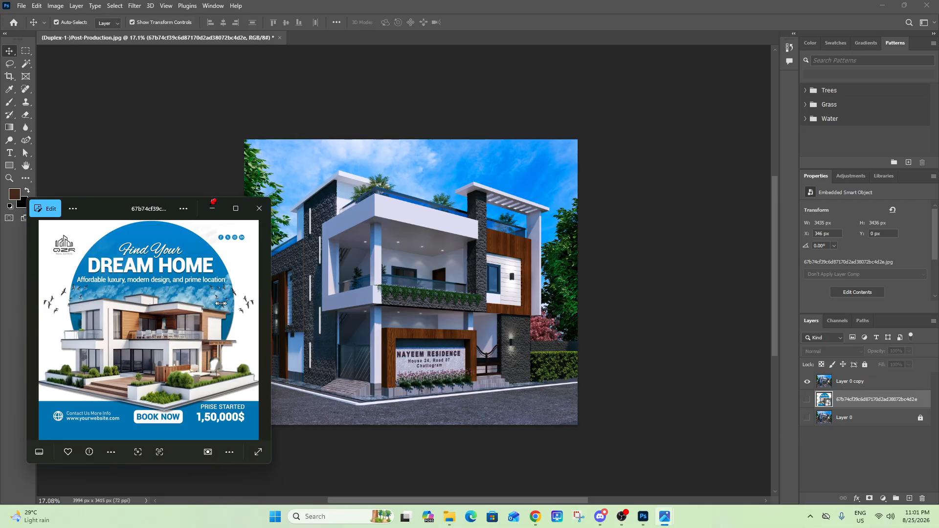
drag(98, 202, 73, 225)
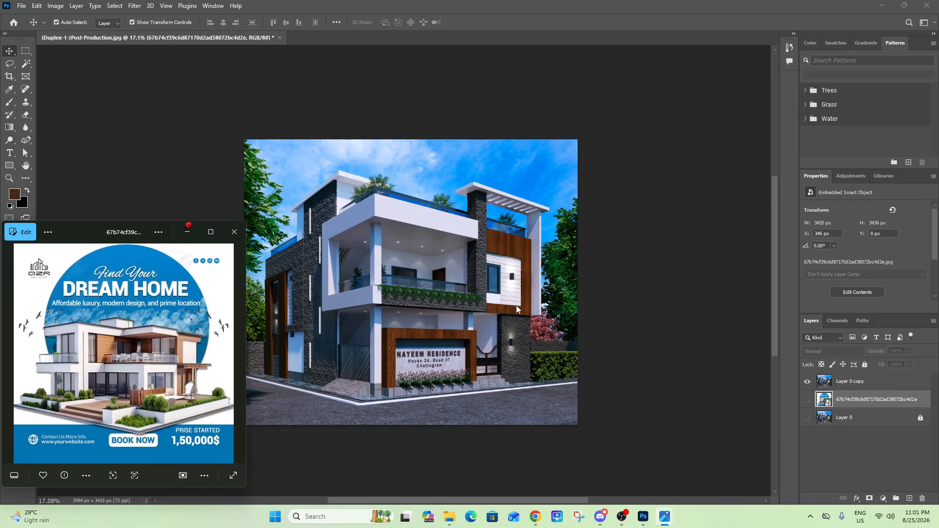
Step: Make Layer 0 copy the active layer for editing the house render
scroll(443, 307, down, 1)
click(7, 52)
click(417, 239)
drag(417, 239, 465, 239)
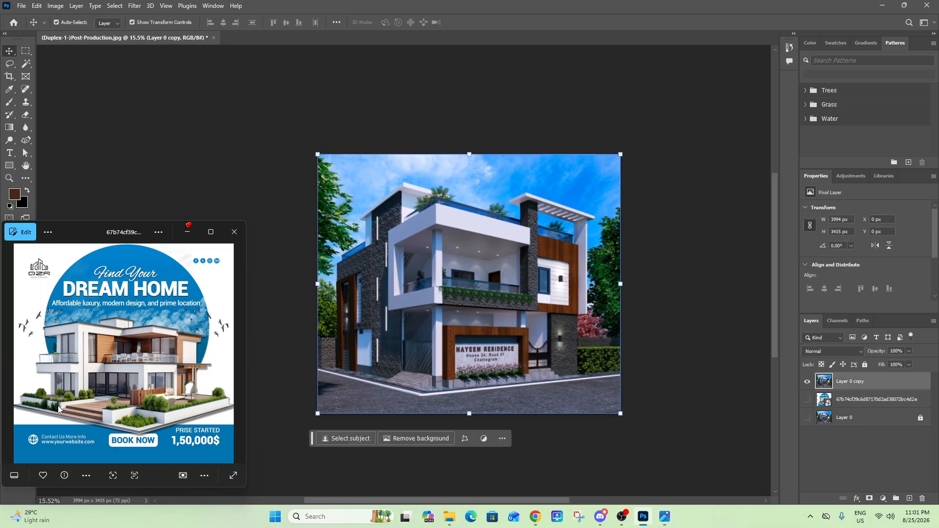
scroll(463, 392, up, 1)
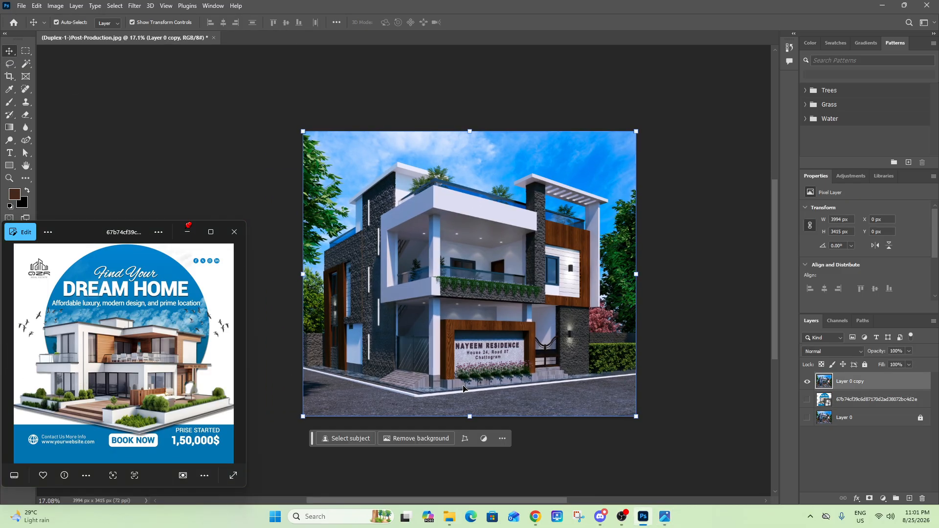
Step: Start a Pen tool path at the lower corner of the stone boundary wall and run it along the wall's base towards the house
click(27, 142)
click(56, 141)
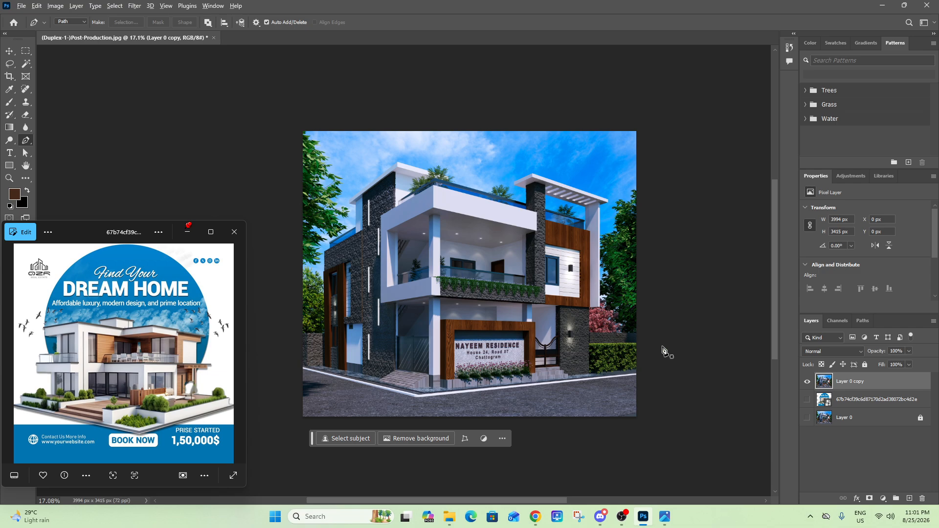
scroll(440, 338, down, 2)
scroll(331, 348, up, 8)
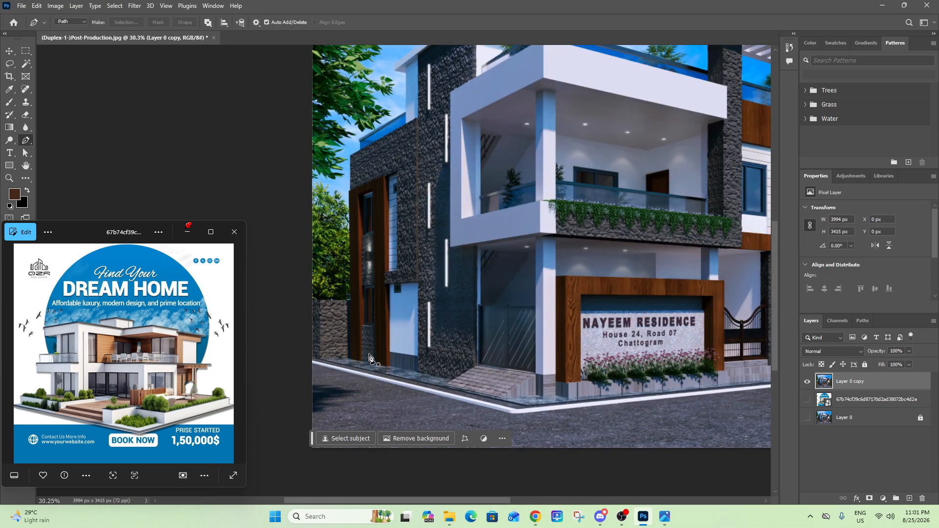
scroll(317, 362, up, 5)
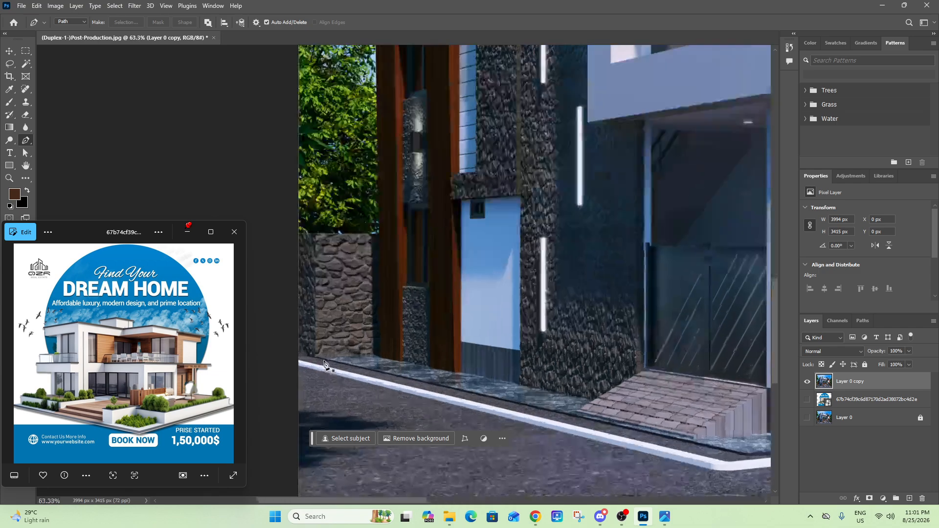
scroll(401, 271, up, 8)
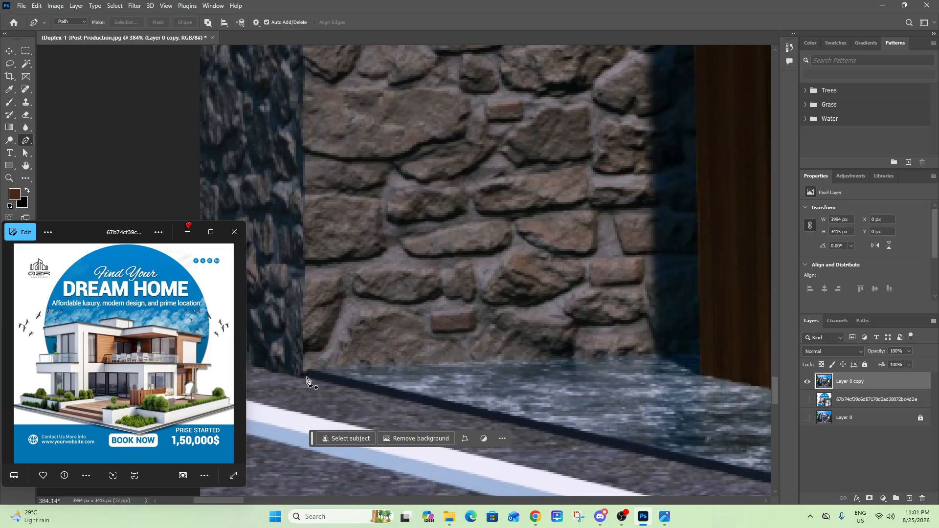
click(307, 379)
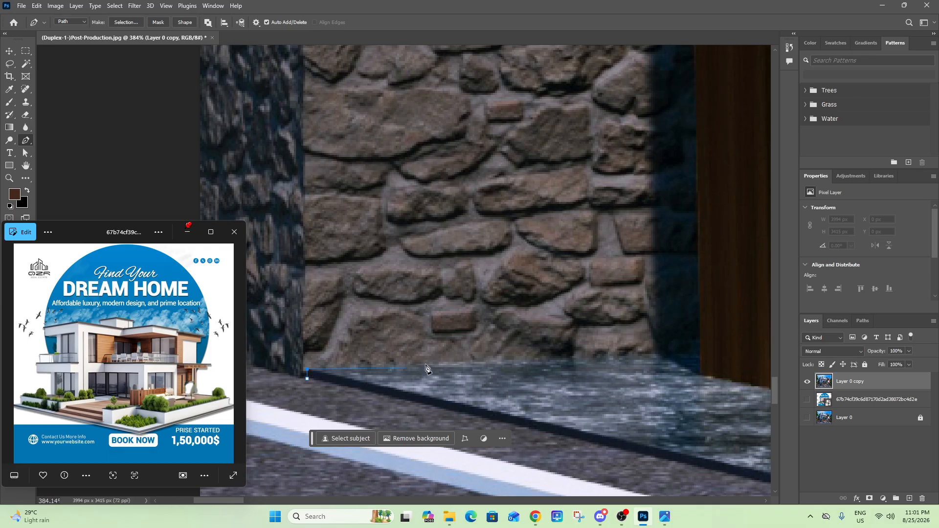
click(659, 357)
Step: Examine the building's left outline from the wood-framed facade down to the base of the stone wall
scroll(659, 358, down, 10)
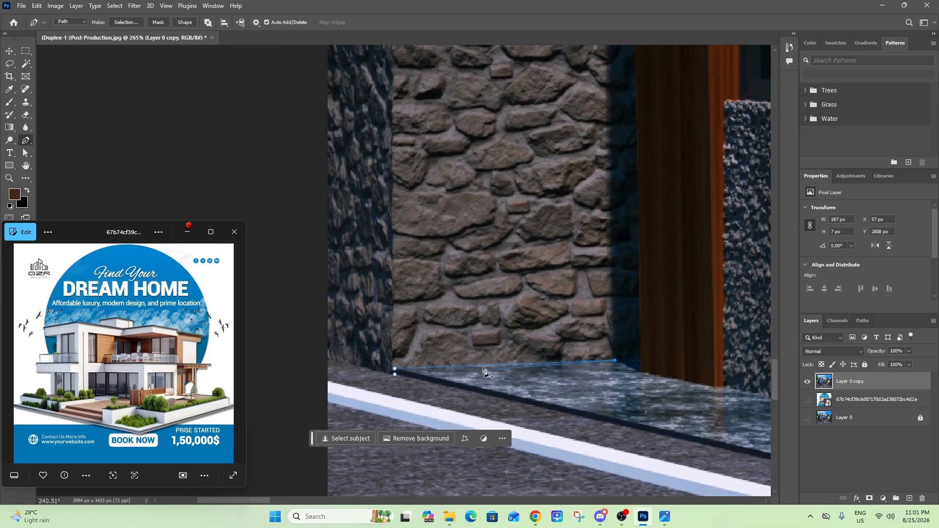
scroll(494, 264, up, 5)
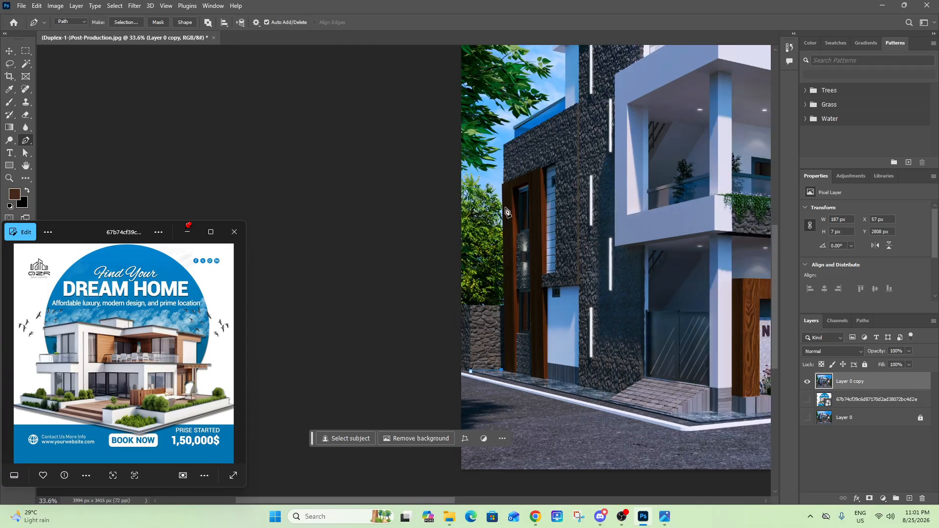
scroll(507, 162, up, 6)
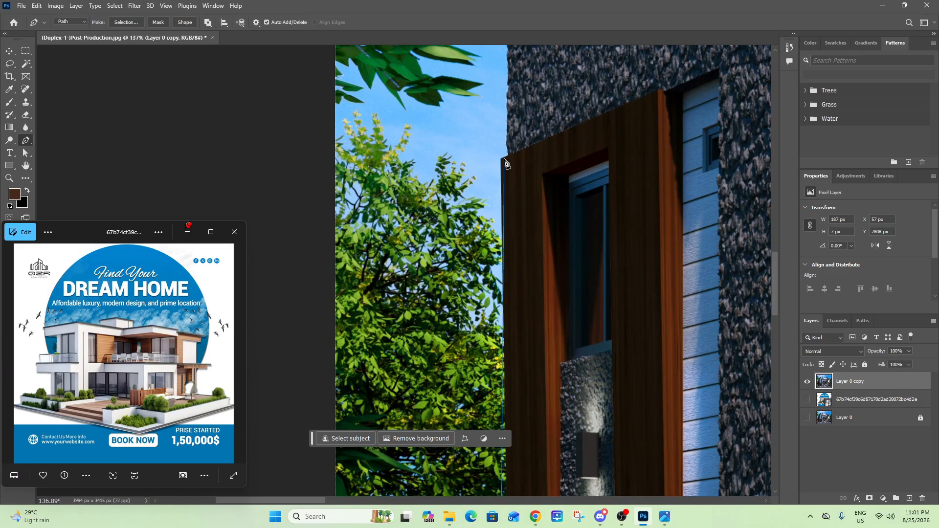
scroll(503, 162, down, 6)
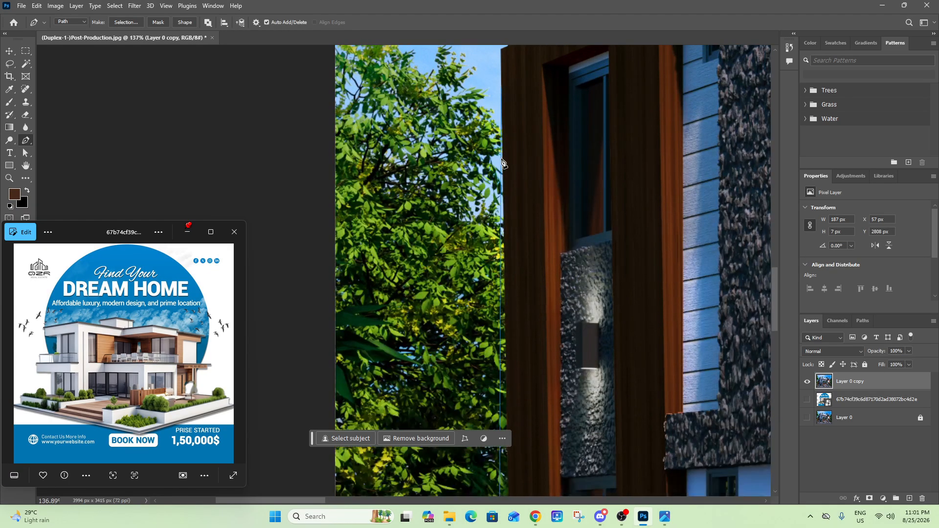
scroll(500, 167, down, 5)
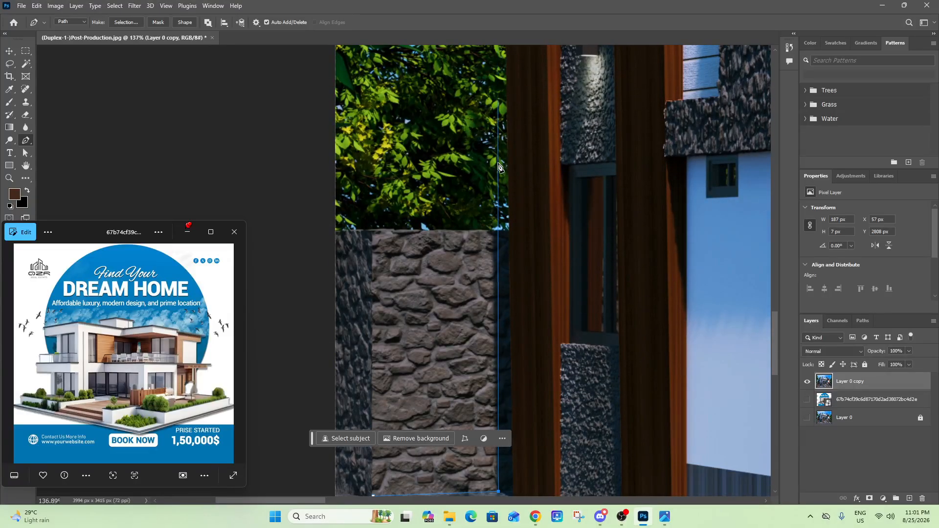
scroll(500, 166, down, 1)
scroll(503, 374, up, 3)
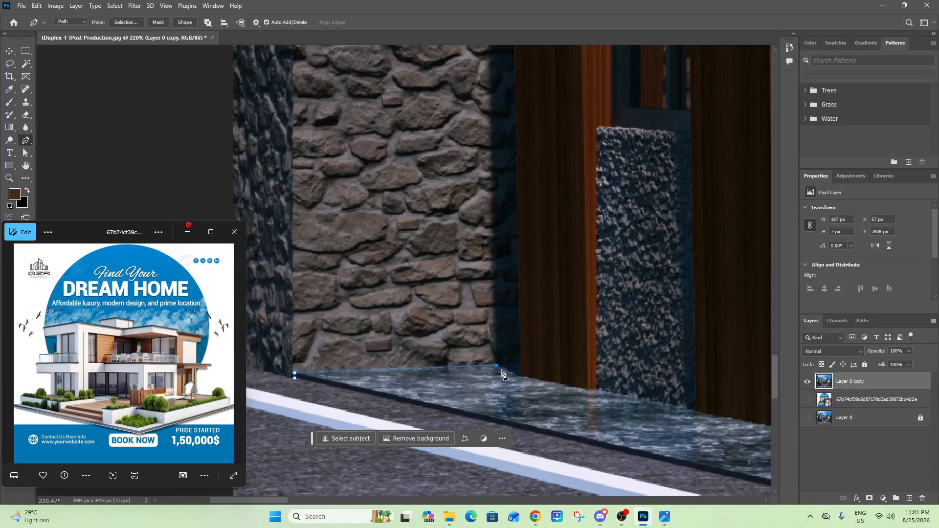
scroll(484, 380, down, 3)
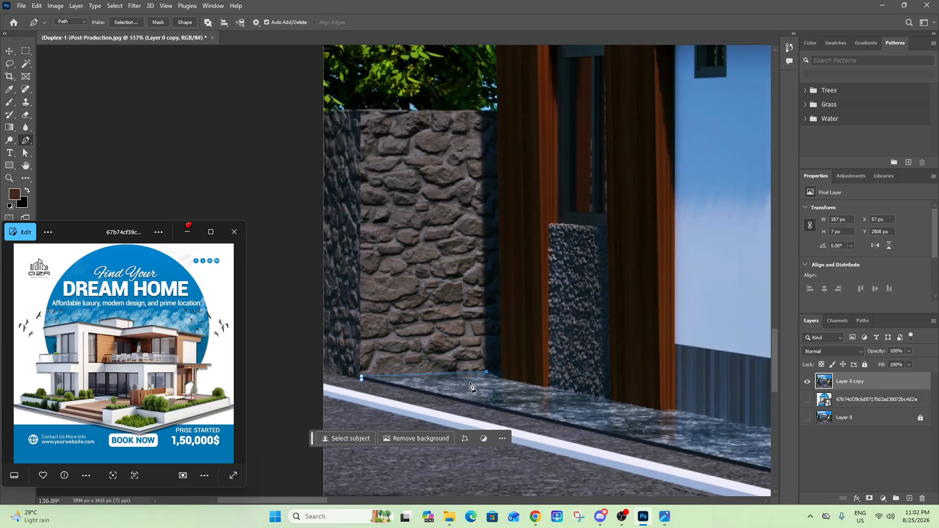
Step: Extend the Pen path from the stone boundary wall's base to the wood-framed facade and up its outer edge to the frame's upper corner
scroll(485, 376, up, 3)
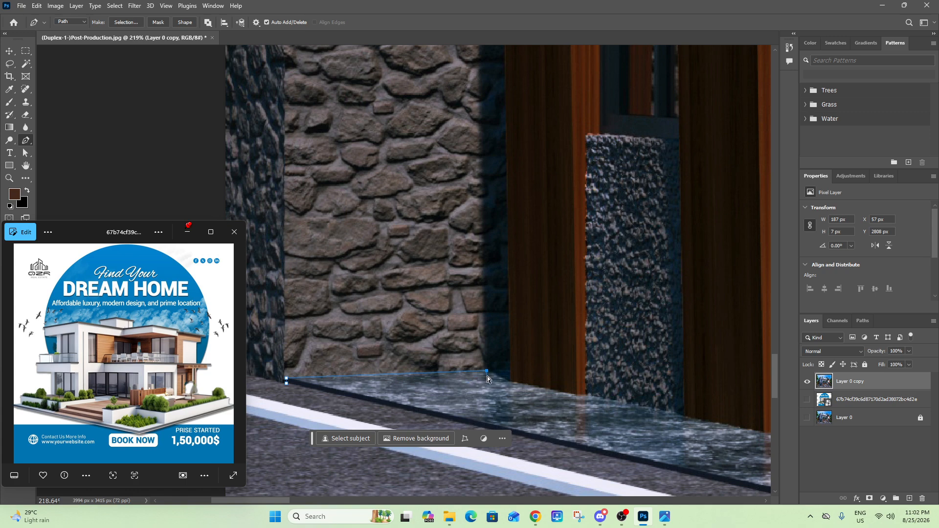
mouse_move(487, 376)
mouse_down()
mouse_move(462, 352)
mouse_move(450, 357)
mouse_move(497, 379)
mouse_move(488, 375)
mouse_up()
scroll(489, 384, down, 5)
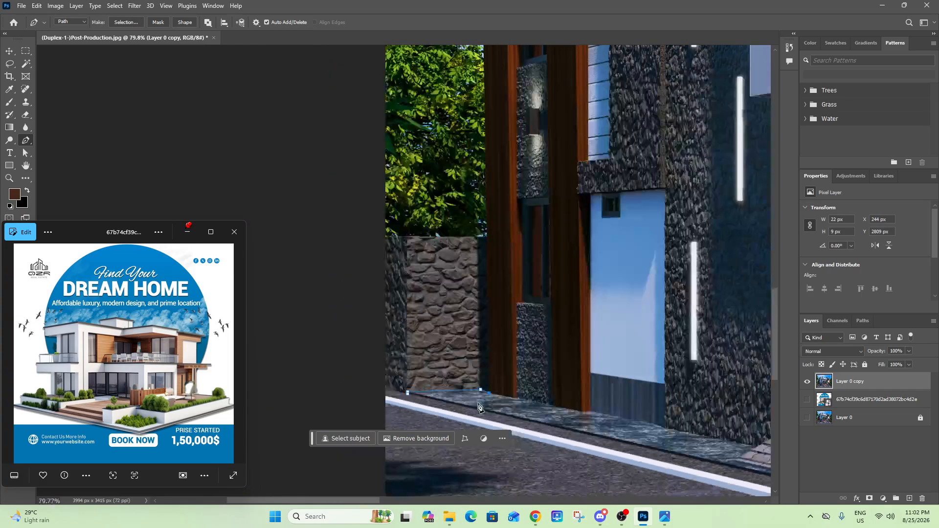
scroll(473, 376, up, 3)
scroll(473, 377, up, 4)
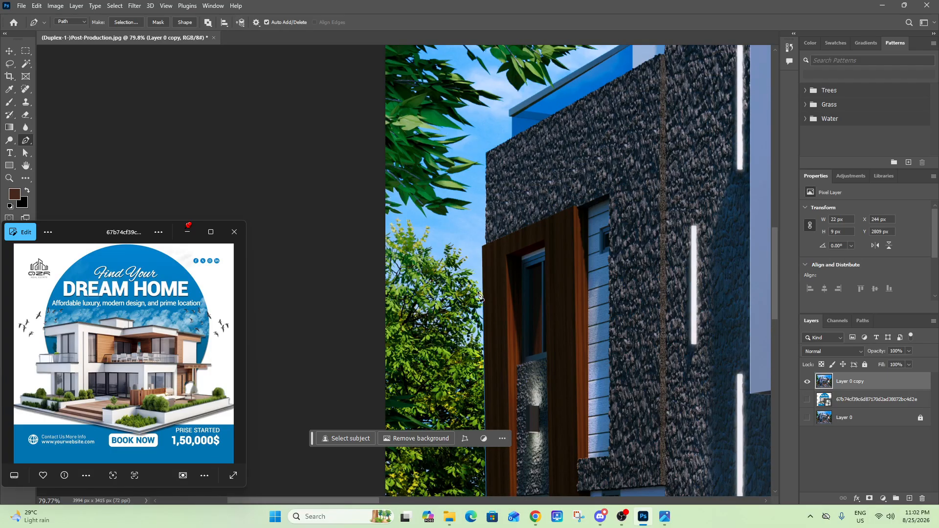
scroll(486, 242, up, 3)
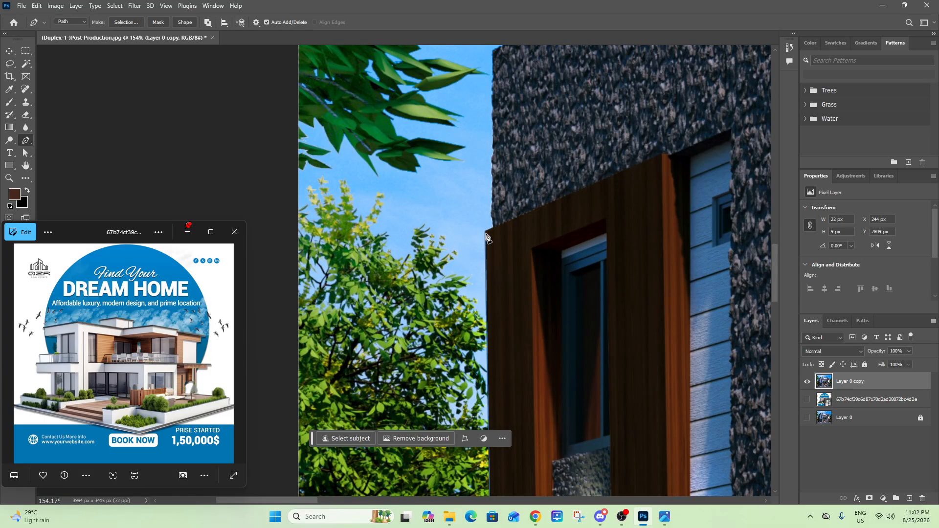
click(486, 235)
Step: Add an anchor point where the wood frame's sloping upper edge meets the dark stone cladding
scroll(486, 235, down, 5)
scroll(483, 293, down, 3)
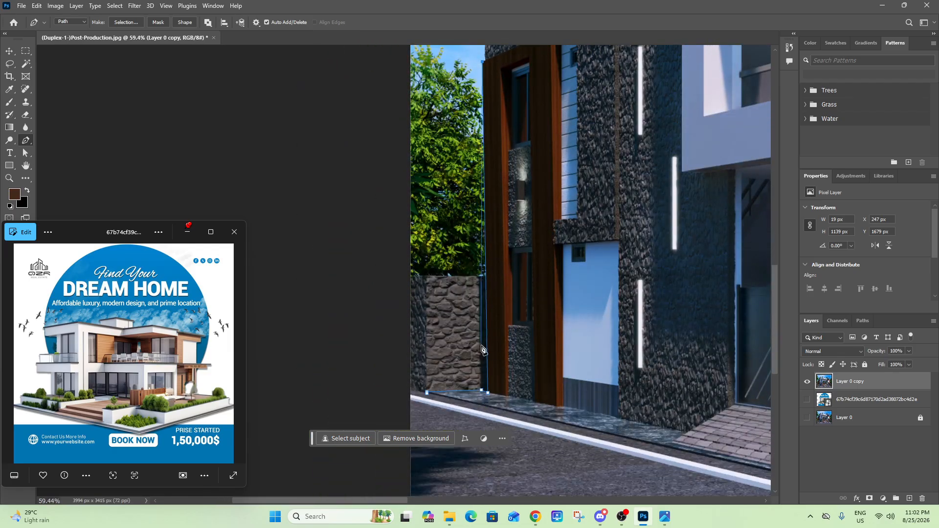
scroll(484, 351, up, 5)
scroll(487, 354, down, 6)
scroll(490, 129, up, 6)
scroll(487, 115, up, 8)
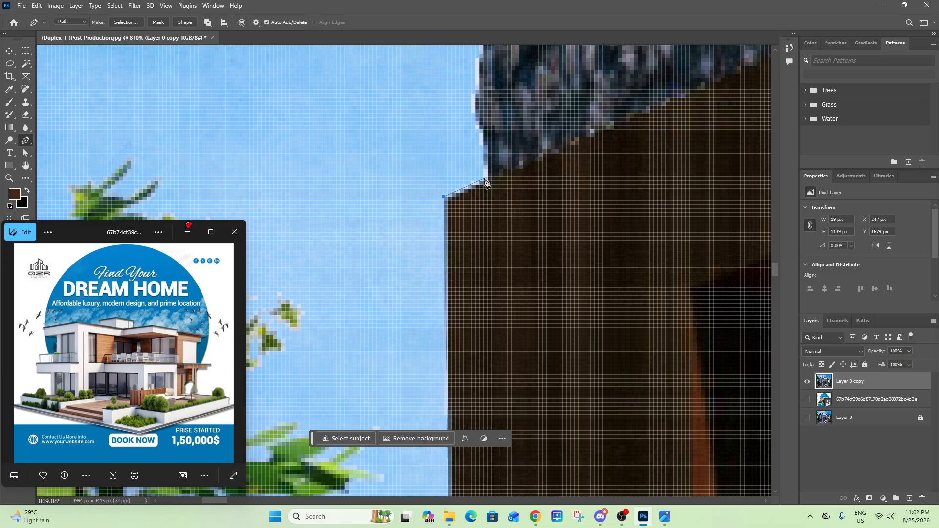
click(484, 181)
Step: Run the path up the outer edge of the dark stone cladding to its upper corner
scroll(482, 206, down, 6)
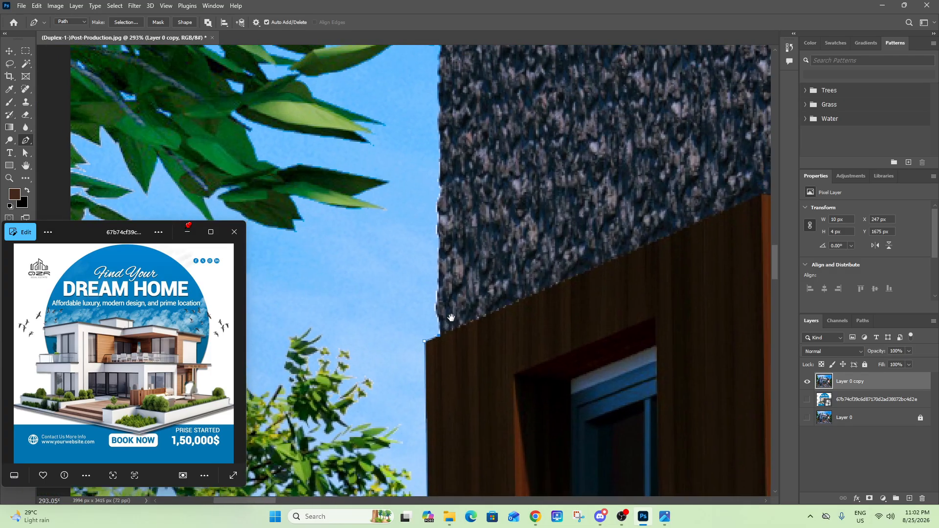
drag(450, 315, 434, 371)
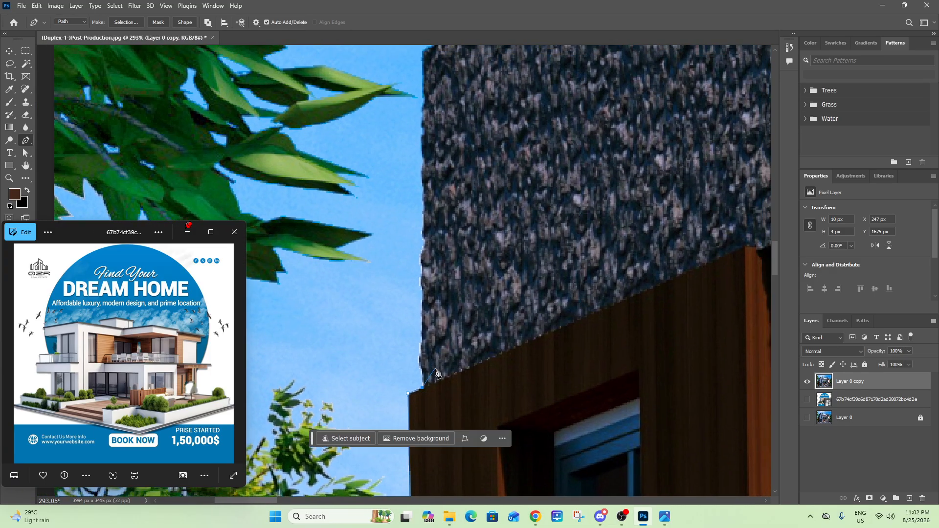
scroll(435, 373, down, 5)
scroll(430, 376, up, 7)
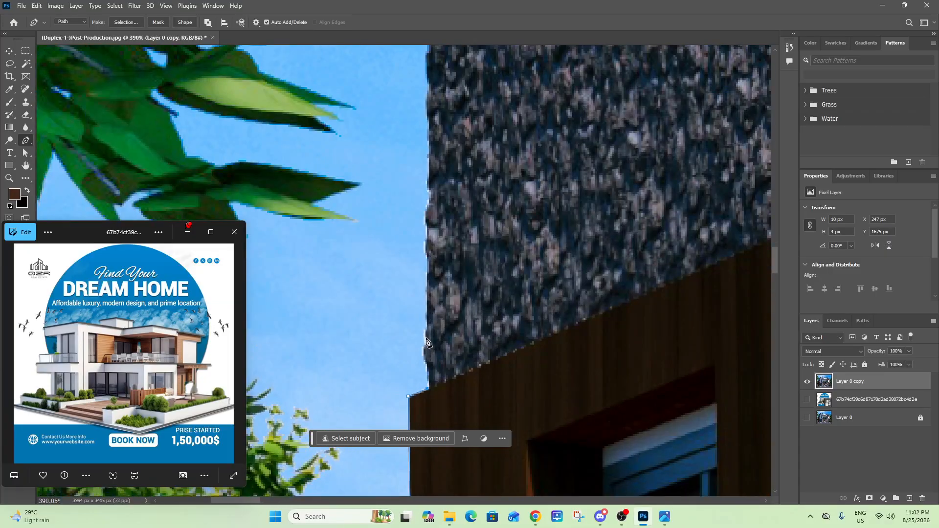
scroll(430, 345, down, 4)
scroll(435, 295, up, 2)
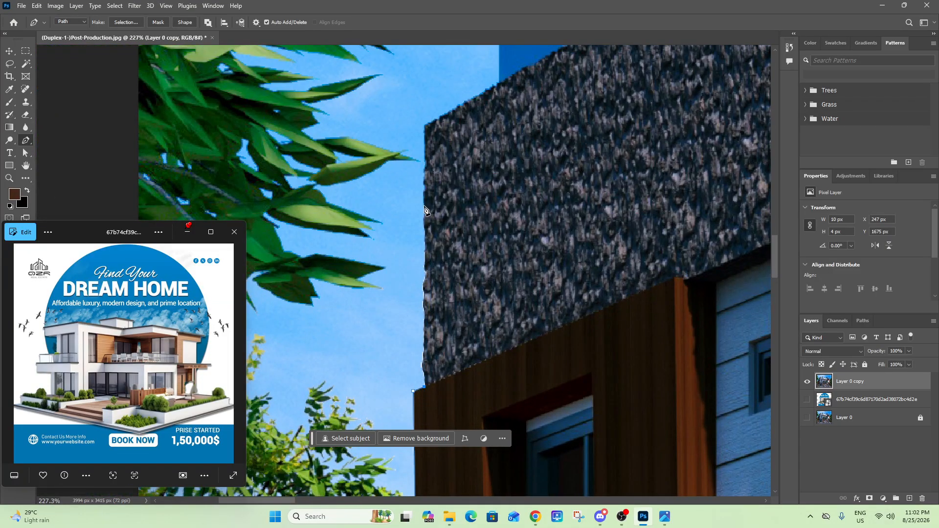
click(426, 129)
Step: Trace the cladding's sloping upper edge to the glass railing and up the glass to the underside of the handrail's end
scroll(414, 196, down, 3)
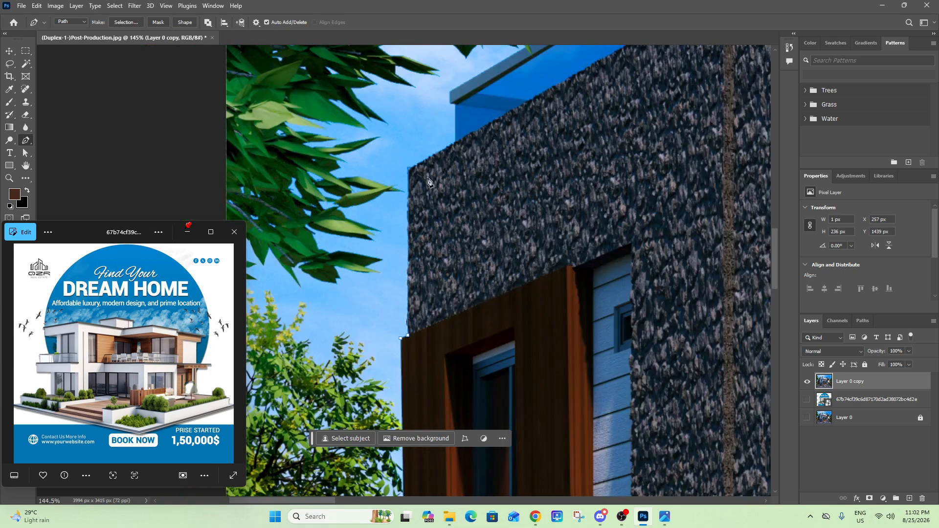
scroll(406, 234, up, 4)
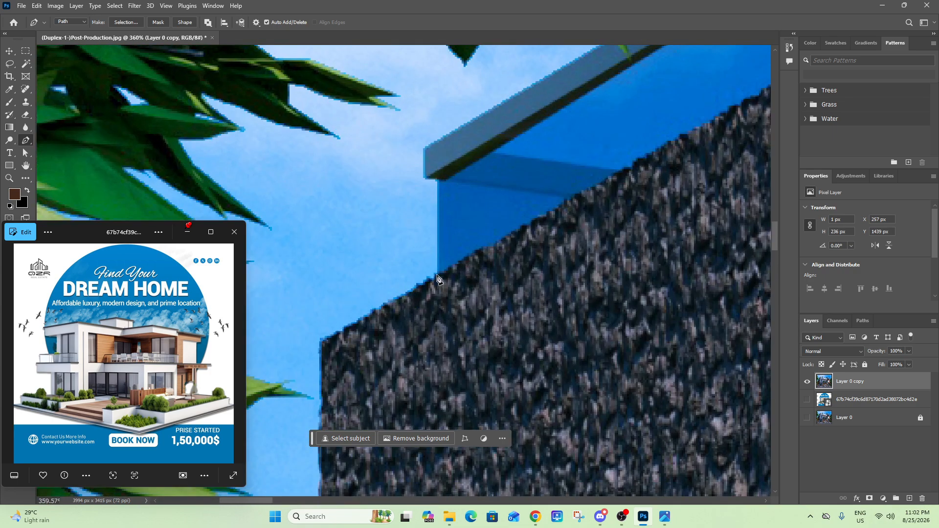
click(438, 277)
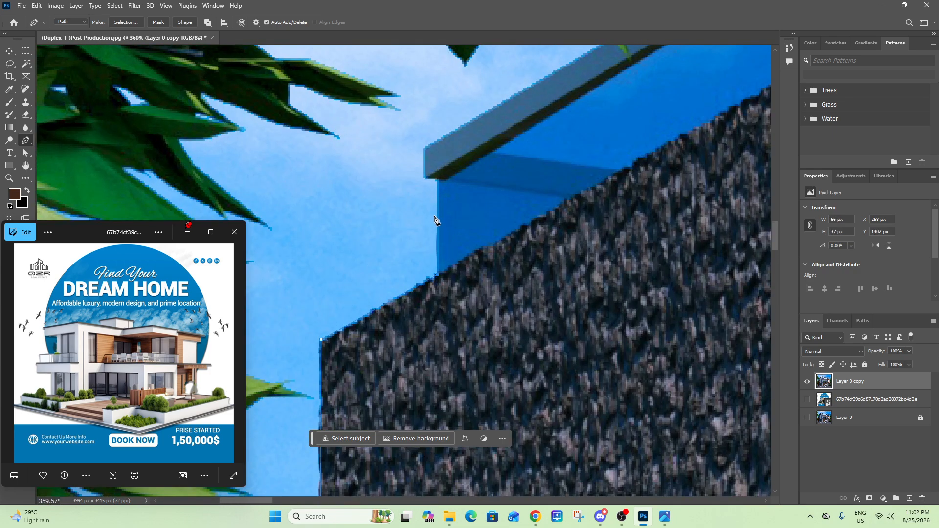
click(437, 181)
click(426, 179)
Step: Trace the handrail's end and upper edge up to where it meets the white wall
scroll(426, 152, down, 6)
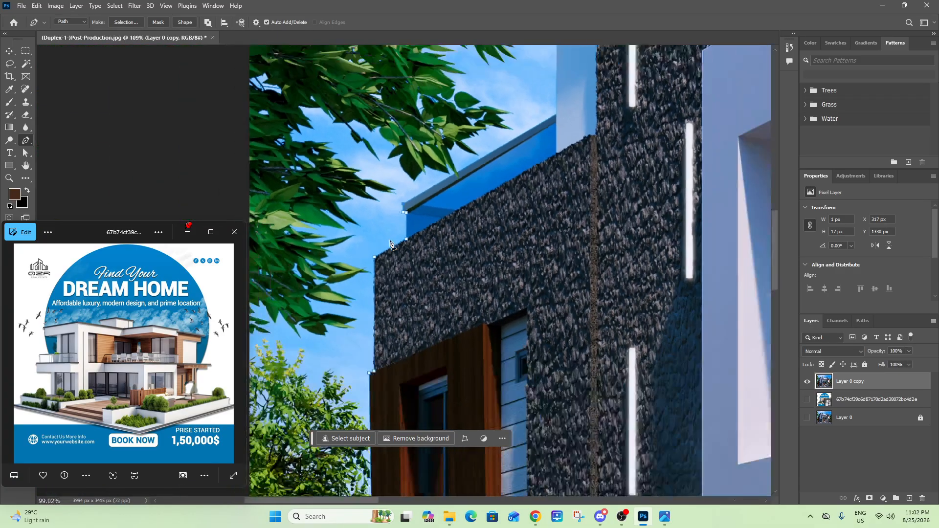
scroll(530, 136, up, 5)
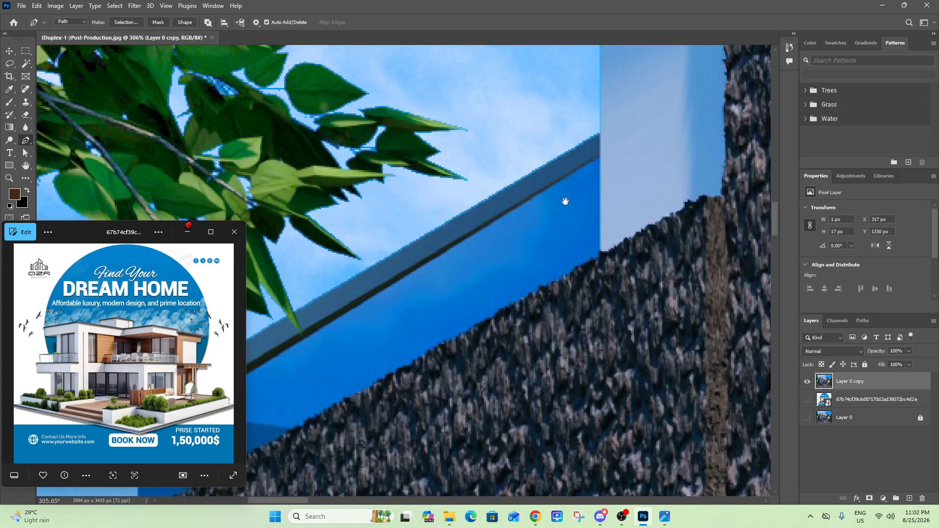
drag(565, 202, 661, 209)
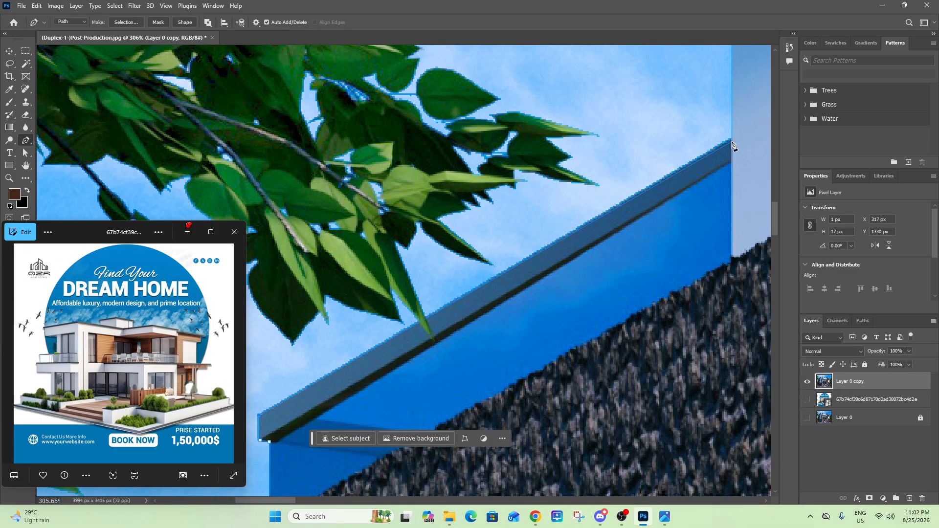
scroll(731, 143, up, 2)
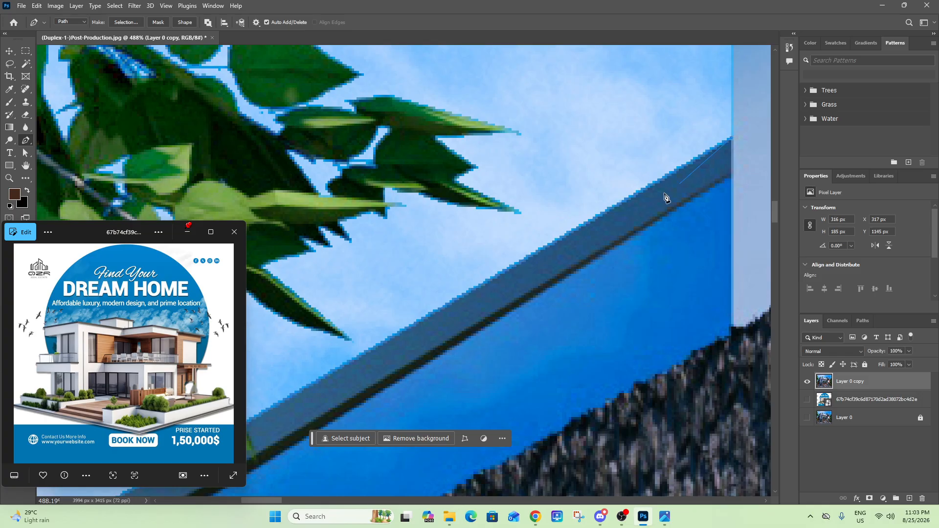
Step: Trace the path up the white wall's edge and around the overhanging end of the roof slab
scroll(673, 193, down, 5)
scroll(557, 189, up, 2)
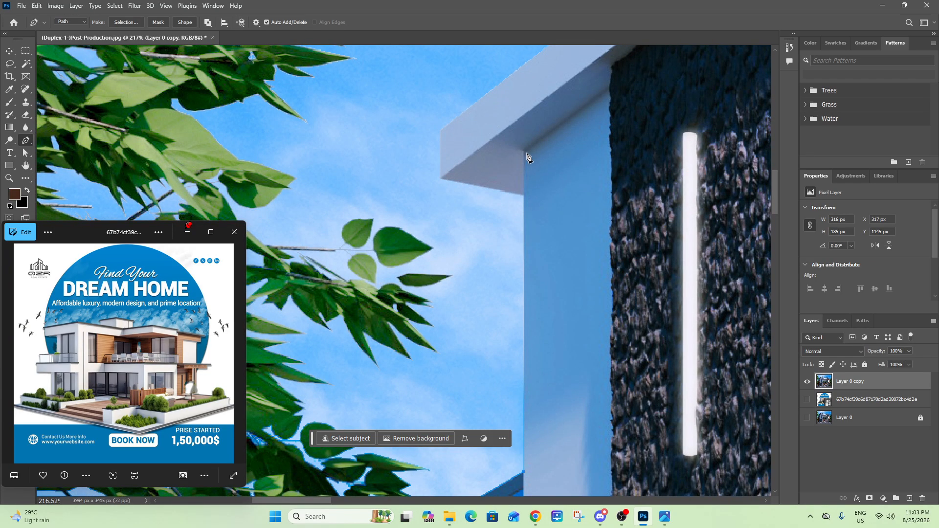
click(525, 195)
click(442, 179)
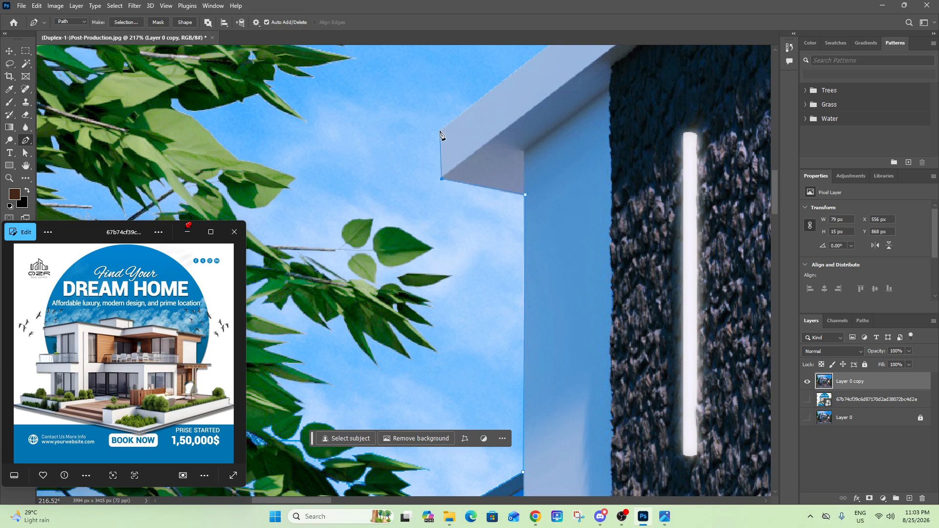
click(442, 130)
Step: Continue the path along the roof slab's upper edge to its front peak
scroll(440, 131, down, 6)
scroll(506, 132, up, 4)
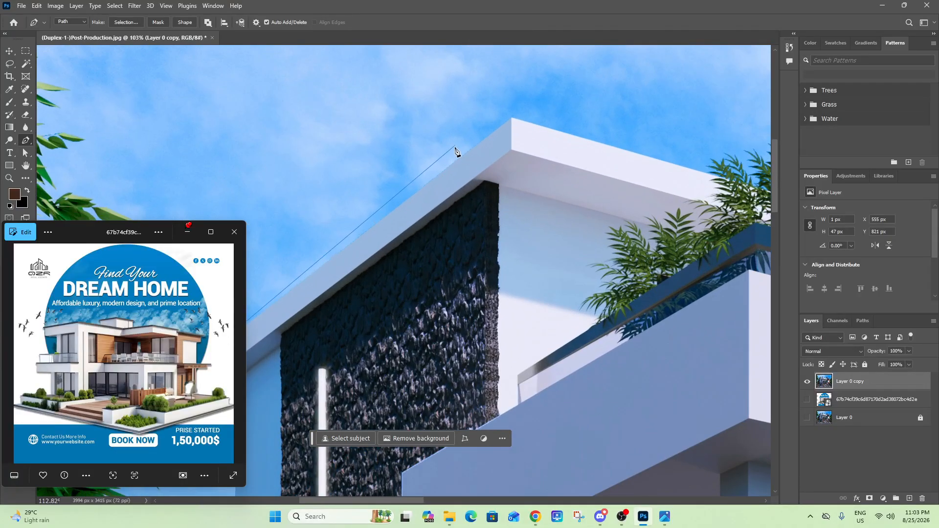
click(513, 120)
Step: Try to continue the path from the roof slab's peak to an anchor point beside the rooftop plant
scroll(512, 119, down, 5)
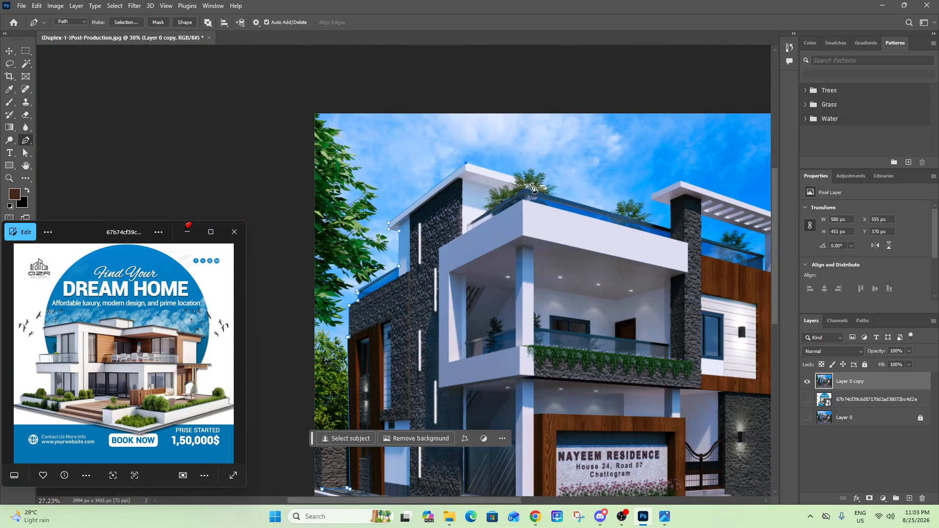
scroll(464, 216, up, 4)
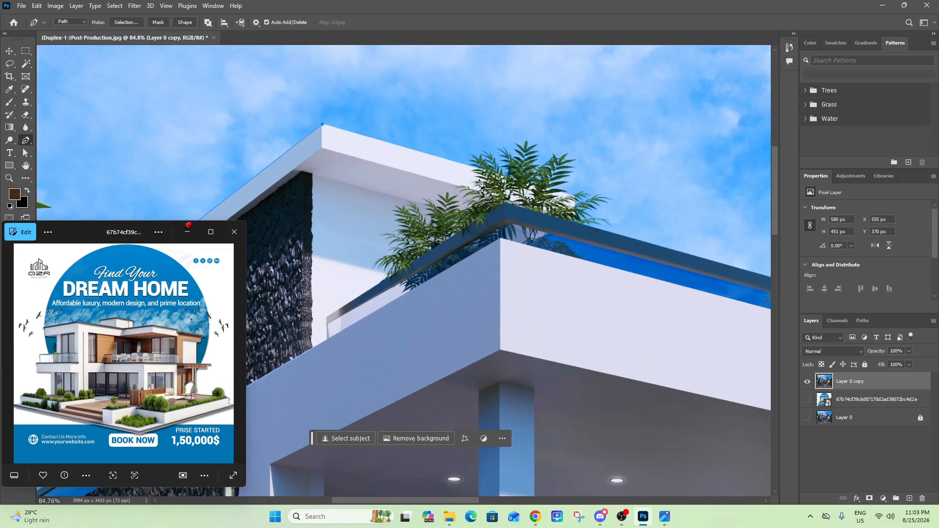
scroll(423, 251, down, 1)
scroll(423, 251, down, 3)
scroll(460, 213, up, 5)
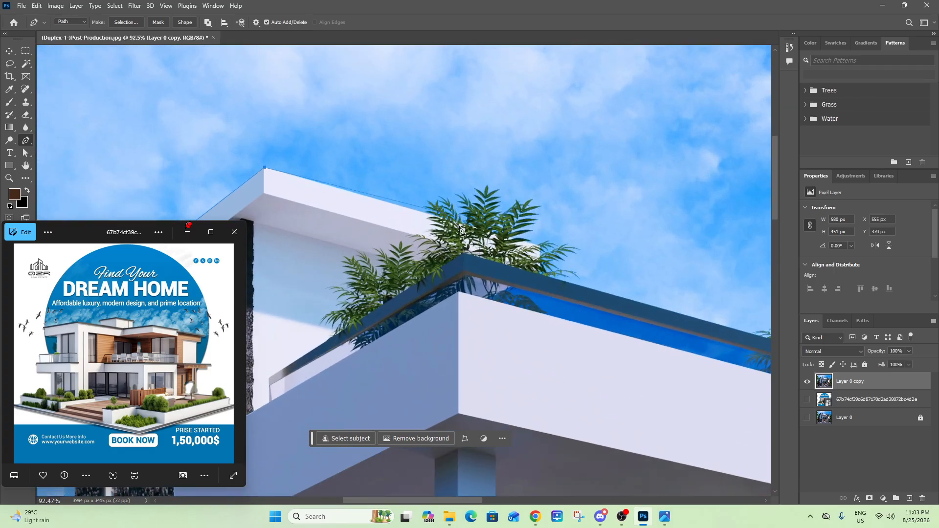
drag(484, 220, 491, 323)
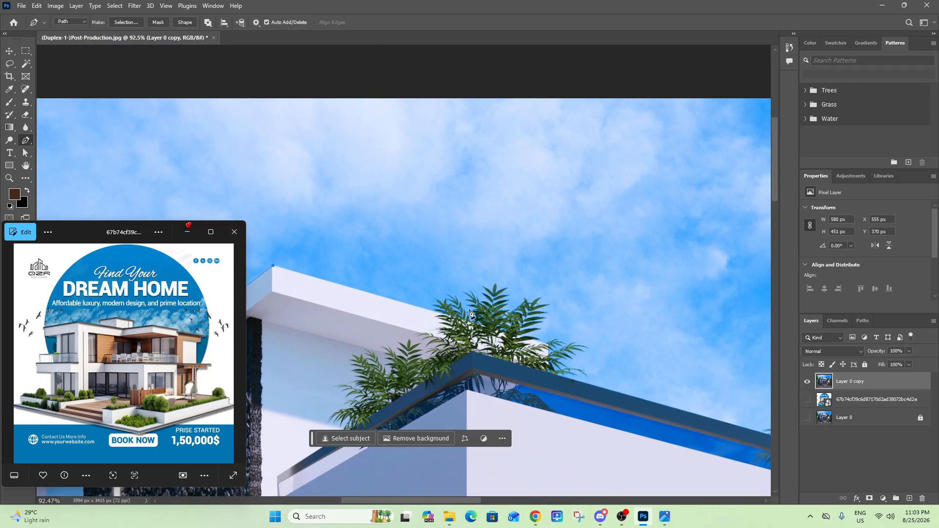
scroll(435, 313, up, 9)
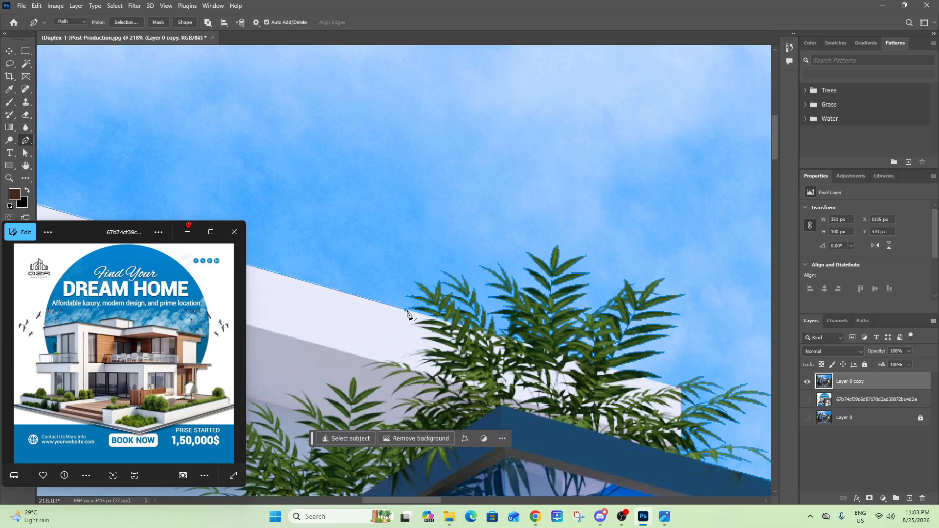
Step: Run the path straight from the roof slab's peak to its far corner behind the plant, and down to the terrace railing
scroll(435, 321, down, 4)
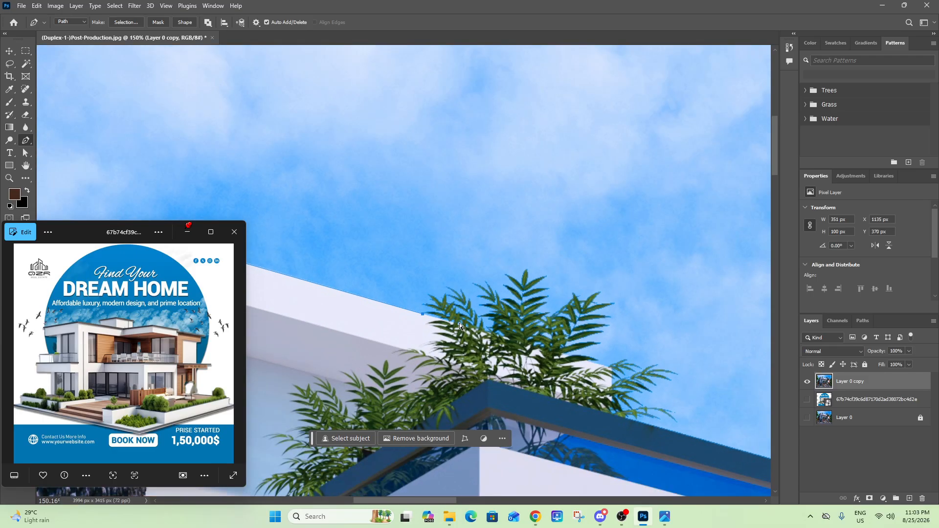
click(612, 370)
scroll(612, 372, up, 1)
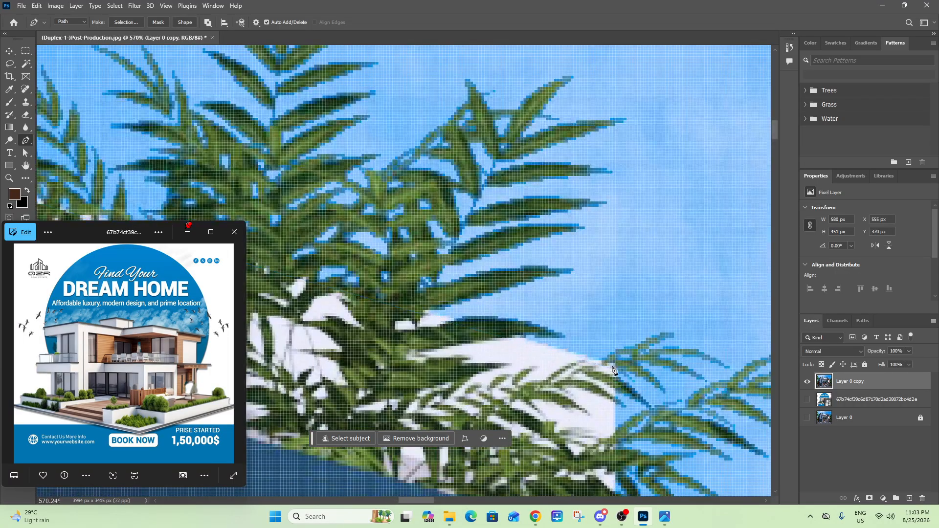
click(613, 369)
scroll(613, 369, down, 3)
scroll(525, 432, up, 4)
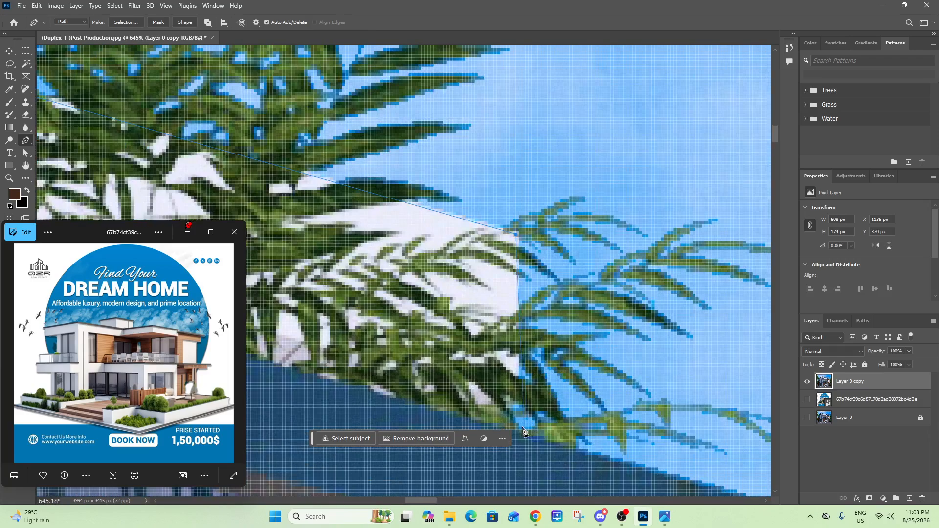
Step: Trace the terrace railing's upper edge from the rooftop plant to the dark stone column under the pergola
scroll(518, 433, down, 10)
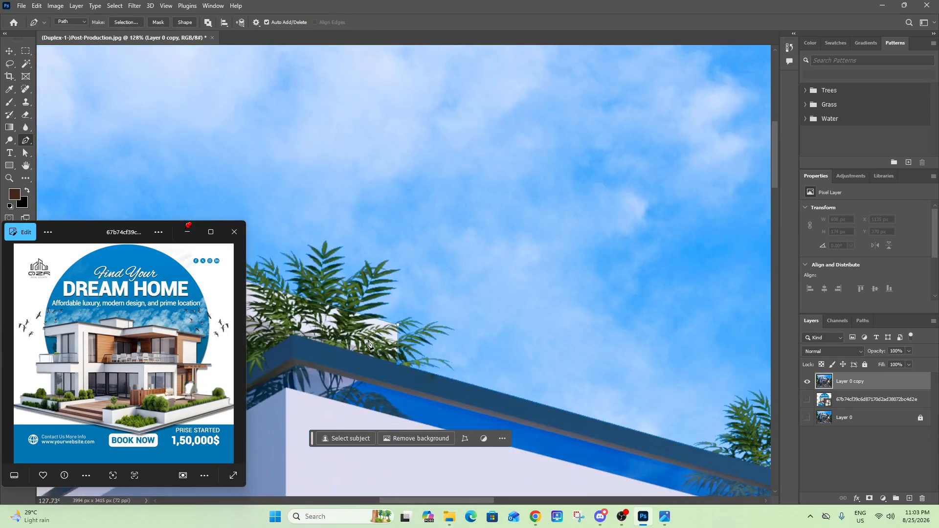
scroll(573, 411, up, 5)
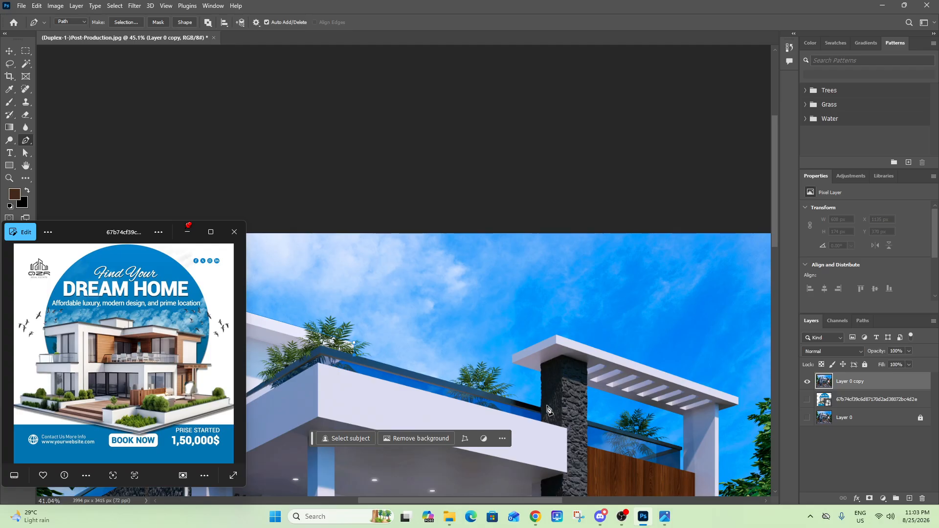
scroll(534, 416, up, 2)
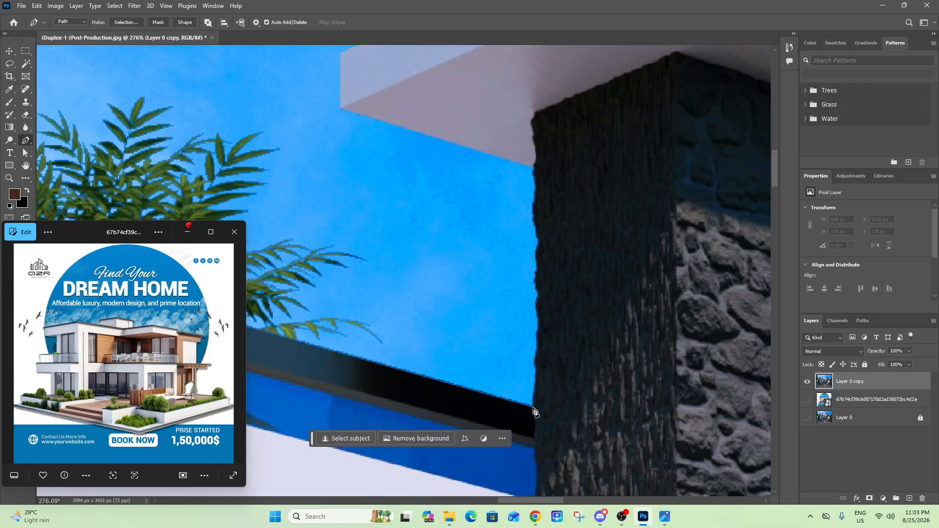
scroll(535, 412, down, 5)
scroll(538, 329, up, 4)
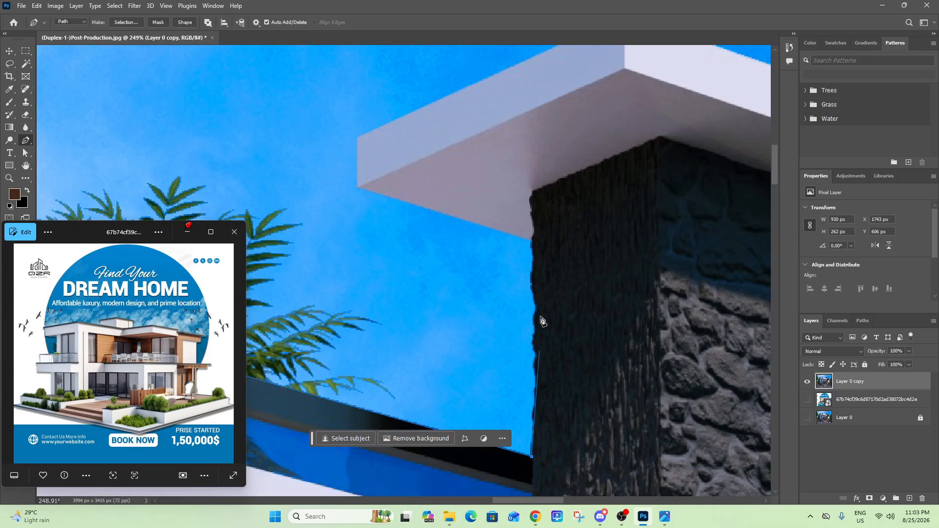
Step: Trace the path up the stone column, around the pergola slab's overhanging end and along its upper edge to the peak
click(534, 239)
click(358, 137)
scroll(326, 219, down, 5)
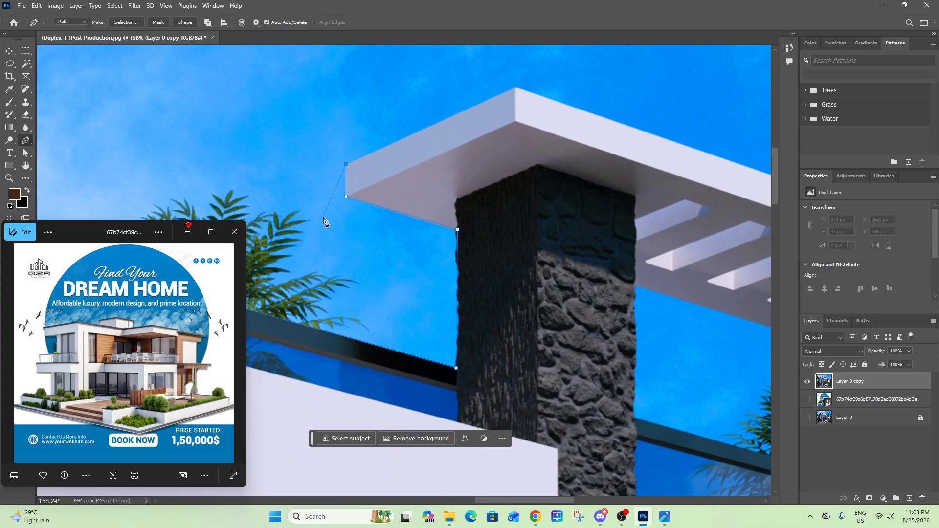
scroll(487, 113, up, 5)
click(484, 114)
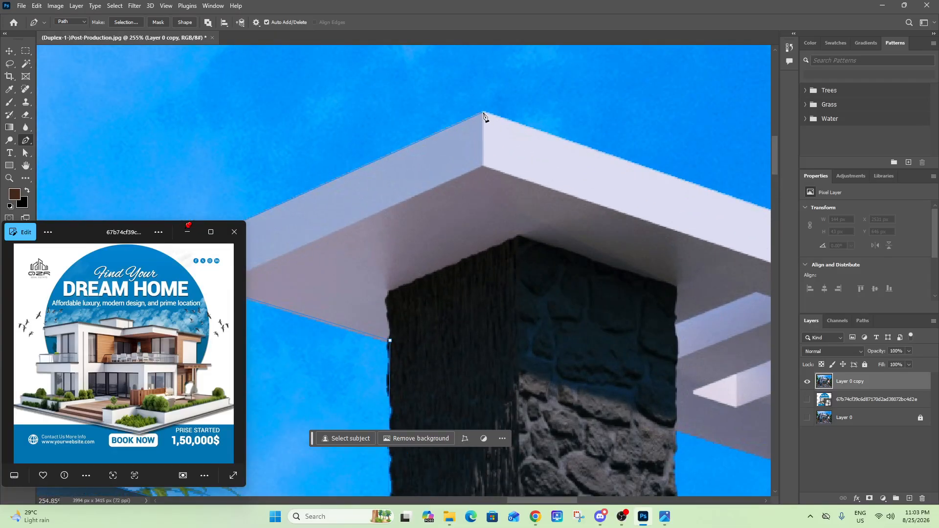
scroll(484, 113, down, 5)
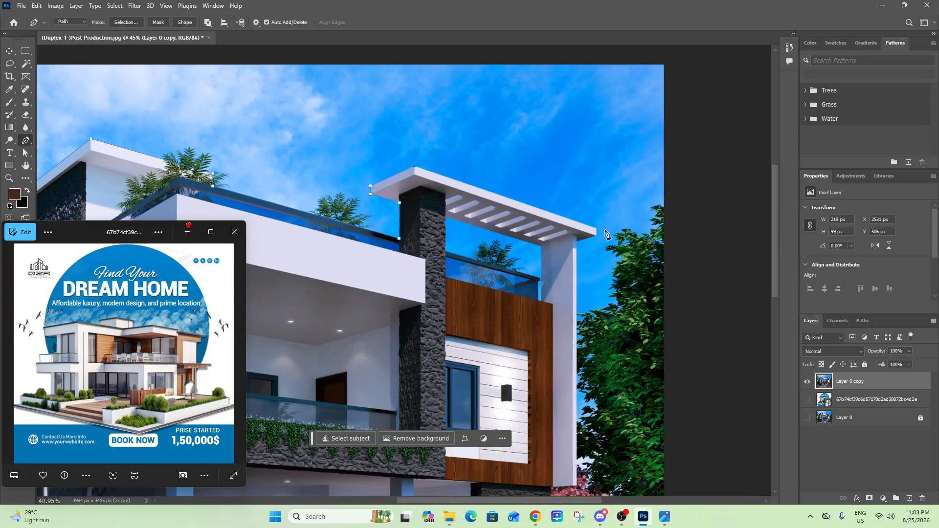
Step: Trace the path around the pergola slab's far end and along its underside to the white column
scroll(591, 228, up, 5)
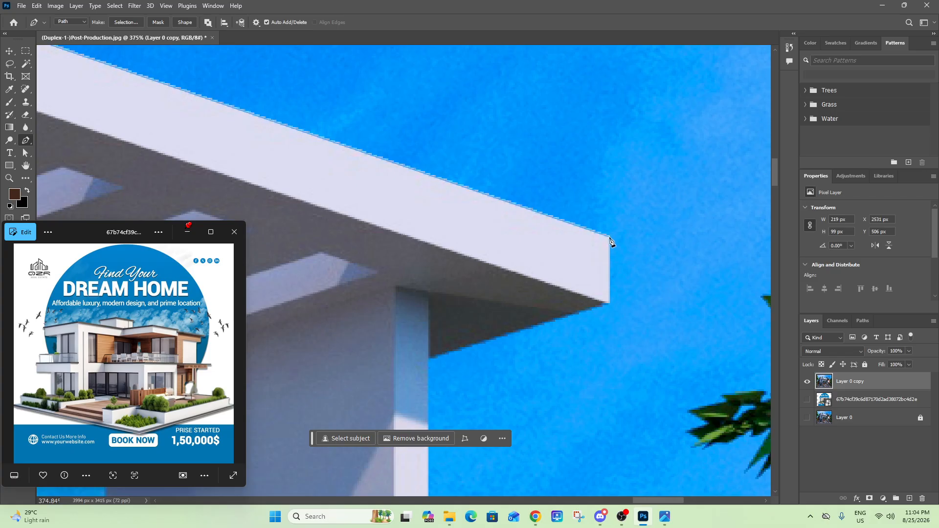
click(609, 239)
click(609, 303)
click(429, 357)
Step: Run the path down the white column's outer edge and around the corner at its foot
scroll(426, 352, down, 5)
scroll(412, 327, down, 10)
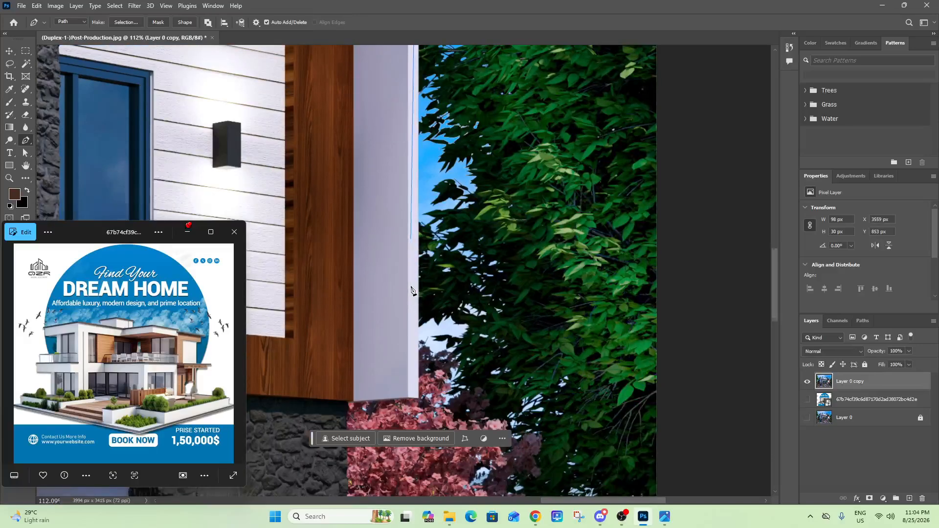
scroll(421, 396, up, 4)
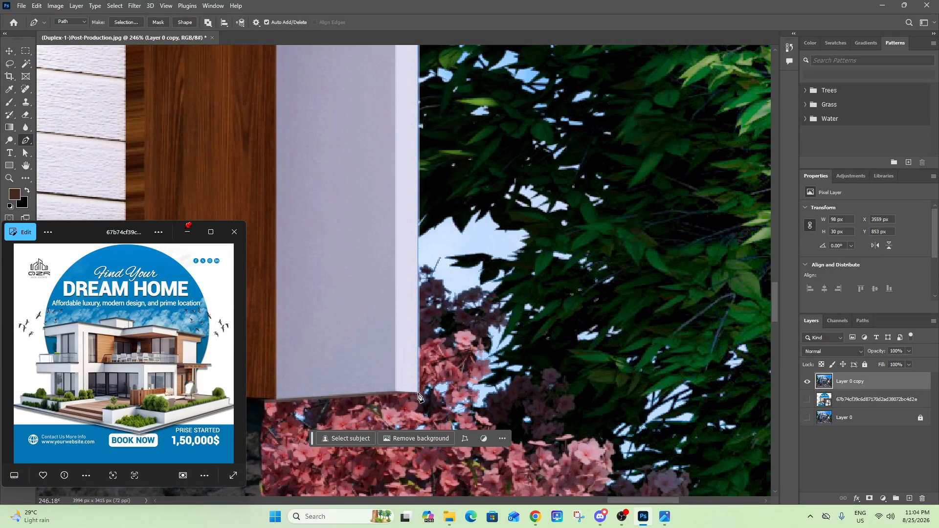
scroll(418, 396, up, 3)
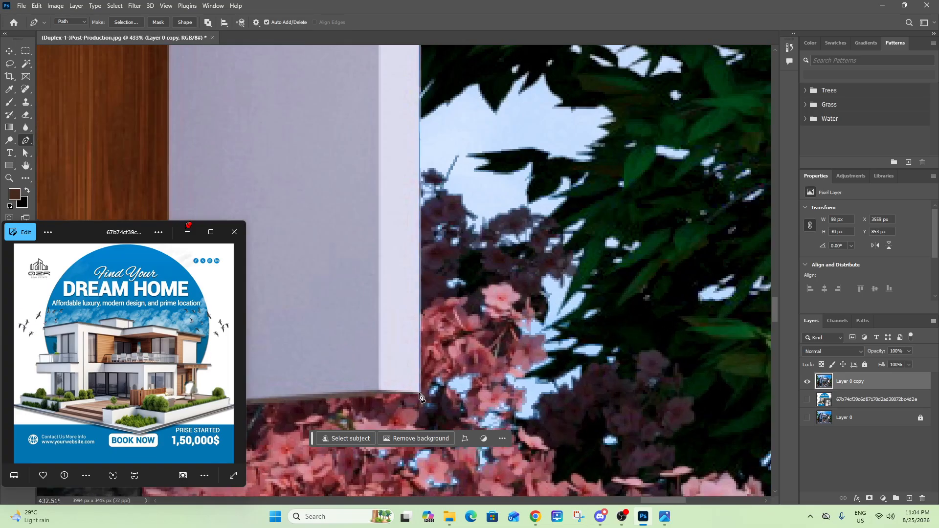
click(421, 393)
scroll(420, 395, up, 3)
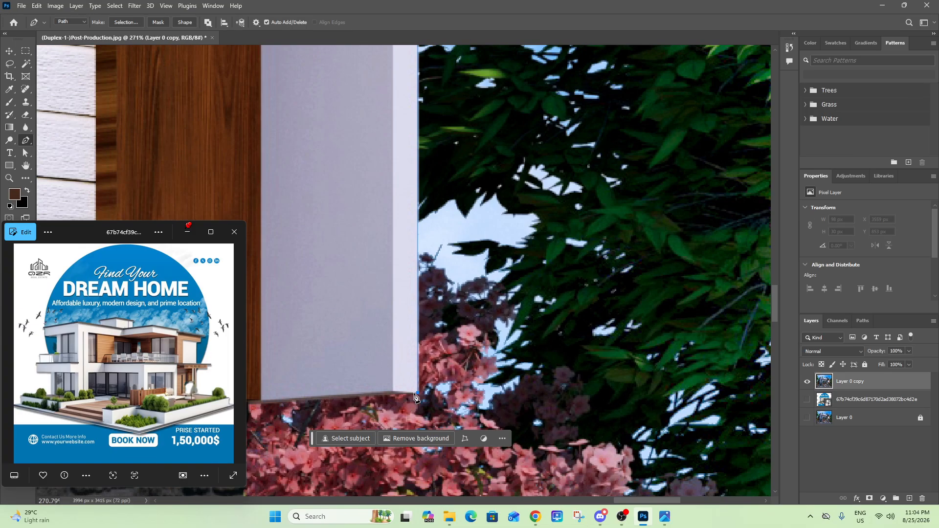
click(398, 390)
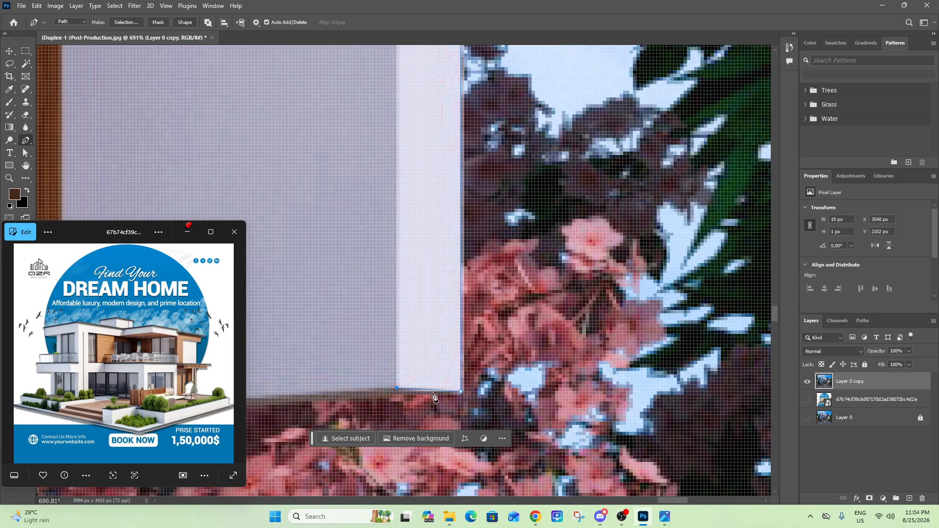
Step: Trace the column's lower edge to the stone wall below the wood cladding, and continue onto the wall's outer edge
scroll(460, 394, down, 5)
scroll(393, 398, up, 4)
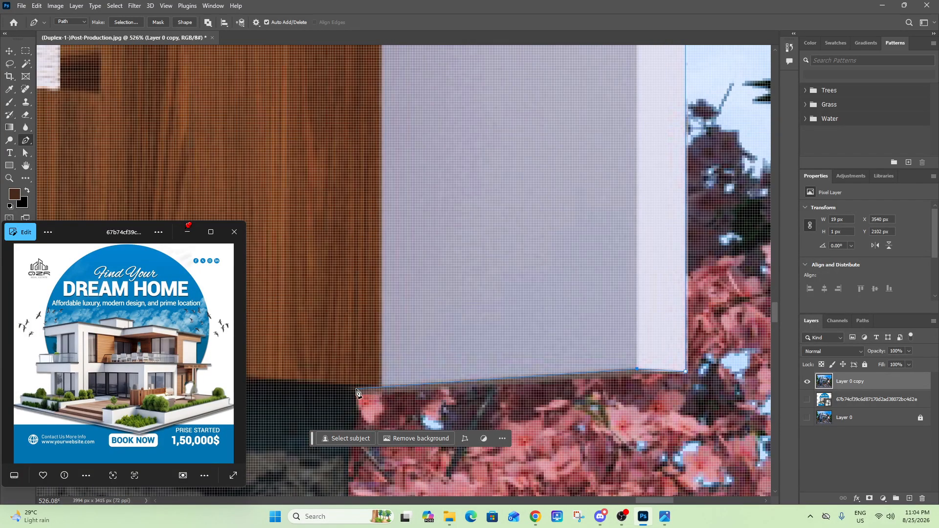
scroll(386, 378, down, 5)
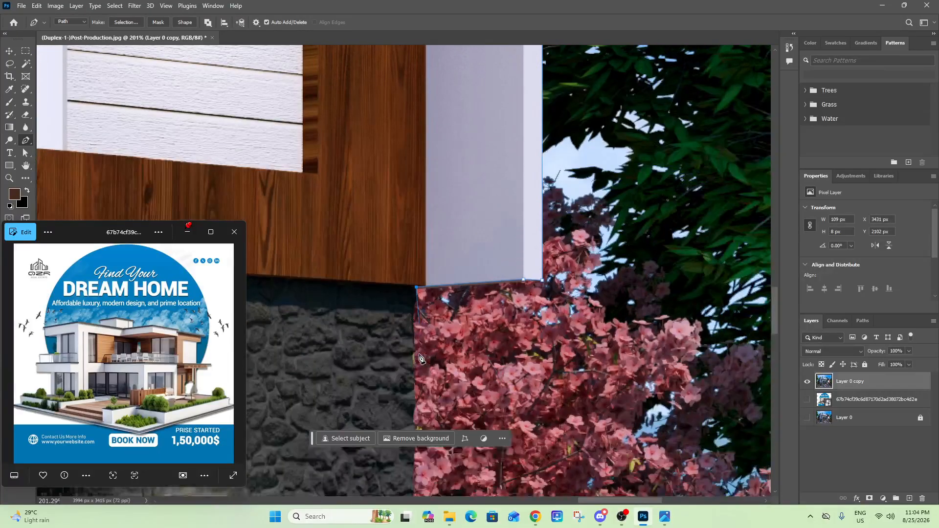
scroll(405, 347, up, 5)
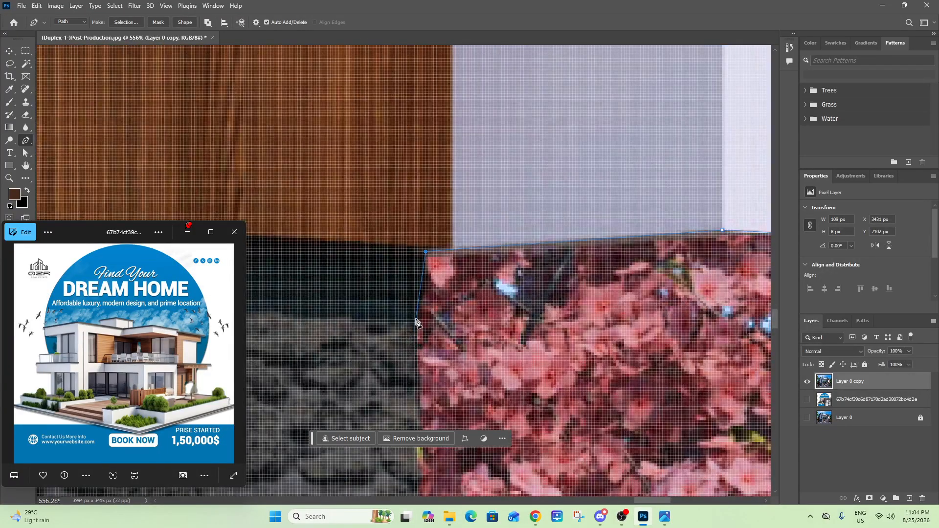
scroll(415, 320, down, 6)
scroll(416, 323, down, 6)
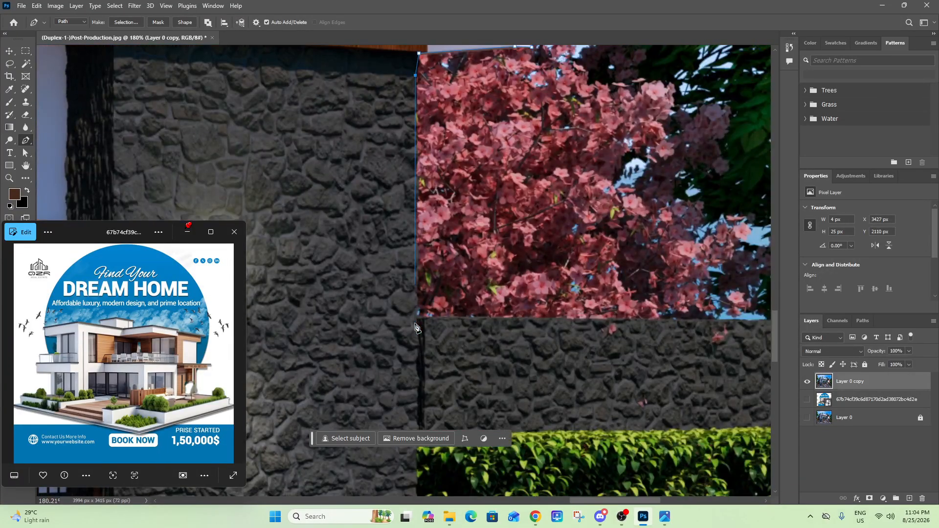
Step: Run the path down the stone wall's outer edge to the water strip at its base
scroll(416, 327, down, 6)
scroll(416, 357, down, 5)
scroll(418, 386, up, 4)
scroll(416, 386, up, 3)
scroll(430, 386, down, 3)
click(430, 361)
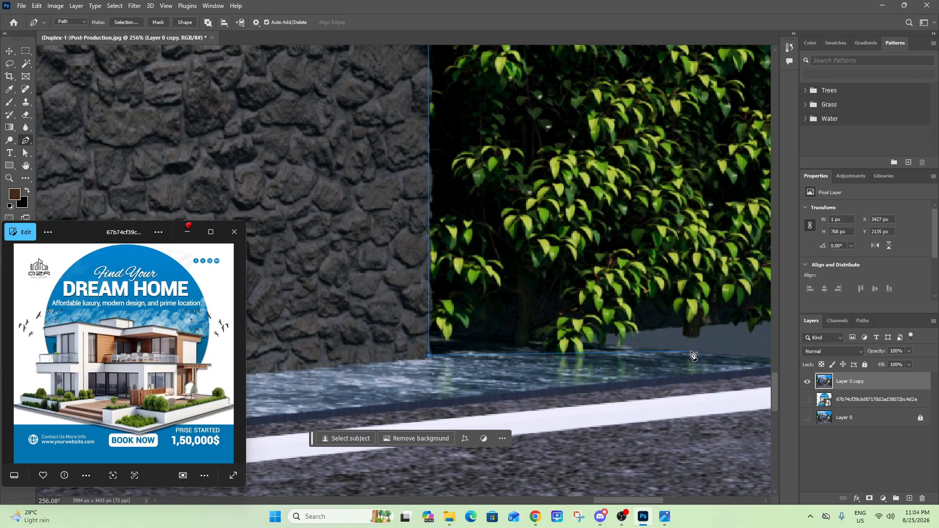
Step: Extend the path along the water strip's back edge to its tip, and onto the white road line below the hedge
scroll(541, 340, down, 4)
scroll(680, 353, up, 7)
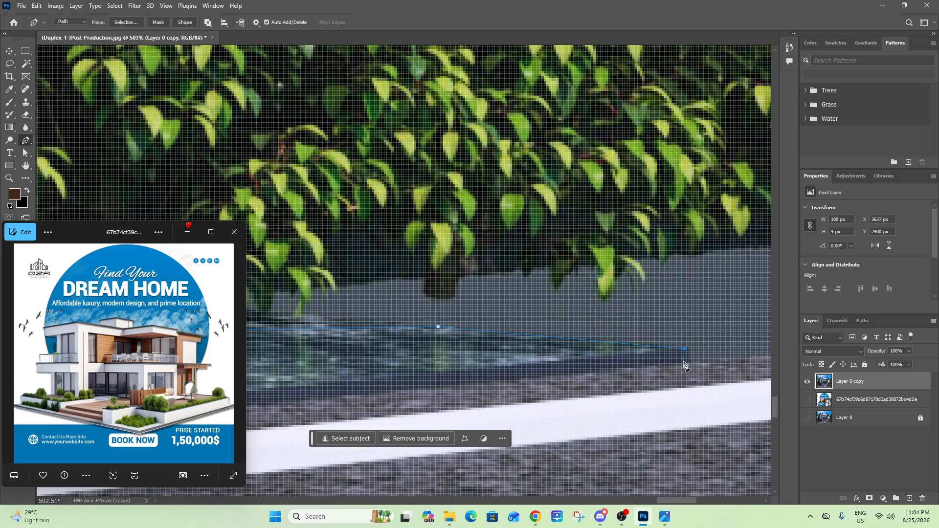
scroll(686, 366, down, 6)
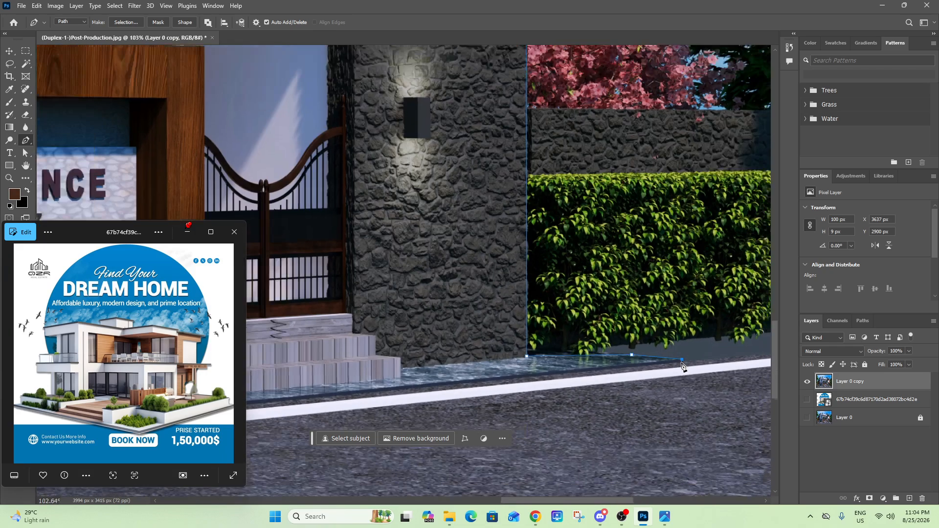
scroll(685, 367, up, 3)
scroll(692, 373, down, 4)
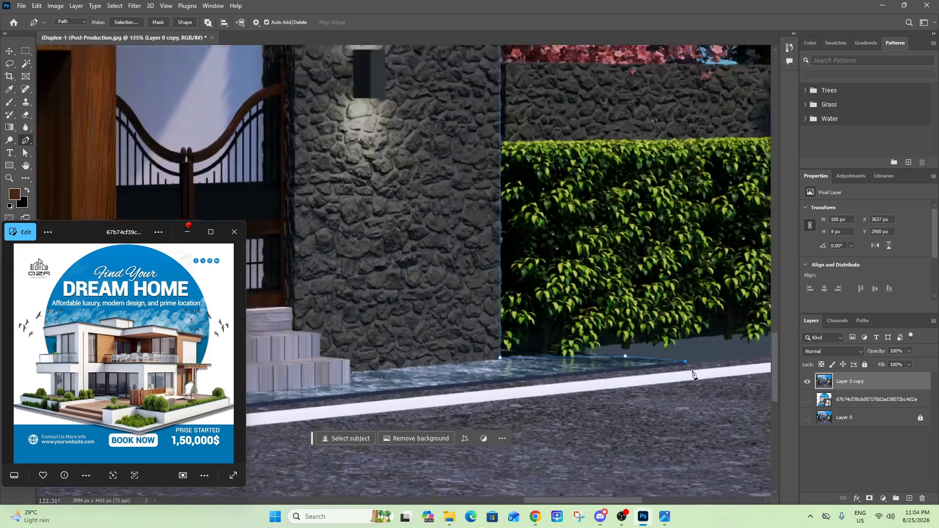
scroll(692, 375, down, 2)
scroll(416, 406, up, 3)
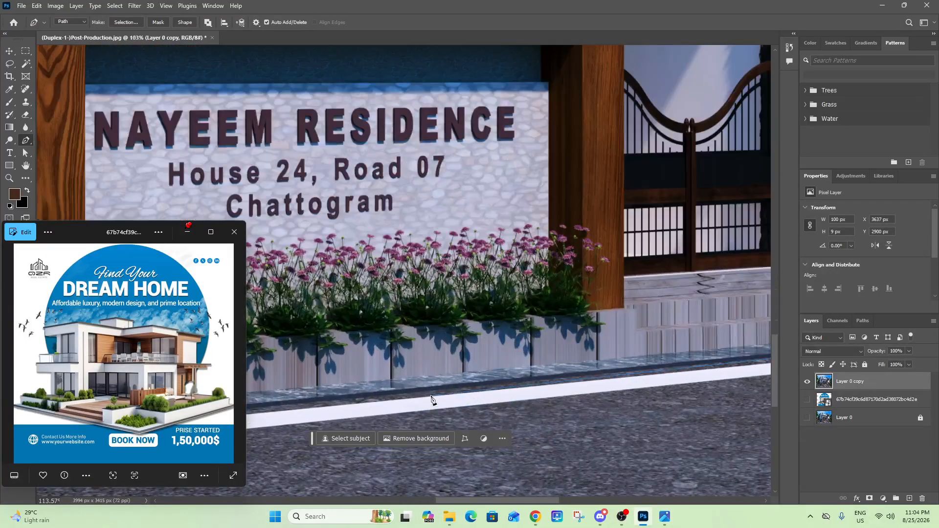
scroll(389, 401, down, 3)
scroll(686, 378, up, 1)
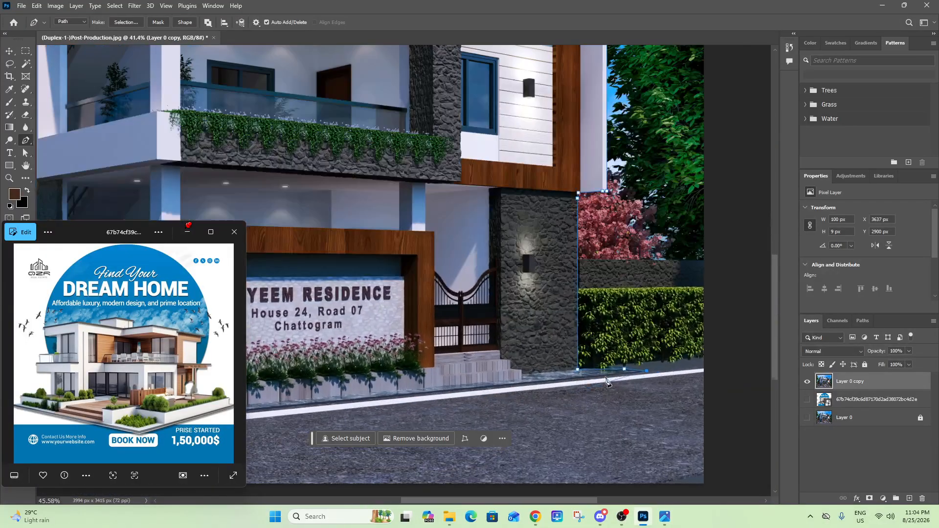
scroll(687, 377, up, 5)
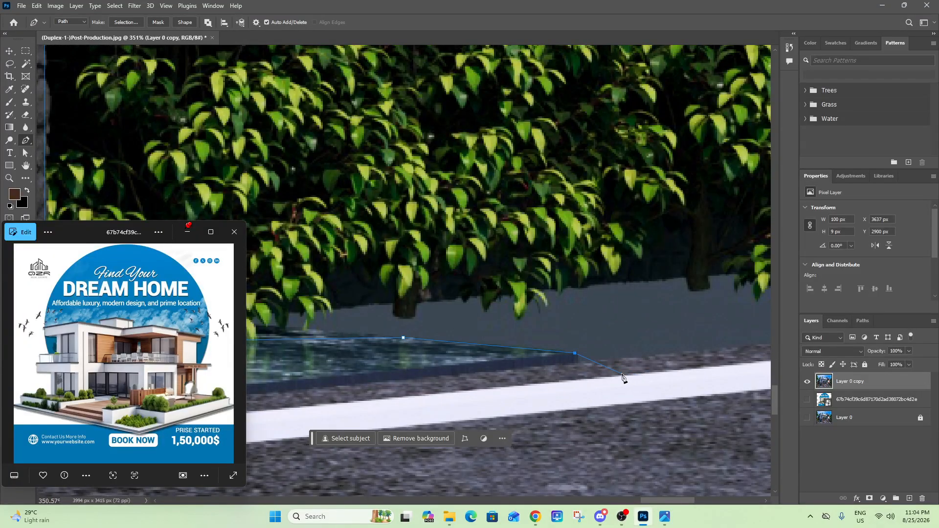
click(620, 376)
scroll(620, 375, down, 8)
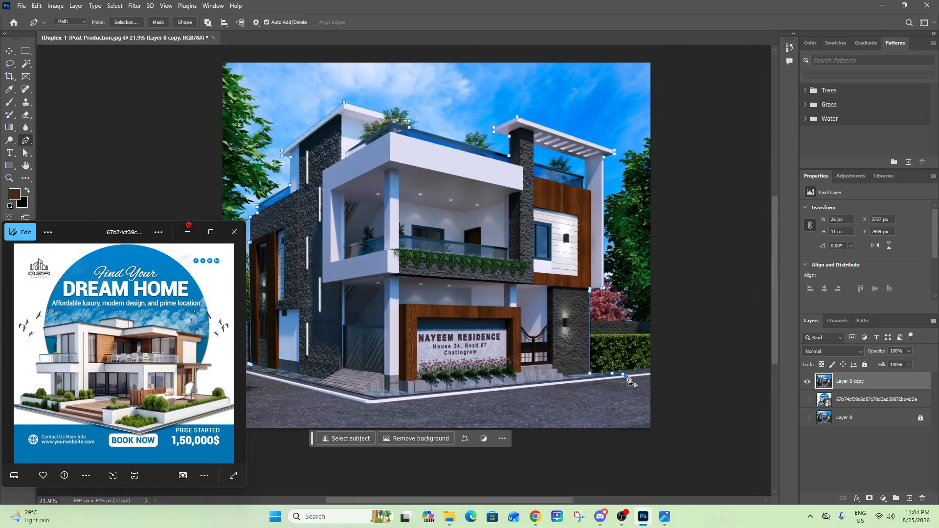
Step: Trace the white road line around the front corner to the image's far edge, and close the path at the stone wall's base
scroll(325, 395, up, 5)
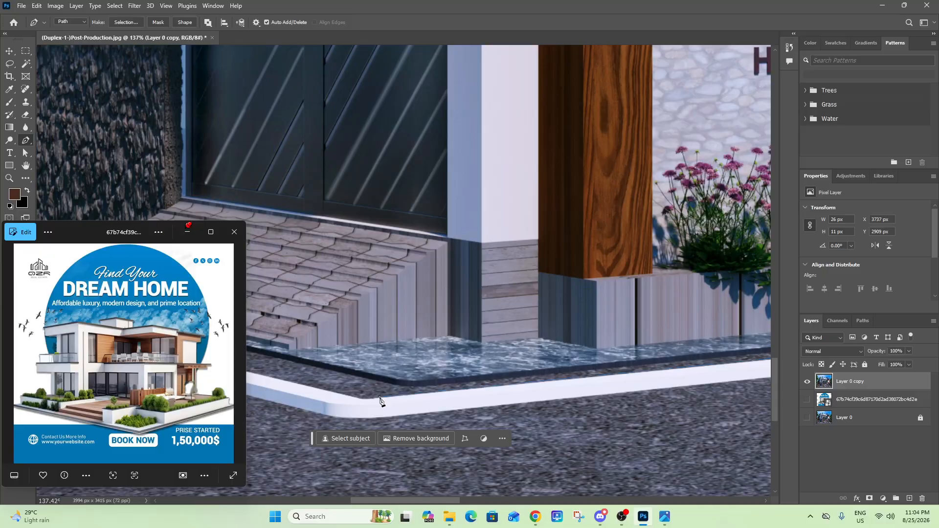
scroll(368, 402, up, 2)
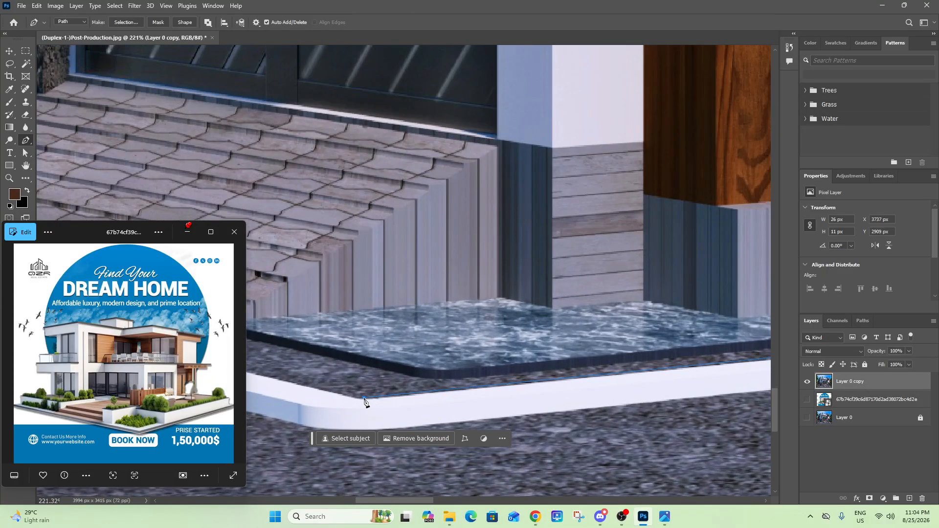
click(364, 402)
scroll(353, 386, down, 6)
scroll(328, 360, up, 7)
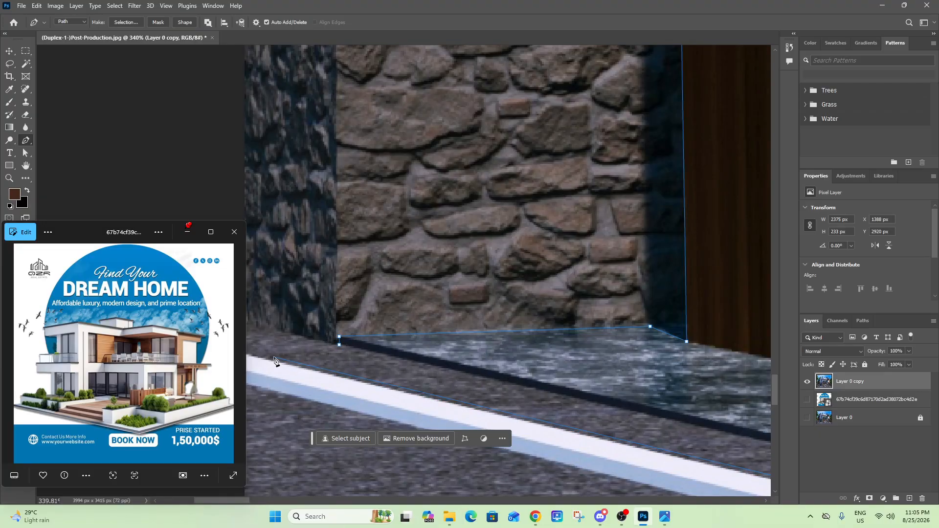
click(339, 347)
scroll(332, 368, down, 7)
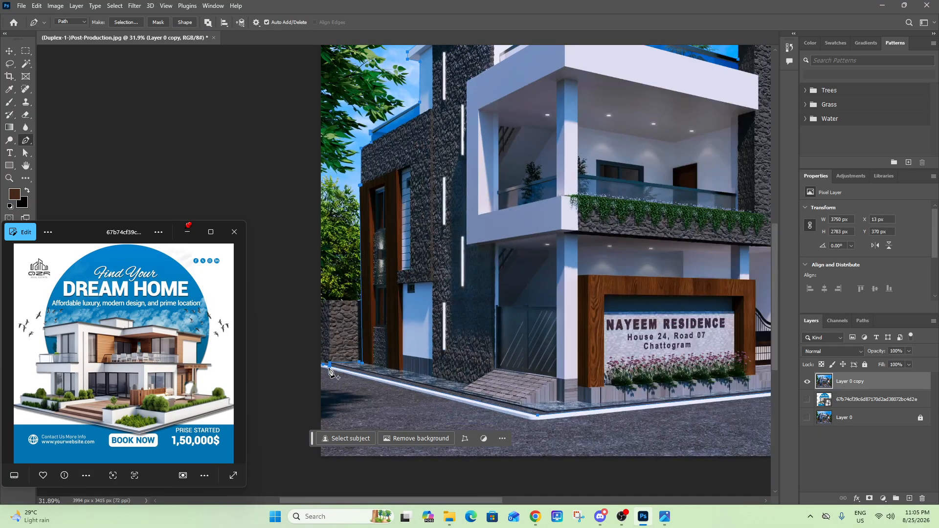
Step: Convert the closed house path into a selection
scroll(330, 370, down, 3)
drag(493, 312, 527, 340)
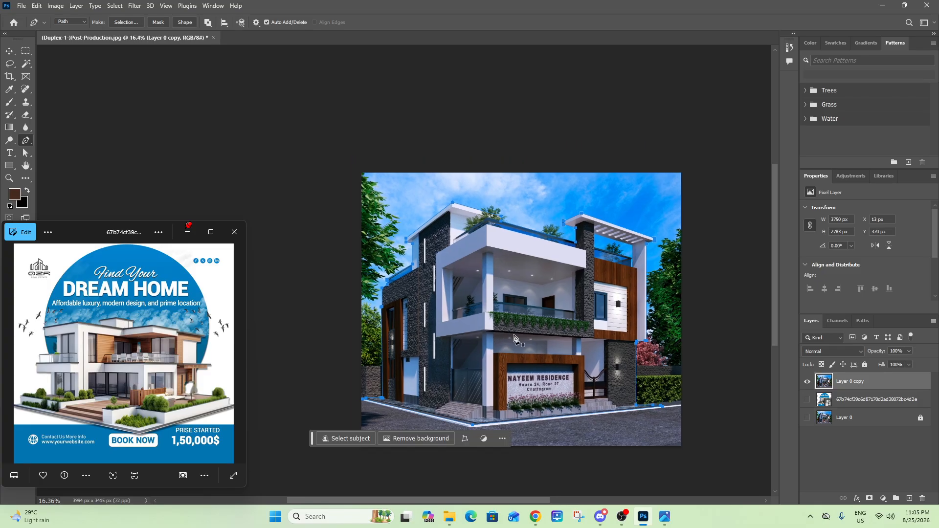
key(ctrl+Return)
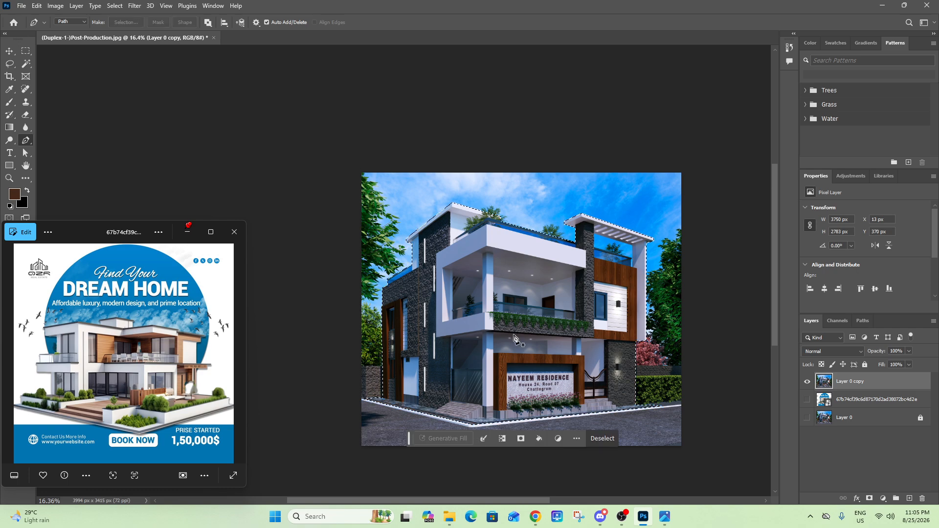
scroll(501, 205, up, 2)
scroll(502, 205, up, 1)
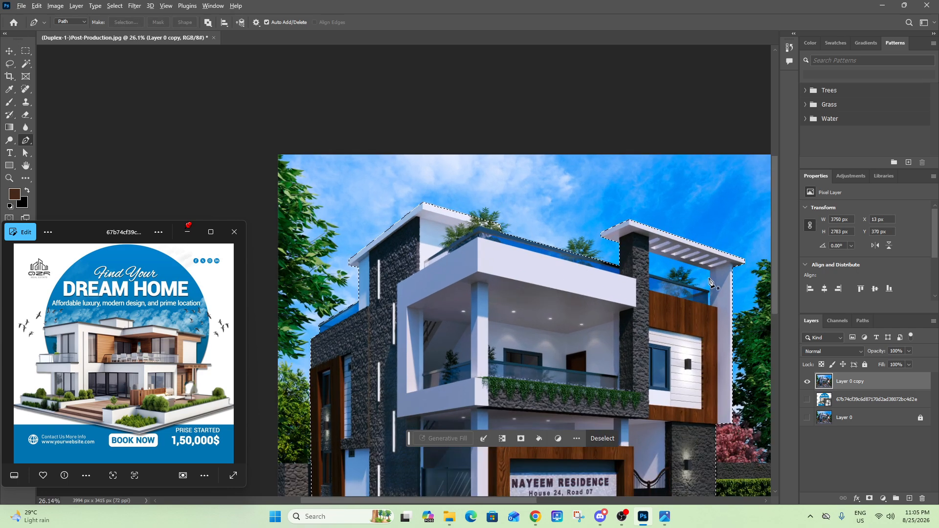
scroll(712, 284, up, 3)
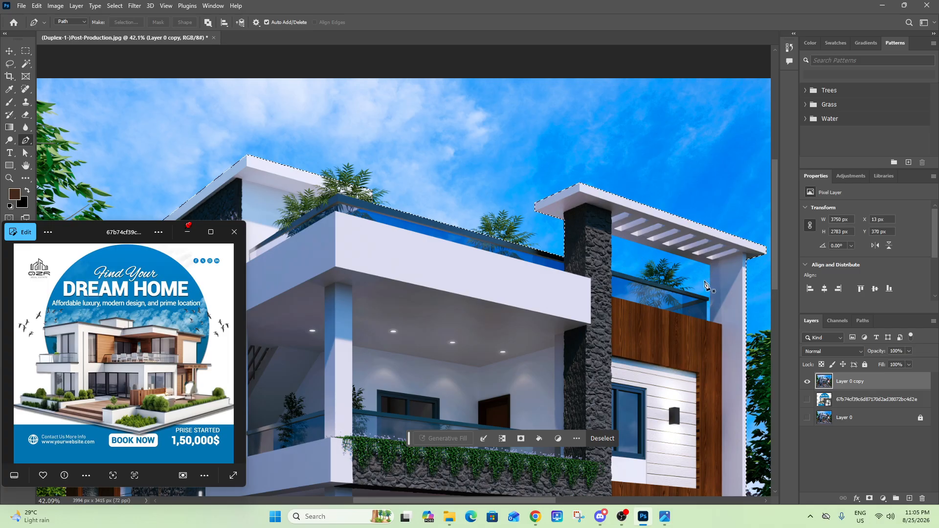
scroll(357, 185, up, 8)
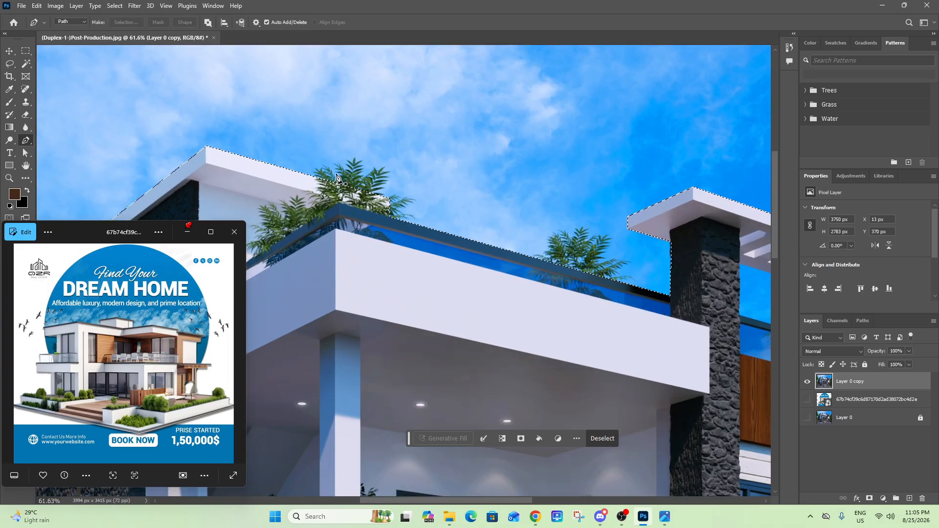
Step: Switch to the Quick Selection tool and reduce its brush to 3 px for the rooftop plant's leaves
click(27, 66)
click(76, 73)
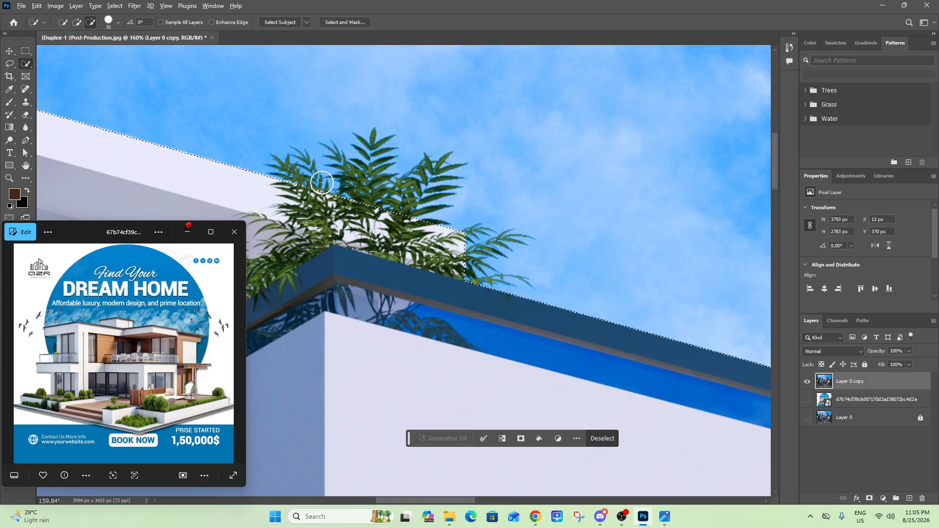
scroll(323, 185, up, 4)
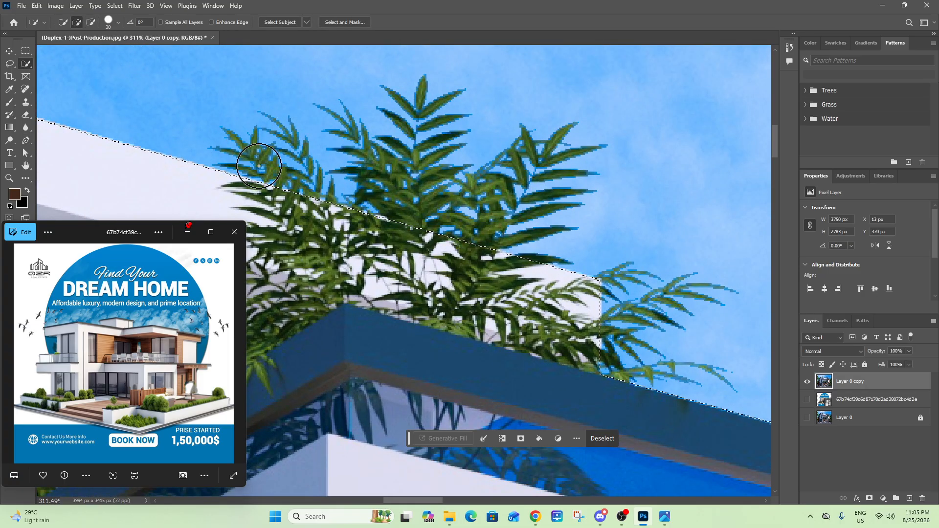
drag(297, 181, 281, 185)
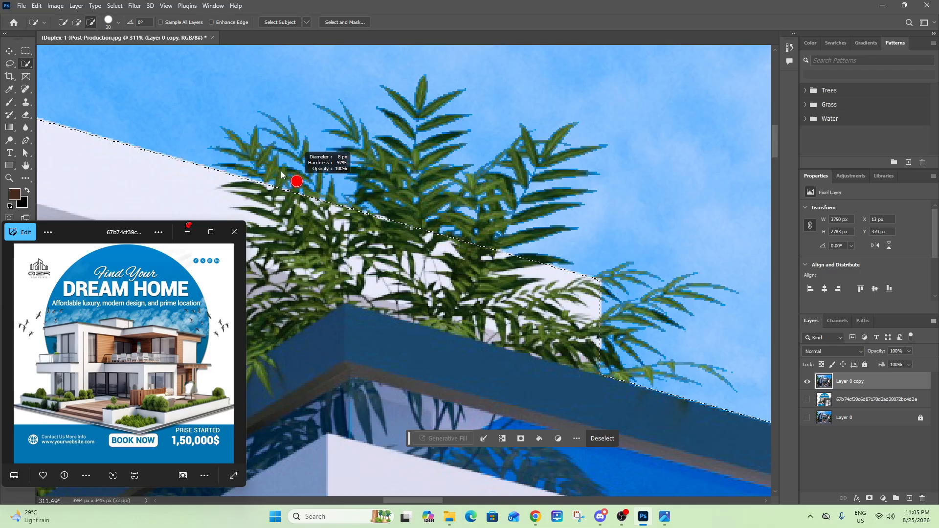
mouse_move(286, 187)
mouse_down()
mouse_move(235, 141)
mouse_move(298, 177)
mouse_up()
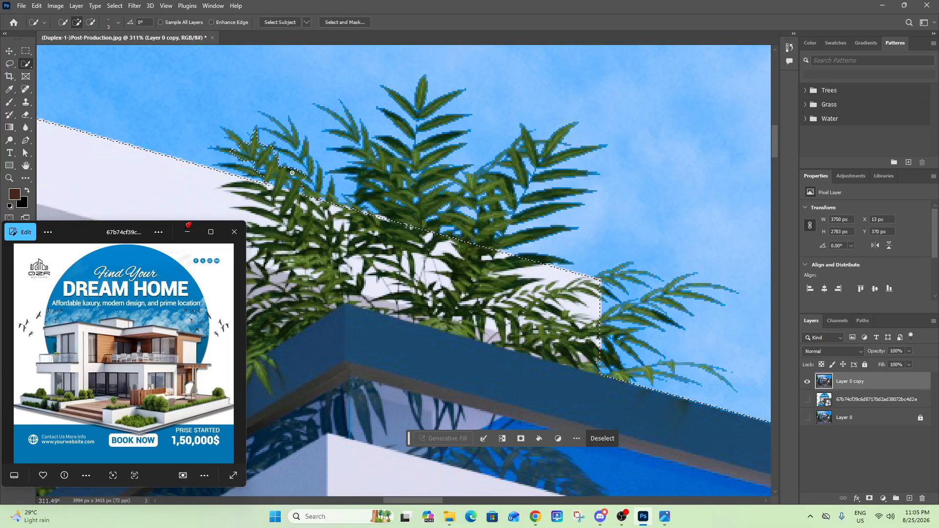
Step: Add the rooftop plant's outer fronds above the roof slab to the selection, enlarging the brush to 6 px
drag(232, 135, 225, 150)
click(247, 166)
drag(310, 163, 304, 156)
alt+right_click(303, 158)
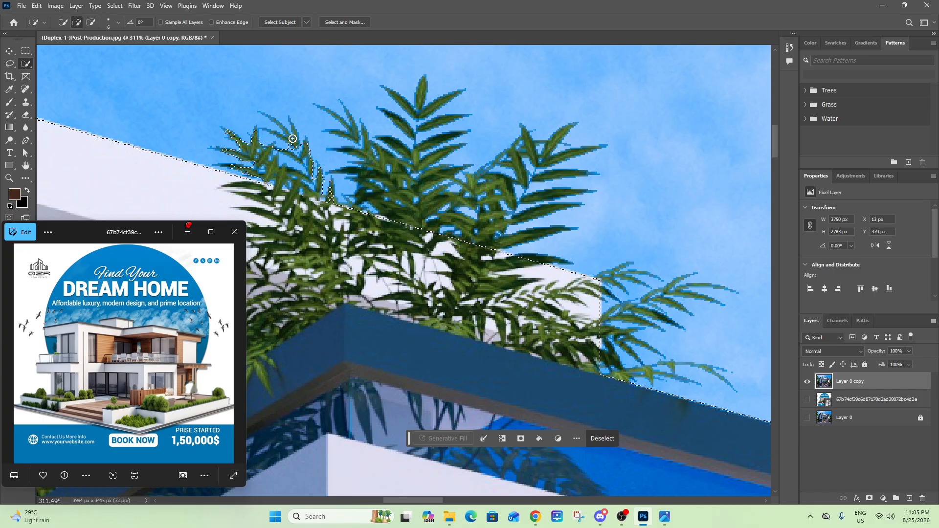
Step: Enable Enhance Edge and subtract the sky patches between the plant's outer fronds from the selection with a 4 px brush
click(212, 22)
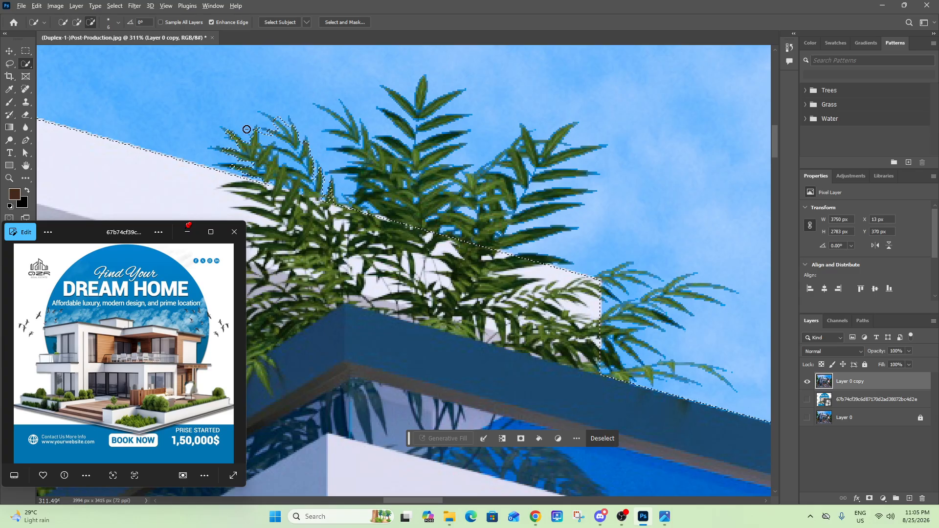
scroll(287, 154, up, 5)
alt+right_click(279, 147)
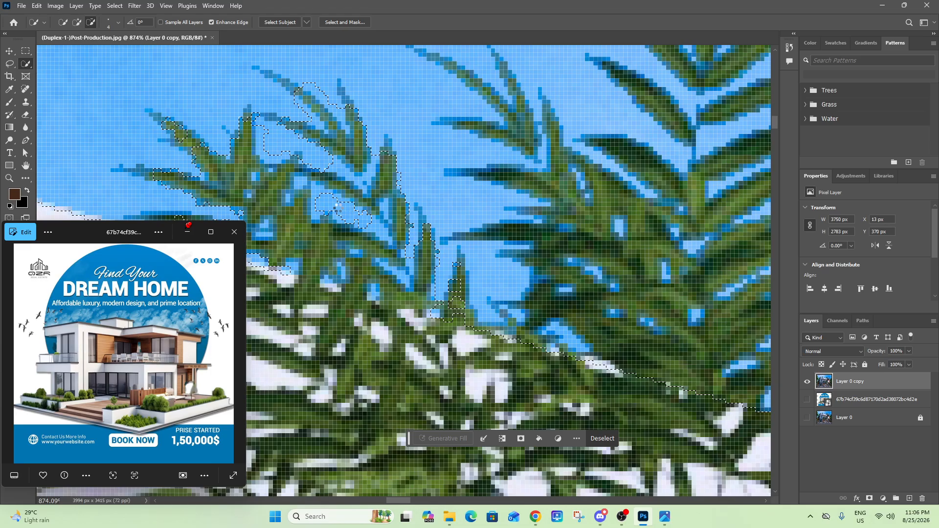
scroll(352, 230, down, 5)
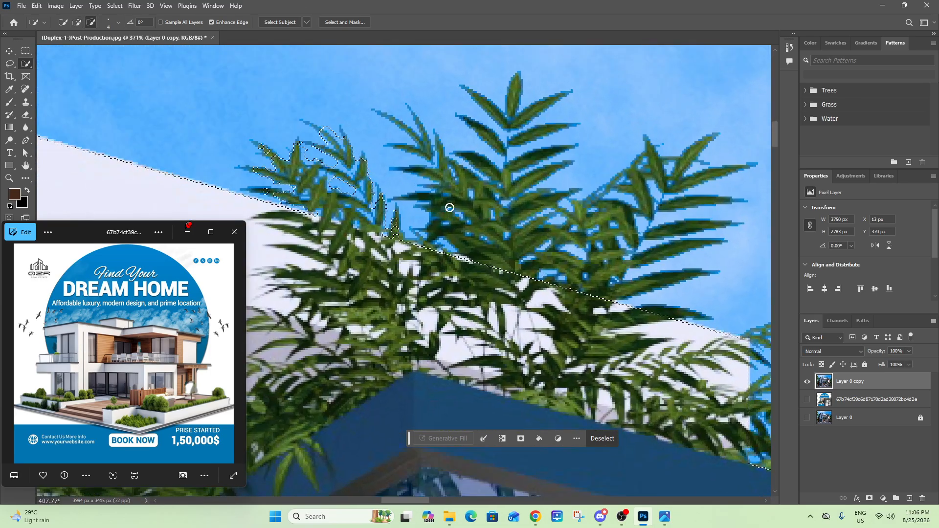
Step: Add the first rooftop plant's central and outer fronds rising above the white roof slab to the selection
scroll(449, 208, up, 3)
mouse_move(486, 272)
mouse_down()
mouse_move(506, 283)
mouse_move(526, 253)
mouse_move(485, 229)
mouse_up()
scroll(501, 272, down, 3)
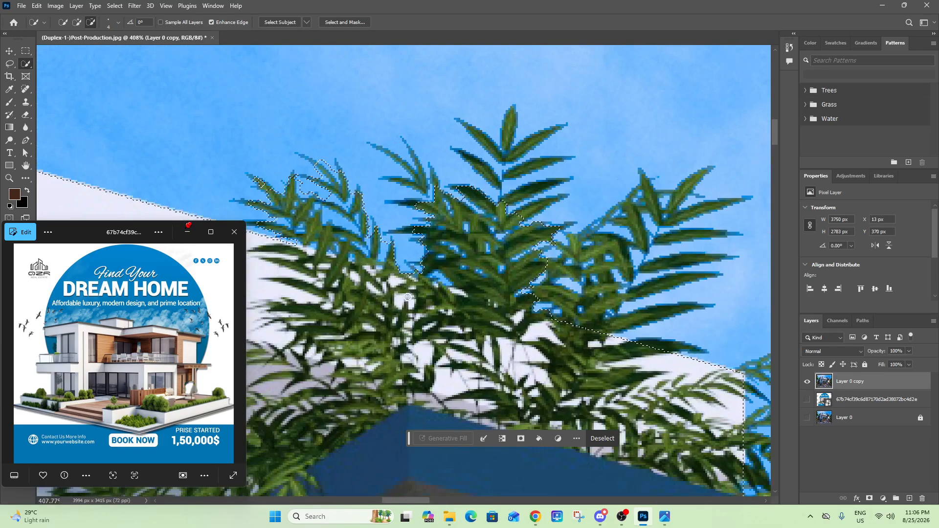
mouse_move(525, 316)
mouse_down()
mouse_move(606, 239)
mouse_move(625, 197)
mouse_move(521, 243)
mouse_move(479, 236)
mouse_move(463, 195)
mouse_up()
mouse_move(465, 161)
mouse_down()
mouse_move(383, 196)
mouse_move(362, 174)
mouse_move(405, 218)
mouse_move(391, 205)
mouse_up()
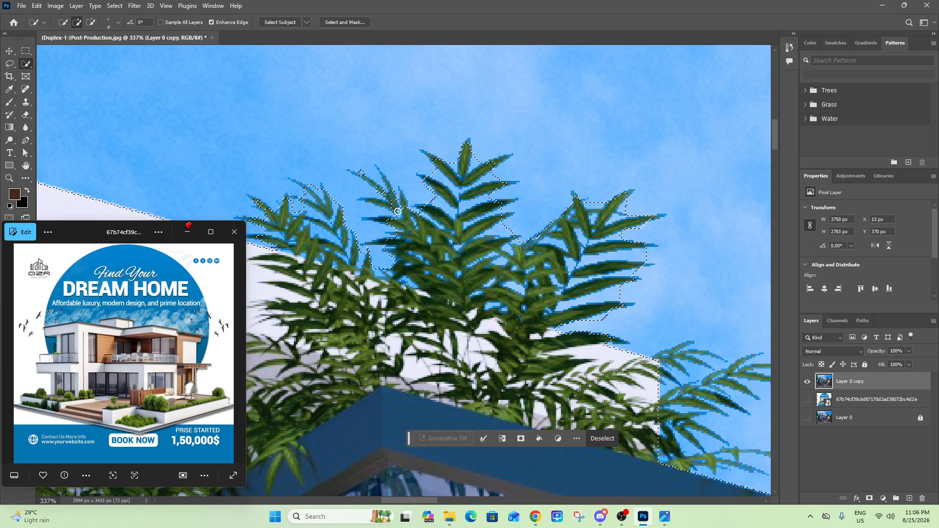
Step: Subtract the sky gaps between the first plant's outer fronds from the selection
key(alt)
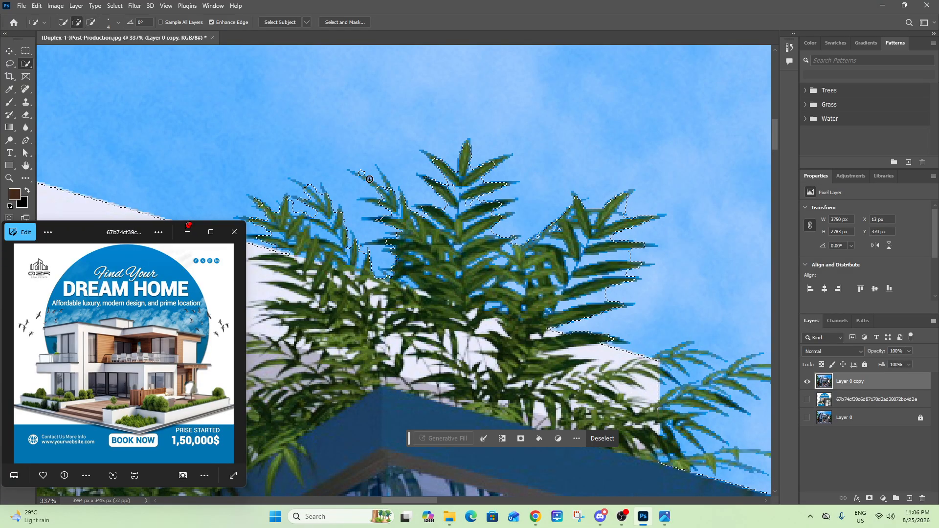
scroll(398, 218, down, 3)
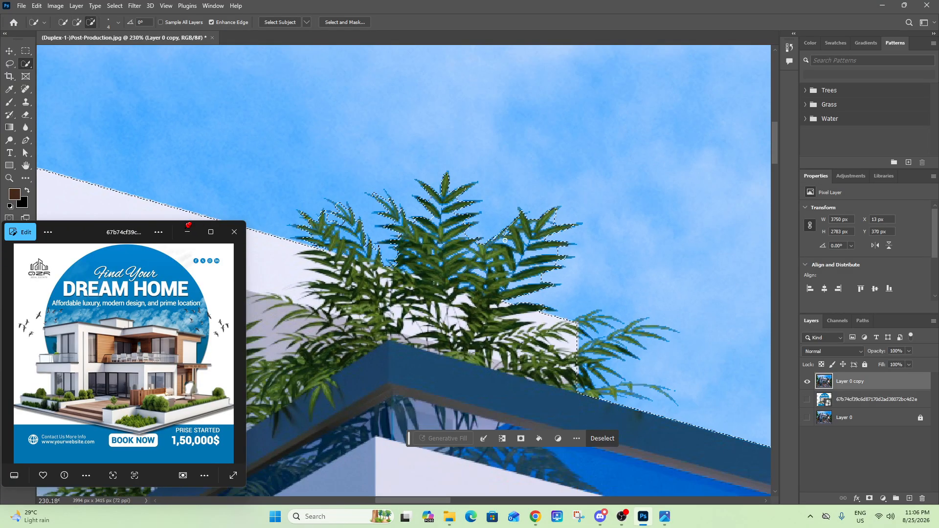
scroll(548, 237, up, 6)
drag(598, 254, 574, 254)
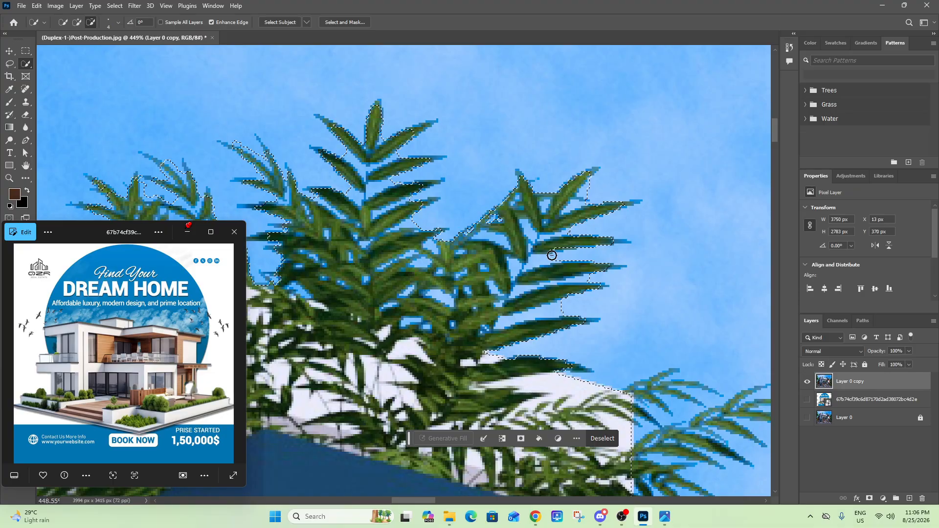
click(588, 276)
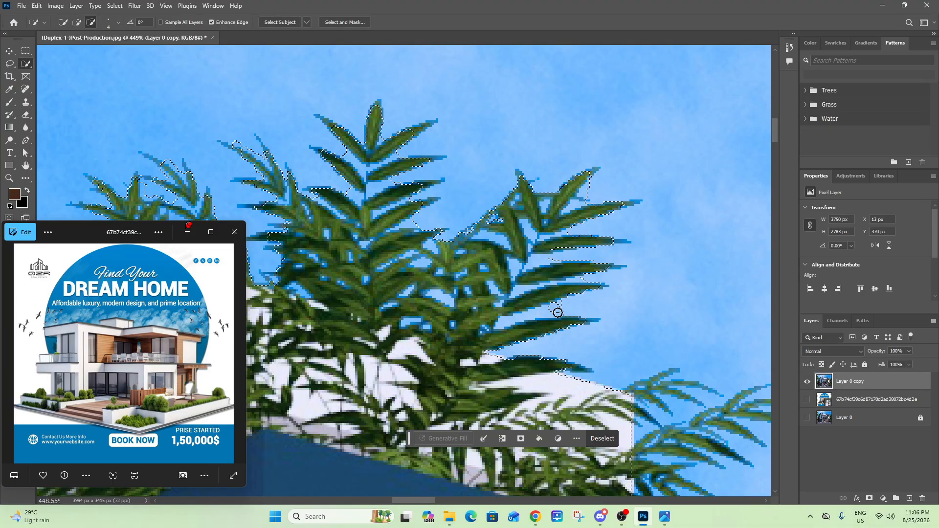
scroll(523, 318, down, 2)
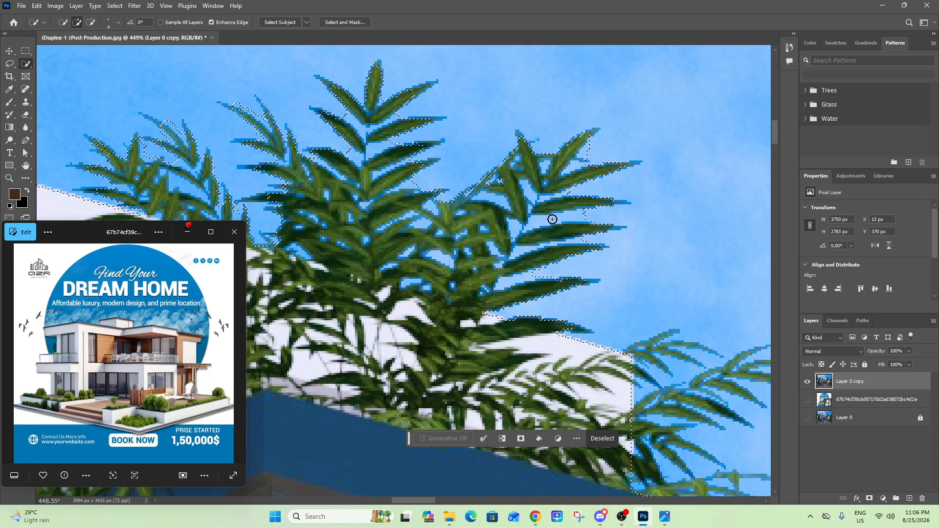
key(alt)
Step: Add the first plant's low fronds that extend past the slab's corner above the railing to the selection
scroll(529, 224, down, 8)
scroll(602, 289, up, 8)
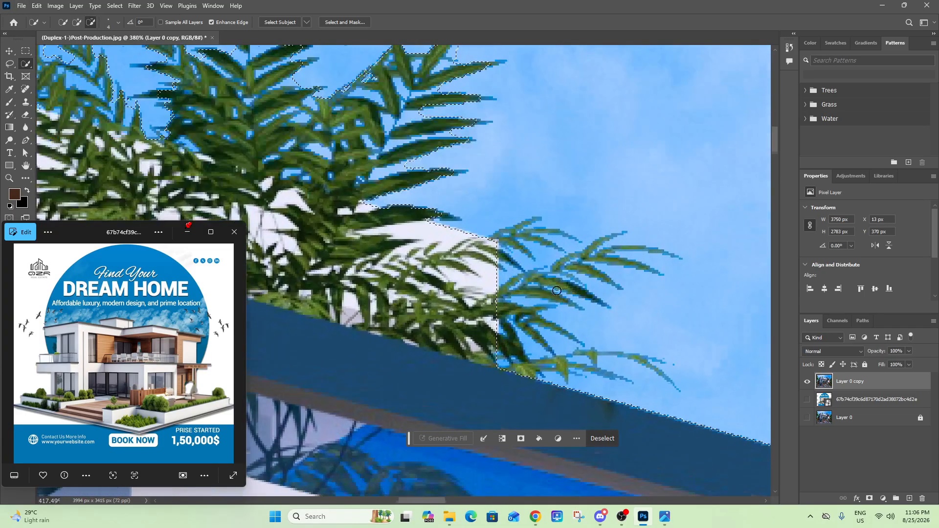
drag(494, 243, 530, 228)
mouse_move(527, 279)
mouse_down()
mouse_move(528, 302)
mouse_move(597, 257)
mouse_move(590, 266)
mouse_move(656, 249)
mouse_up()
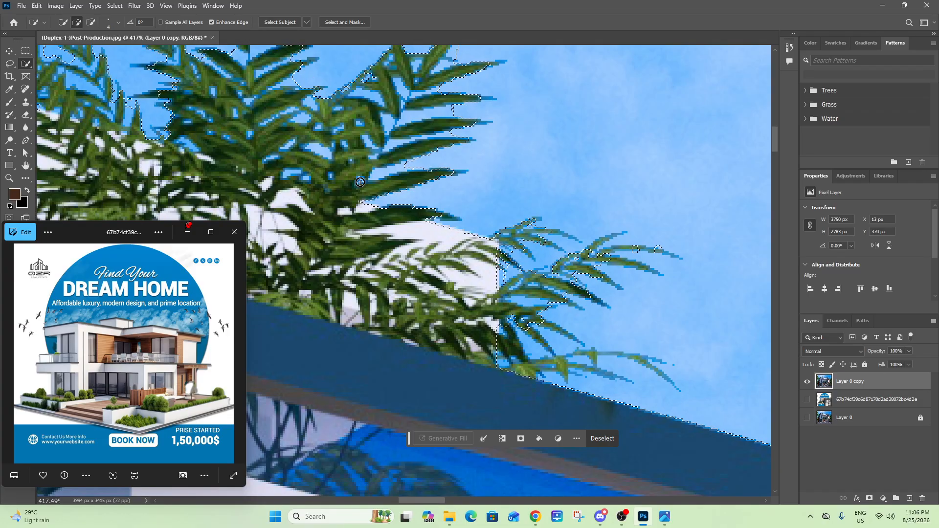
drag(523, 372, 535, 369)
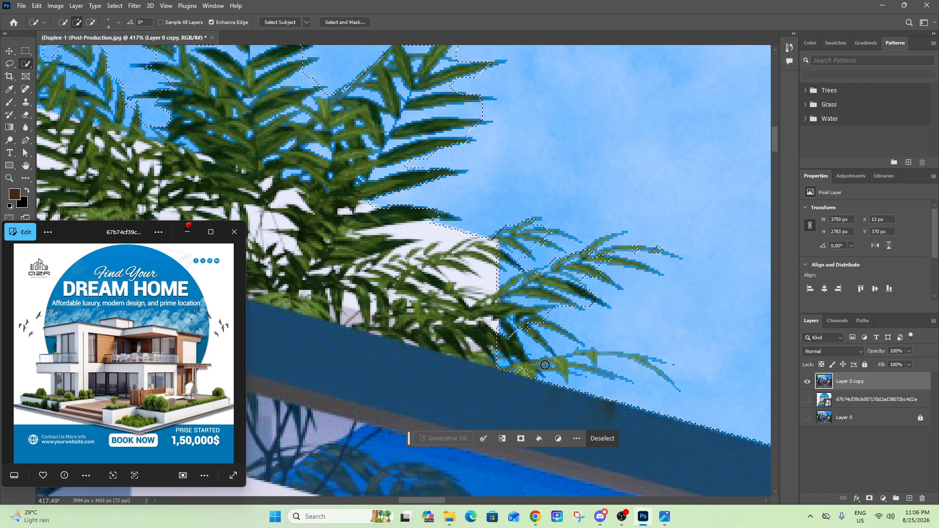
Step: Add the second rooftop plant, standing behind the blue railing, to the selection, including its outer fronds
scroll(639, 360, down, 10)
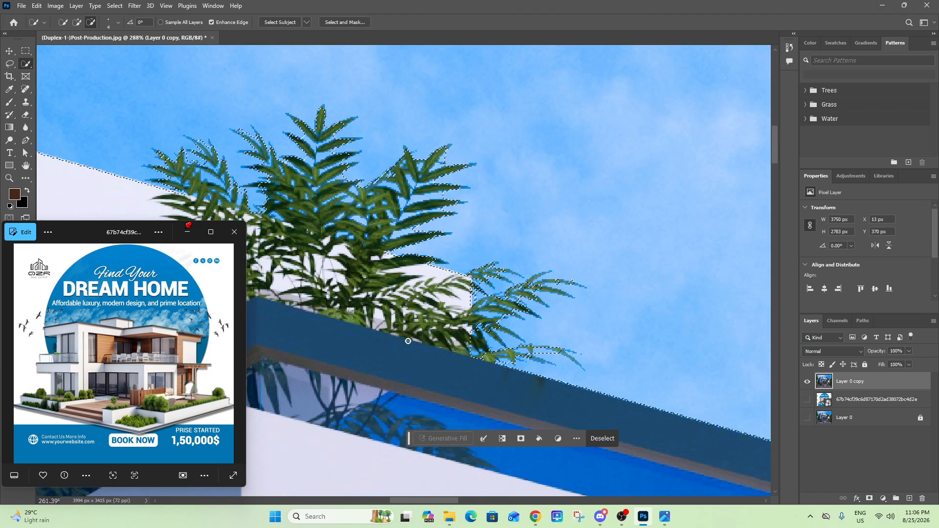
scroll(324, 330, up, 6)
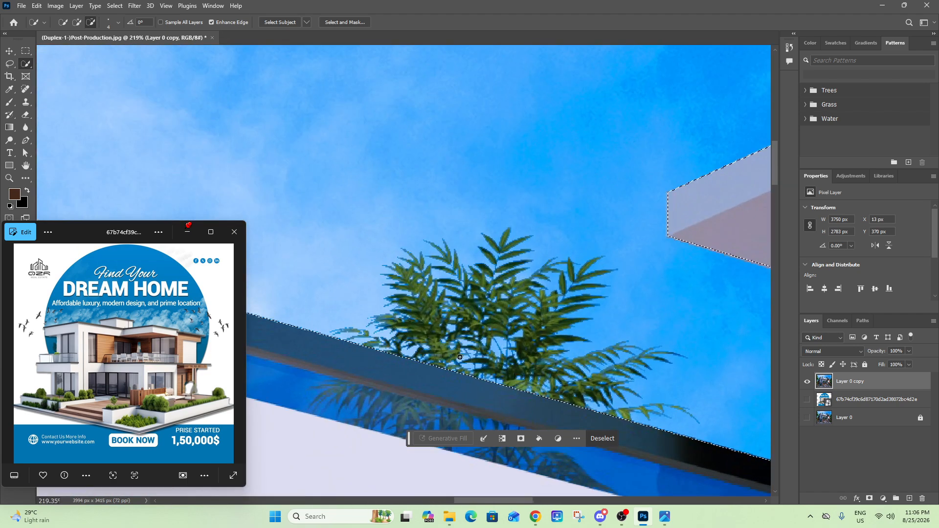
drag(468, 347, 530, 374)
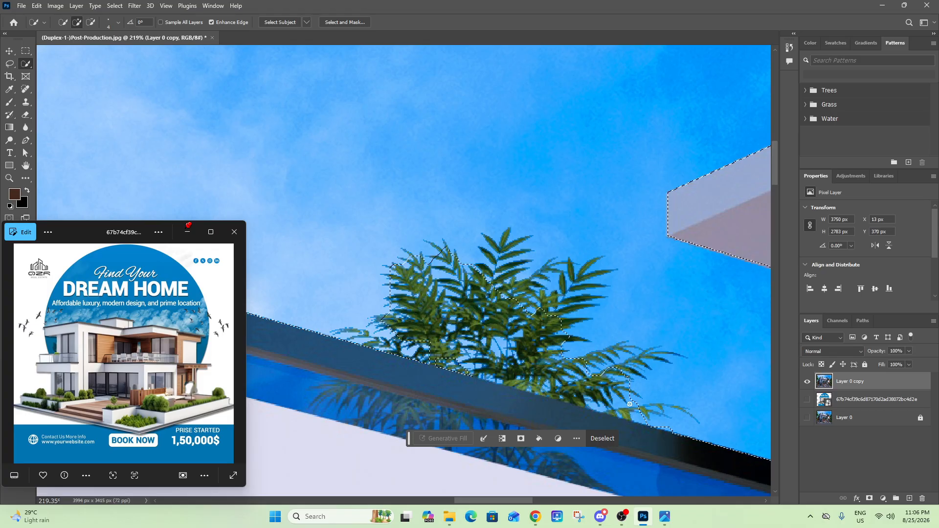
drag(673, 407, 614, 371)
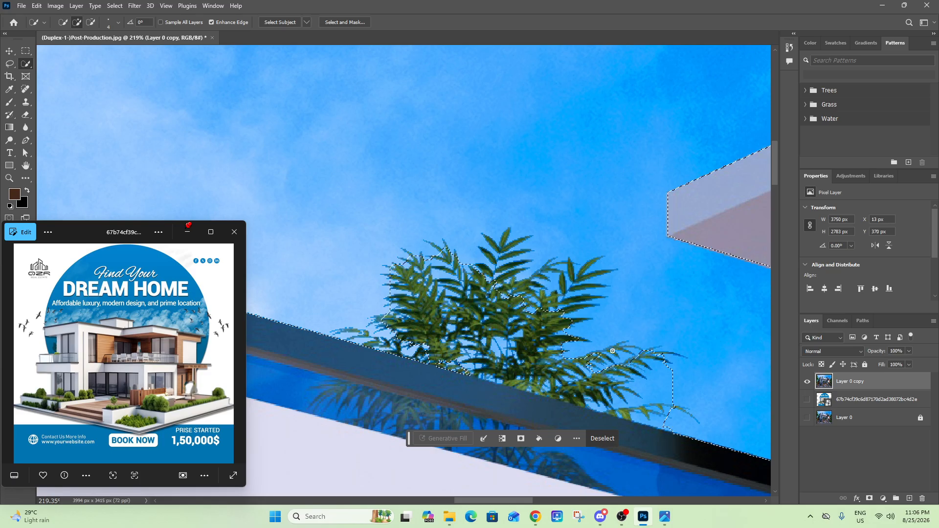
mouse_move(594, 287)
mouse_down()
mouse_move(529, 293)
mouse_move(509, 290)
mouse_move(509, 247)
mouse_move(433, 327)
mouse_move(388, 345)
mouse_move(415, 347)
mouse_move(397, 356)
mouse_move(369, 341)
mouse_up()
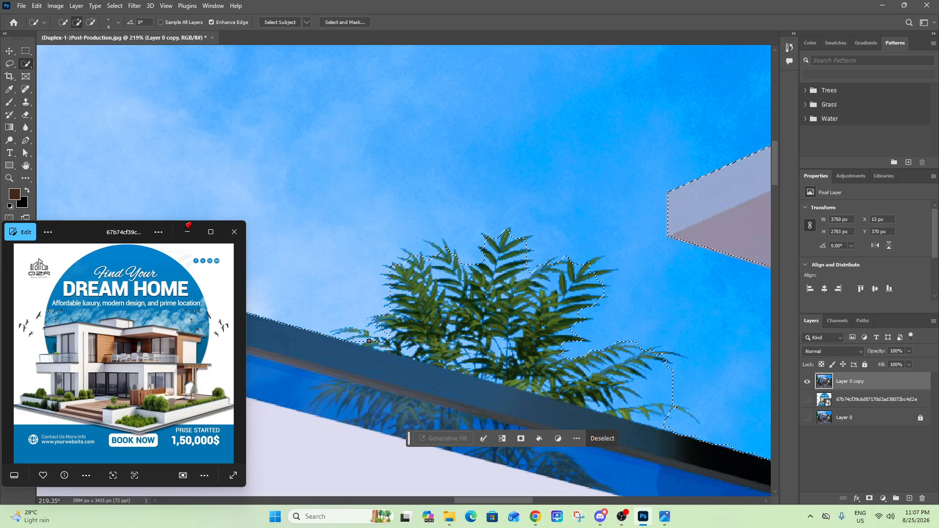
Step: Subtract the sky patches between the second plant's upper fronds and around its central stems from the selection
scroll(528, 275, up, 3)
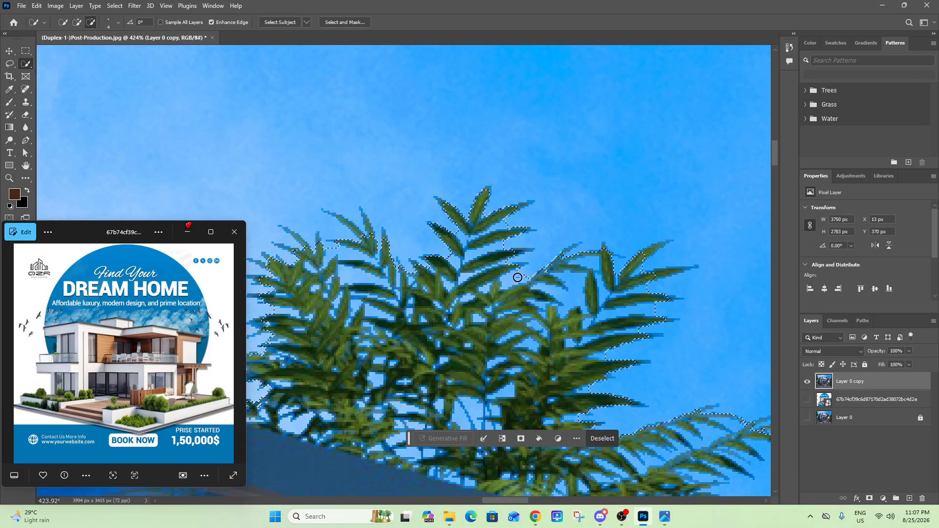
alt+click(573, 296)
alt+click(577, 282)
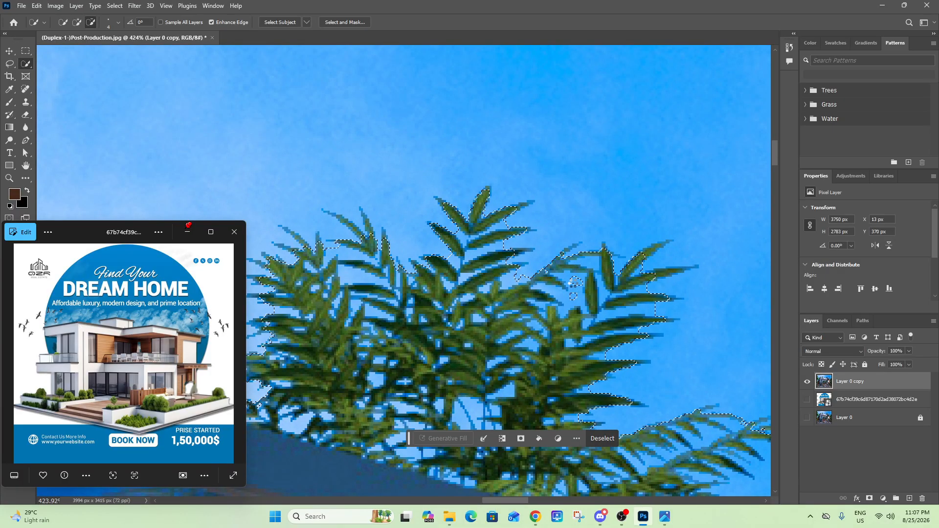
alt+click(593, 264)
scroll(489, 367, down, 2)
alt+click(473, 348)
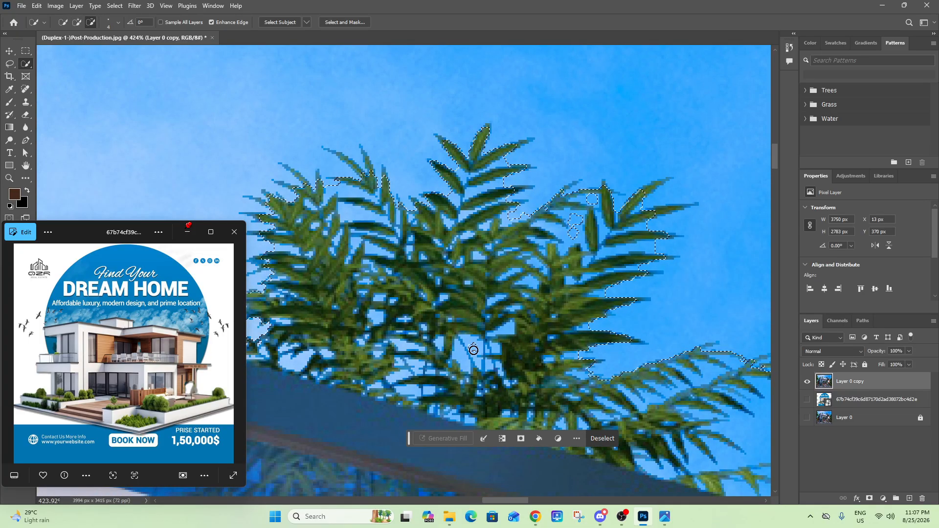
alt+click(463, 353)
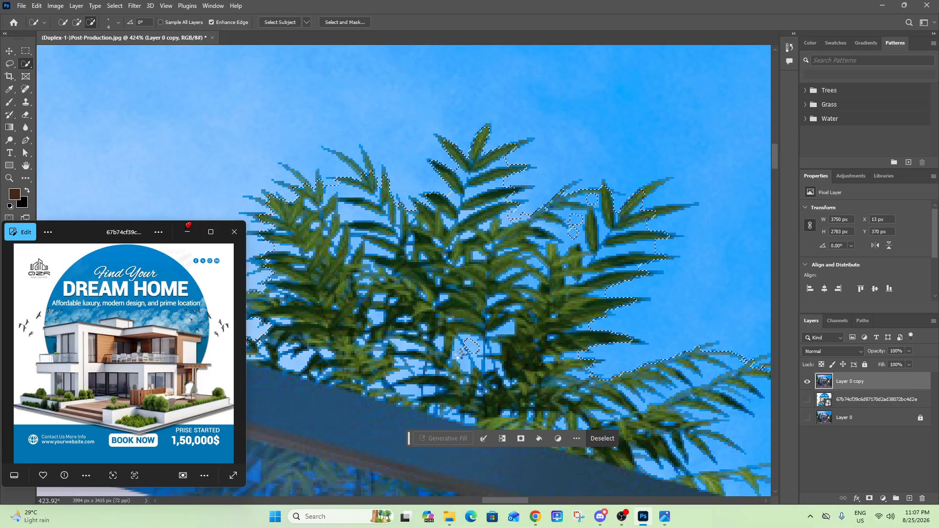
alt+click(375, 250)
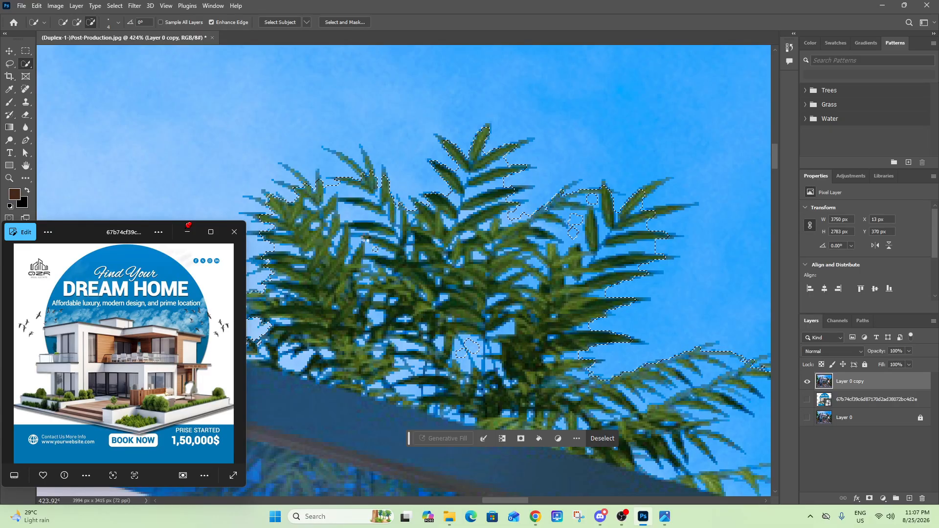
Step: Enlarge the brush to 9 px and subtract the remaining sky inside and beside the second plant's fronds from the selection
alt+right_click(354, 214)
alt+click(353, 213)
drag(373, 216, 348, 194)
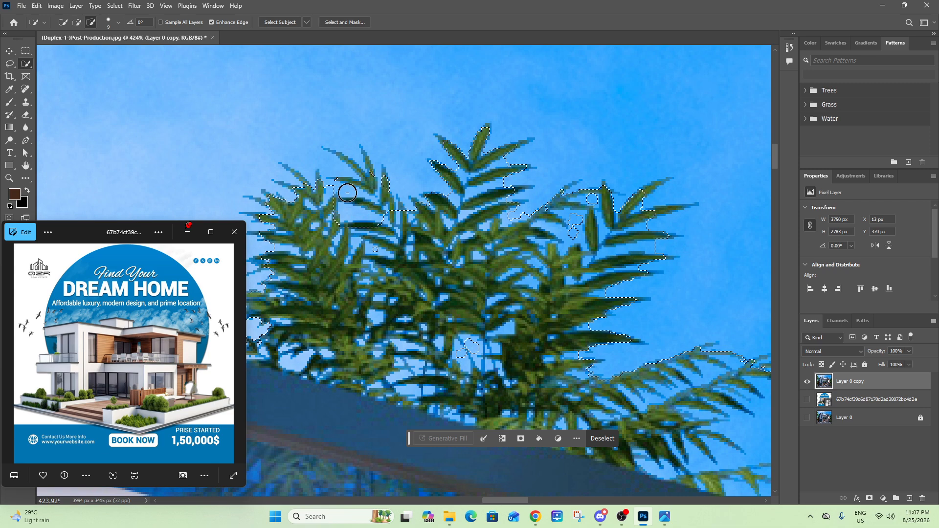
scroll(413, 186, down, 3)
click(413, 189)
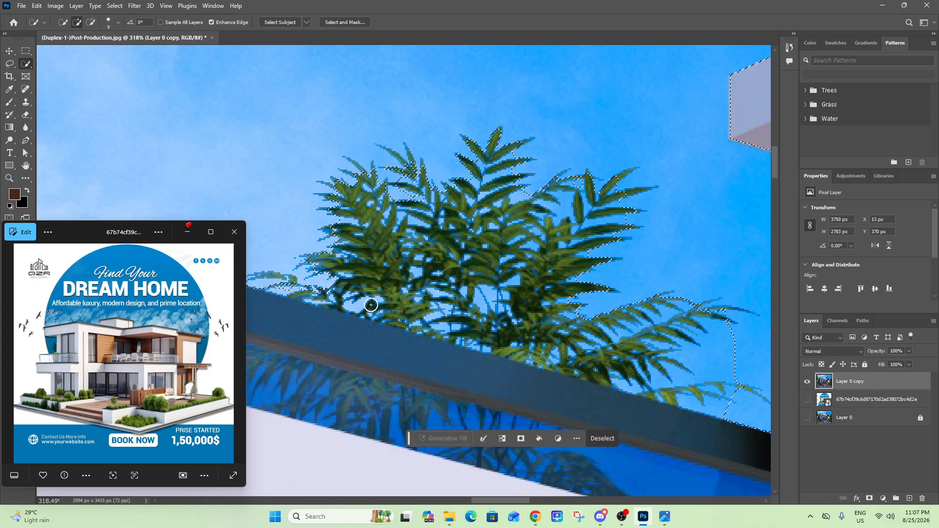
alt+click(356, 306)
alt+click(490, 296)
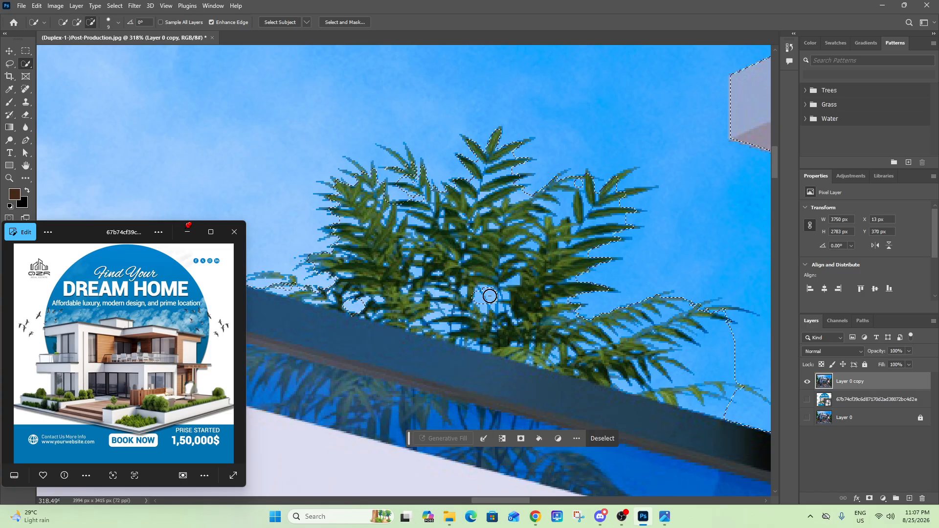
scroll(492, 307, down, 2)
scroll(640, 351, up, 2)
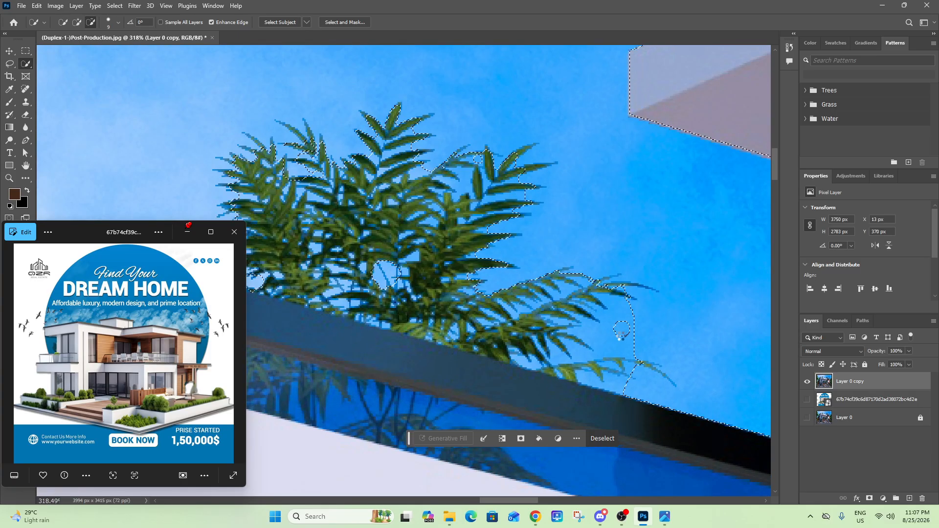
mouse_move(621, 328)
mouse_down()
mouse_move(583, 355)
mouse_move(567, 353)
mouse_up()
Step: Subtract the sky in the opening beneath the pergola from the selection with a larger brush
scroll(485, 337, down, 8)
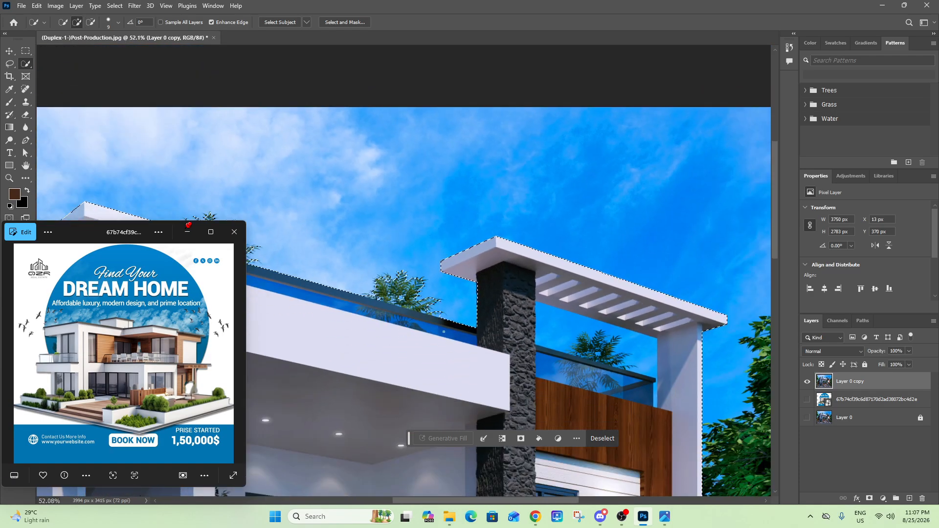
scroll(458, 331, up, 4)
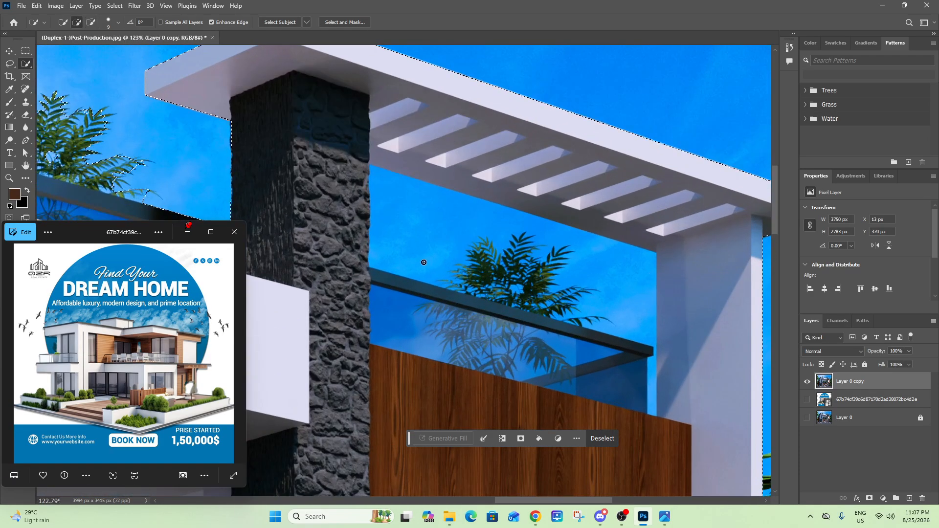
drag(424, 250, 416, 237)
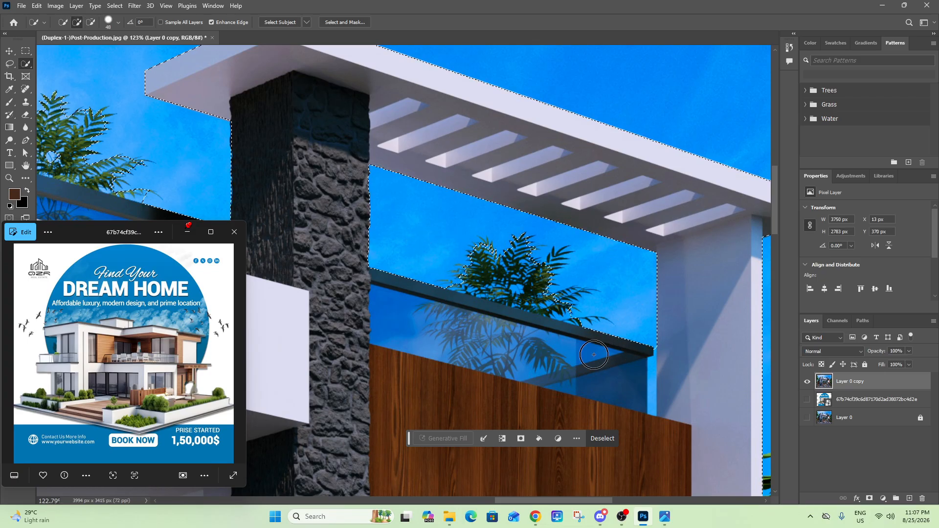
Step: Subtract the narrow sky strip between the glass railing and the white column, reducing the brush to 11 px and 5 px
scroll(651, 383, up, 5)
alt+right_click(652, 387)
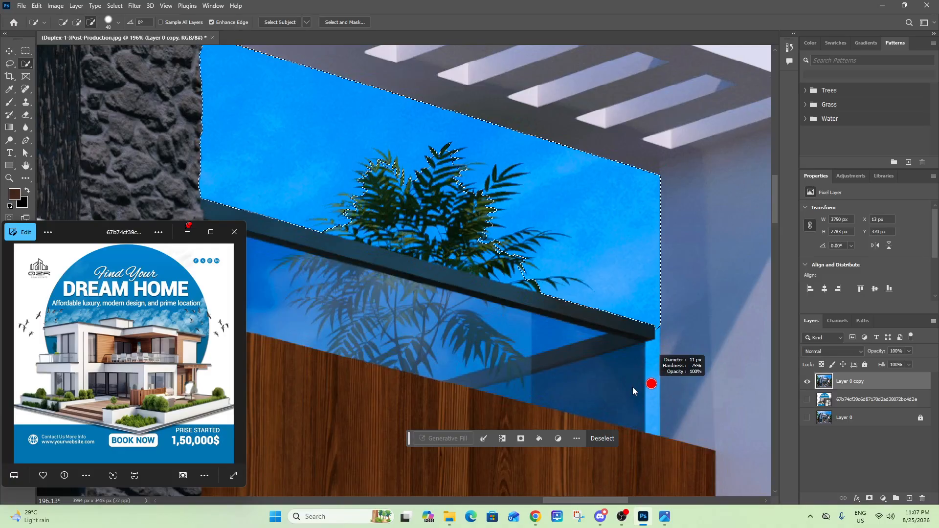
drag(656, 372, 651, 425)
scroll(652, 426, up, 5)
alt+right_click(634, 409)
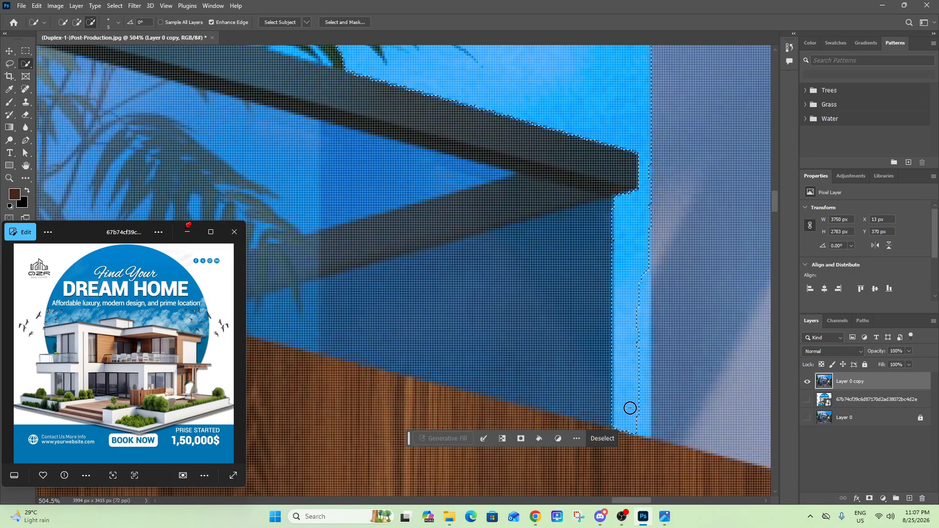
click(641, 412)
click(643, 420)
Step: Refine the selection along the railing's top edge and the lower fronds of the plant beneath the pergola
scroll(642, 422, down, 5)
scroll(507, 260, up, 5)
drag(507, 260, 493, 258)
click(454, 260)
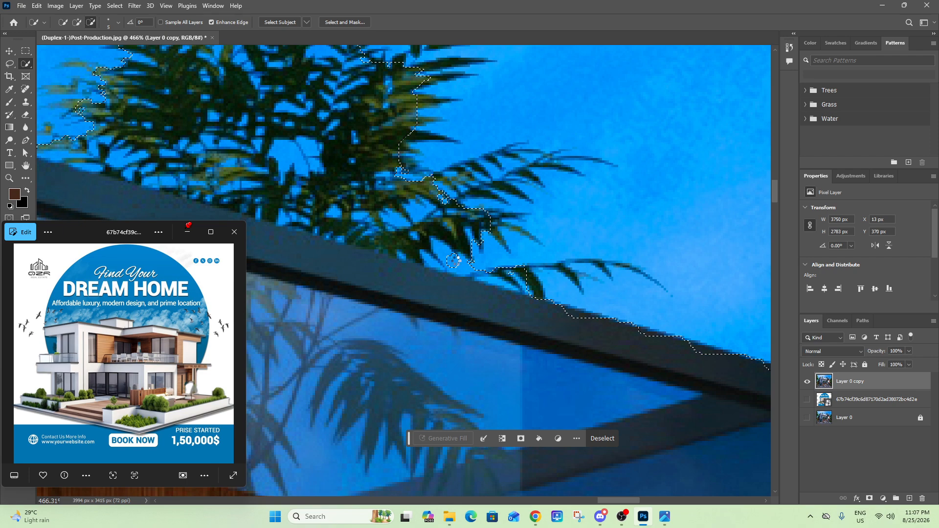
click(470, 265)
mouse_move(482, 255)
mouse_down()
mouse_move(567, 258)
mouse_move(528, 258)
mouse_move(564, 201)
mouse_move(541, 251)
mouse_move(509, 252)
mouse_move(588, 259)
mouse_move(543, 230)
mouse_move(514, 93)
mouse_move(485, 414)
mouse_move(498, 245)
mouse_move(509, 247)
mouse_move(520, 302)
mouse_move(525, 245)
mouse_move(445, 249)
mouse_move(506, 256)
mouse_move(484, 265)
mouse_move(497, 266)
mouse_move(476, 260)
mouse_move(510, 250)
mouse_move(430, 264)
mouse_move(266, 268)
mouse_move(310, 259)
mouse_move(296, 260)
mouse_up()
key(alt+shift)
click(8, 101)
mouse_move(507, 272)
mouse_down()
mouse_move(488, 270)
mouse_move(523, 245)
mouse_move(555, 286)
mouse_move(556, 242)
mouse_move(533, 219)
mouse_move(556, 239)
mouse_move(556, 260)
mouse_move(559, 248)
mouse_up()
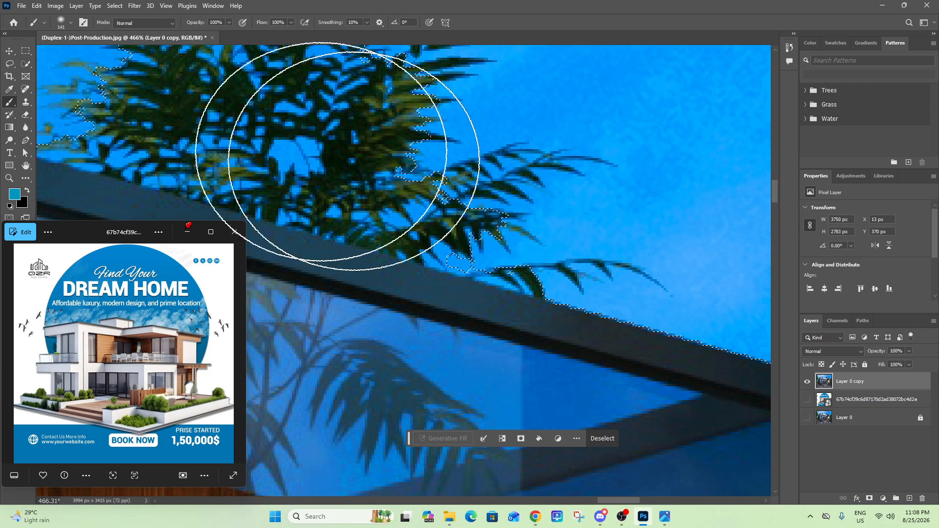
click(26, 64)
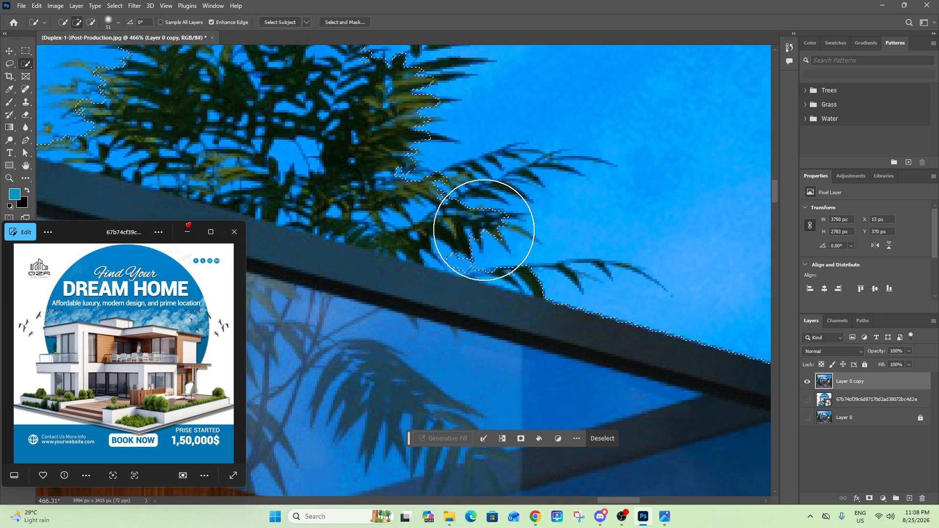
Step: Check the selection outline around the whole house
scroll(490, 235, down, 1)
scroll(446, 256, down, 20)
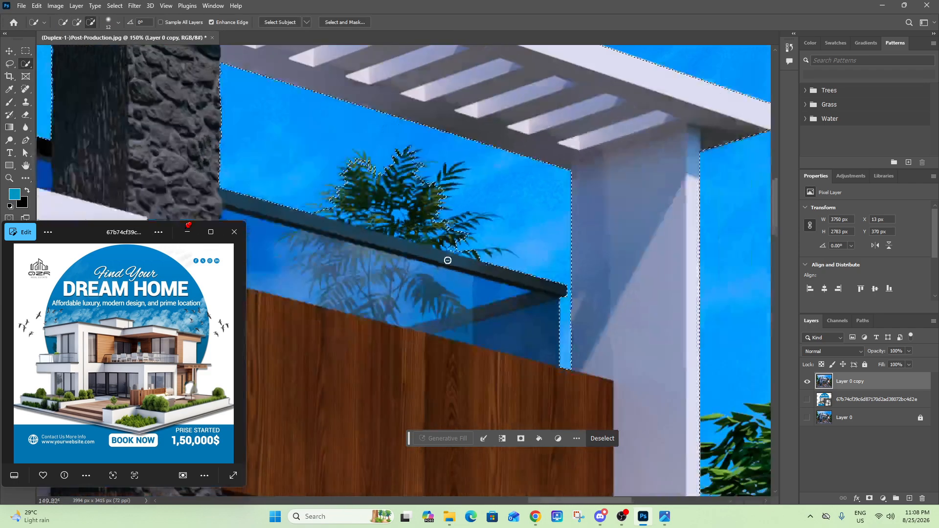
scroll(457, 274, down, 6)
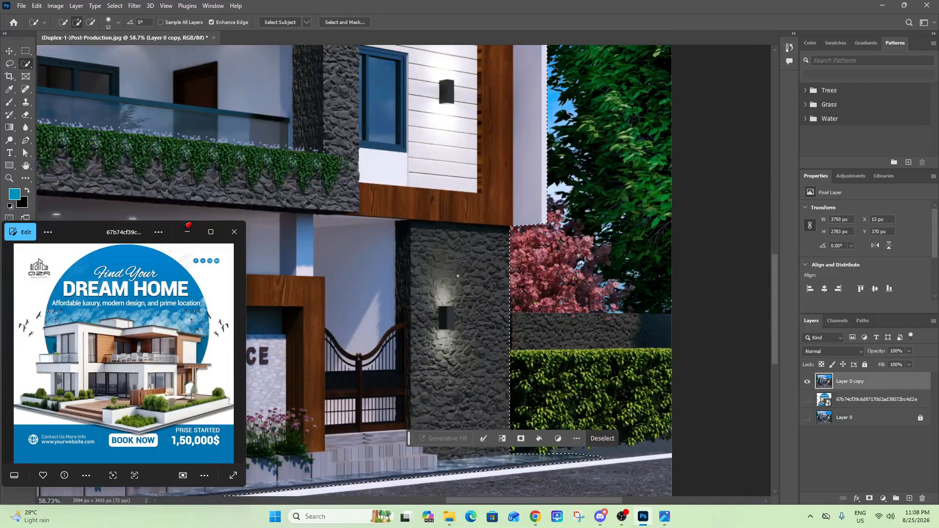
scroll(457, 274, down, 4)
scroll(469, 296, down, 2)
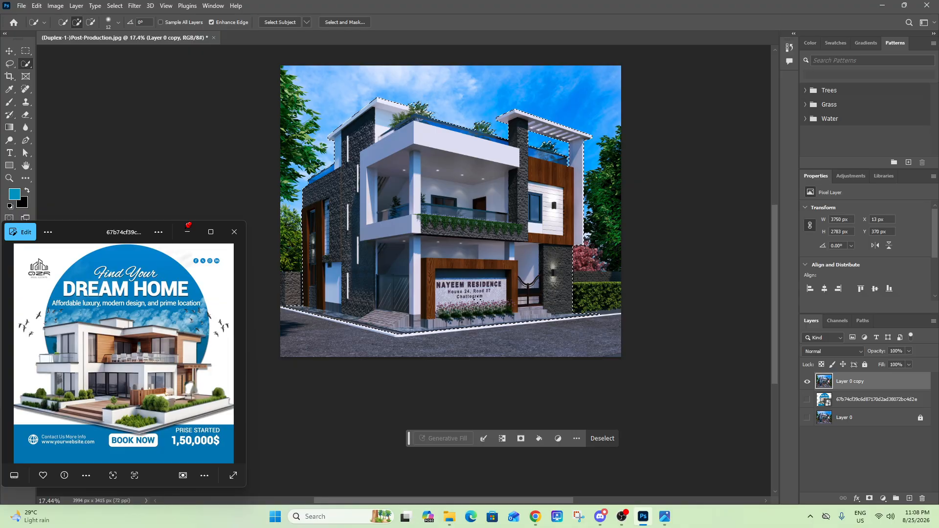
Step: Add a layer mask to Layer 0 copy from the selection, keeping only the house and its plants
scroll(509, 319, up, 2)
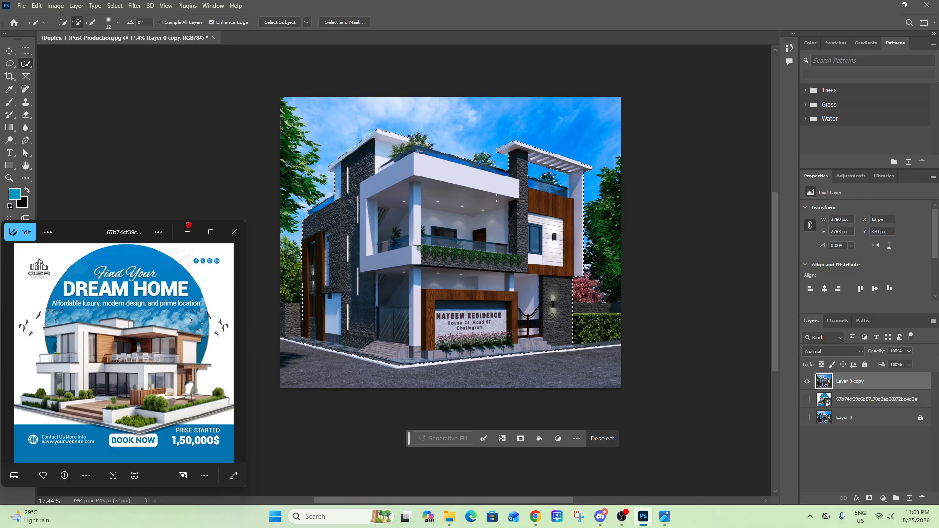
scroll(447, 148, up, 1)
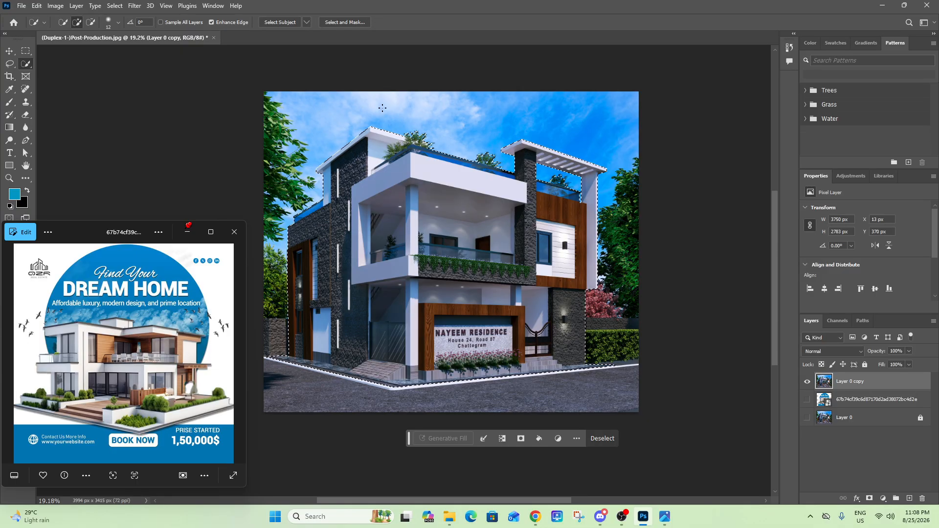
click(870, 498)
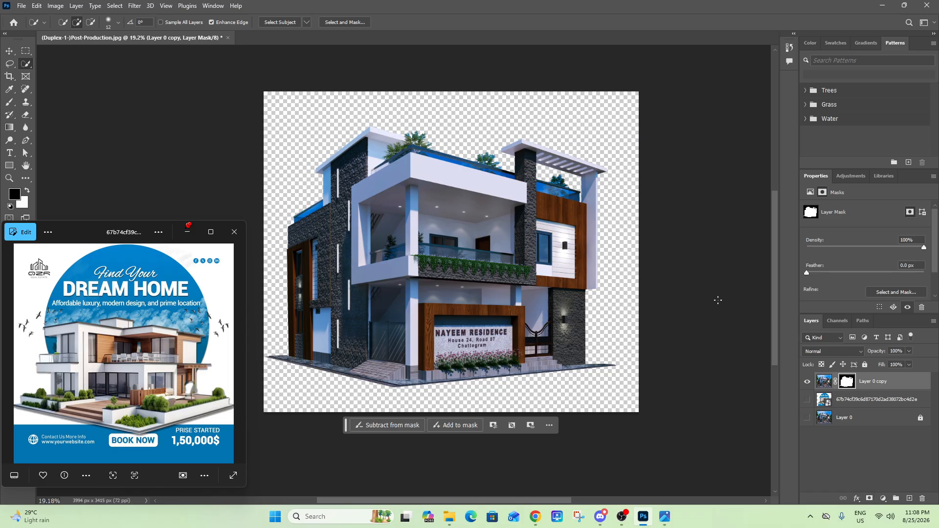
key(ctrl+i)
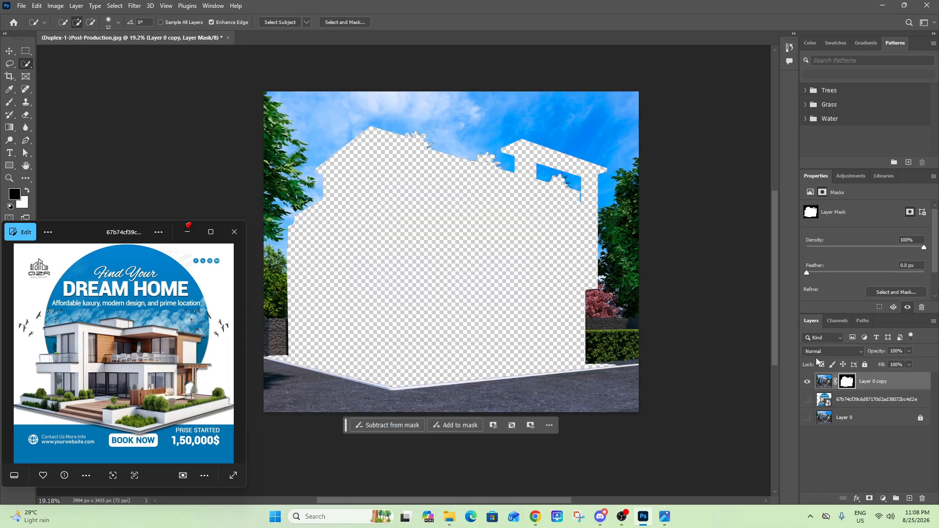
key(ctrl+i)
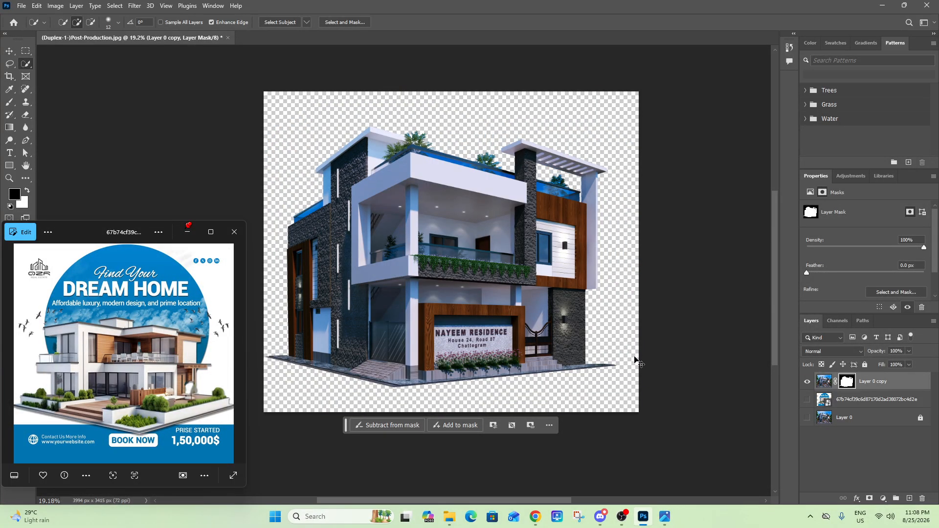
Step: Save the document as the Photoshop file (Duplex-1-)Post-Production.psd in the Desktop ps folder with Maximize Compatibility on
key(ctrl+shift+s)
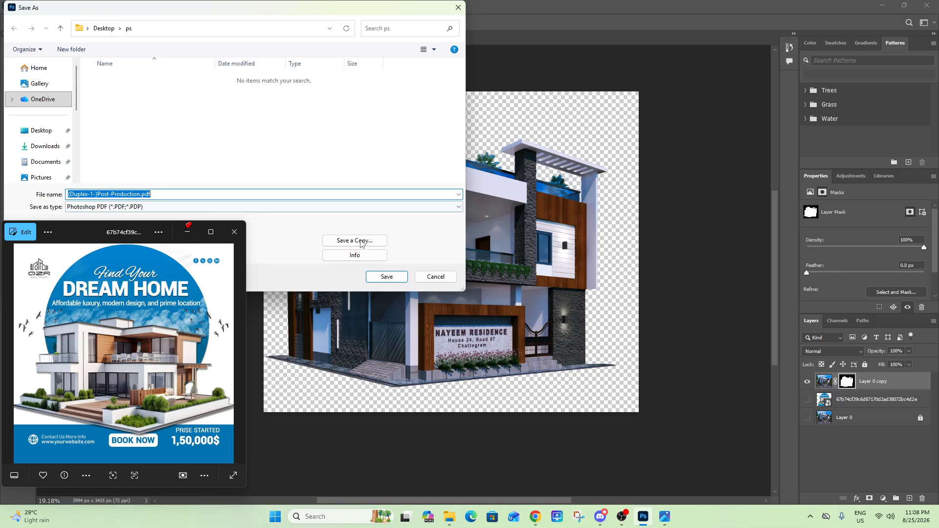
drag(275, 22, 552, 36)
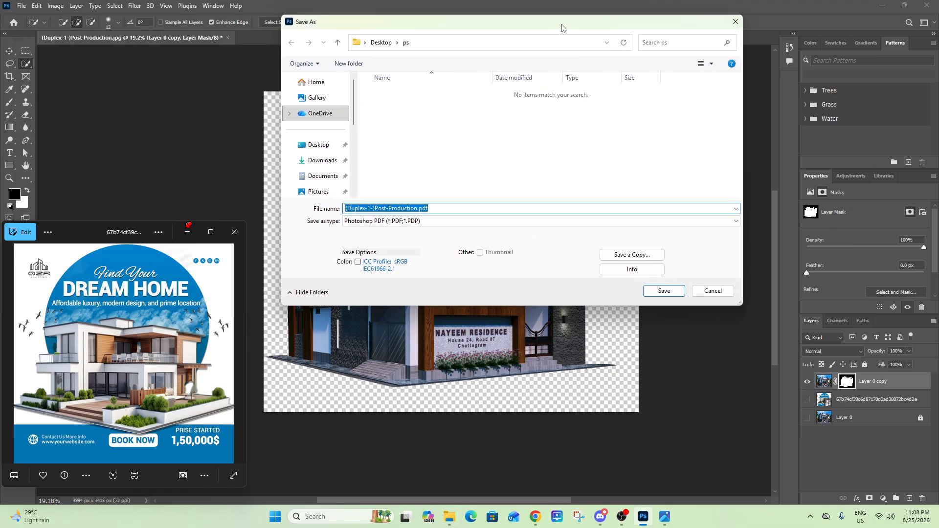
click(493, 223)
click(427, 231)
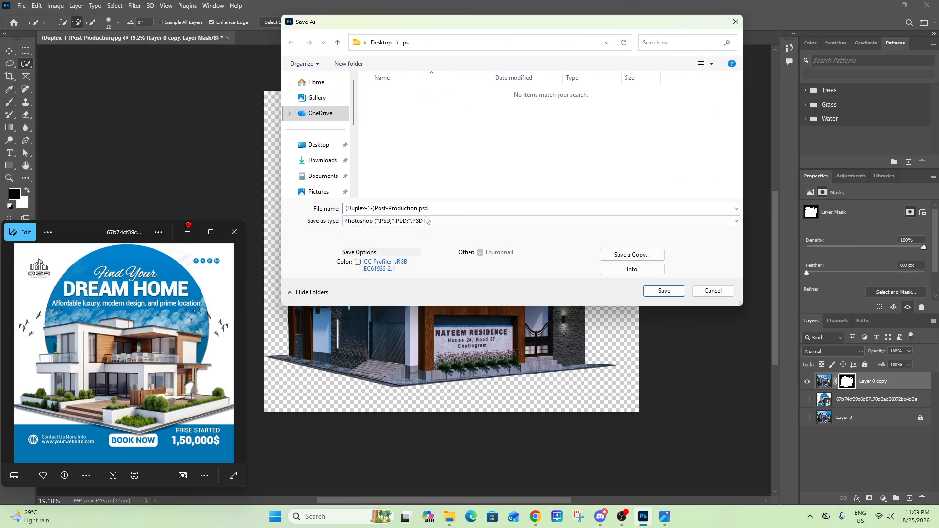
click(649, 292)
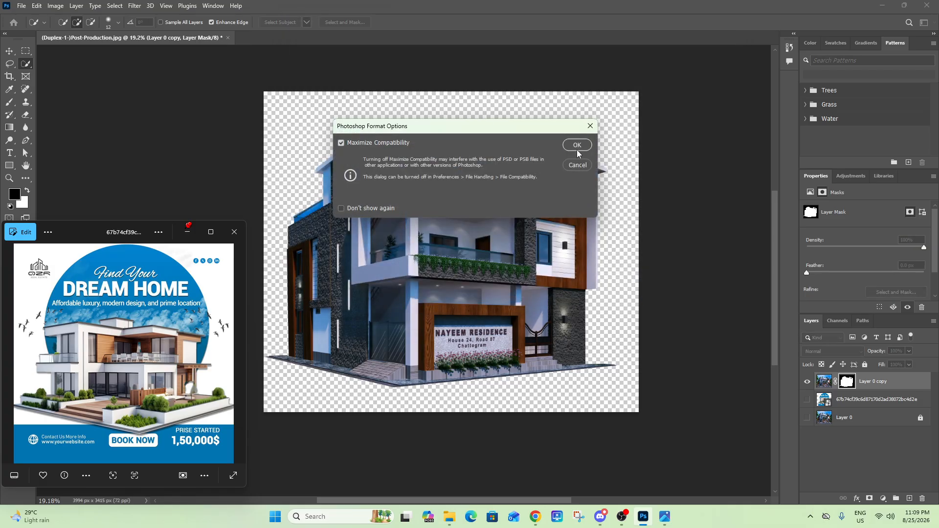
click(577, 149)
Step: Activate the Crop tool on the whole canvas around the cut-out house
scroll(432, 264, down, 3)
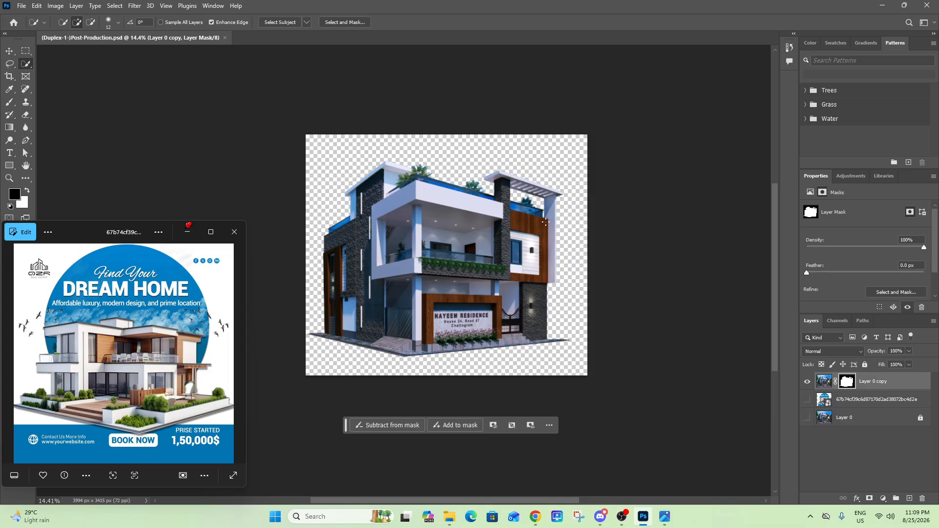
click(13, 80)
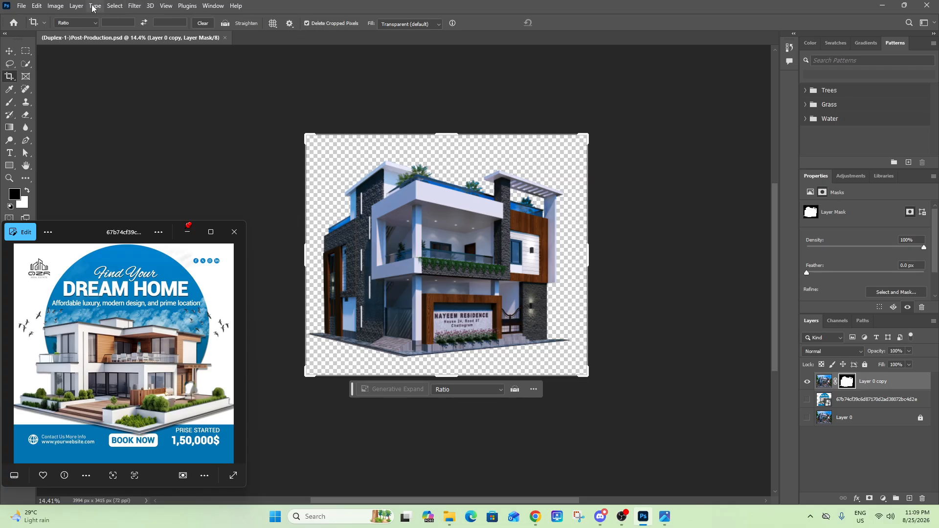
click(57, 6)
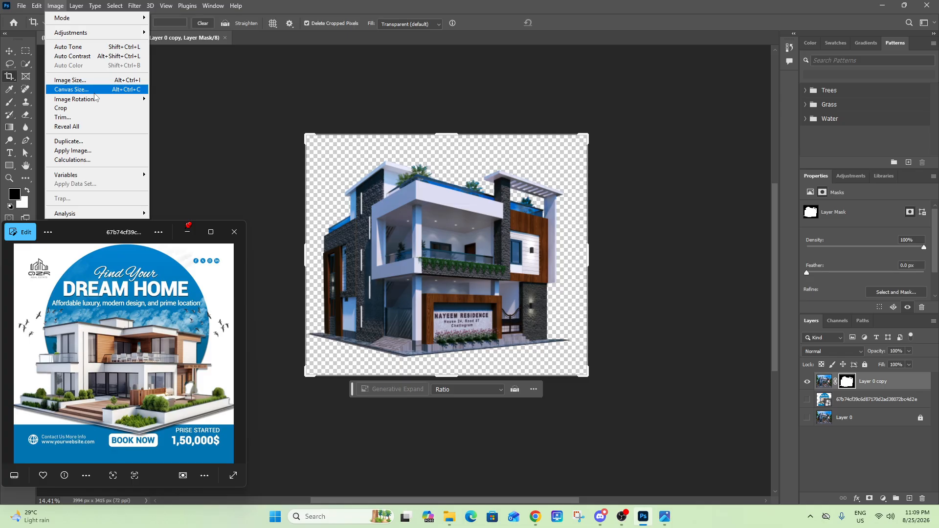
click(78, 90)
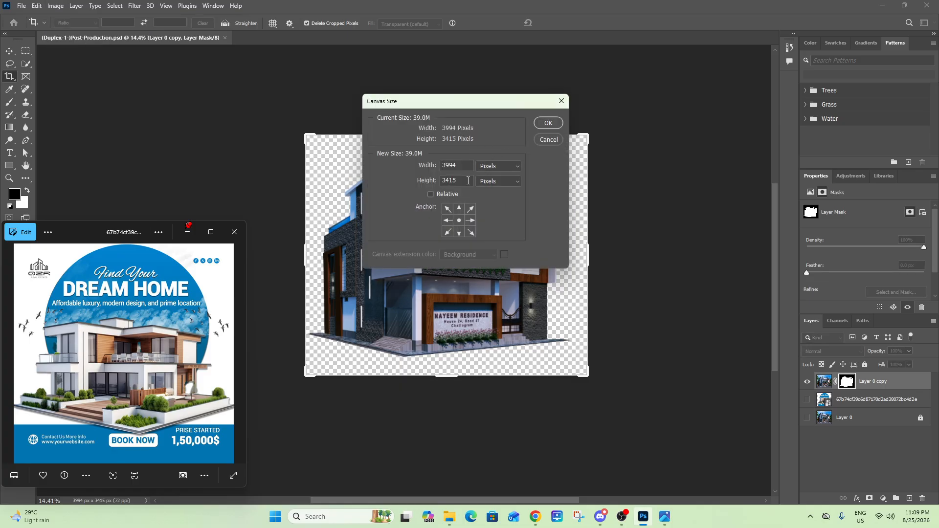
click(503, 169)
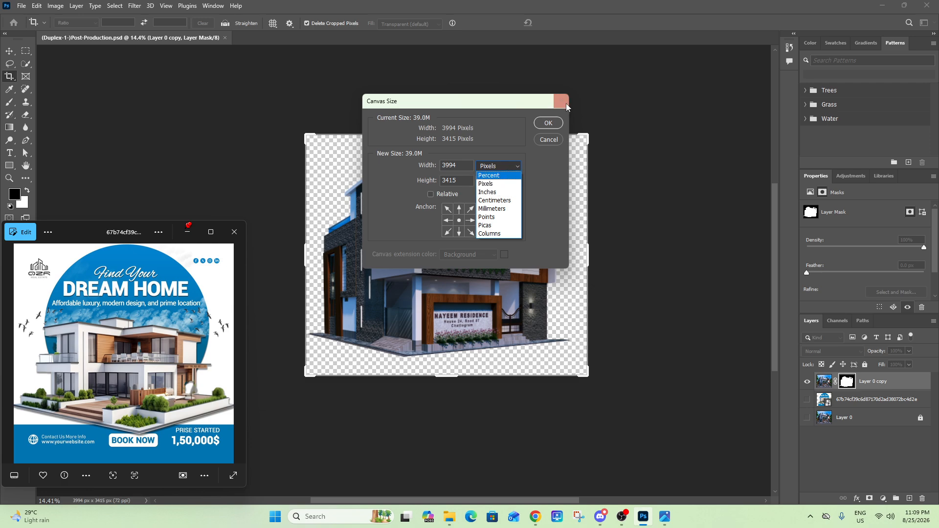
click(489, 184)
click(561, 102)
Step: Enlarge the canvas around the house to about 4893 × 5062 px by cropping outward, leaving the most extra space above it
drag(306, 246, 299, 248)
drag(445, 373, 445, 384)
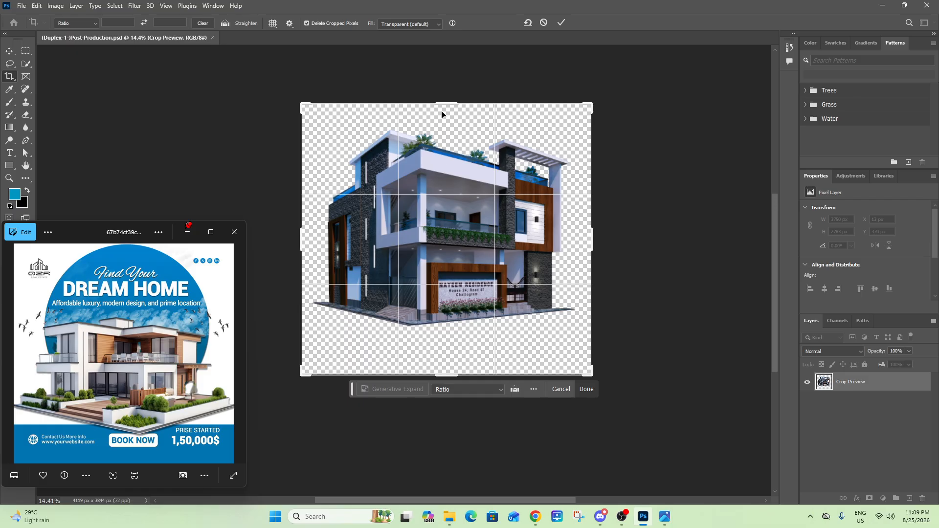
scroll(442, 122, up, 2)
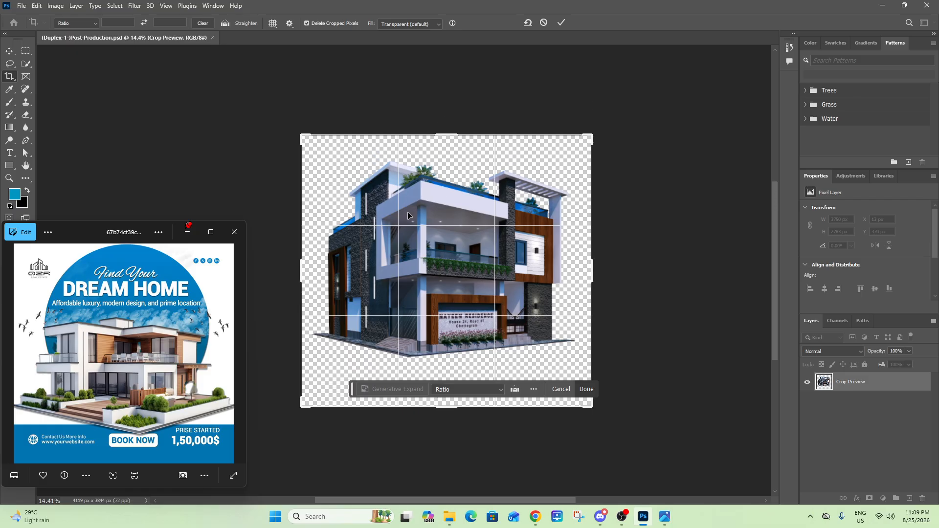
scroll(407, 212, down, 3)
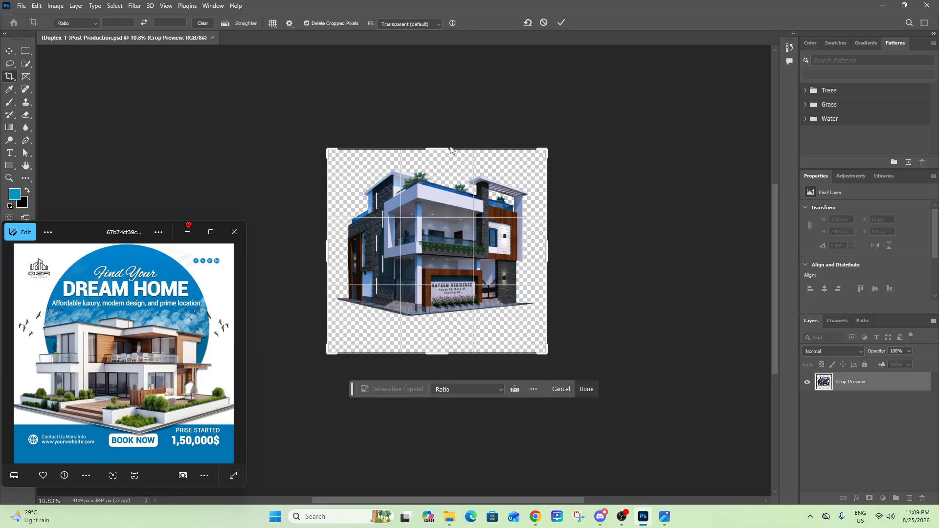
drag(442, 149, 443, 120)
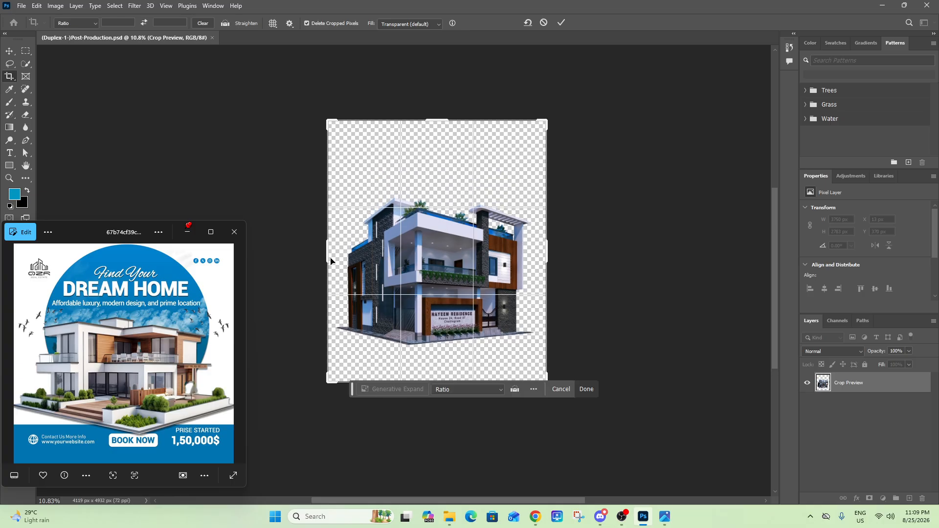
drag(328, 258, 316, 258)
drag(558, 246, 558, 247)
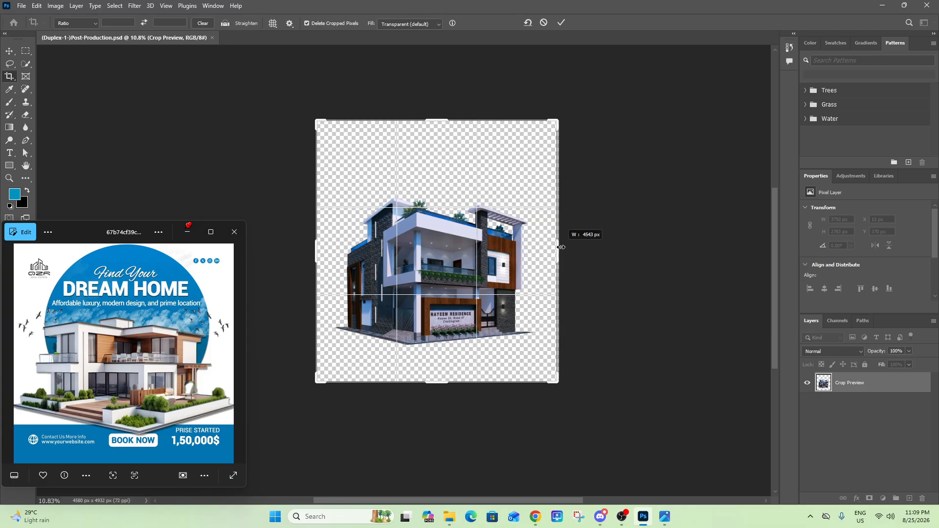
drag(316, 256, 312, 256)
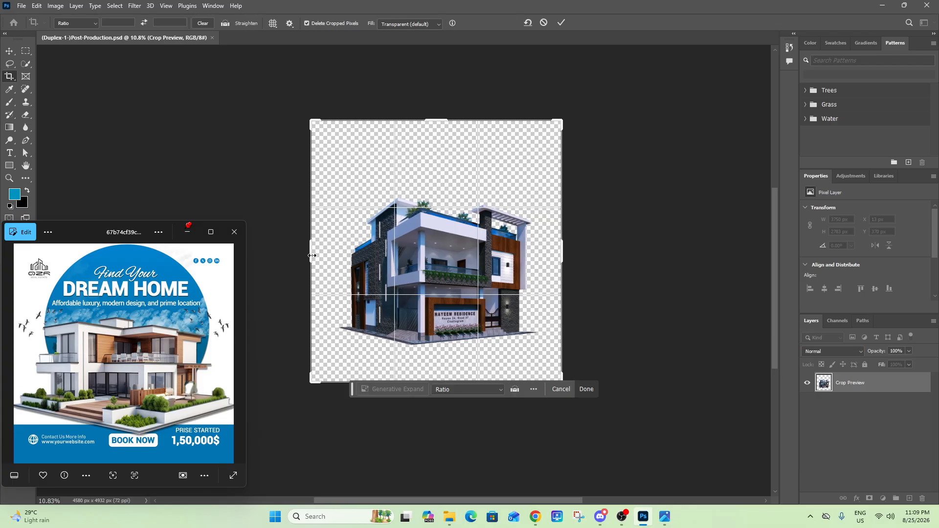
drag(577, 253, 581, 245)
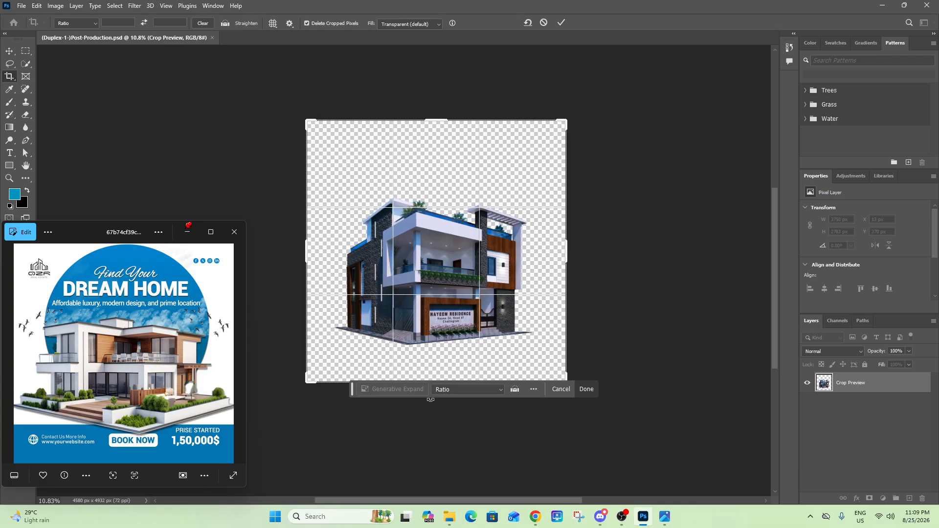
scroll(463, 341, down, 1)
drag(442, 358, 440, 364)
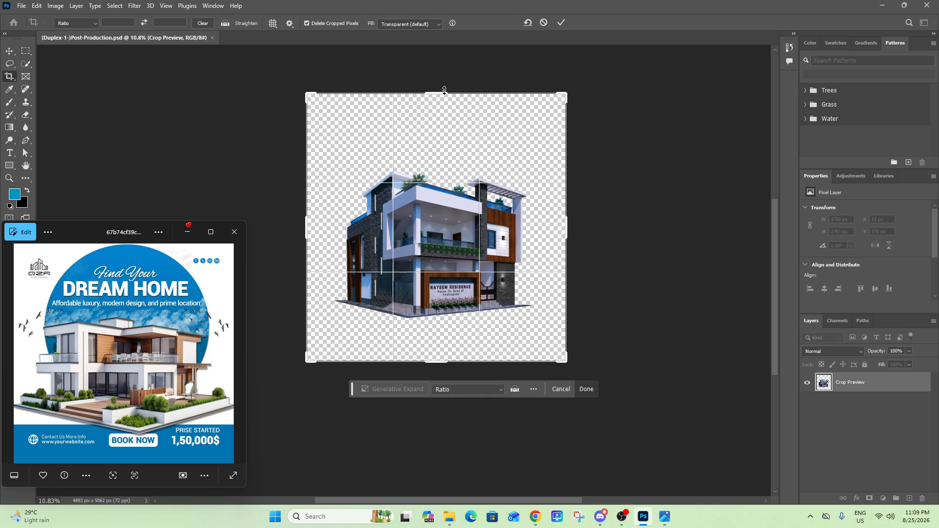
click(561, 23)
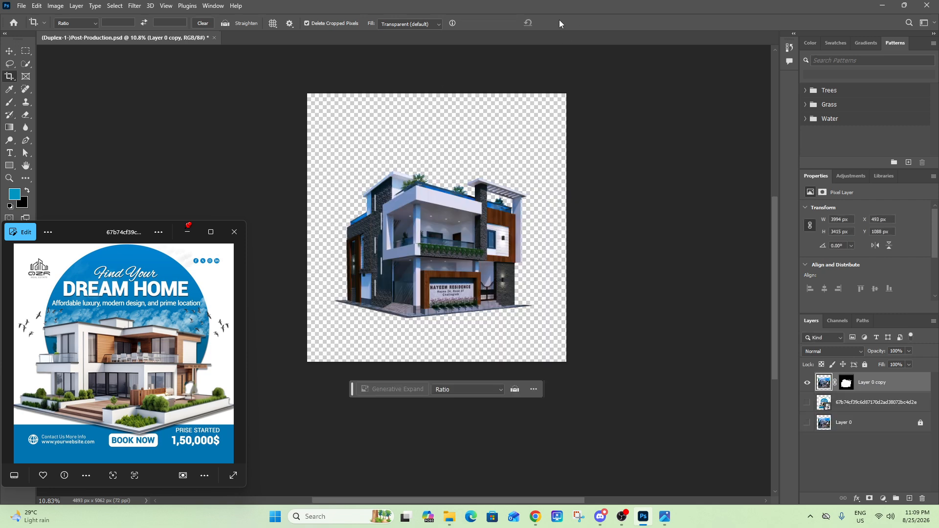
Step: Add a pale blue Solid Color fill layer as the background directly beneath the masked house layer
click(867, 401)
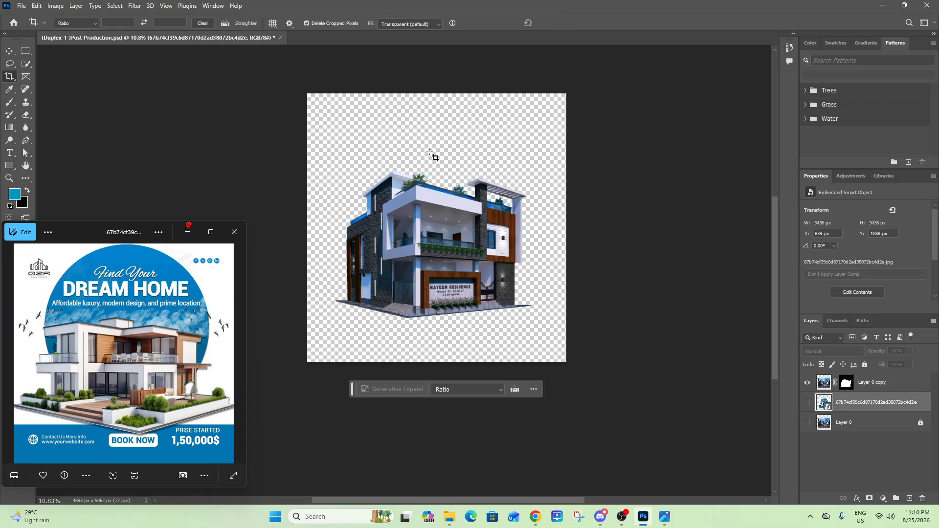
click(884, 498)
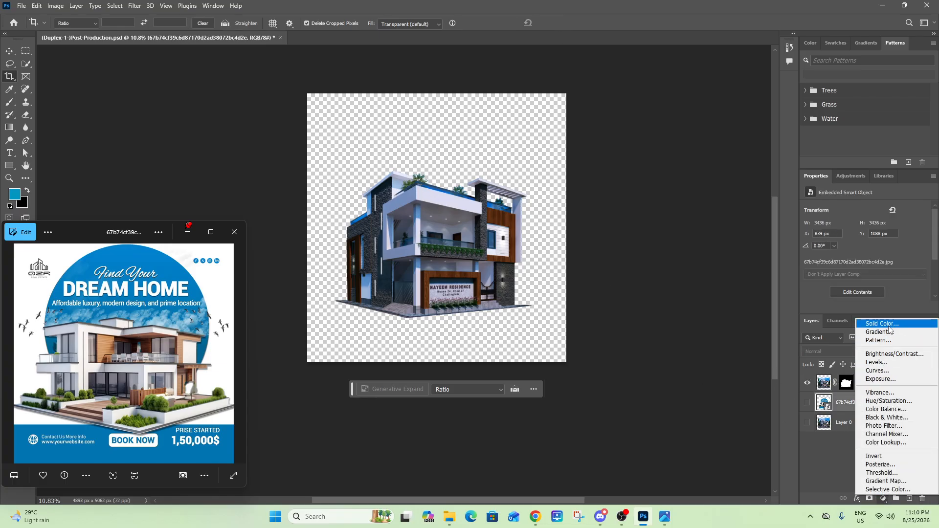
click(844, 404)
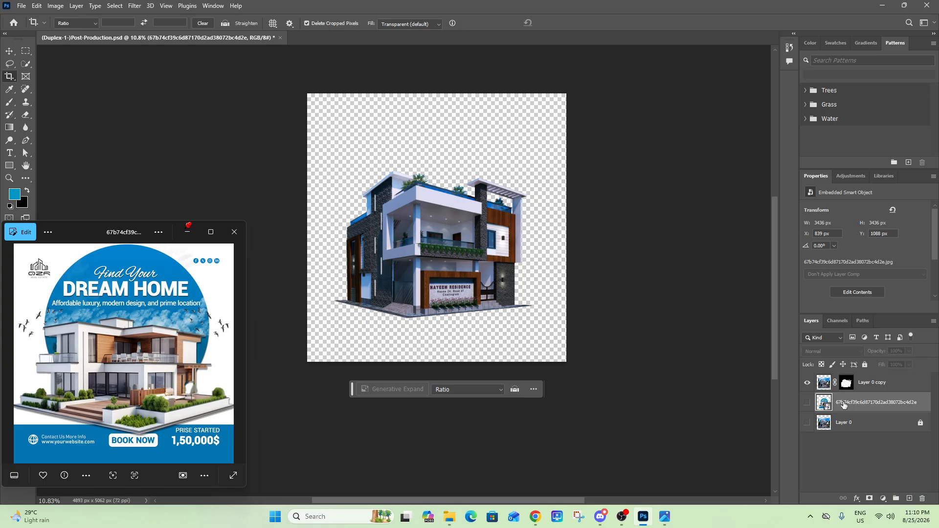
click(869, 386)
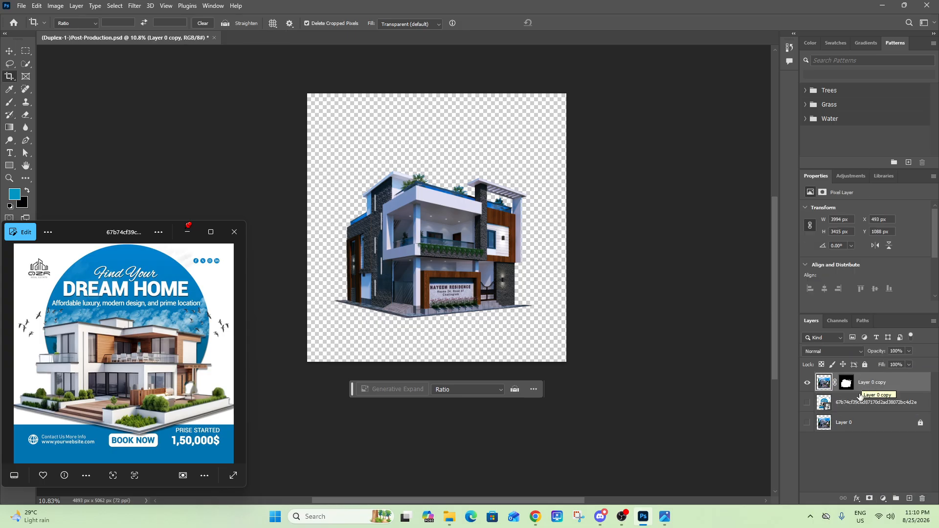
click(858, 405)
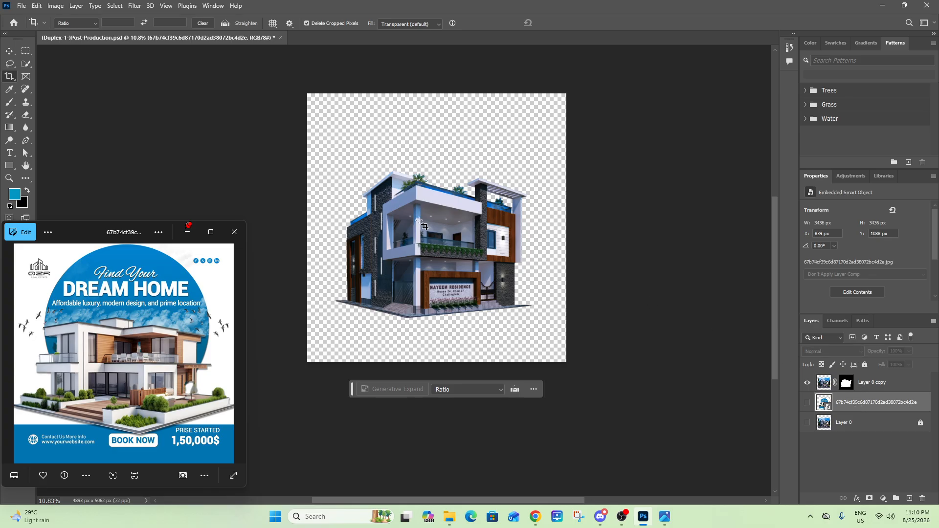
click(883, 498)
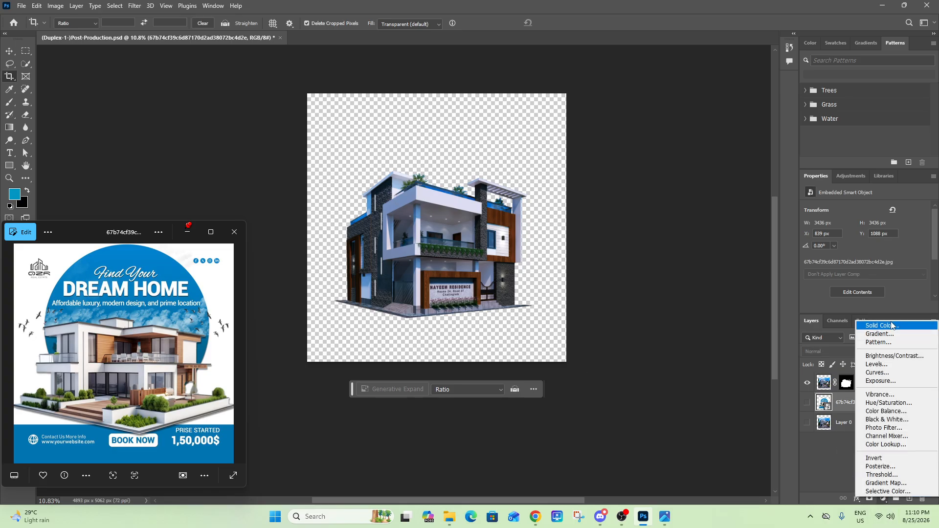
click(875, 326)
drag(411, 129, 407, 116)
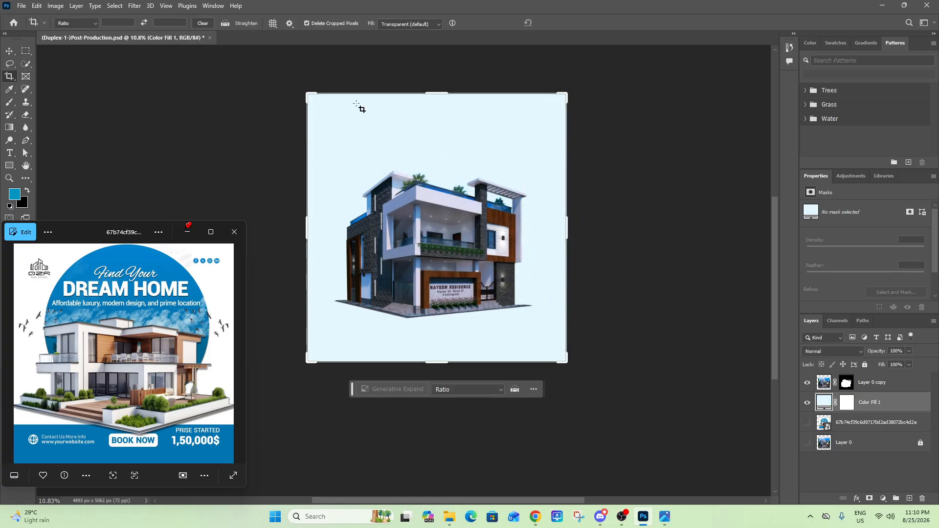
key(v)
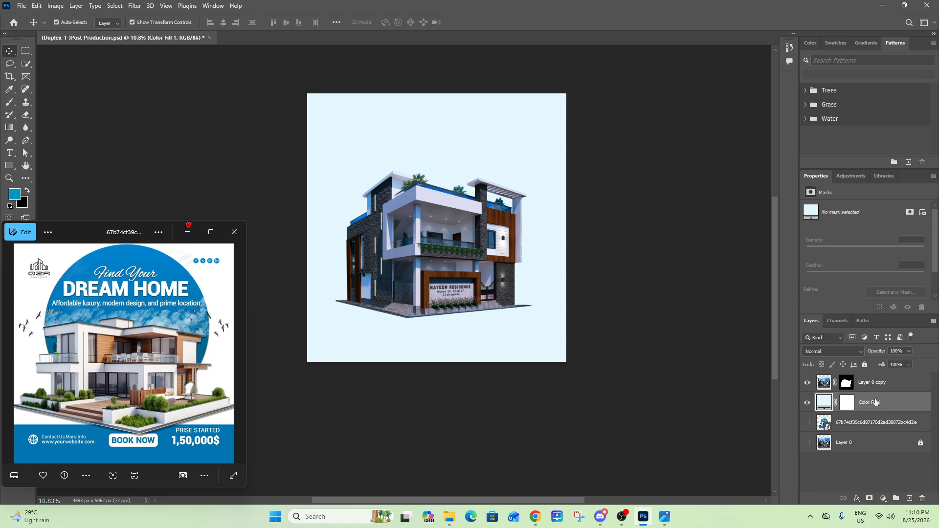
Step: Draw a blue circle about 3398 px wide without a stroke behind the house and move it to about X 748, Y 431 px
drag(11, 170, 39, 172)
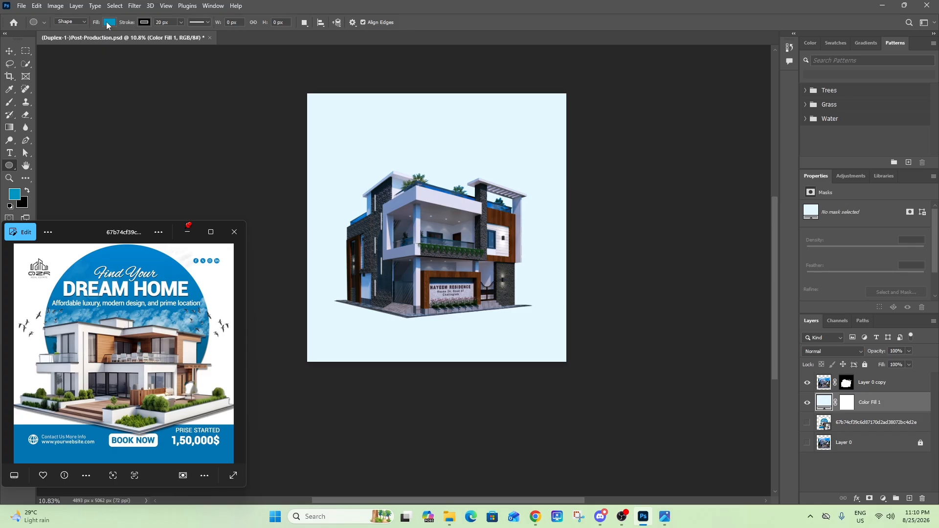
click(143, 22)
click(87, 42)
mouse_move(418, 188)
mouse_down()
mouse_move(462, 201)
mouse_move(509, 275)
mouse_move(510, 298)
mouse_up()
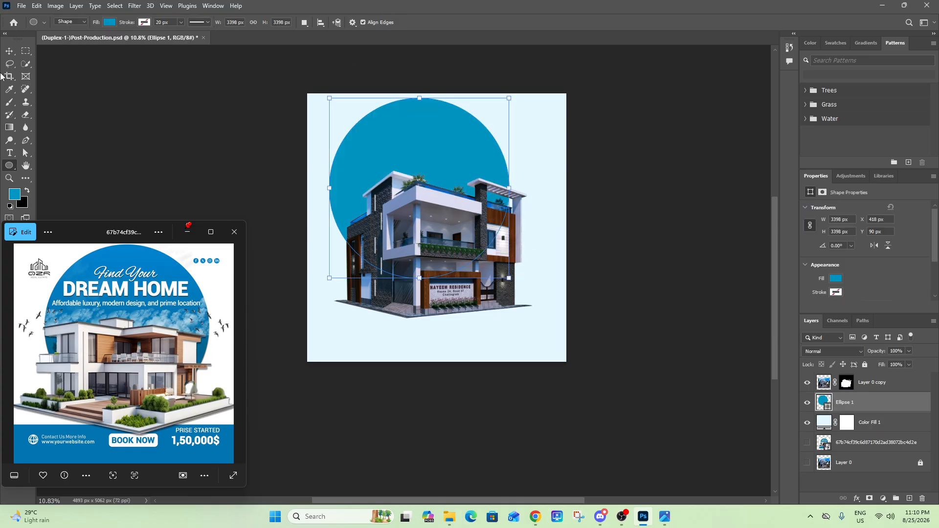
key(v)
drag(457, 166, 453, 175)
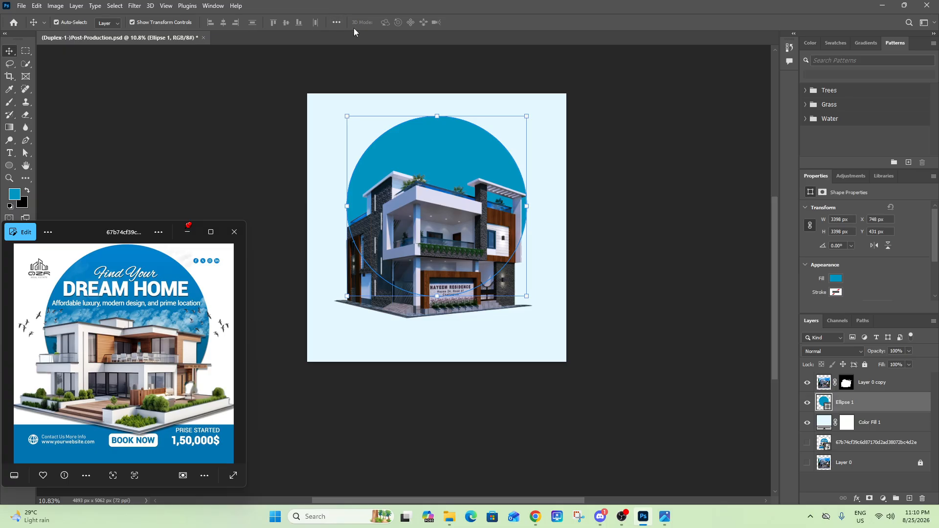
Step: Center the blue circle vertically on the canvas, and raise it straight up to about Y 178 px
click(337, 23)
click(362, 112)
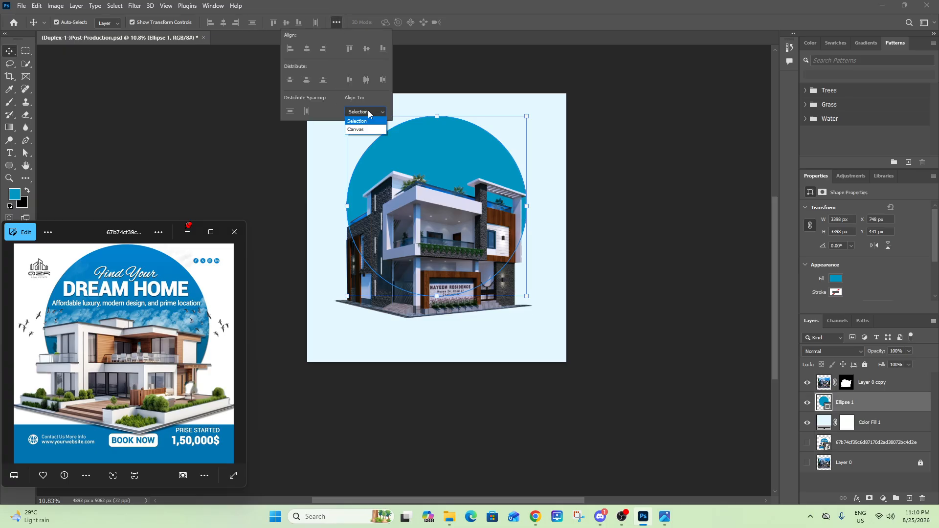
click(362, 129)
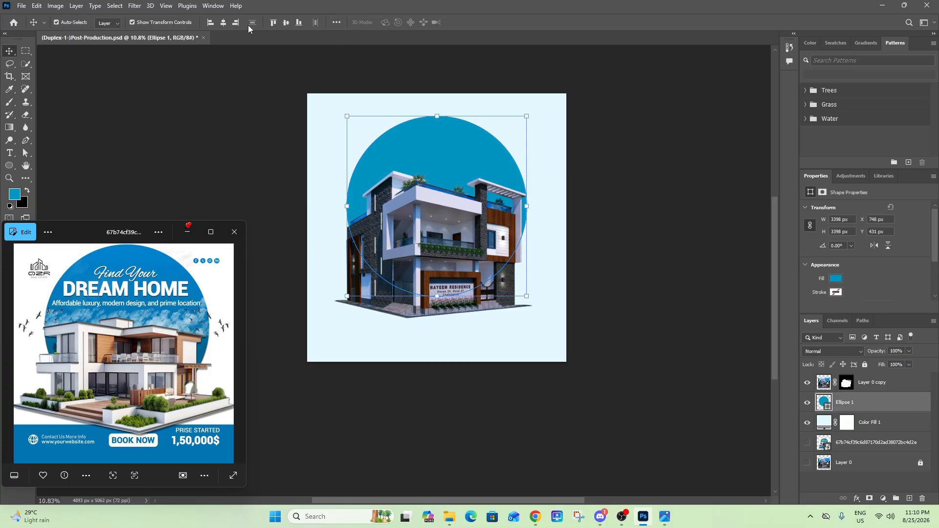
click(287, 23)
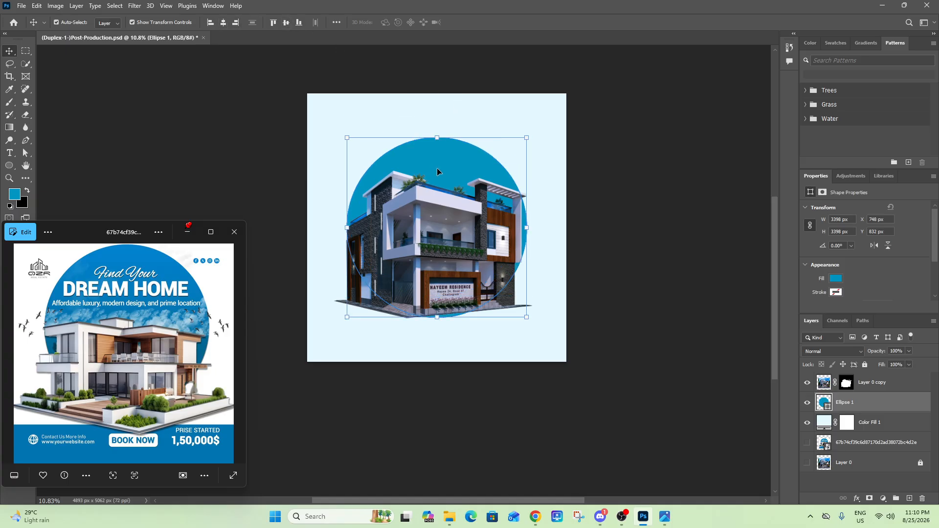
drag(437, 169, 448, 142)
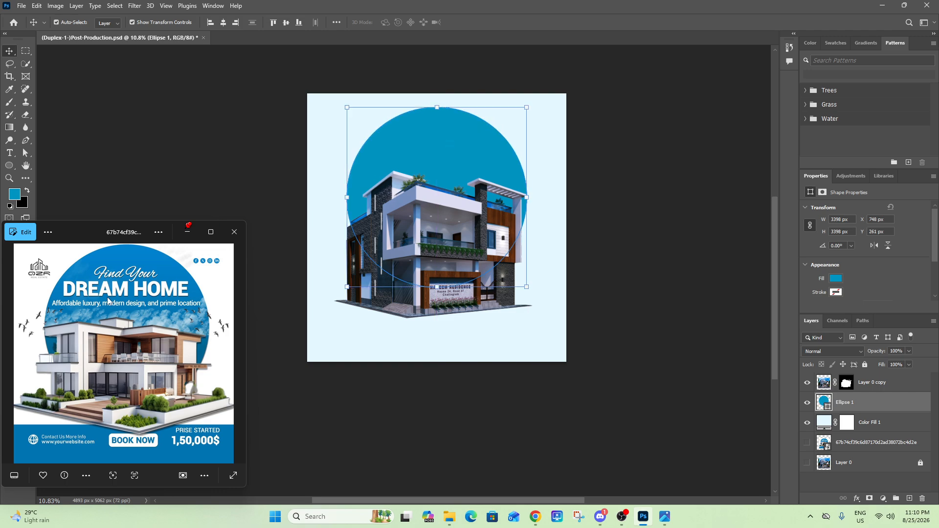
drag(442, 161, 443, 156)
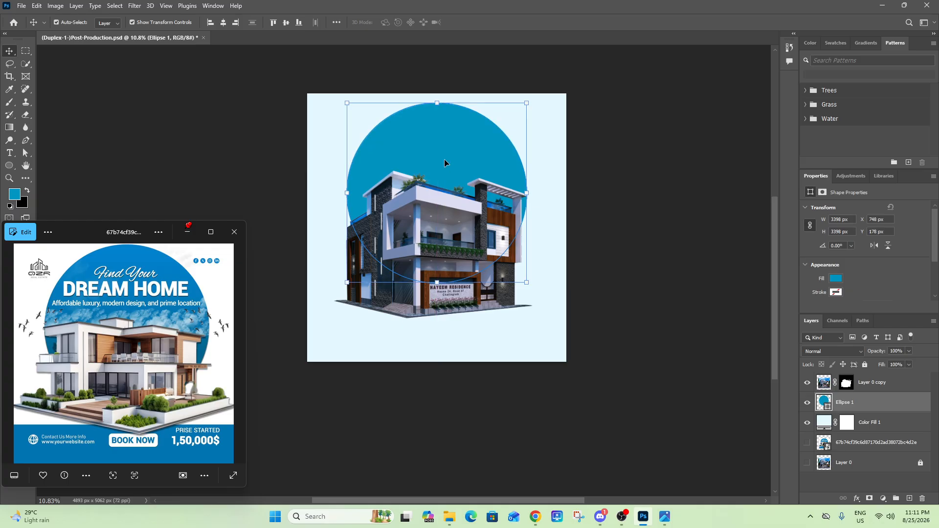
Step: Switch to Chrome, search the web for "sky" and open the Magnific sky images page from the results
click(535, 516)
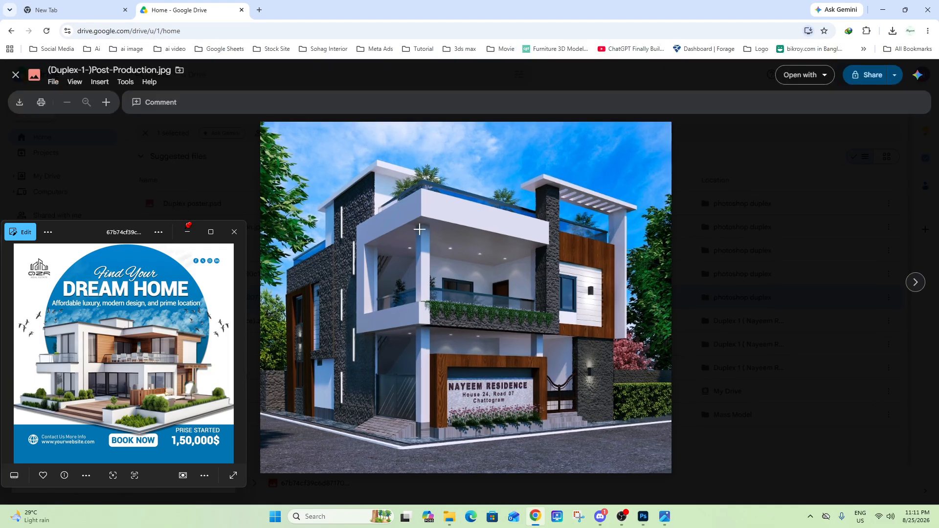
click(260, 10)
text(sky)
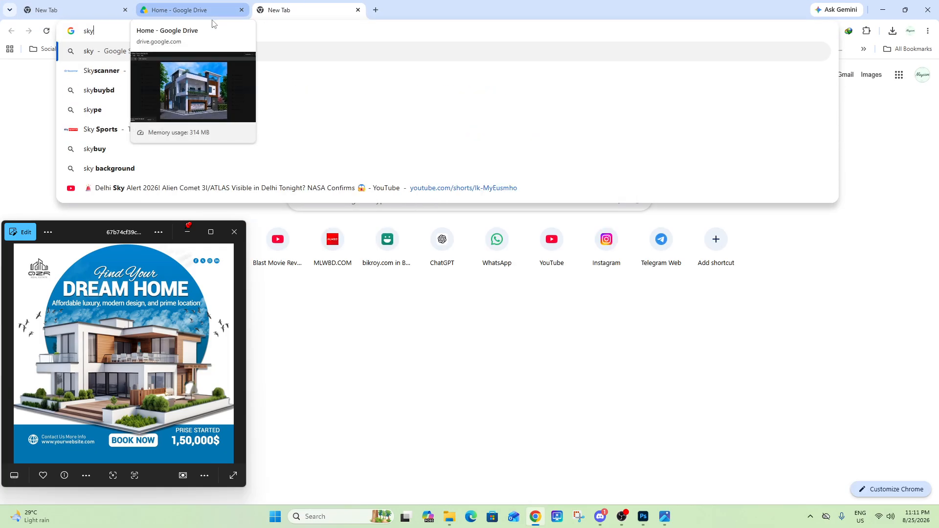
key(Return)
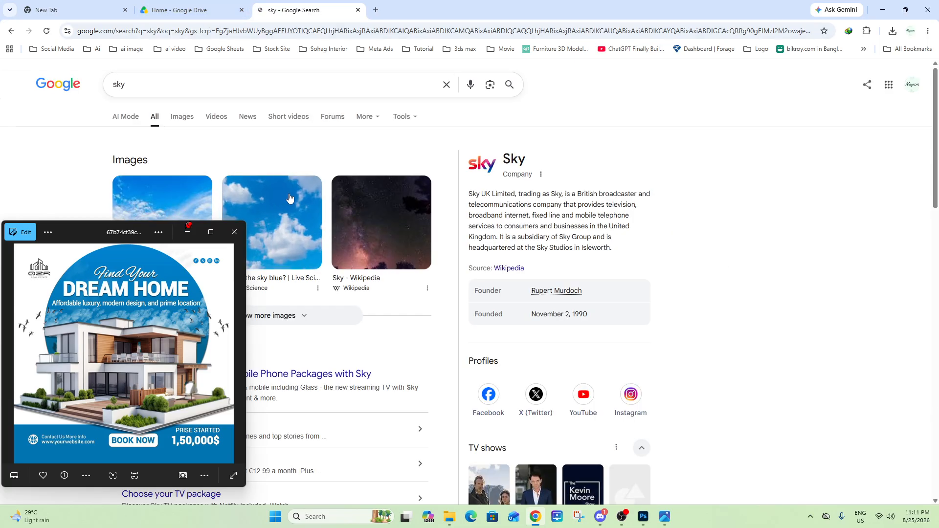
scroll(244, 175, down, 2)
middle_click(183, 183)
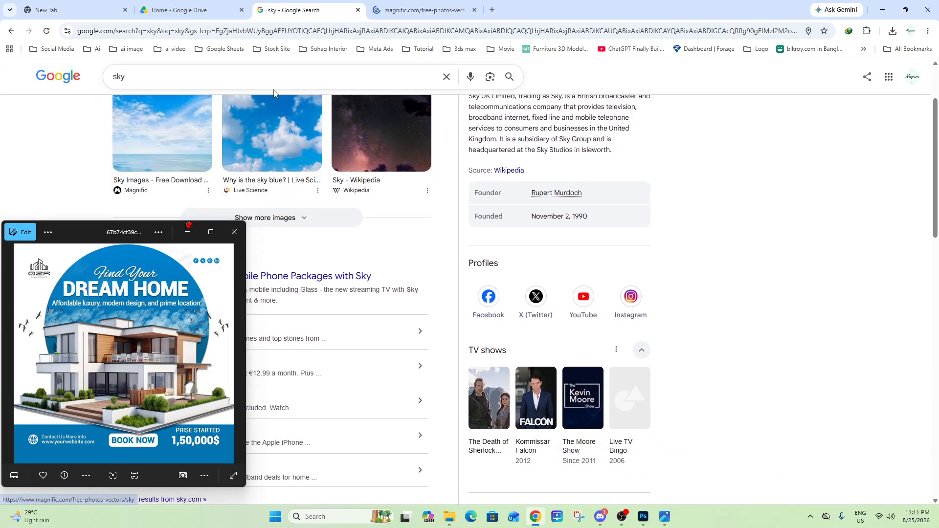
click(394, 3)
Step: Download the first Magnific result, the white clouds and blue sky over the sea
scroll(465, 210, down, 1)
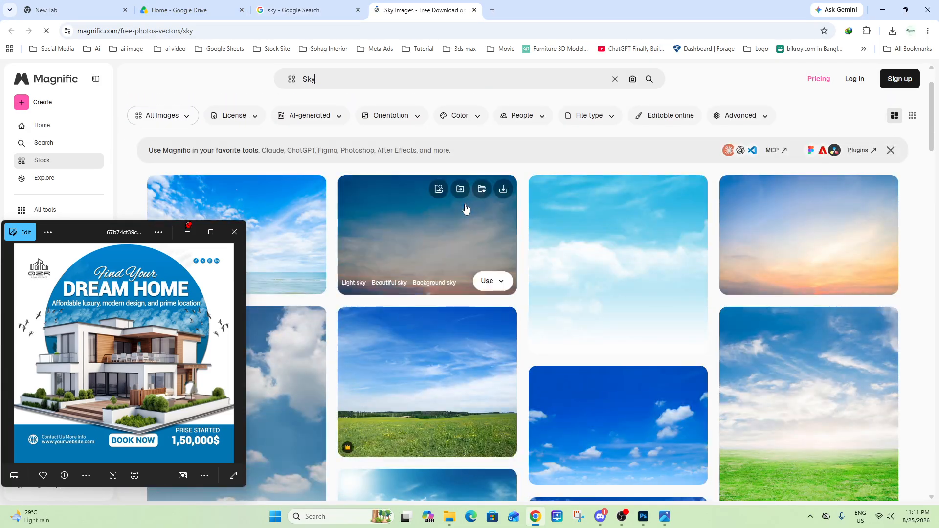
scroll(466, 209, down, 1)
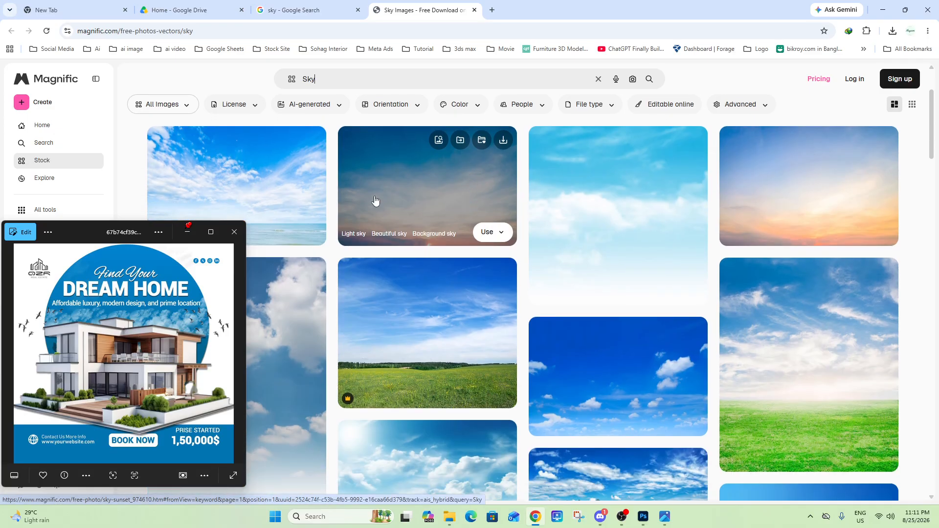
click(314, 141)
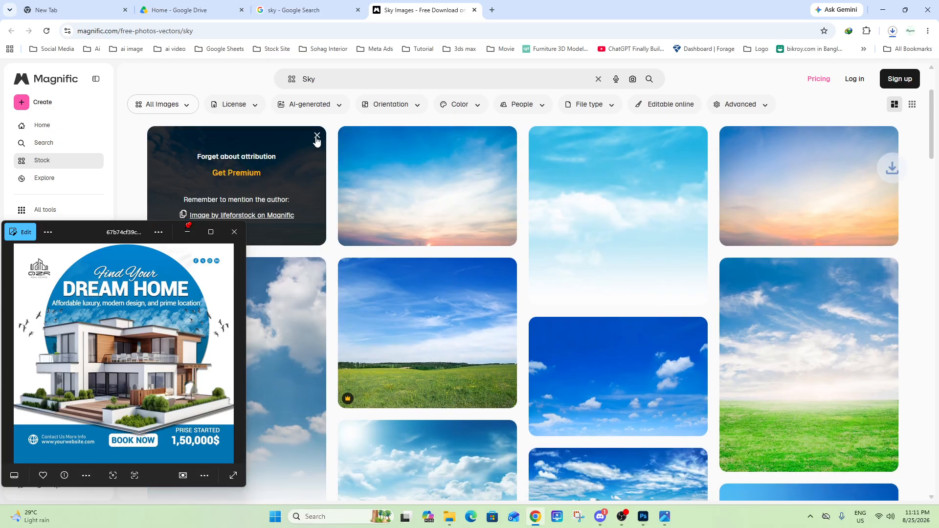
Step: Place the downloaded white-cloud-blue-sky-sea.jpg into the Photoshop poster above the circle, enlarged to about 2662 × 1775 px
click(893, 31)
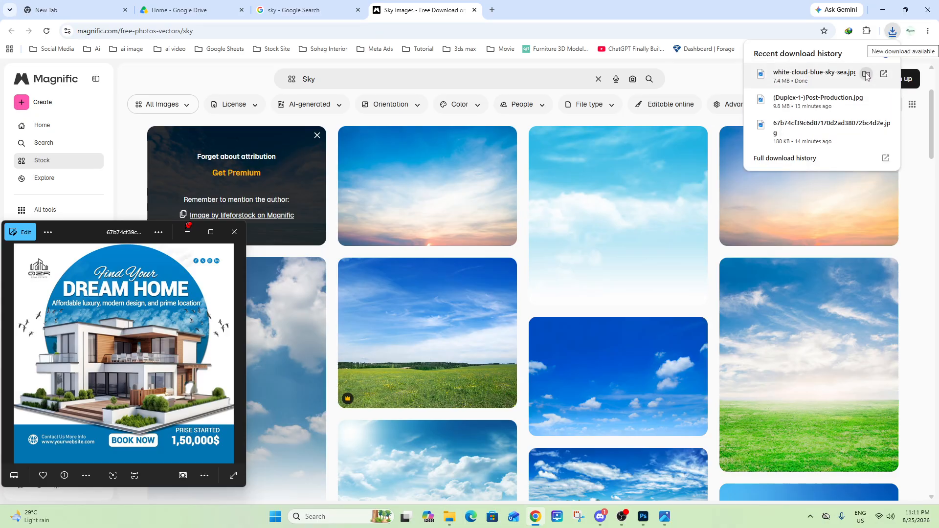
click(867, 75)
drag(506, 246, 455, 175)
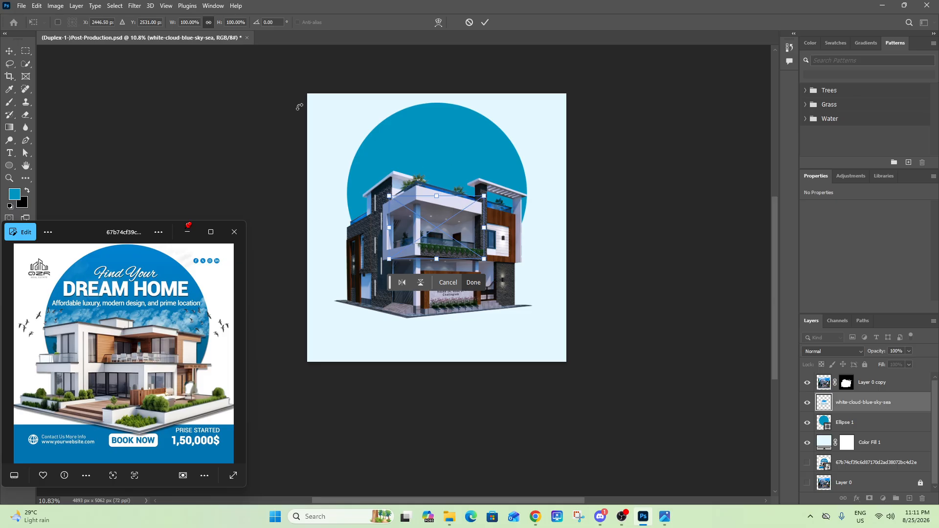
drag(485, 196, 530, 165)
click(484, 22)
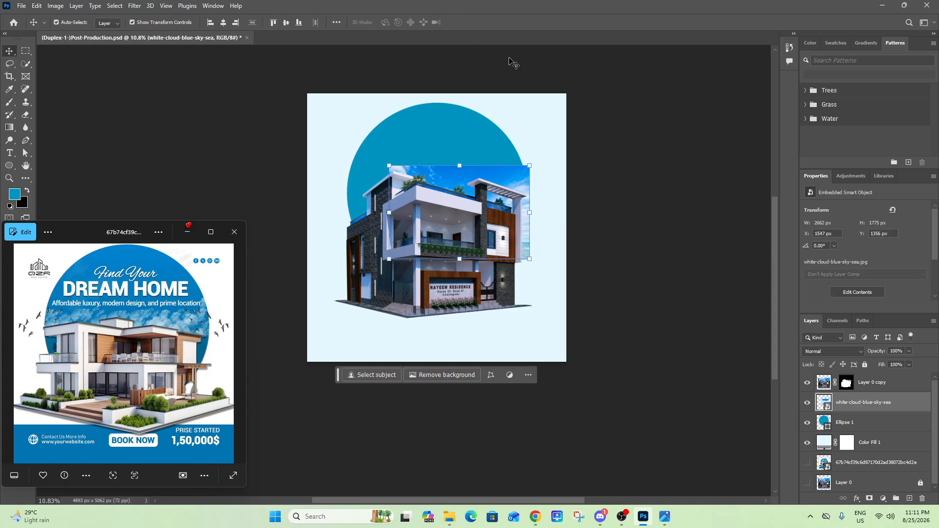
Step: Enlarge the sky image to about 5230 × 3487 px and position it at about X 143, Y 178 px to cover the circle
drag(459, 183, 442, 151)
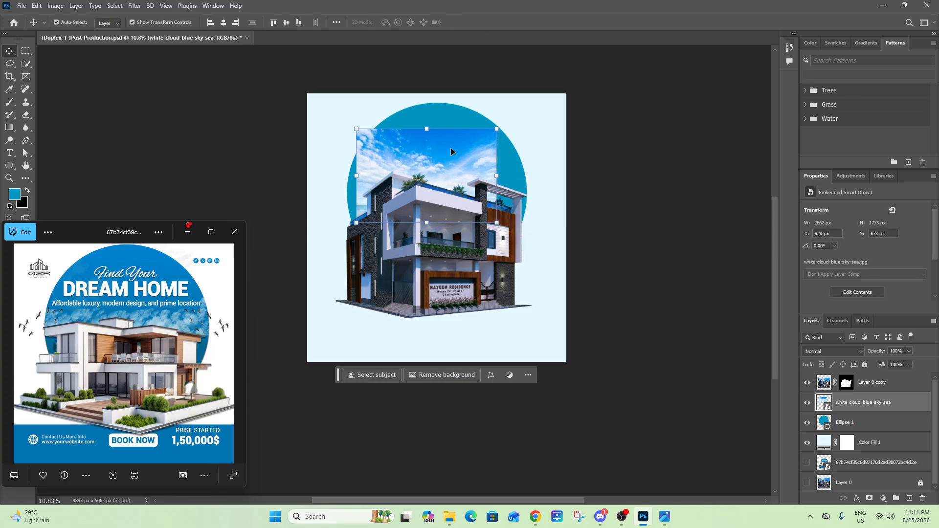
drag(498, 224, 566, 269)
drag(477, 178, 447, 152)
drag(536, 242, 558, 251)
mouse_move(533, 216)
mouse_down()
mouse_move(577, 147)
mouse_move(527, 231)
mouse_move(521, 219)
mouse_up()
drag(545, 256, 590, 298)
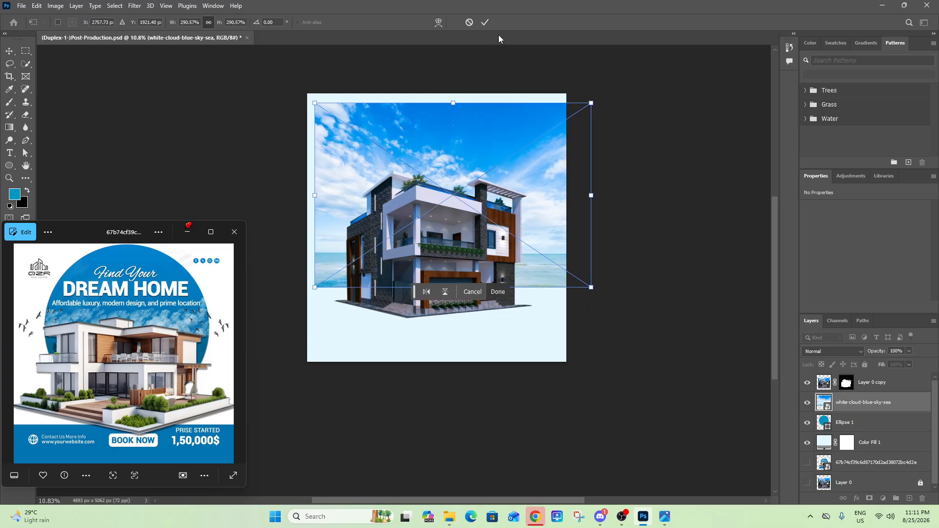
click(485, 22)
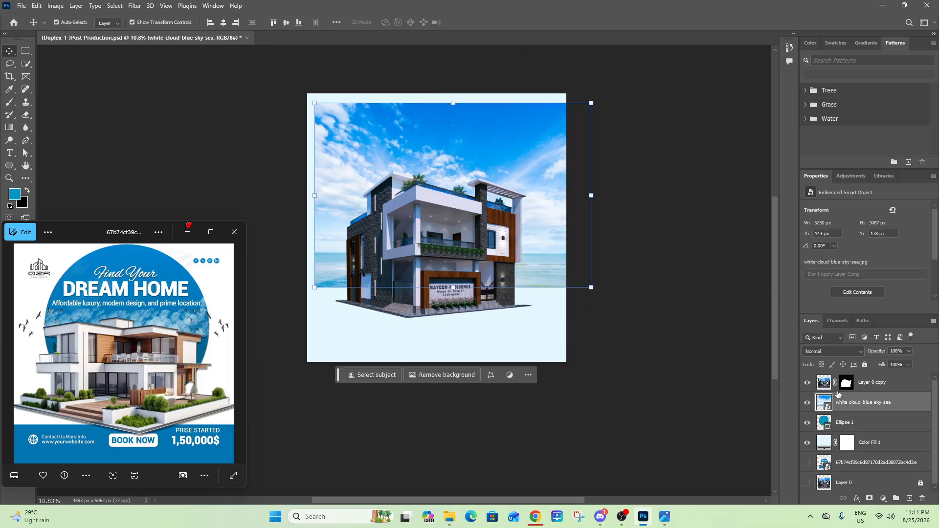
Step: Clip the sky image to the blue circle with a clipping mask
alt+click(864, 411)
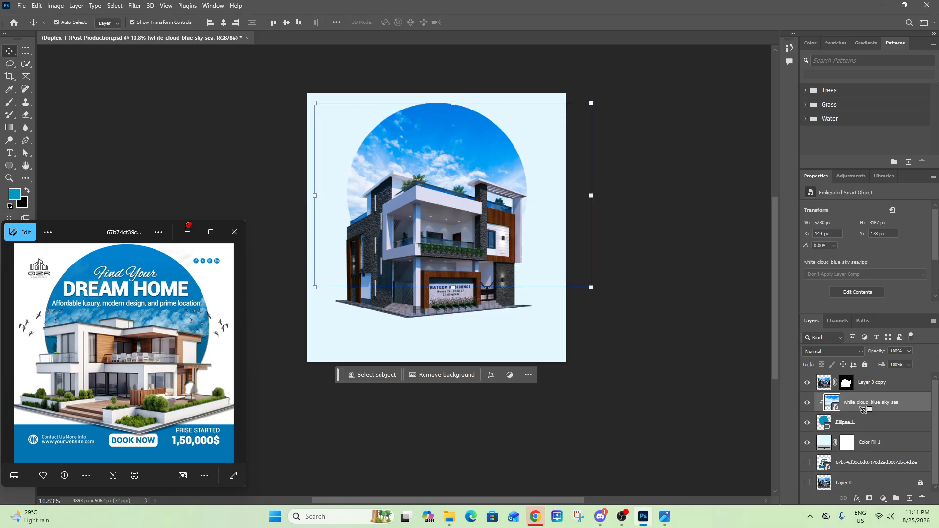
key(ctrl+z)
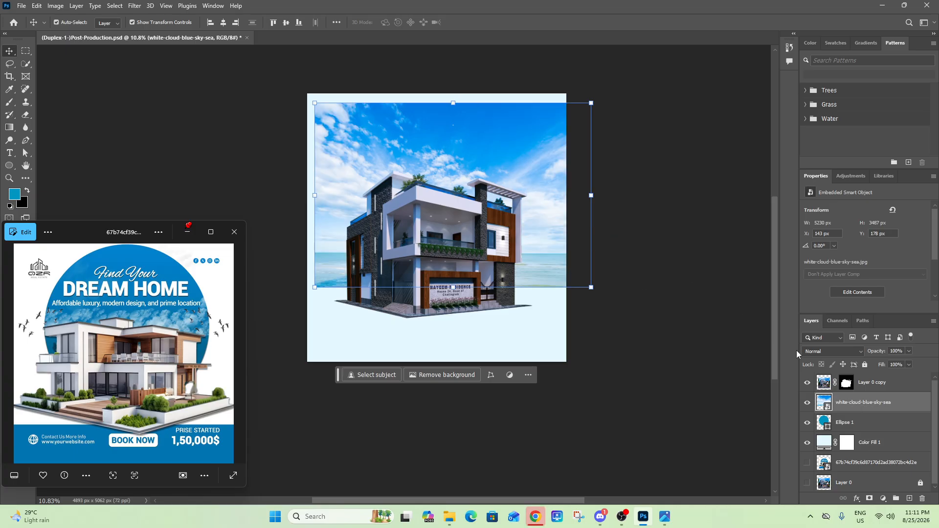
right_click(861, 410)
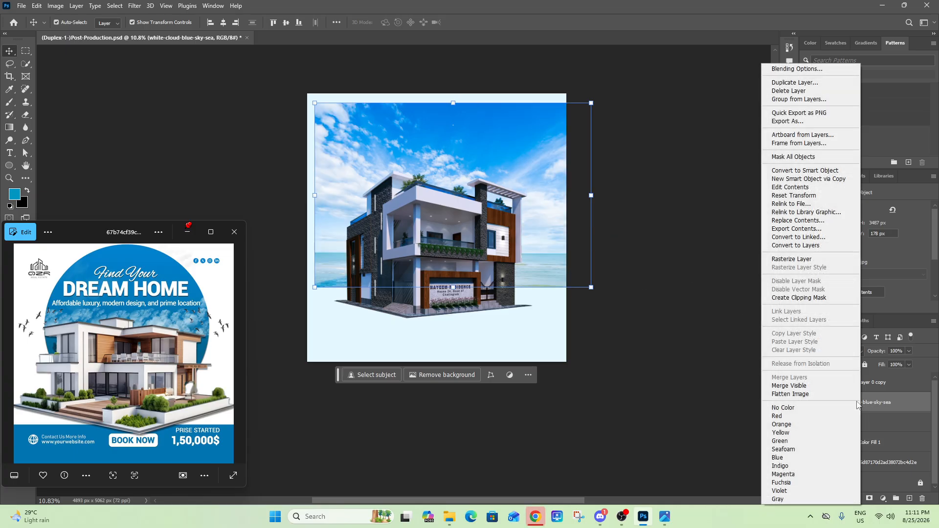
click(808, 298)
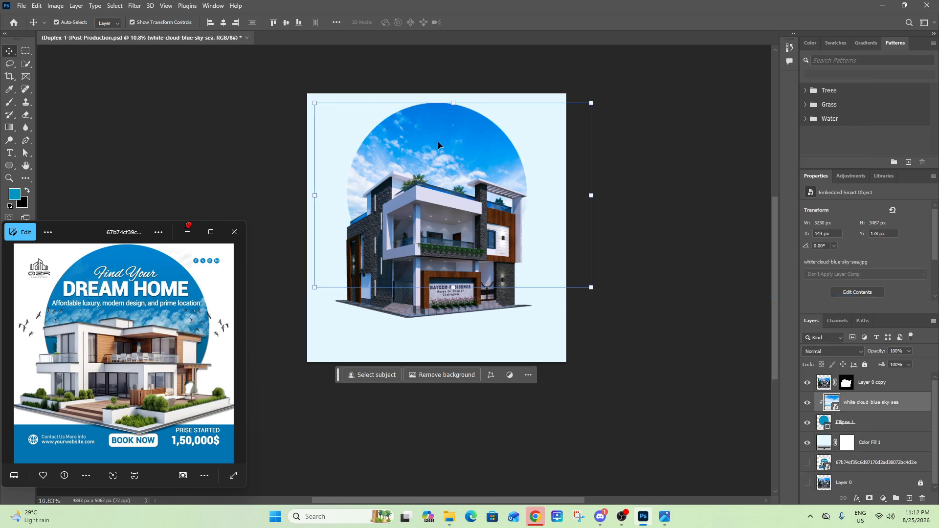
Step: Activate the Clone Stamp tool and enlarge its soft brush to about 507 px
scroll(440, 145, up, 2)
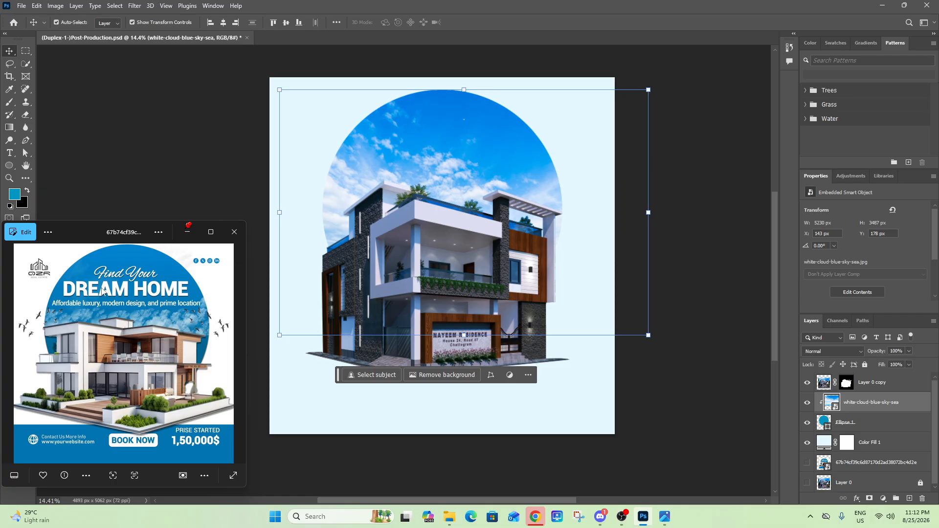
click(26, 102)
click(47, 102)
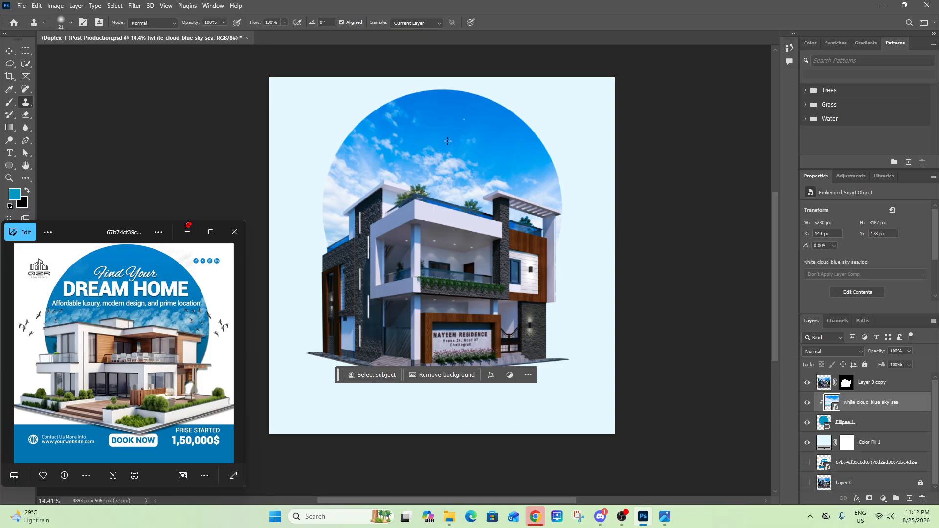
drag(456, 161, 491, 161)
alt+click(455, 121)
click(427, 124)
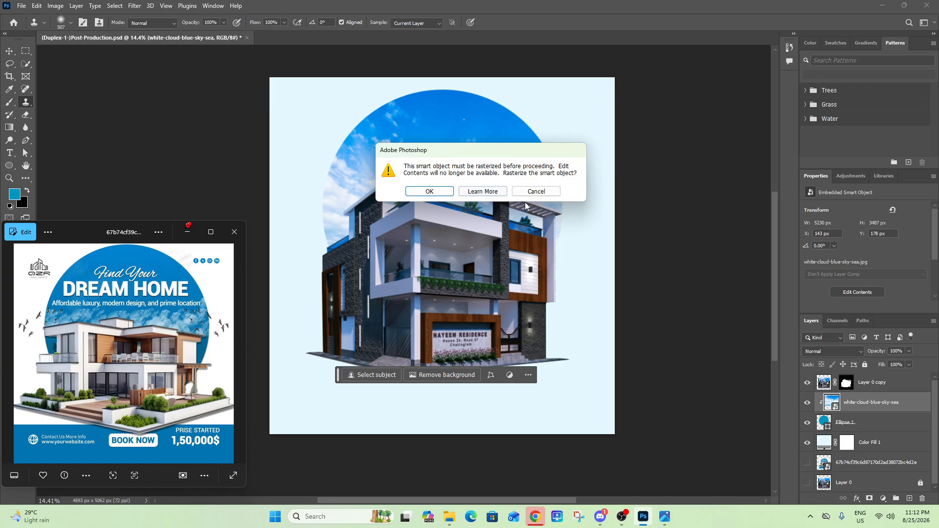
click(545, 196)
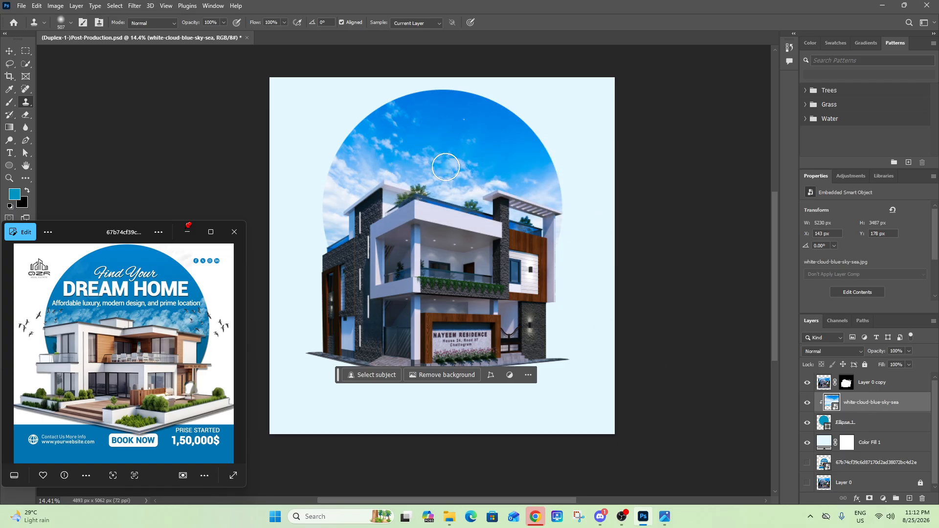
Step: Add an empty layer above the clipped sky image and set the Clone Stamp to sample All Layers
click(910, 500)
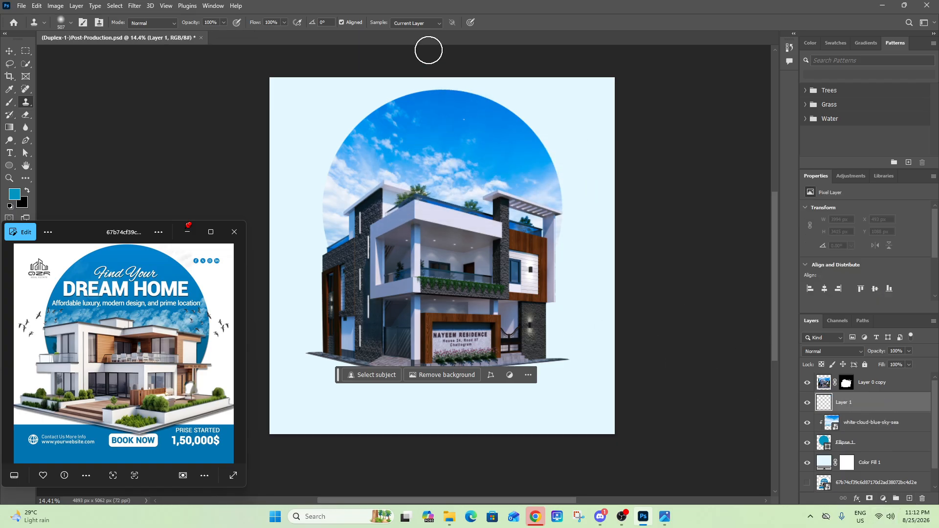
click(419, 23)
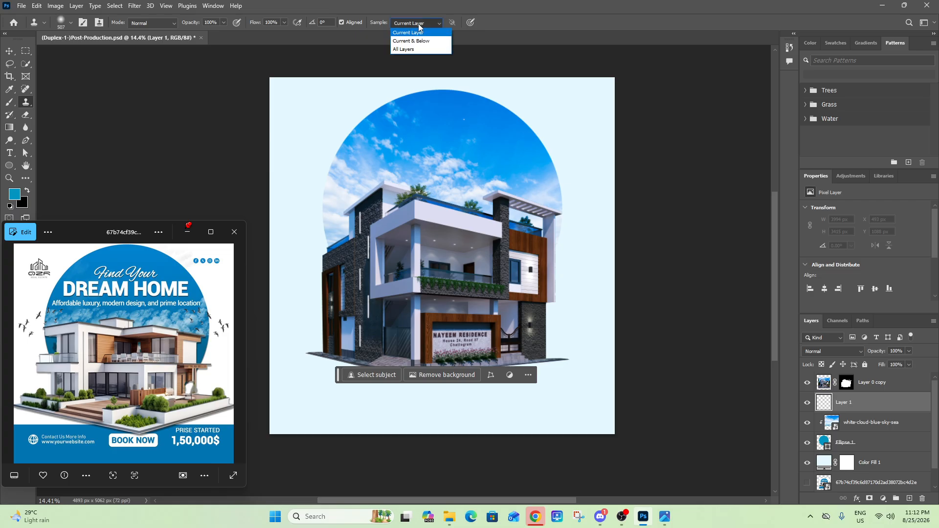
click(404, 50)
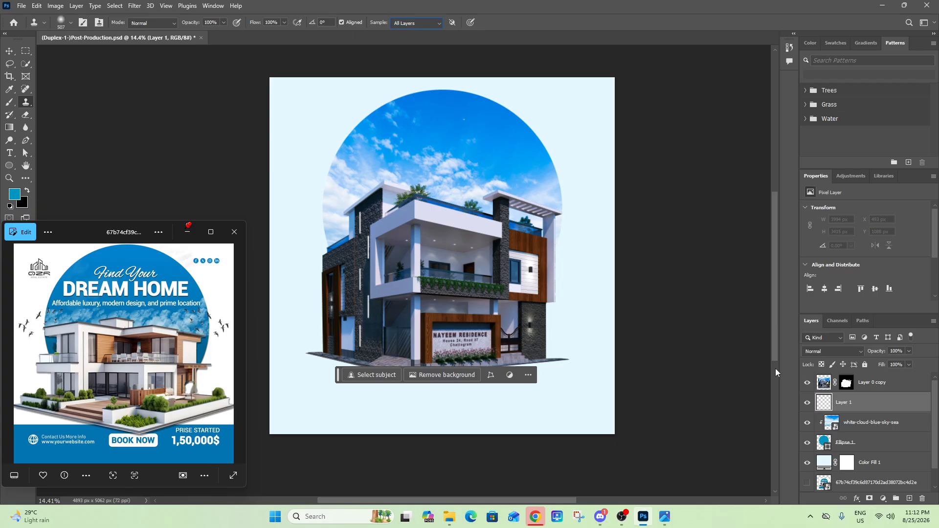
Step: Try the Clone Stamp on the empty layer with Current Layer sampling, and return the sampling to All Layers
click(461, 194)
key(ctrl+z)
click(400, 26)
click(399, 33)
alt+click(364, 144)
click(420, 23)
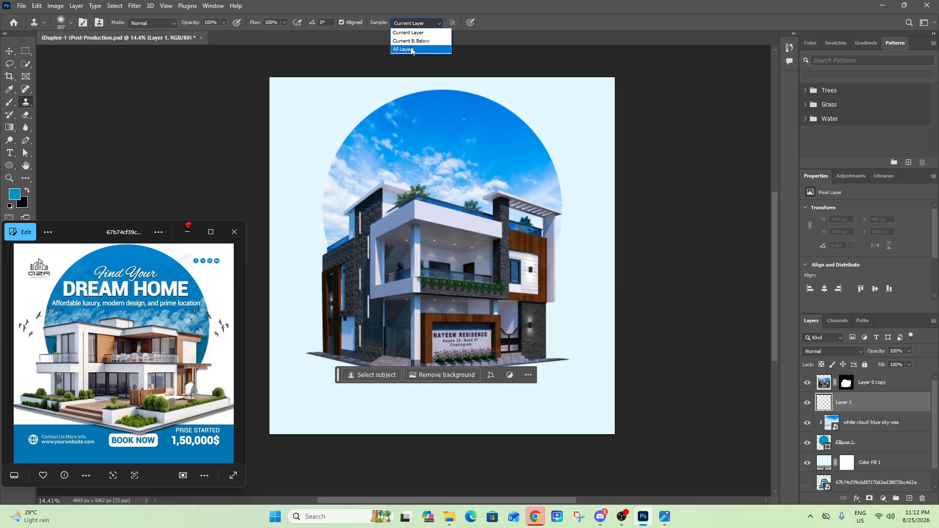
click(406, 51)
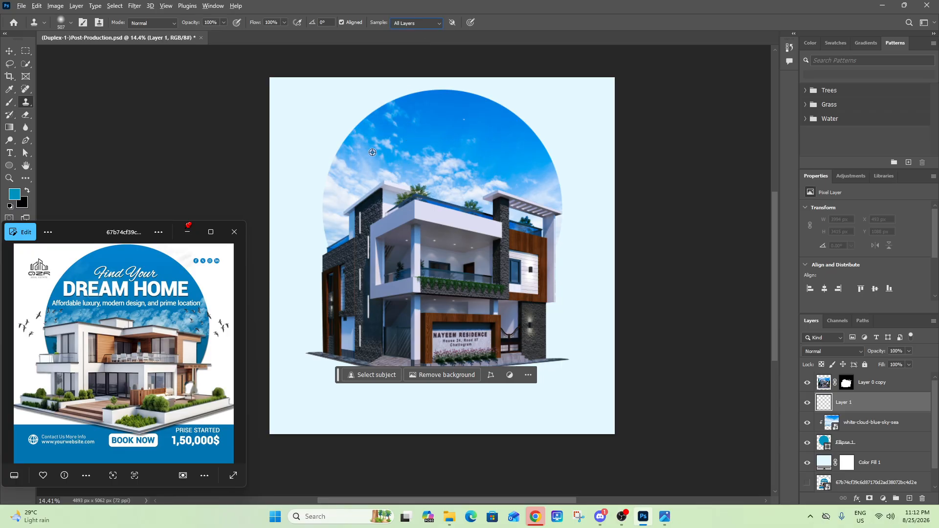
Step: Try cloning the clouds near the circle's left edge across the sky's middle and right, and undo the stroke
alt+click(358, 154)
mouse_move(434, 147)
mouse_down()
mouse_move(451, 130)
mouse_move(506, 135)
mouse_move(515, 172)
mouse_up()
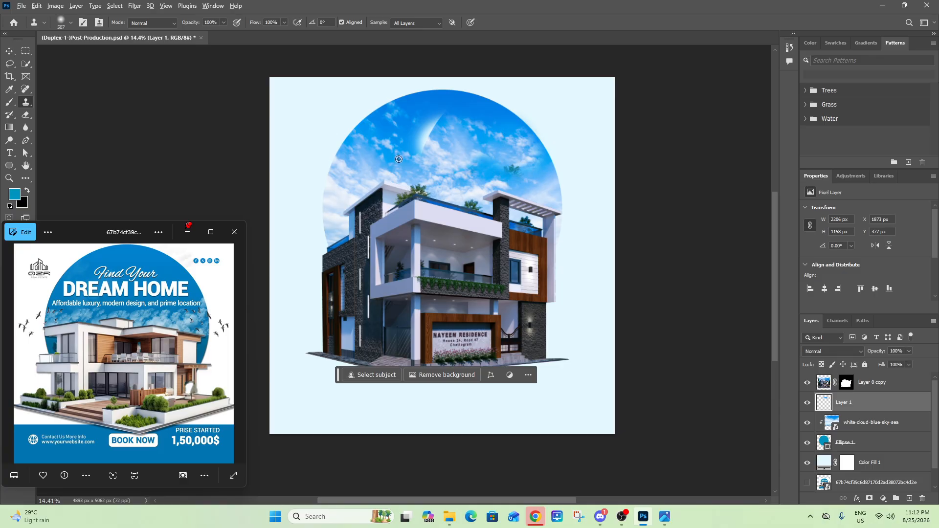
key(ctrl+z)
Step: Reduce the Clone Stamp brush to 257 px and clone clear blue sky onto the new layer in the circle's upper part
drag(442, 130, 433, 131)
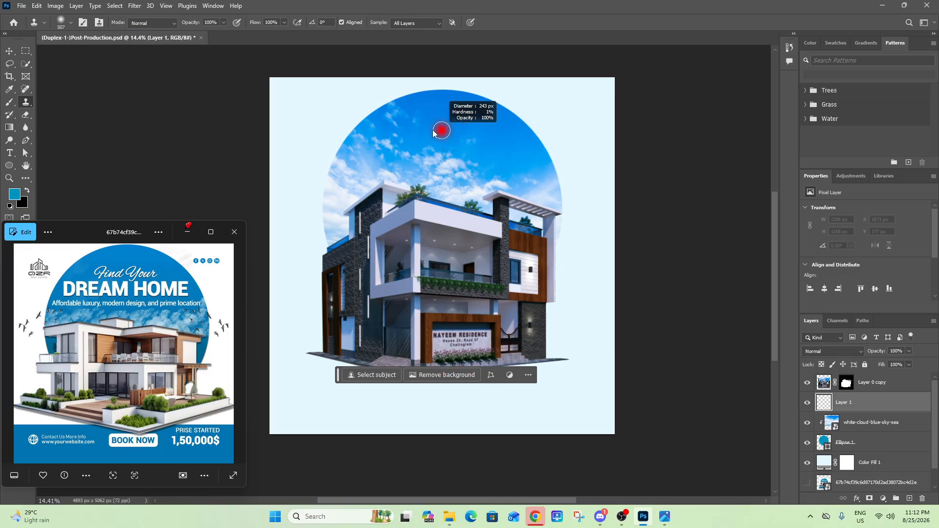
drag(436, 97, 439, 91)
alt+click(459, 114)
mouse_move(414, 120)
mouse_down()
mouse_move(391, 145)
mouse_move(430, 154)
mouse_move(432, 137)
mouse_move(443, 155)
mouse_move(438, 139)
mouse_move(457, 138)
mouse_move(445, 153)
mouse_up()
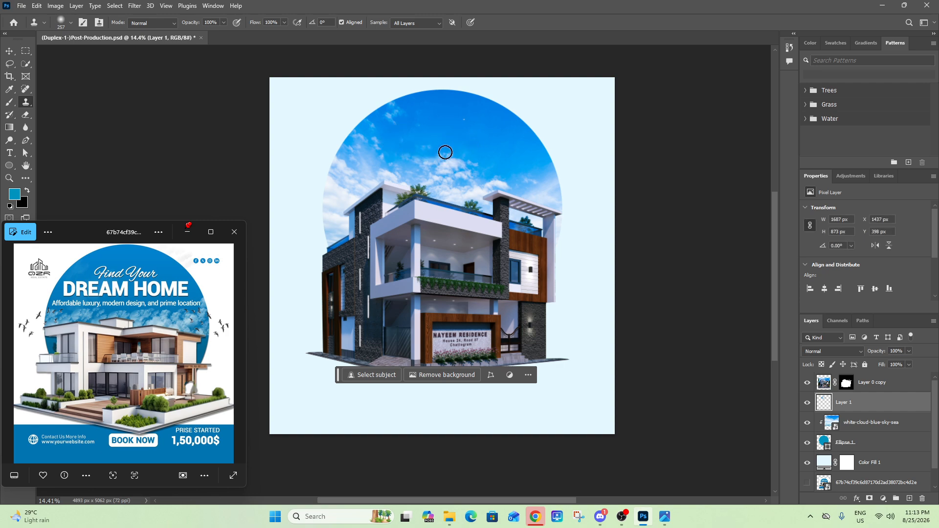
Step: Enlarge the Clone Stamp brush to 590 px and clone clear blue sky from near the circle's top over its upper-left clouds
right_click(26, 104)
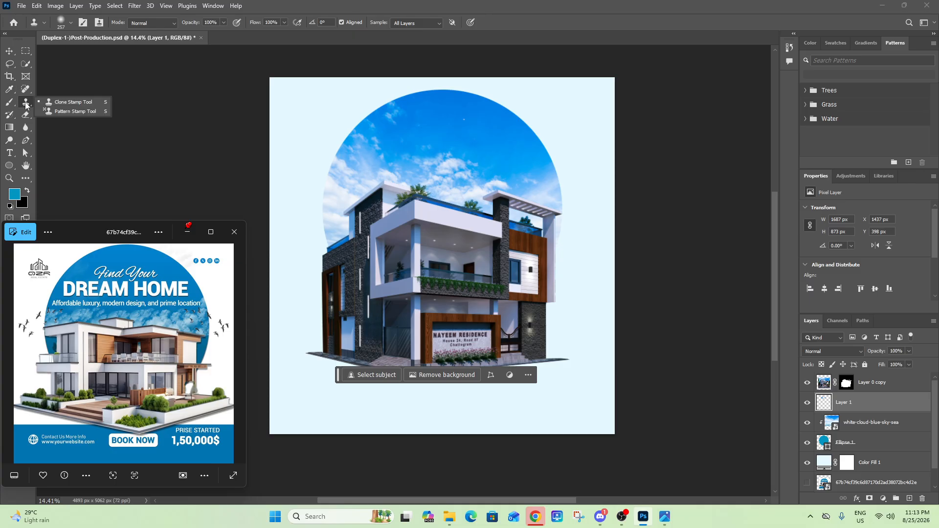
click(27, 91)
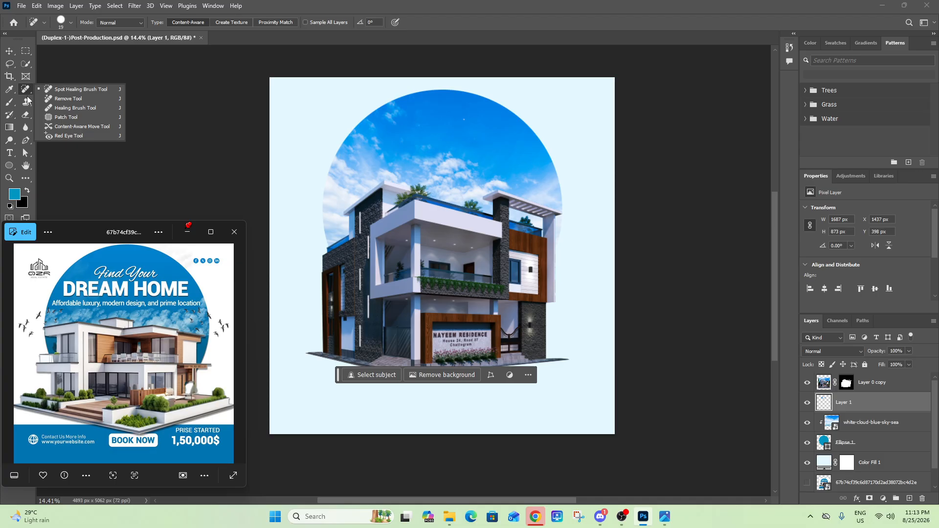
click(27, 101)
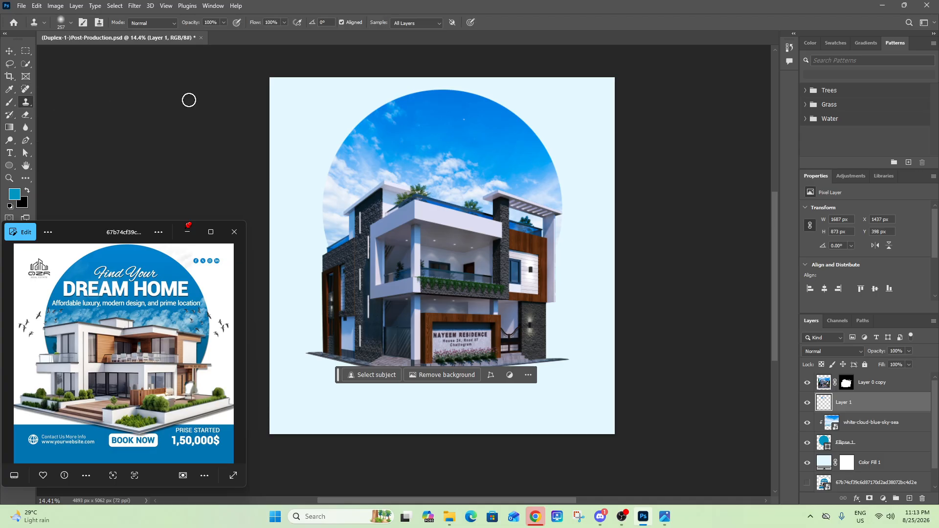
alt+click(438, 115)
click(370, 150)
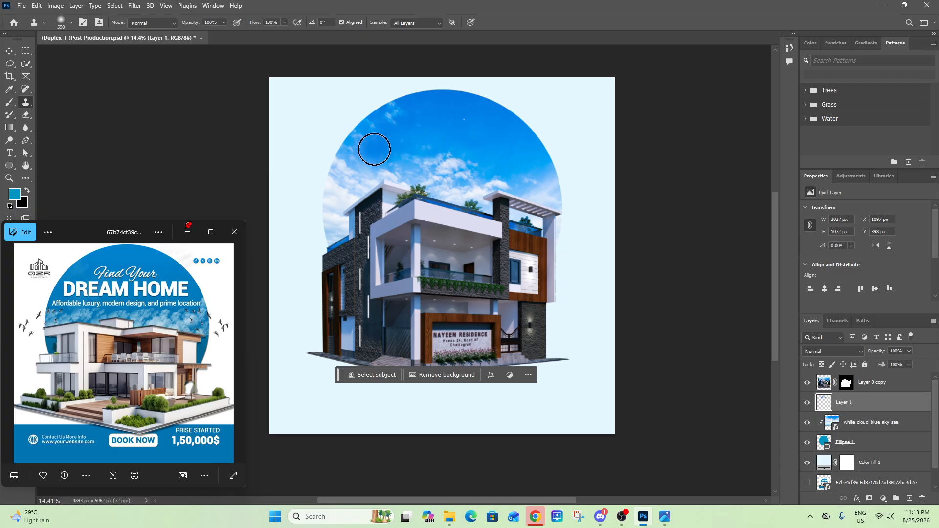
Step: Try the Healing Brush with Current Layer sampling, taking clear blue sky near the circle's top as the source
right_click(30, 104)
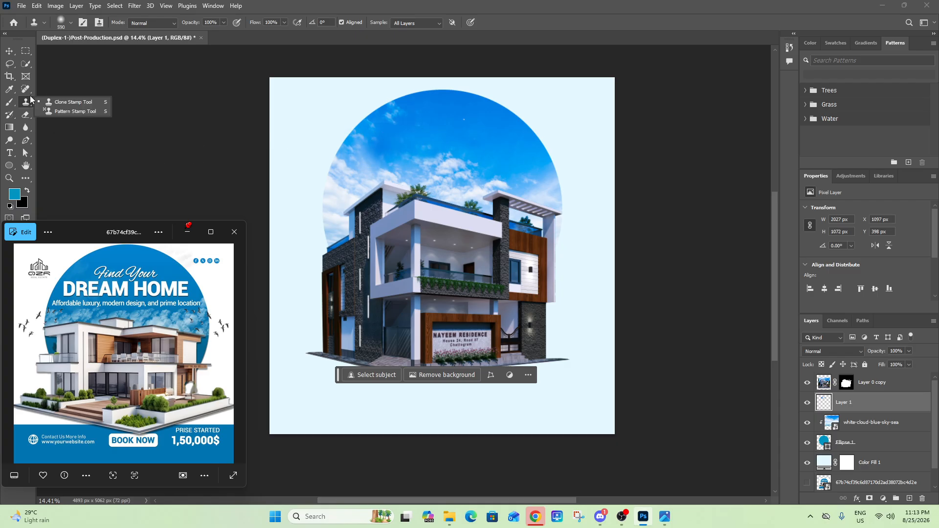
click(27, 90)
right_click(27, 89)
click(69, 100)
mouse_move(439, 130)
mouse_down()
mouse_move(454, 132)
mouse_move(452, 90)
mouse_move(423, 4)
mouse_up()
mouse_move(449, 156)
mouse_down()
mouse_move(460, 156)
mouse_move(455, 77)
mouse_up()
alt+click(449, 102)
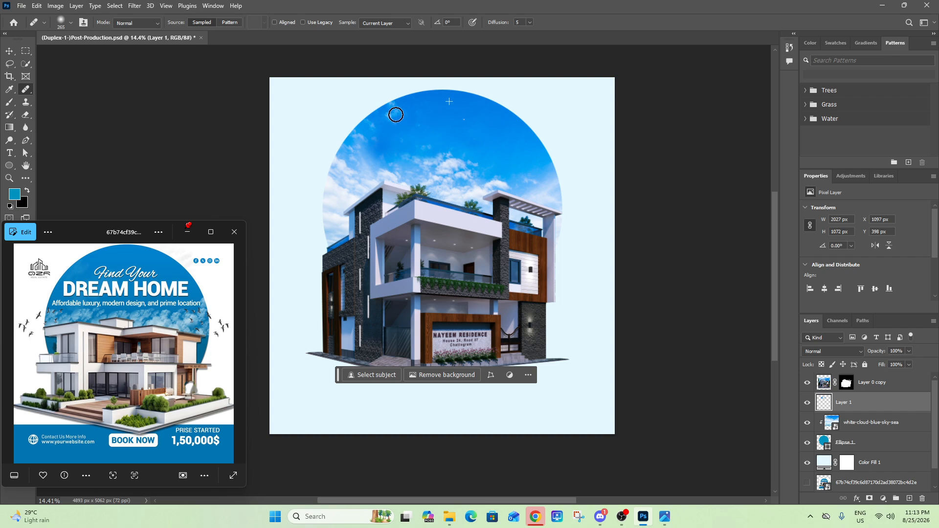
Step: Set the Healing Brush to sample All Layers and heal the clouds in the circle's upper-left part with a 376 px brush
click(385, 23)
click(378, 49)
key(ctrl+z)
alt+right_click(397, 143)
click(363, 149)
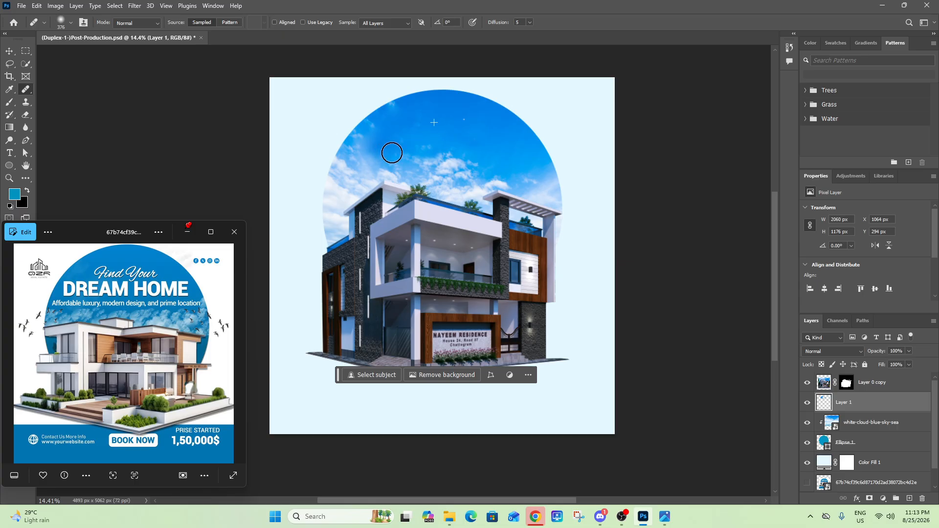
Step: Try healing the clouds above the roof with clear sky sampled near the circle's top, and undo the stroke
alt+click(445, 111)
mouse_move(418, 156)
mouse_down()
mouse_move(447, 158)
mouse_move(421, 162)
mouse_move(457, 163)
mouse_move(399, 171)
mouse_move(423, 168)
mouse_move(513, 193)
mouse_up()
key(ctrl+z)
Step: Add a white layer mask to the clipped white-cloud-blue-sky-sea image layer
scroll(446, 146, up, 3)
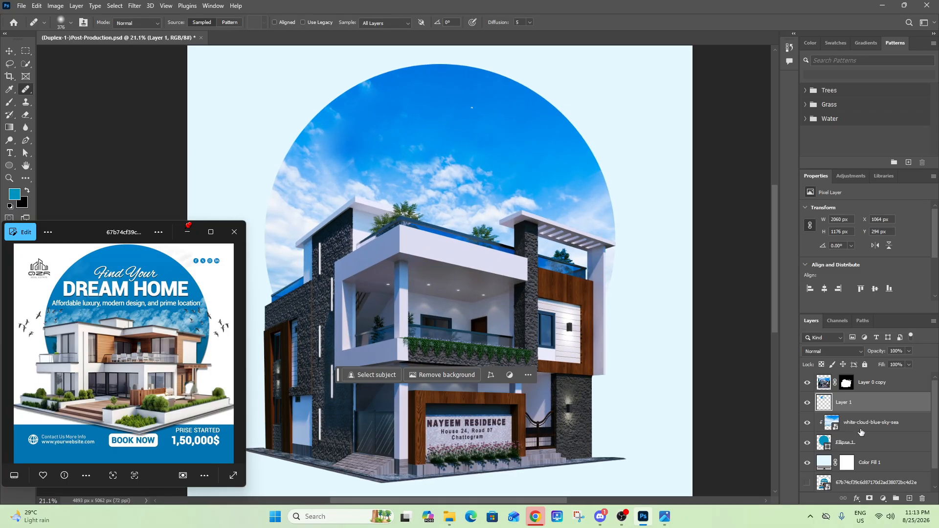
click(861, 431)
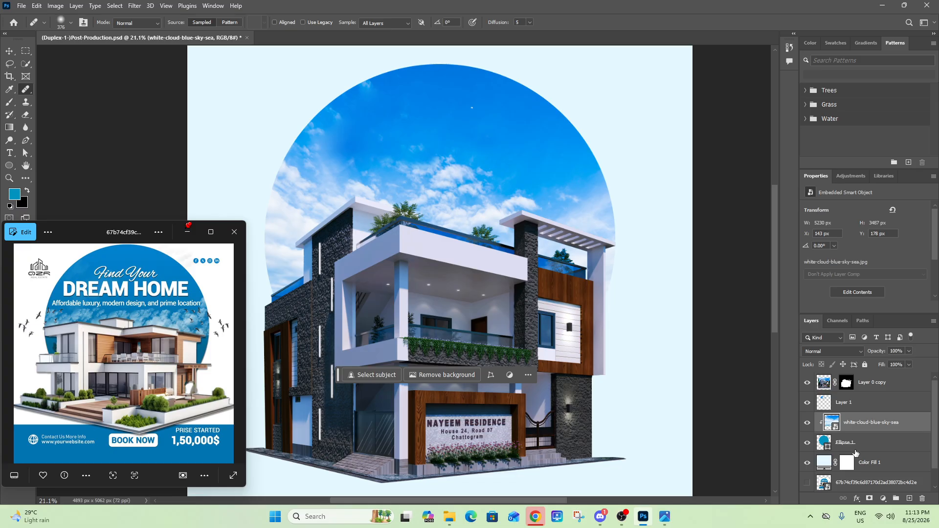
click(853, 449)
click(861, 430)
click(861, 449)
click(866, 427)
click(870, 499)
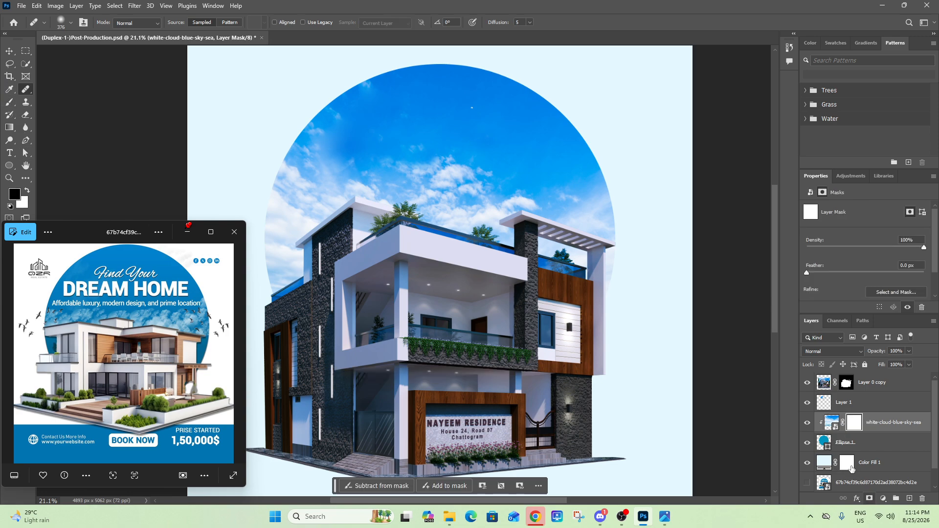
Step: Try painting black on the sky image's mask with soft brushes of 378 and 1145 px, and undo the strokes
click(9, 102)
alt+right_click(390, 137)
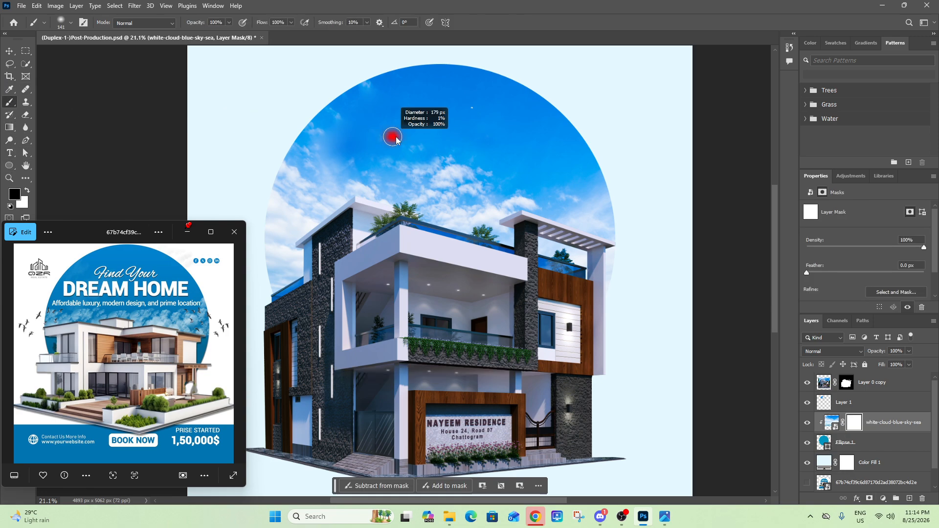
drag(459, 147, 363, 160)
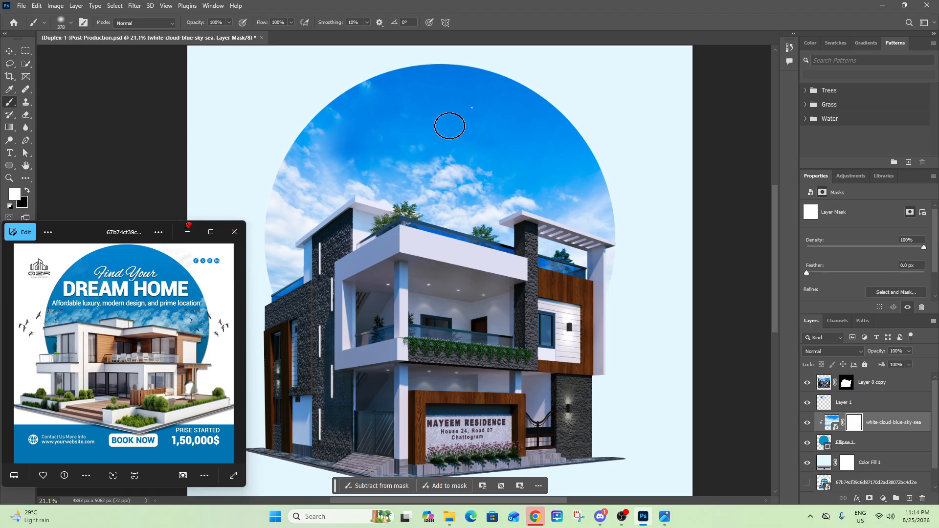
click(29, 191)
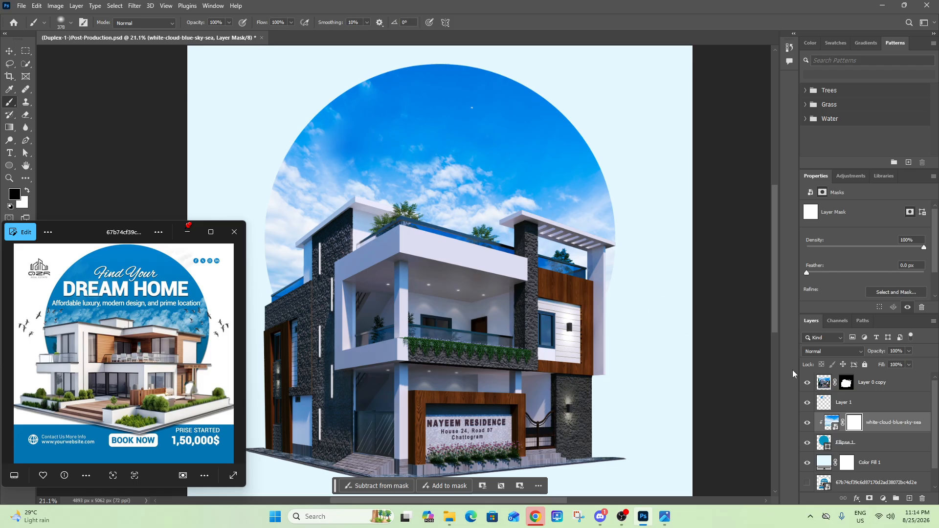
mouse_move(441, 132)
mouse_down()
mouse_move(406, 149)
mouse_move(382, 144)
mouse_move(405, 128)
mouse_move(449, 144)
mouse_move(446, 124)
mouse_move(406, 108)
mouse_move(479, 137)
mouse_move(410, 132)
mouse_up()
key(ctrl+z)
mouse_move(209, 174)
mouse_down()
mouse_move(369, 207)
mouse_move(489, 130)
mouse_move(294, 162)
mouse_move(343, 139)
mouse_up()
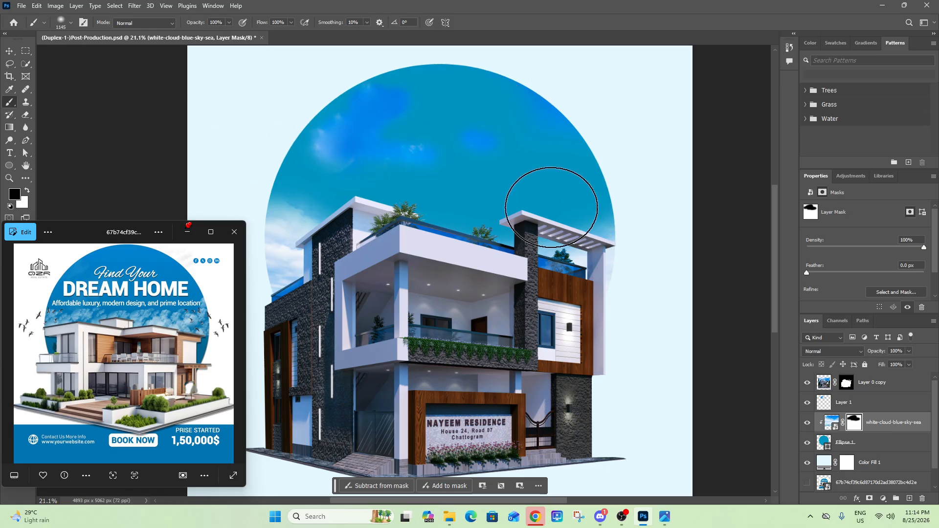
key(ctrl+z)
Step: Delete the retouching layer Layer 1 above the sky image
click(840, 405)
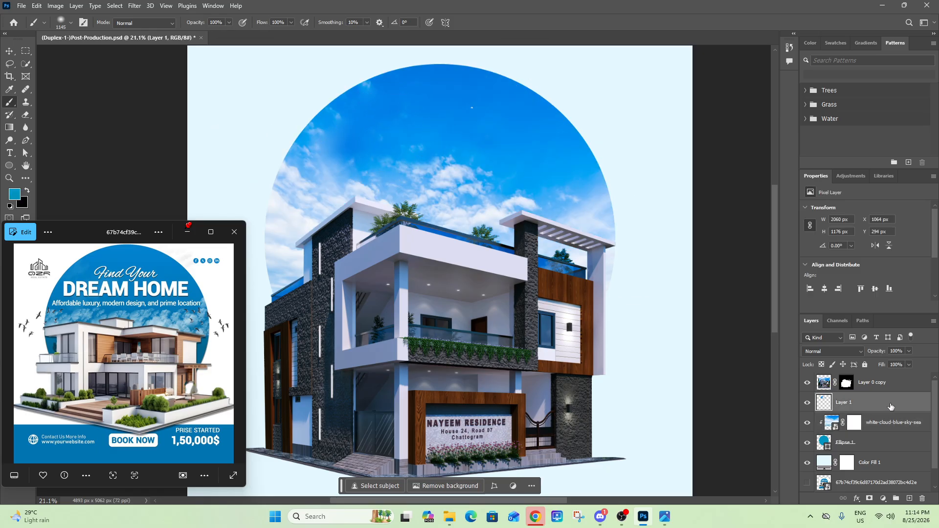
key(Delete)
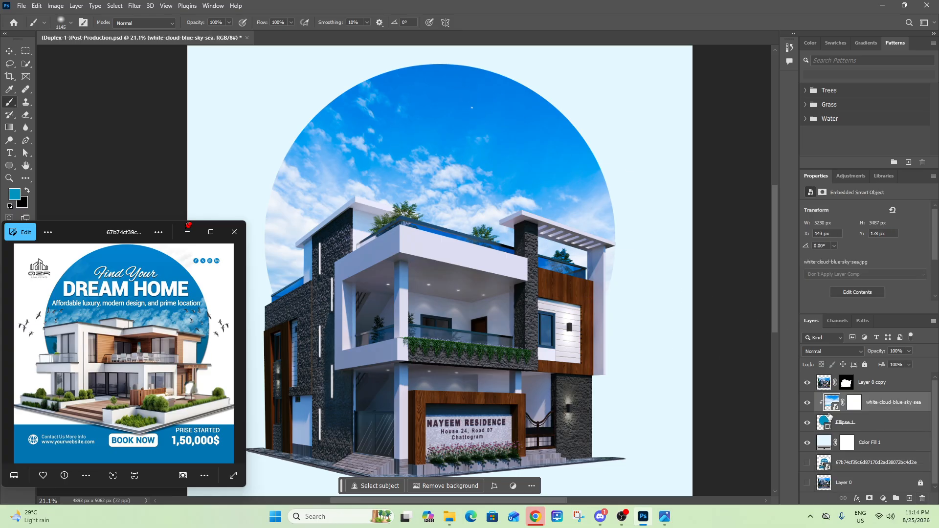
Step: Set the Ellipse 1 circle's fill to the blue #007ee5, sampled from the sky near the circle's top
click(838, 426)
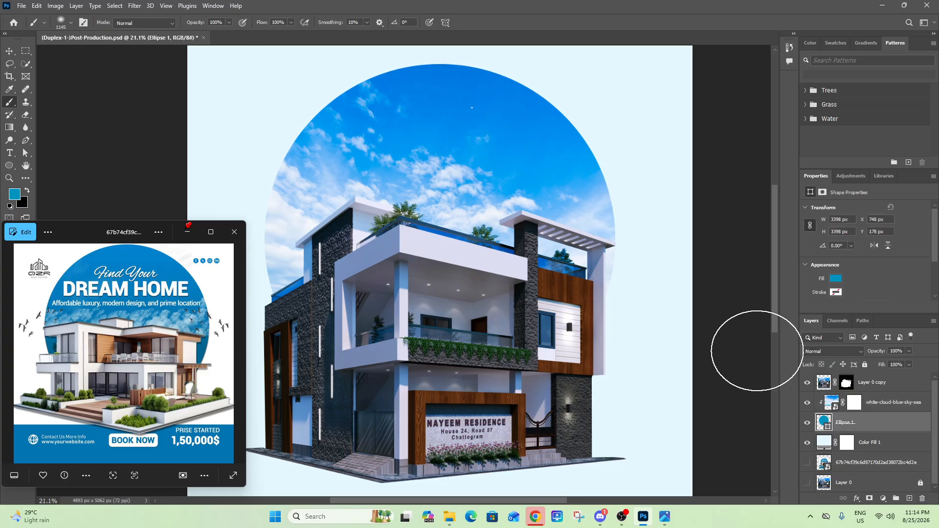
click(837, 279)
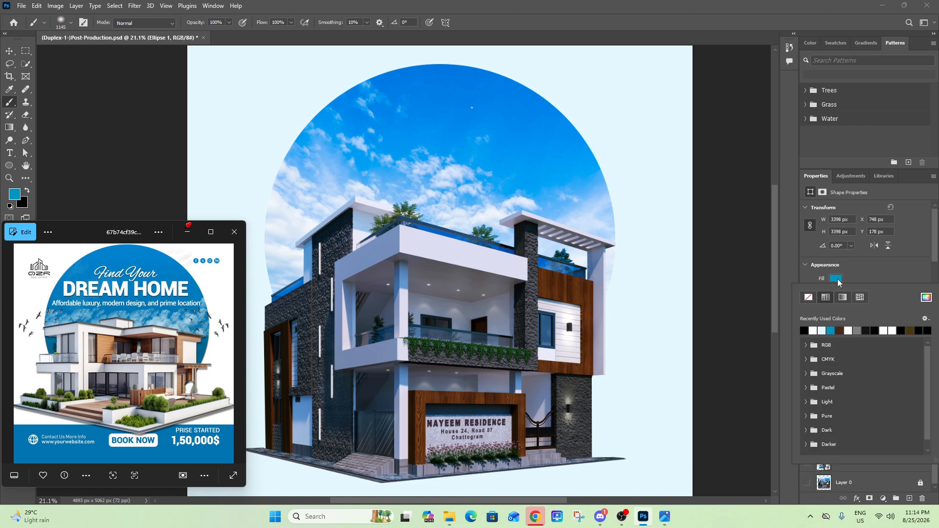
click(925, 298)
drag(490, 100, 562, 104)
click(438, 90)
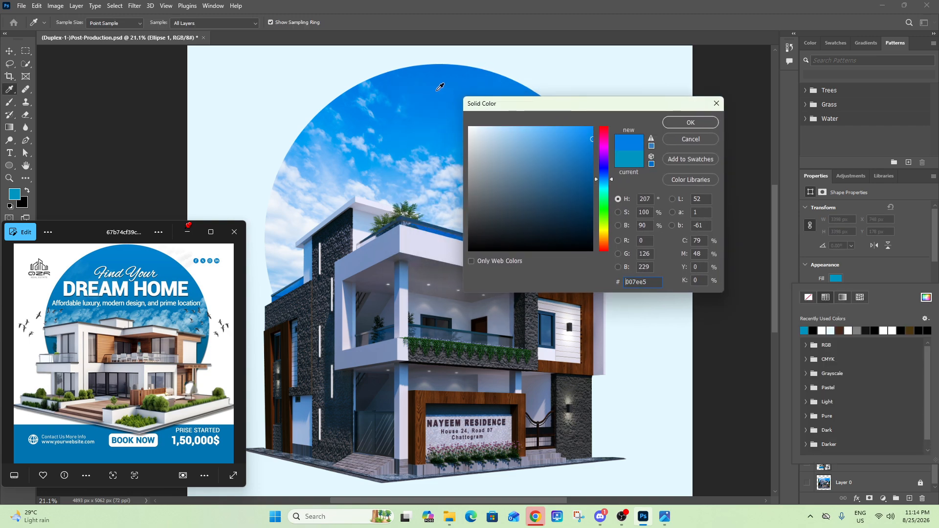
click(713, 121)
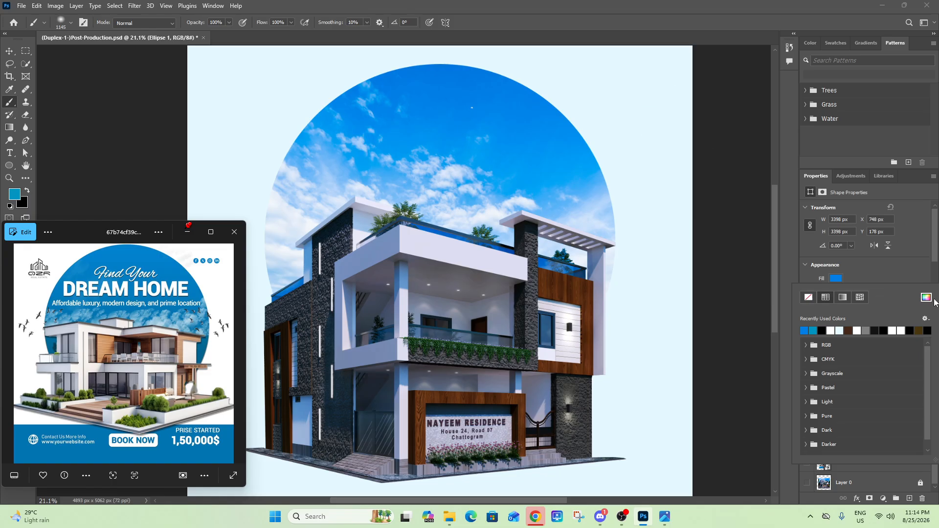
click(848, 483)
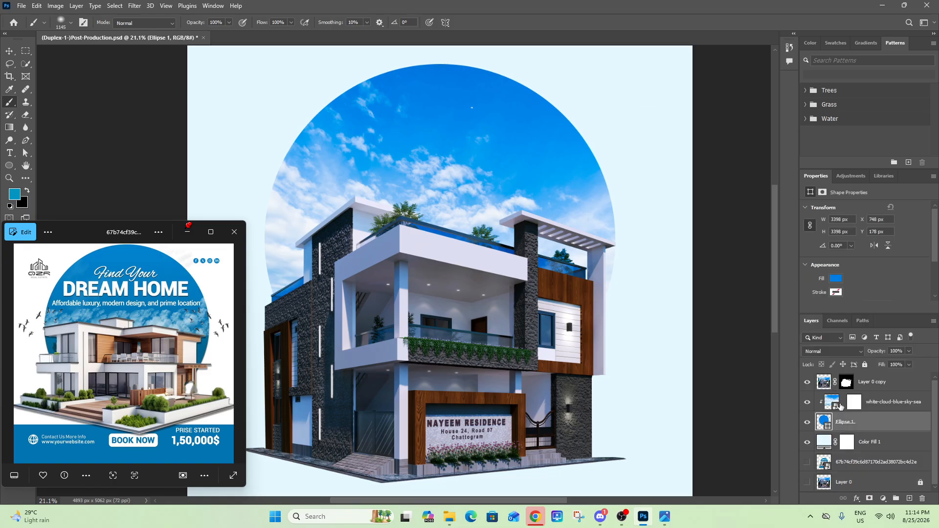
Step: Paint black on the sky image's mask to hide the clouds across the circle's upper part
click(856, 409)
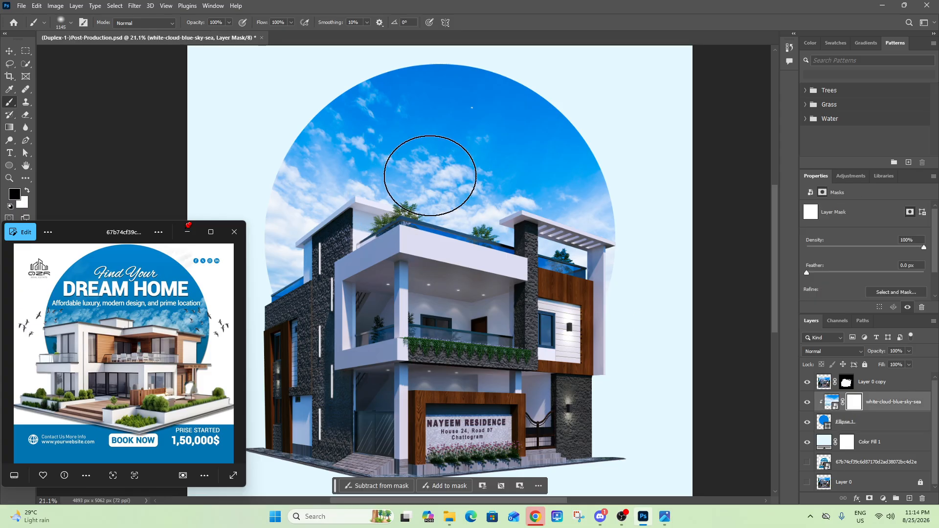
key(d)
mouse_move(386, 120)
mouse_down()
mouse_move(409, 128)
mouse_move(392, 119)
mouse_move(401, 131)
mouse_move(368, 139)
mouse_move(402, 111)
mouse_move(380, 109)
mouse_move(388, 103)
mouse_move(371, 92)
mouse_move(391, 85)
mouse_move(480, 112)
mouse_move(460, 106)
mouse_move(496, 137)
mouse_move(432, 129)
mouse_move(547, 132)
mouse_move(534, 103)
mouse_move(553, 135)
mouse_move(513, 122)
mouse_move(599, 182)
mouse_move(577, 152)
mouse_move(343, 116)
mouse_move(299, 133)
mouse_move(324, 121)
mouse_move(361, 129)
mouse_move(330, 134)
mouse_move(440, 129)
mouse_move(422, 136)
mouse_move(551, 144)
mouse_move(495, 147)
mouse_move(561, 155)
mouse_up()
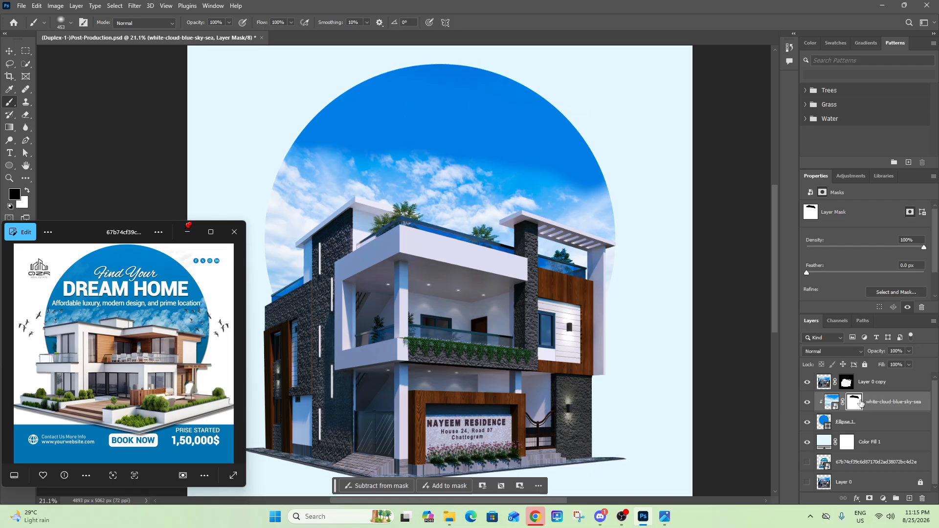
Step: Enlarge the soft brush to about 900 px and mask out more sky along the upper edge of the clouds
alt+right_click(390, 132)
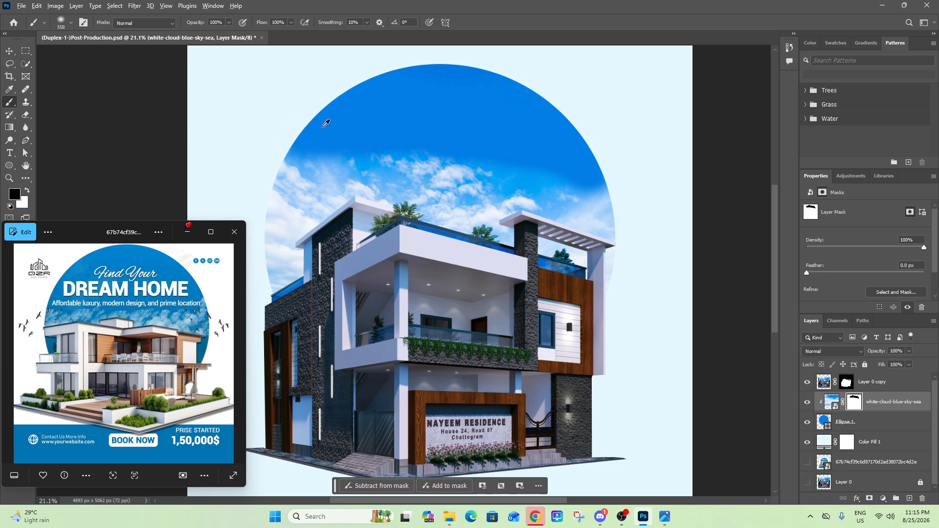
alt+right_click(361, 119)
mouse_move(322, 112)
mouse_down()
mouse_move(388, 142)
mouse_move(612, 130)
mouse_move(404, 126)
mouse_move(219, 147)
mouse_up()
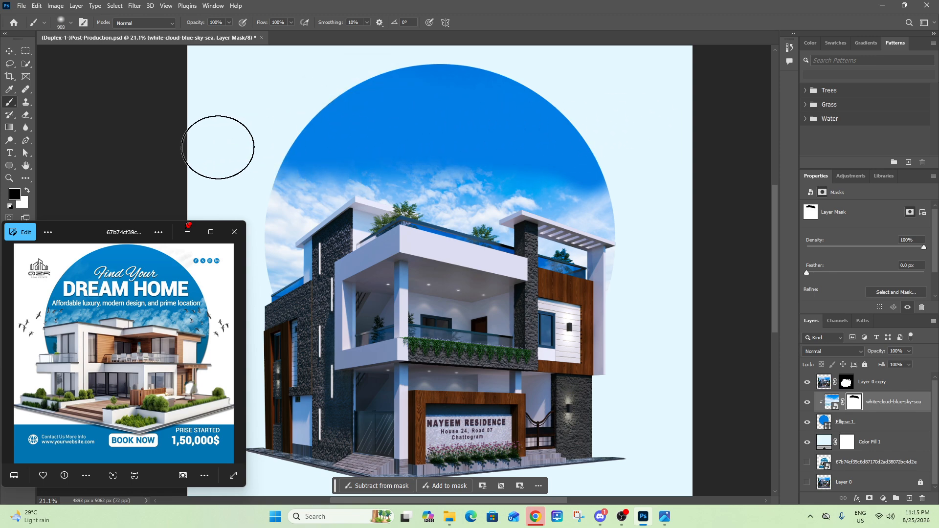
mouse_move(417, 165)
mouse_down()
mouse_move(428, 170)
mouse_move(365, 165)
mouse_up()
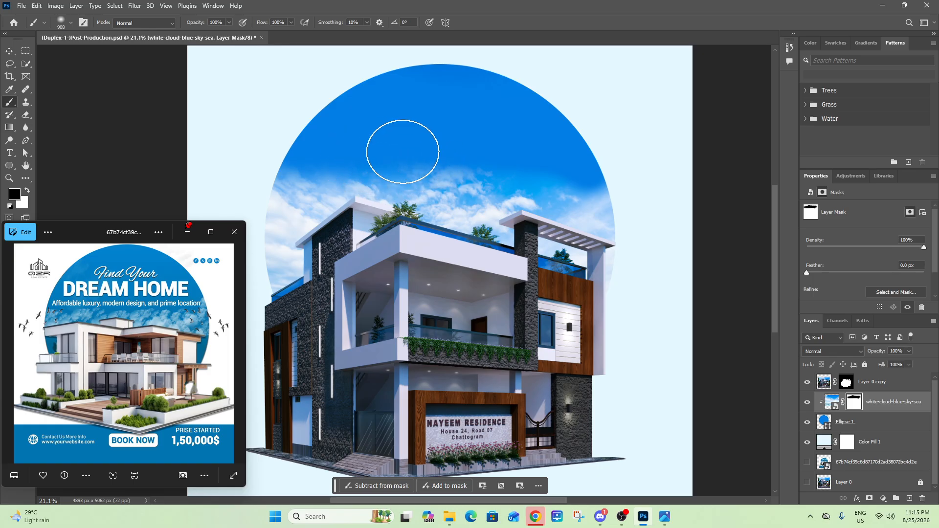
Step: Set the brush flow to 7% and paint white on the mask to bring back faint clouds in the upper sky
key(x)
click(600, 168)
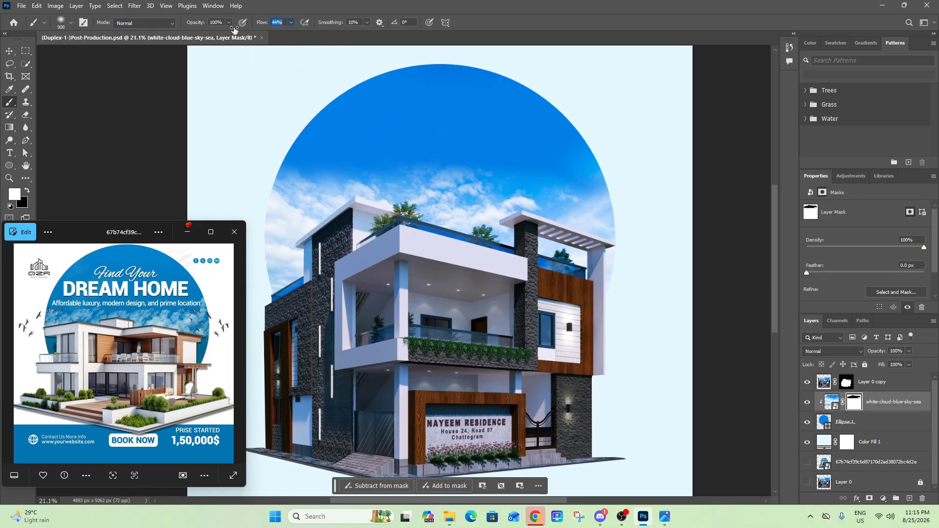
text(7)
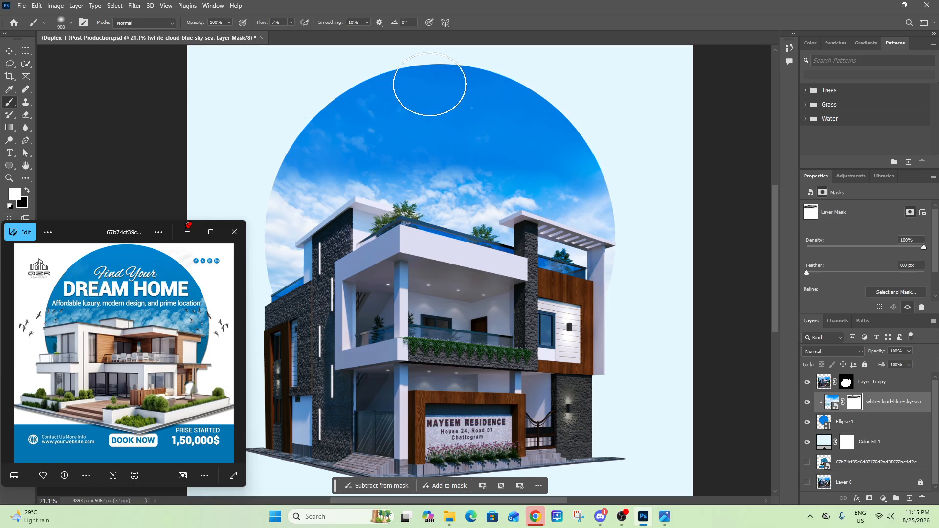
scroll(510, 153, down, 2)
scroll(494, 211, up, 2)
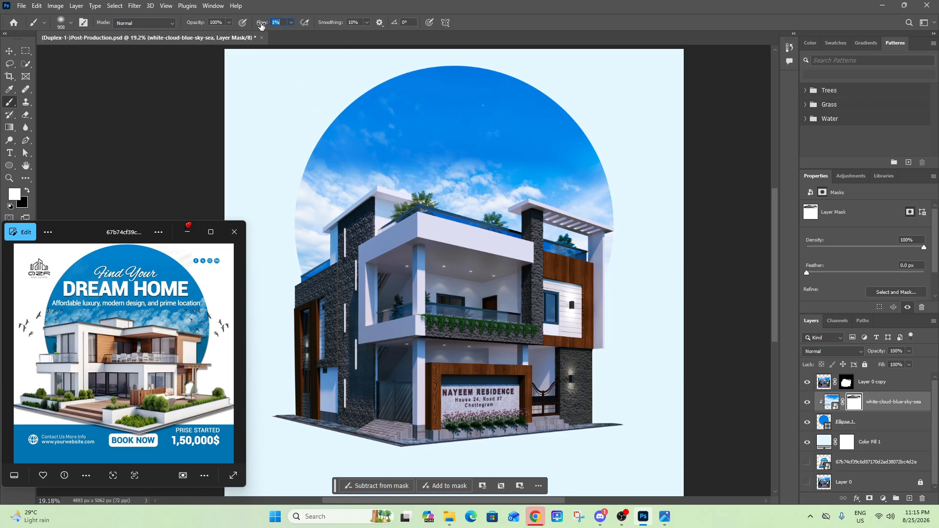
Step: Set the brush flow to 6%, paint black on the mask to fade the clouds around the roofline, and save the document
key(Return)
key(x)
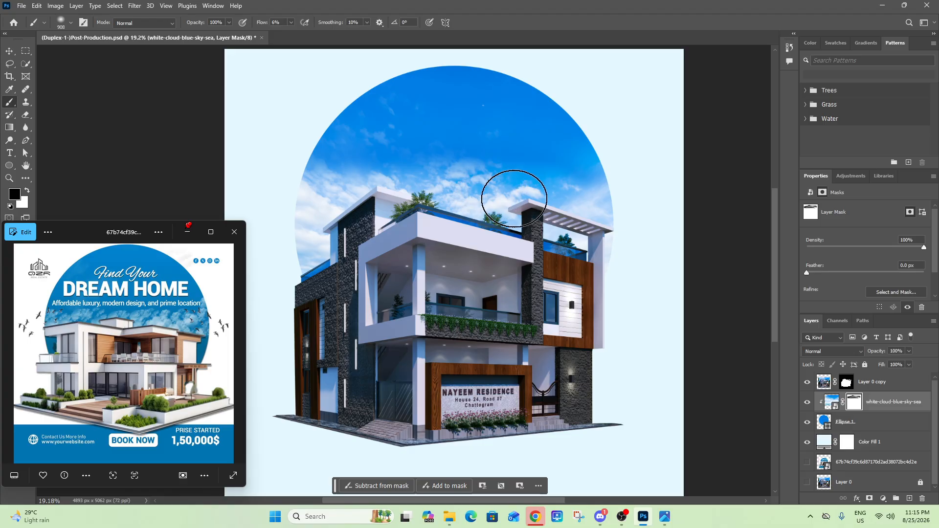
mouse_move(292, 188)
mouse_down()
mouse_move(711, 213)
mouse_move(169, 252)
mouse_up()
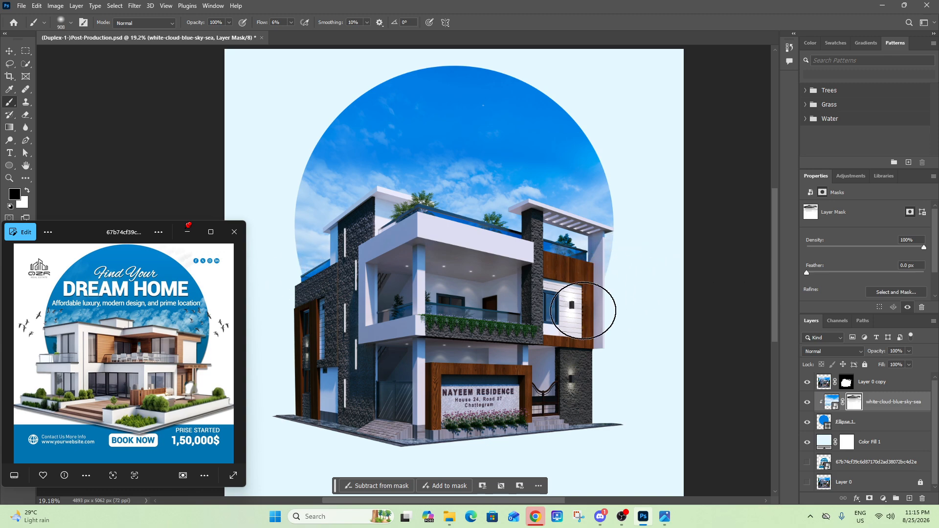
scroll(502, 314, down, 2)
scroll(485, 318, up, 1)
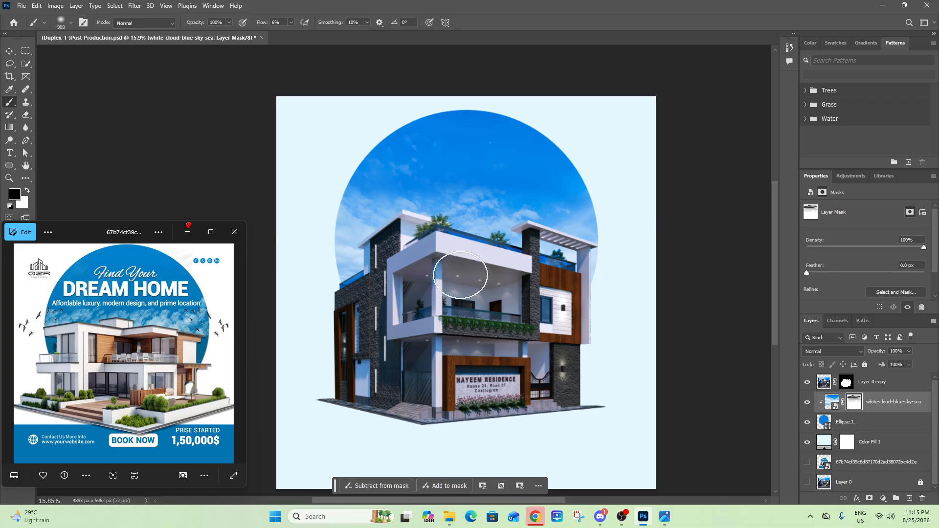
scroll(412, 255, down, 2)
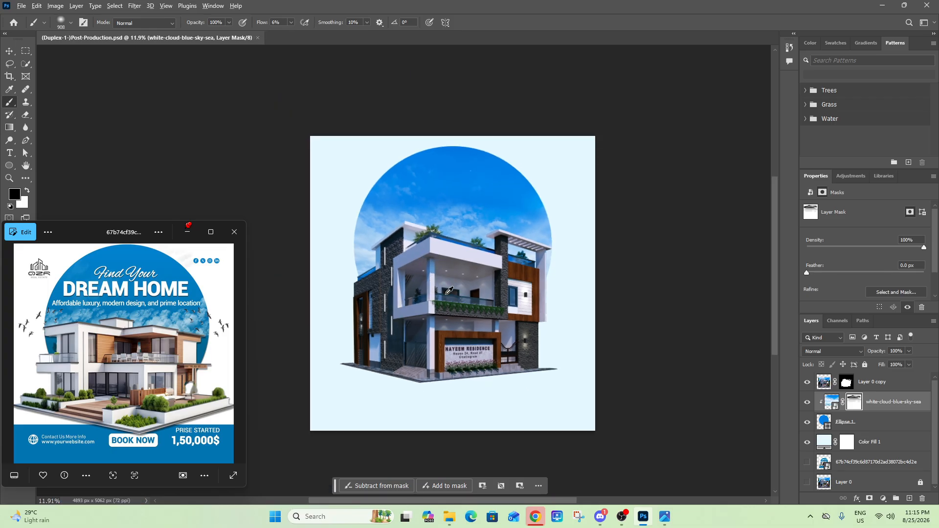
scroll(449, 291, down, 1)
Step: Scale the blue circle behind the house up to about 111%, keeping it centred, and save the document
click(10, 53)
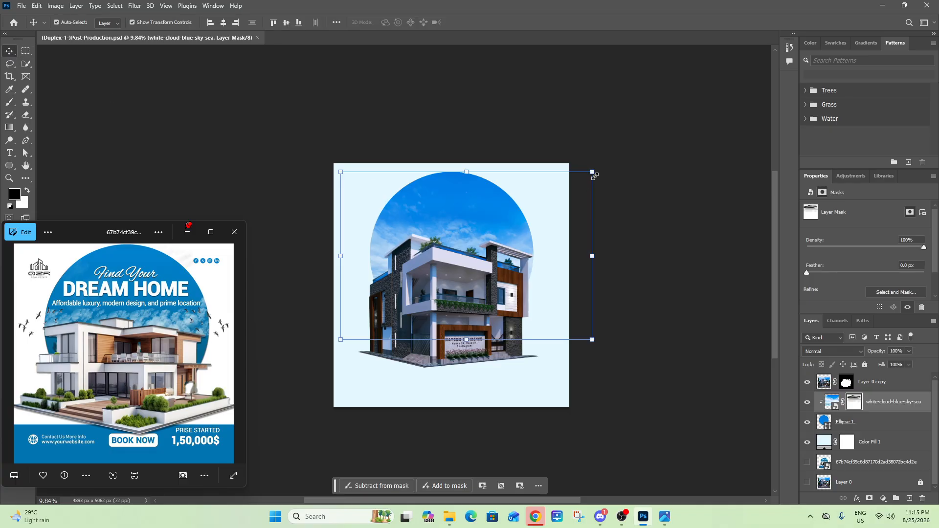
click(857, 427)
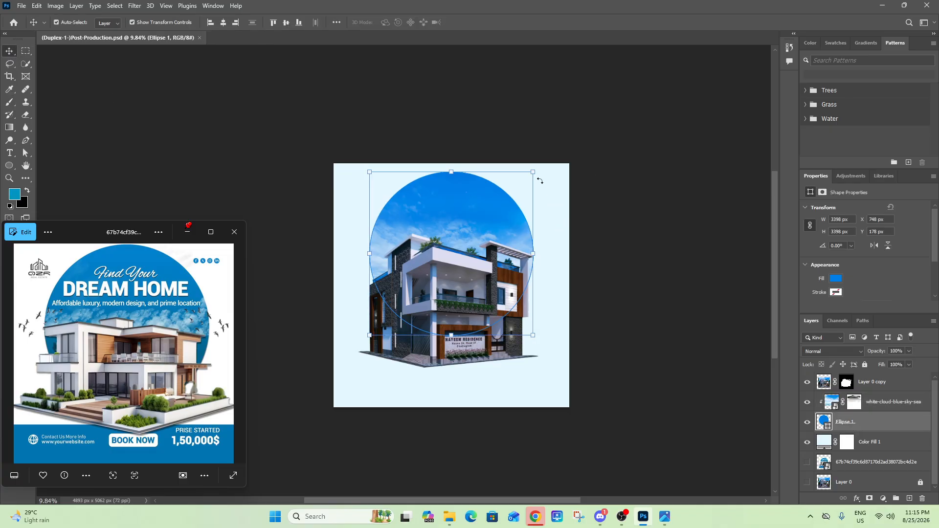
drag(539, 171, 542, 163)
drag(480, 203, 479, 210)
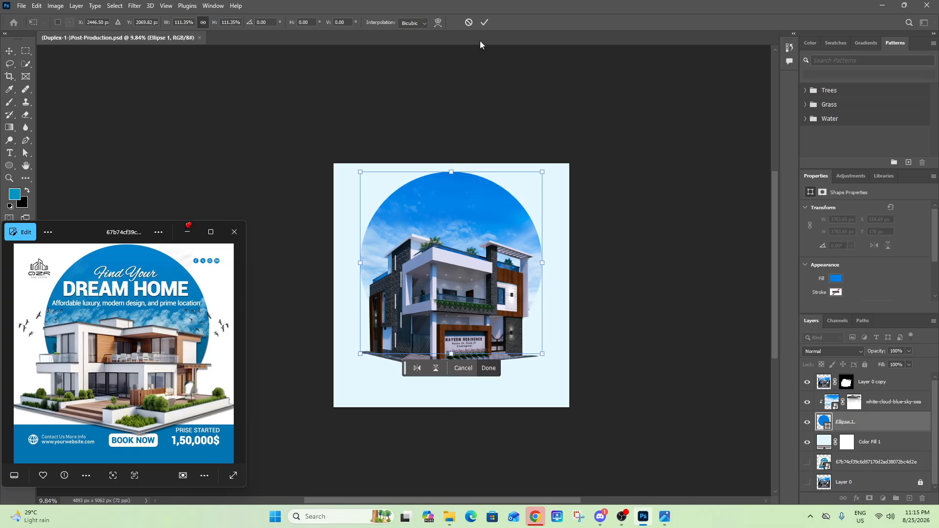
click(484, 22)
scroll(463, 217, up, 2)
click(611, 220)
key(ctrl+s)
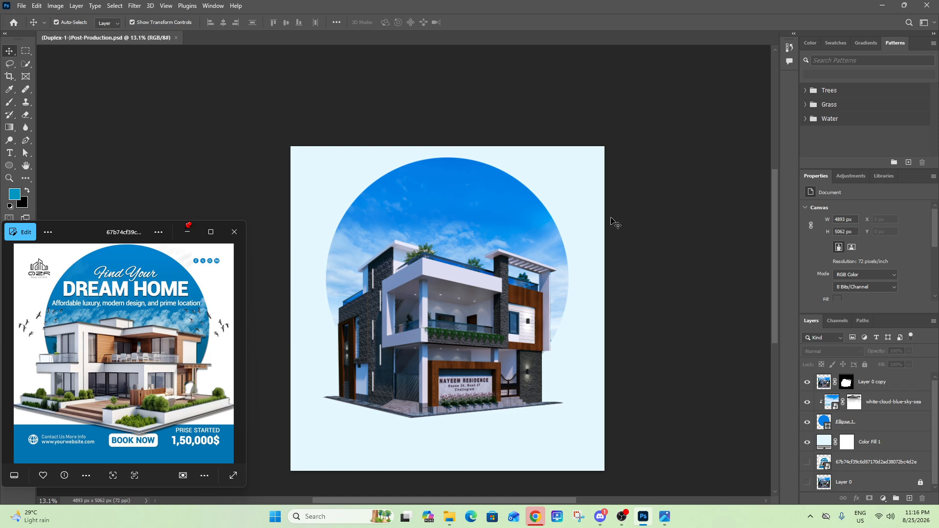
Step: Add the text line "Find your" over the sky in the circle's upper part
click(10, 154)
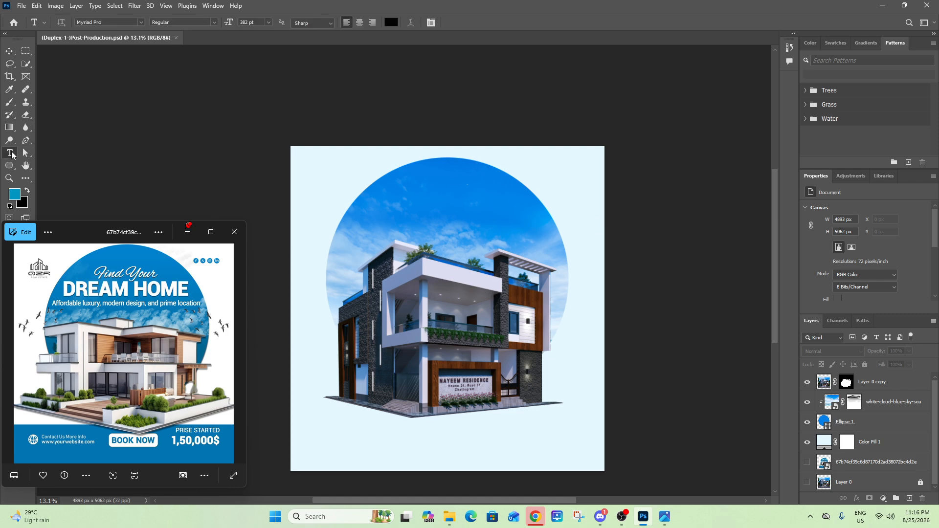
click(418, 213)
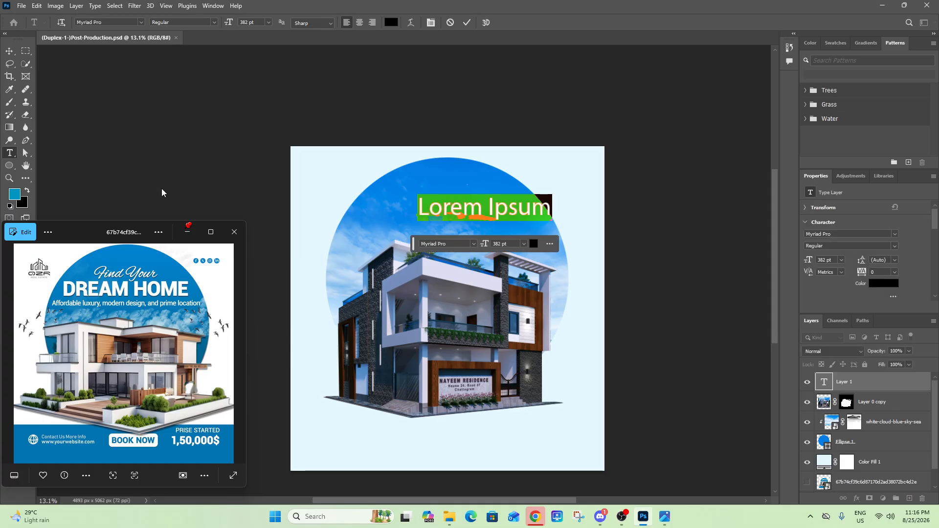
text(fi)
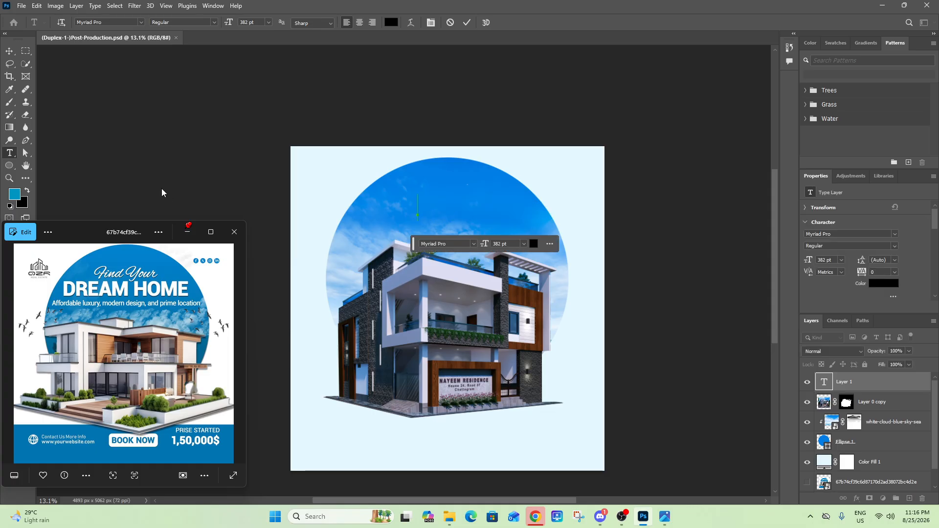
text(nd your)
click(468, 25)
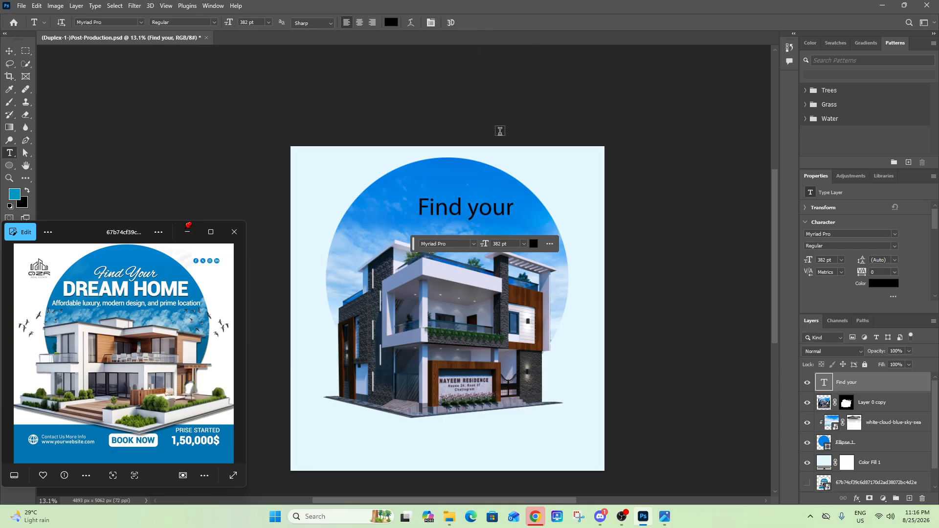
Step: Filter the fonts to the Script class and set the "Find your" text to CommercialScript BT
click(10, 52)
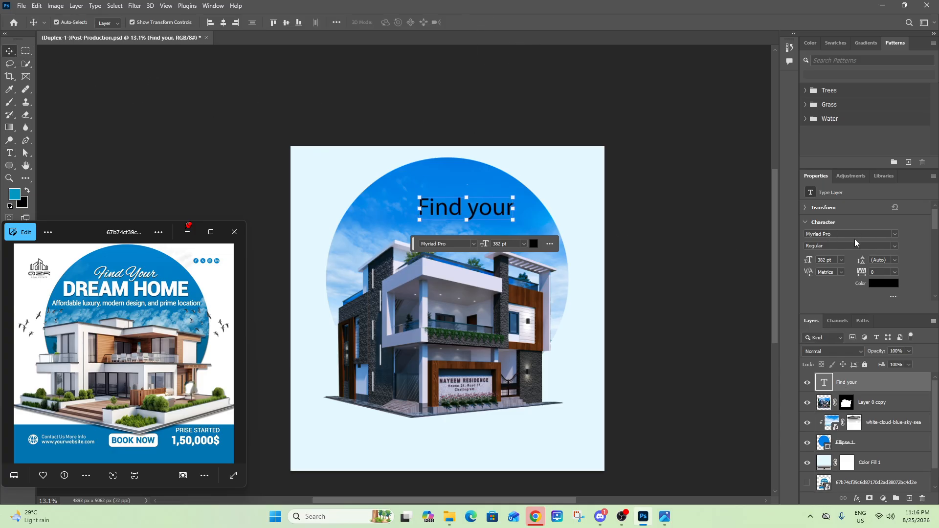
click(896, 235)
key(Down)
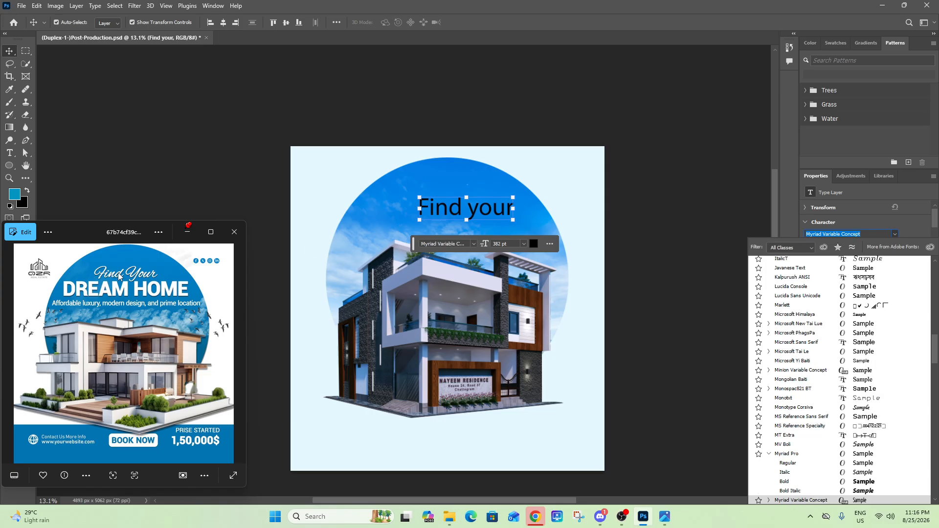
click(800, 248)
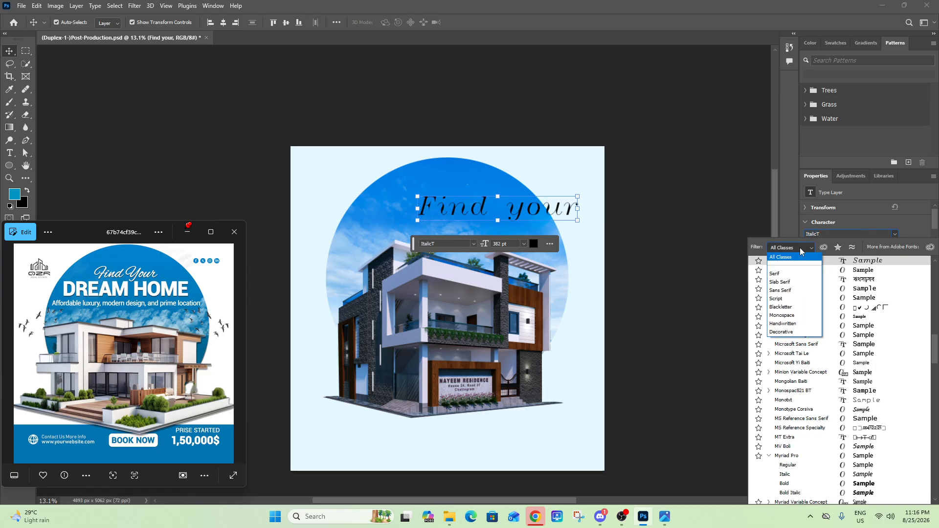
click(788, 325)
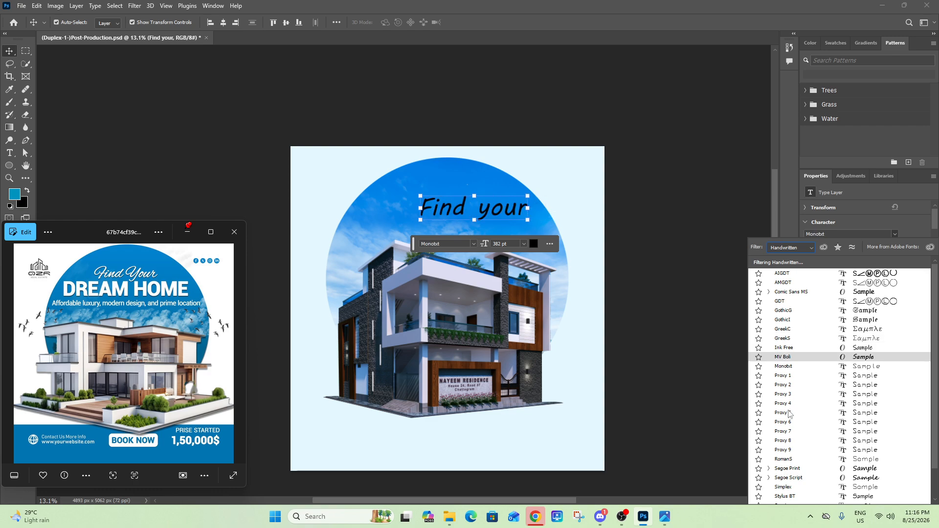
scroll(790, 416, down, 3)
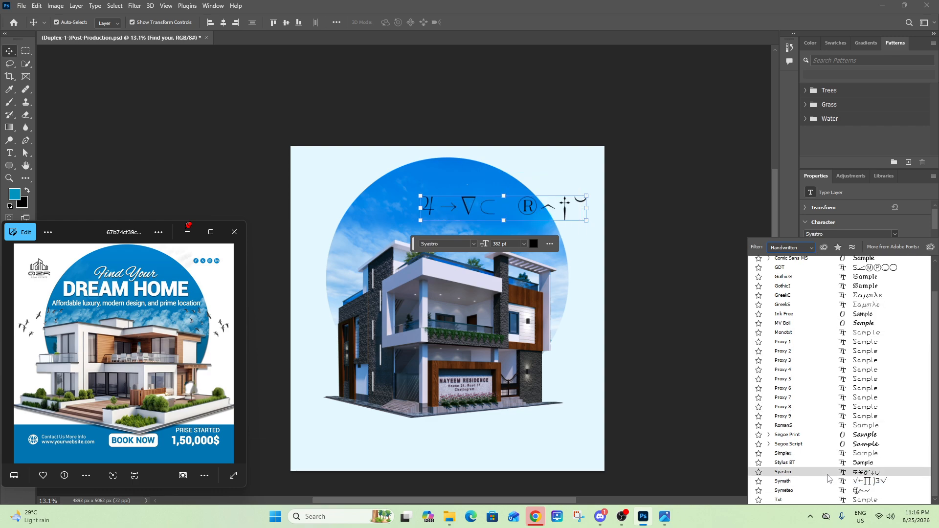
scroll(818, 454, up, 3)
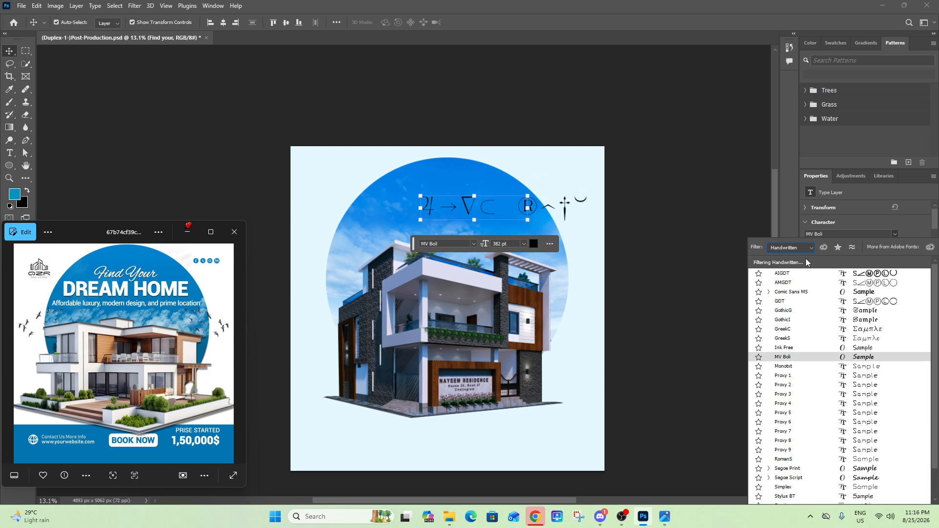
click(805, 250)
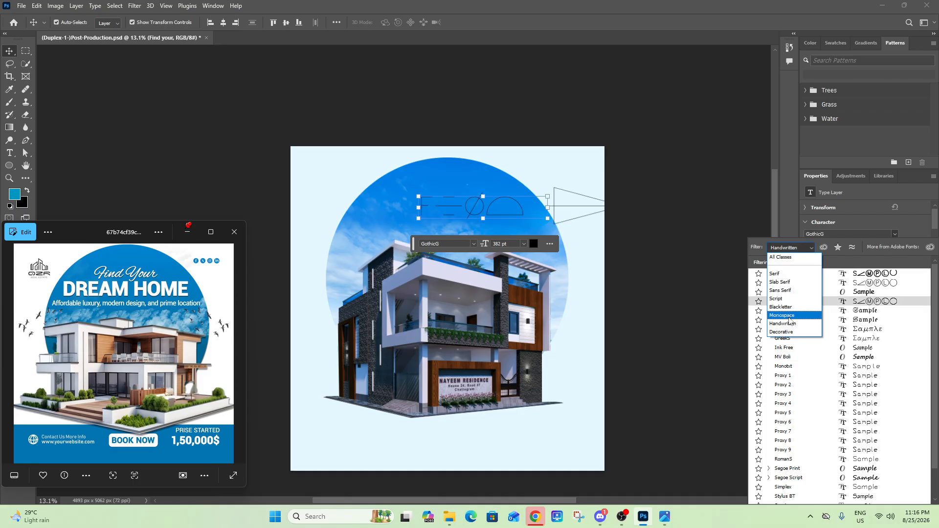
click(787, 299)
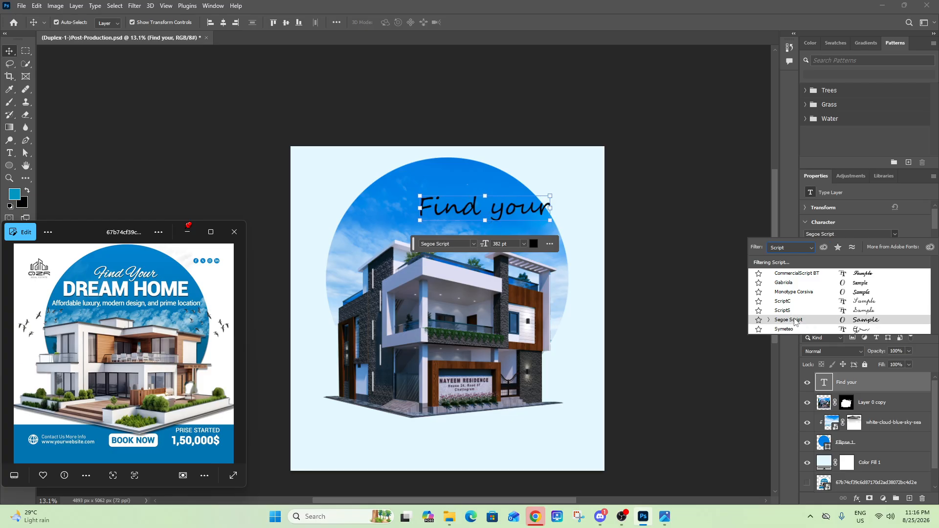
click(816, 274)
Step: Color the "Find your" text white (ffffff) and move it up to the centre of the circle's upper part
click(533, 244)
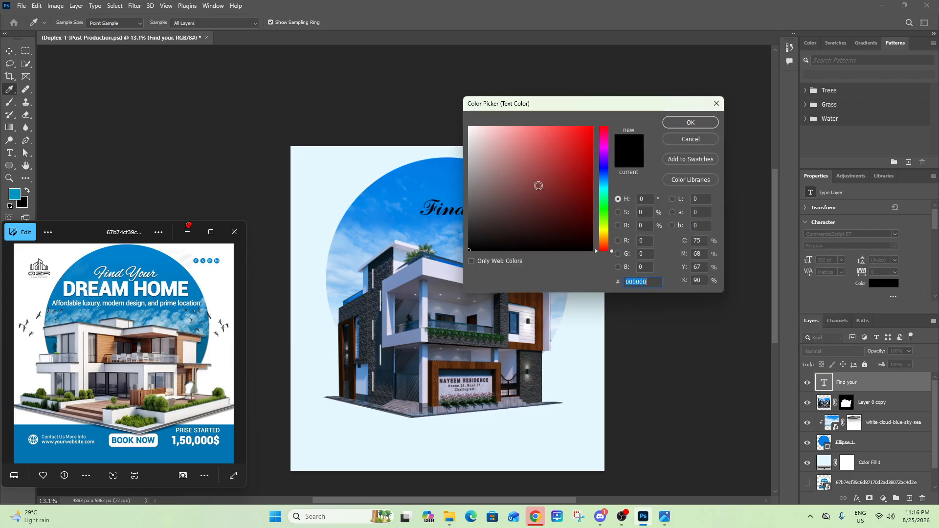
text(ffffff)
click(691, 122)
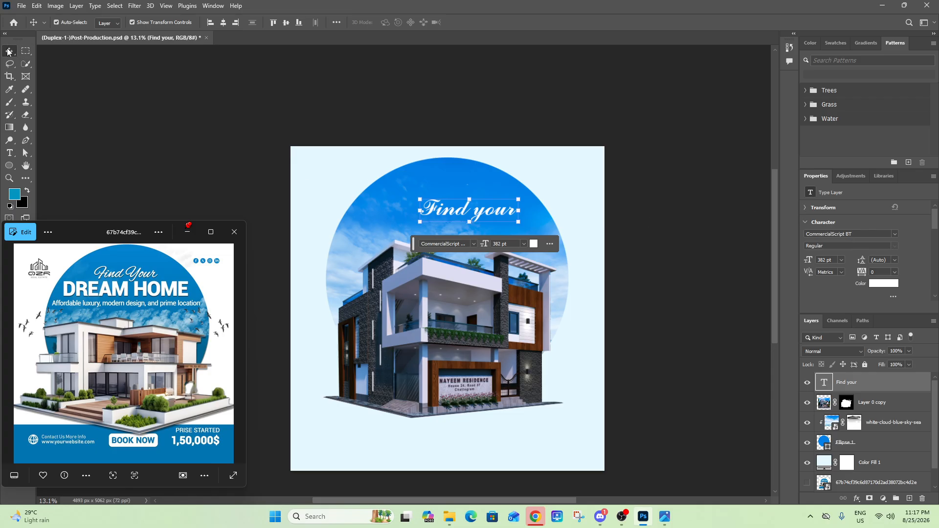
drag(475, 215, 455, 192)
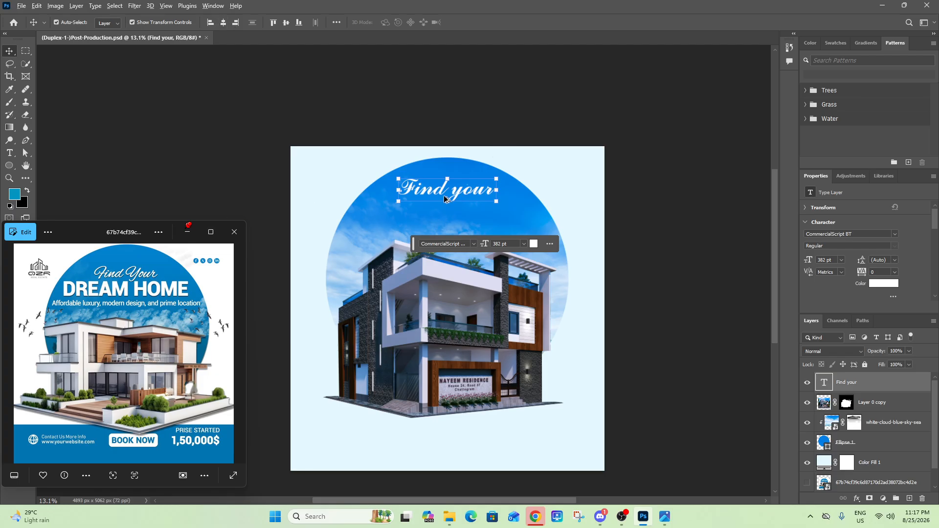
Step: Duplicate the "Find your" text just below the original and change the copy's wording to "DREAM HOME"
drag(443, 194, 442, 216)
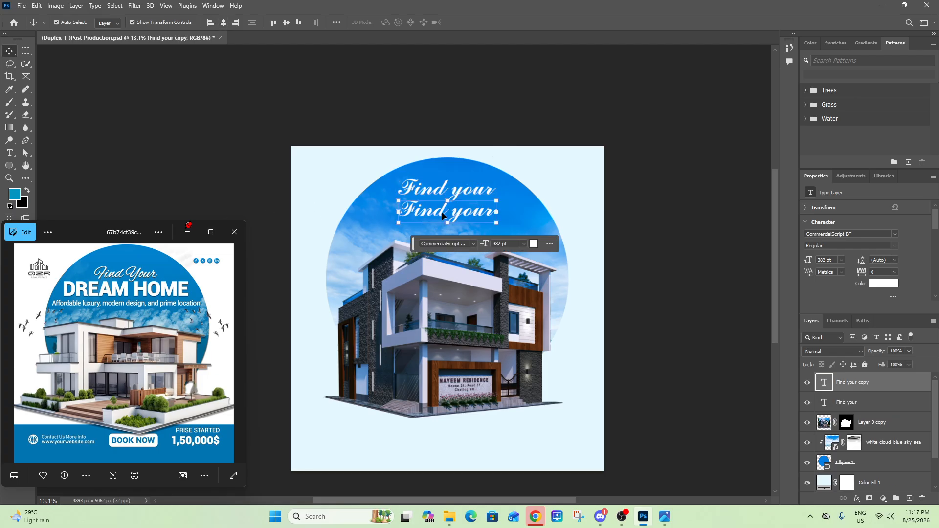
double_click(442, 214)
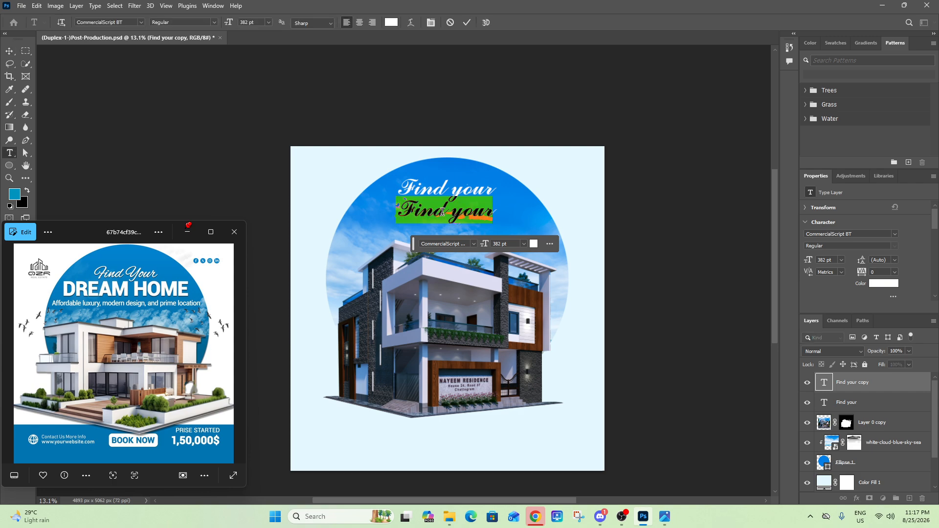
text(DREA)
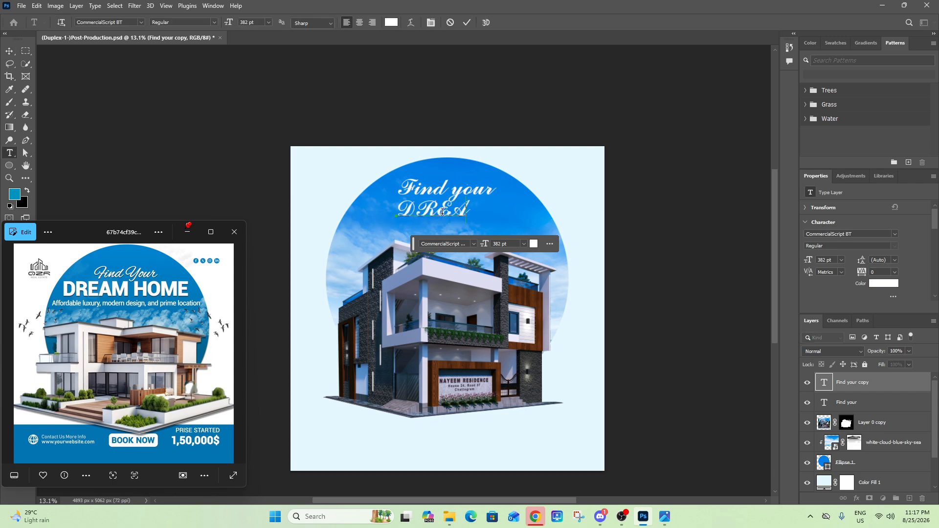
text(M HOME)
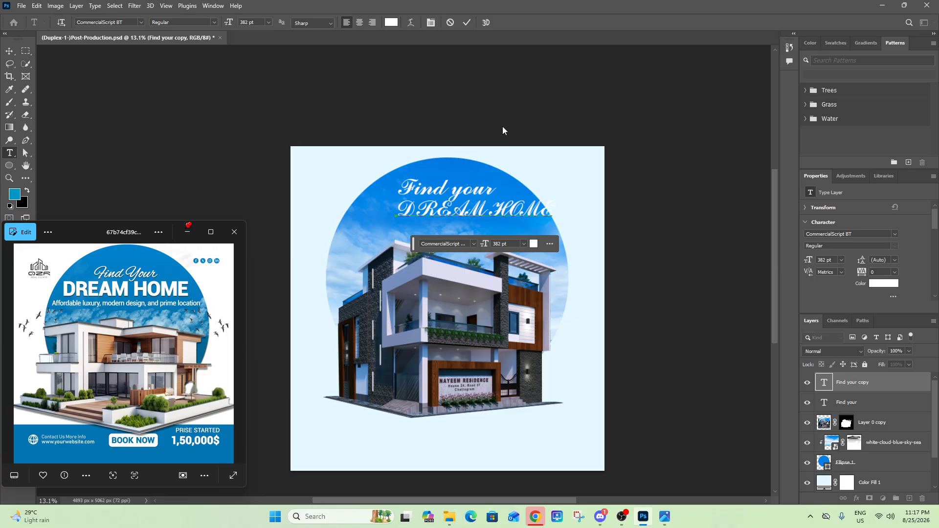
click(468, 23)
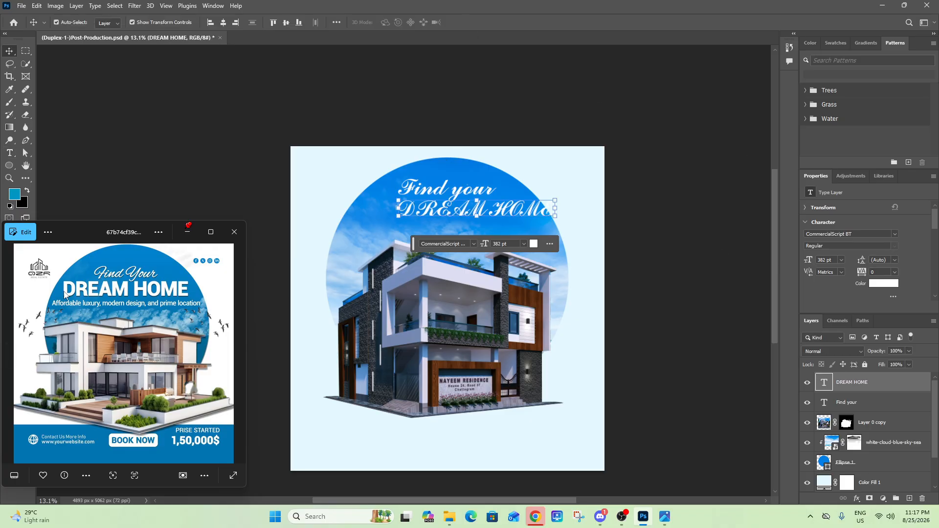
Step: Preview Sans Serif fonts on the "DREAM HOME" text and set it to Century Gothic Bold
click(895, 235)
click(808, 248)
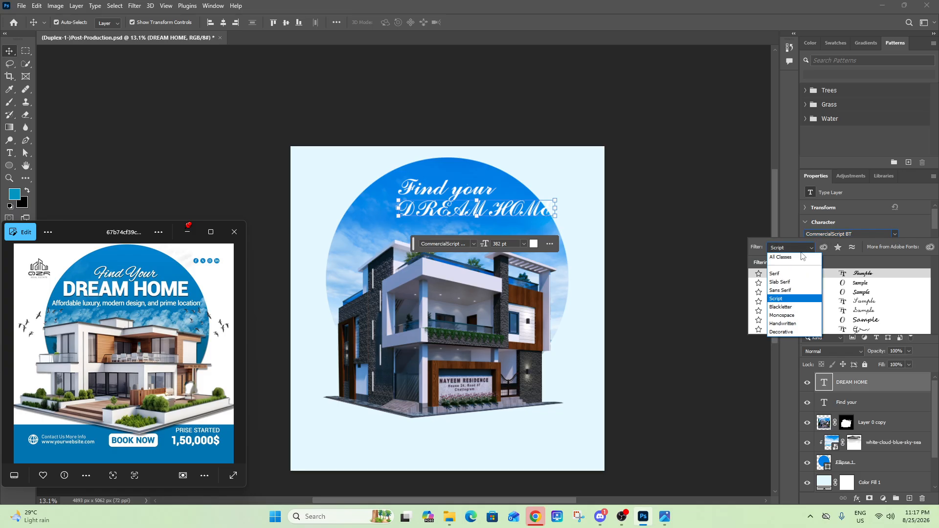
click(786, 292)
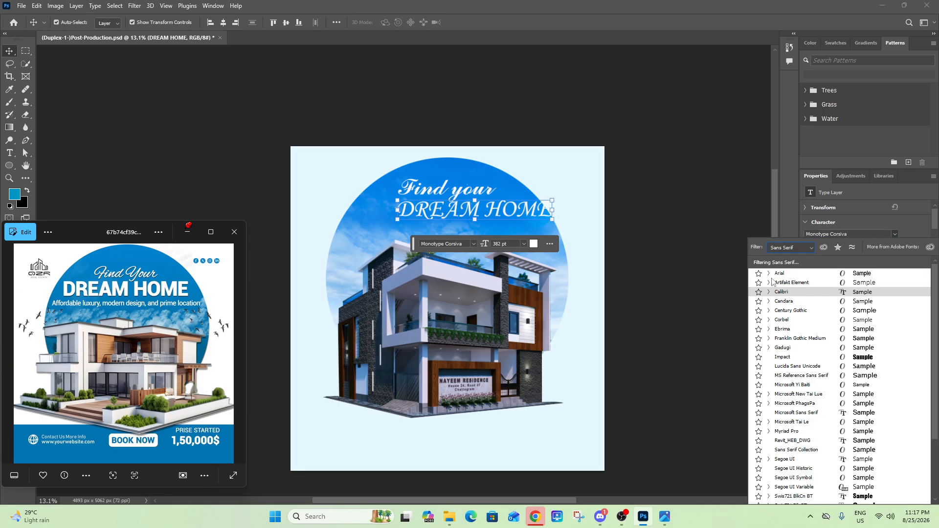
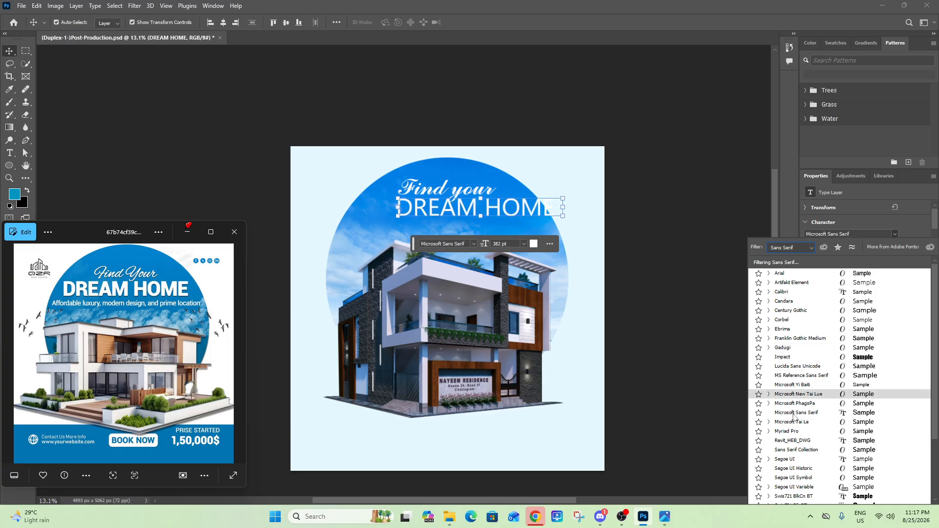
key(Down)
key(Down)
key(Down)
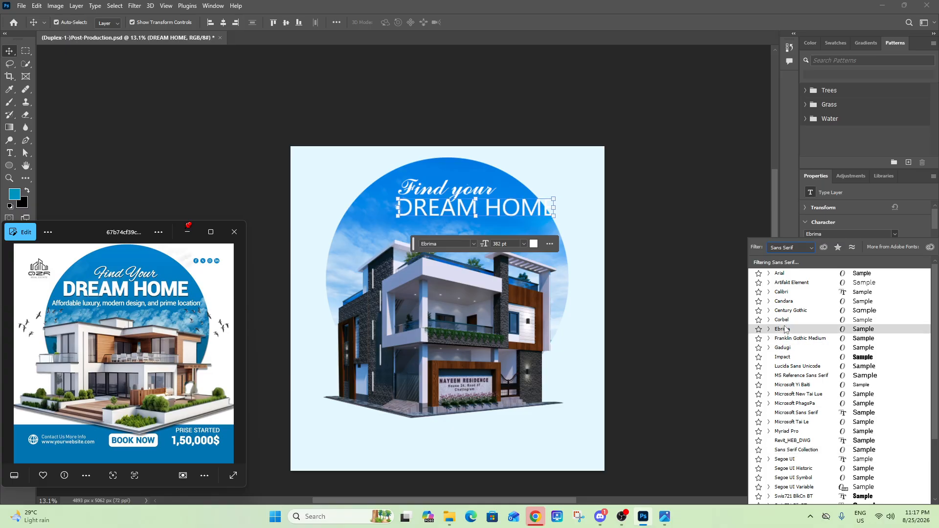
scroll(792, 352, down, 2)
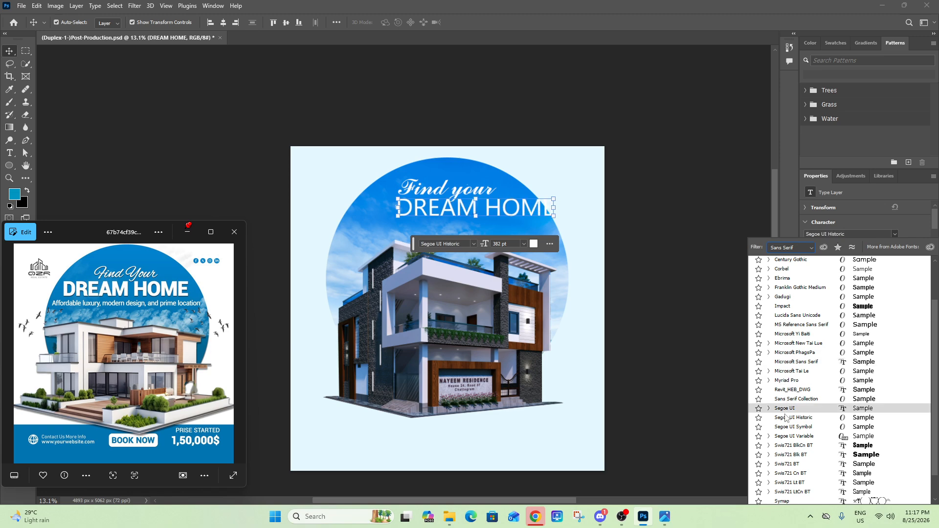
scroll(787, 418, down, 1)
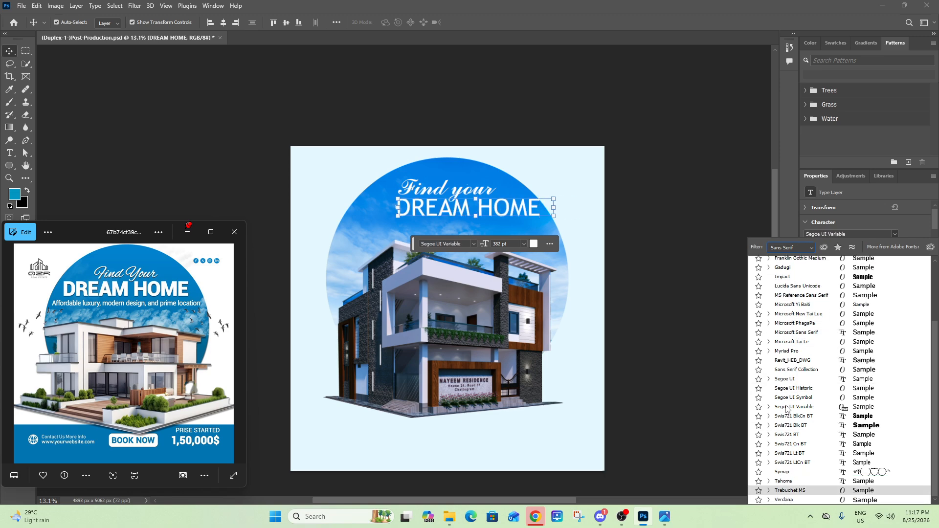
scroll(784, 407, up, 3)
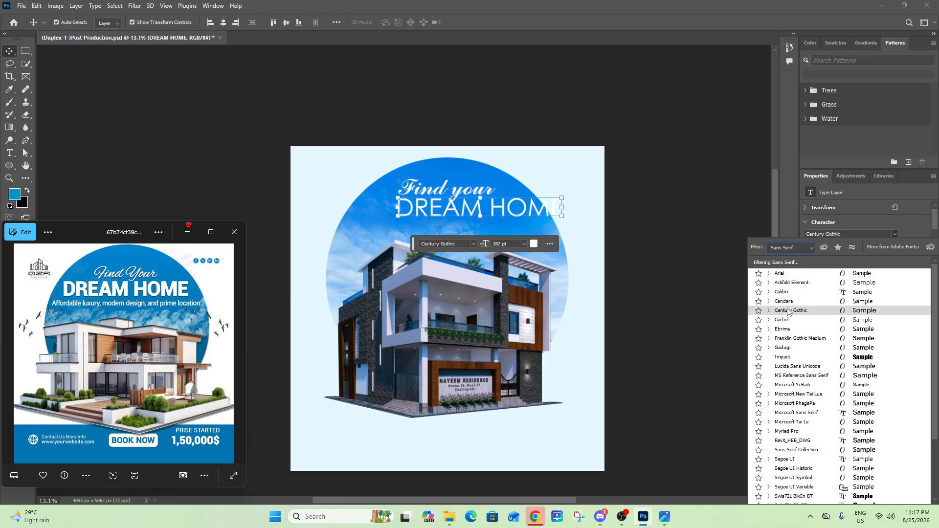
click(861, 233)
text(GOT)
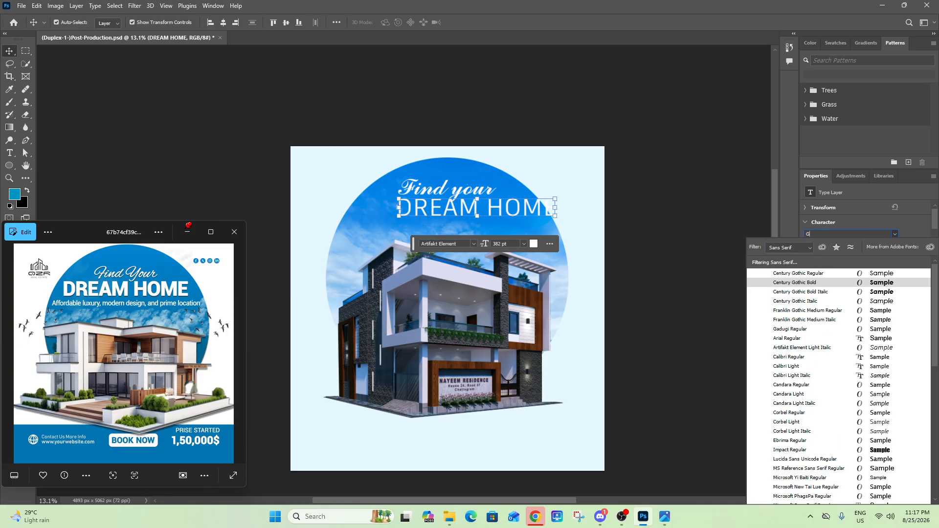
click(806, 287)
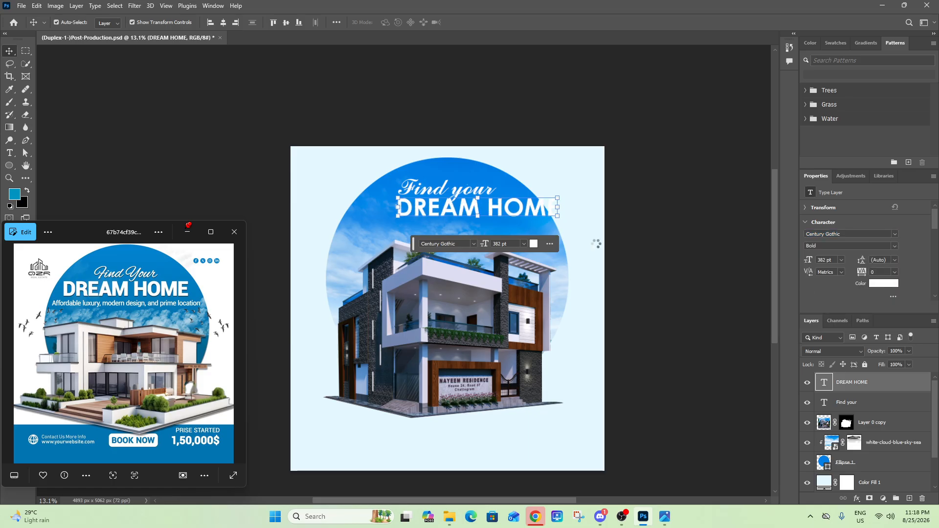
Step: Move the "DREAM HOME" text slightly lower beneath "Find your" and centre it horizontally on the poster
click(896, 247)
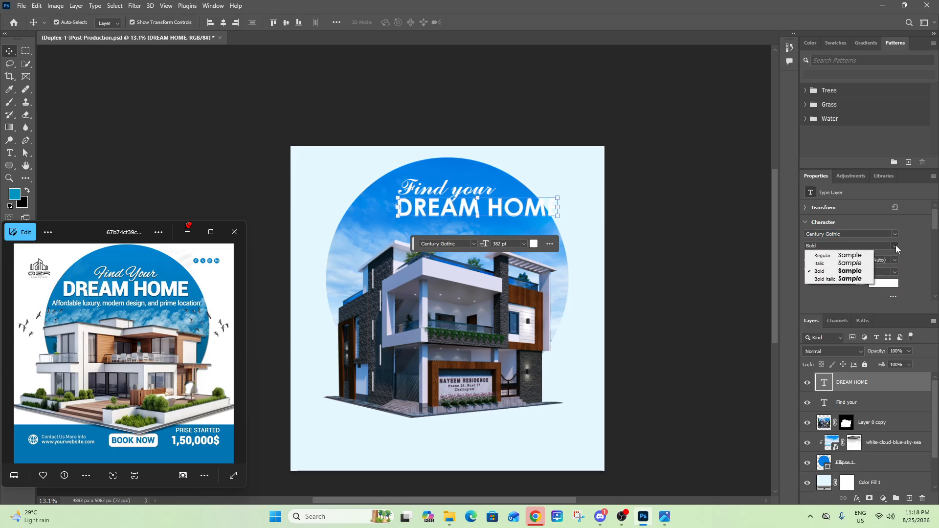
click(896, 246)
drag(469, 211, 443, 220)
click(223, 22)
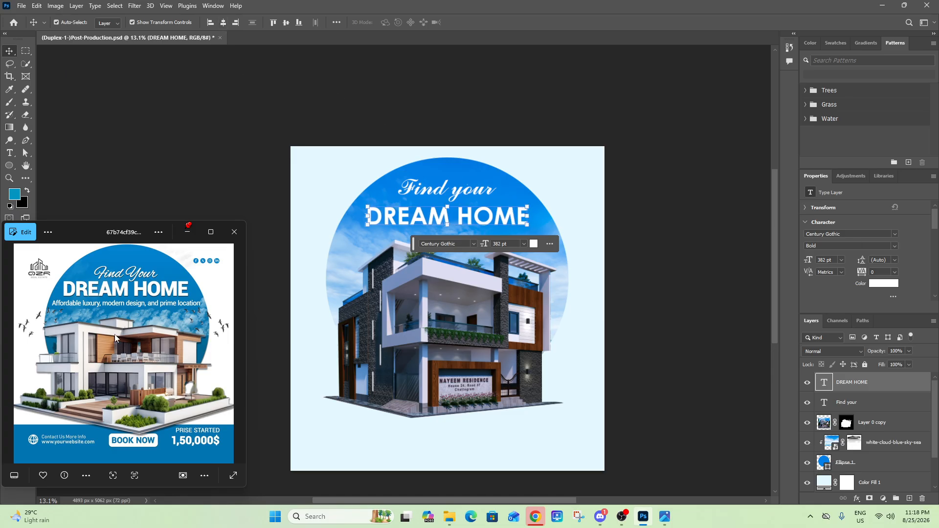
Step: Add a Normal-mode, 100% opacity drop shadow to the "DREAM HOME" text with angle 66°, distance 26 px and size 8 px
double_click(881, 383)
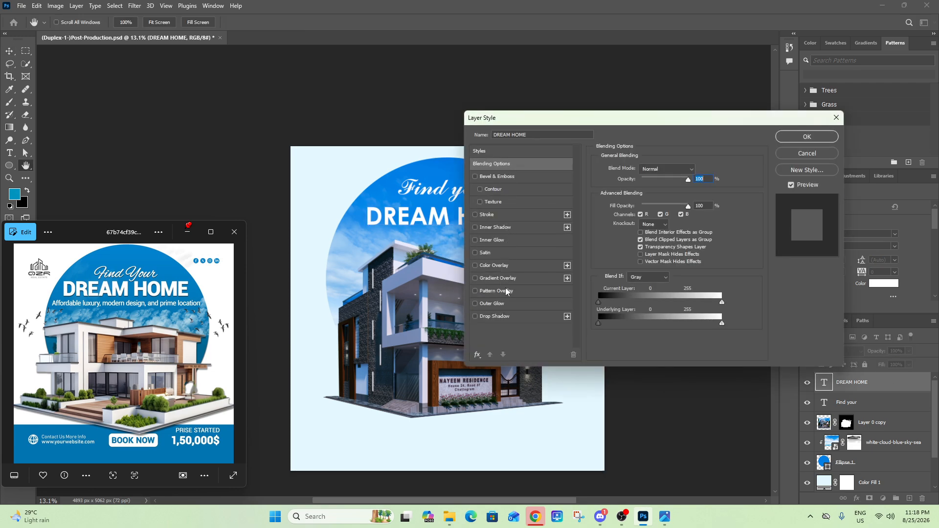
click(495, 316)
drag(602, 117, 677, 136)
drag(725, 201, 756, 200)
click(745, 190)
click(728, 199)
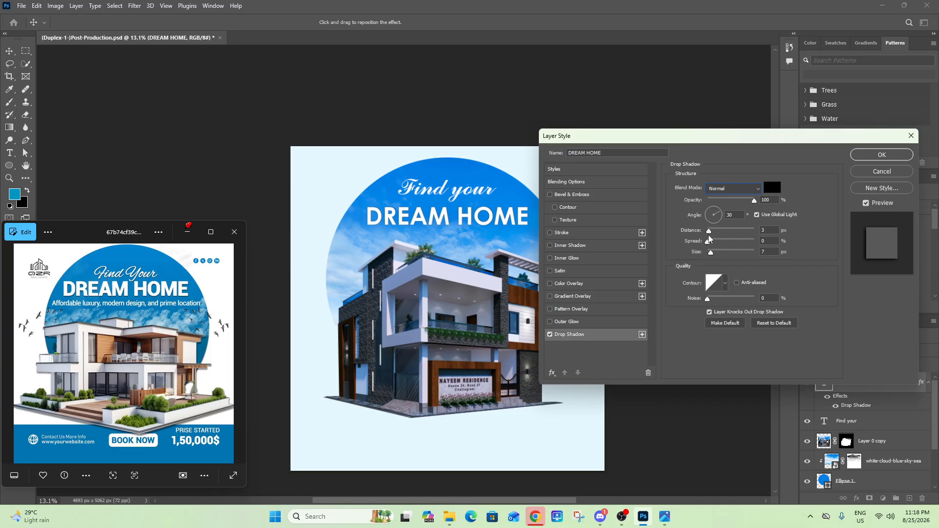
mouse_move(711, 252)
mouse_down()
mouse_move(712, 236)
mouse_move(718, 254)
mouse_up()
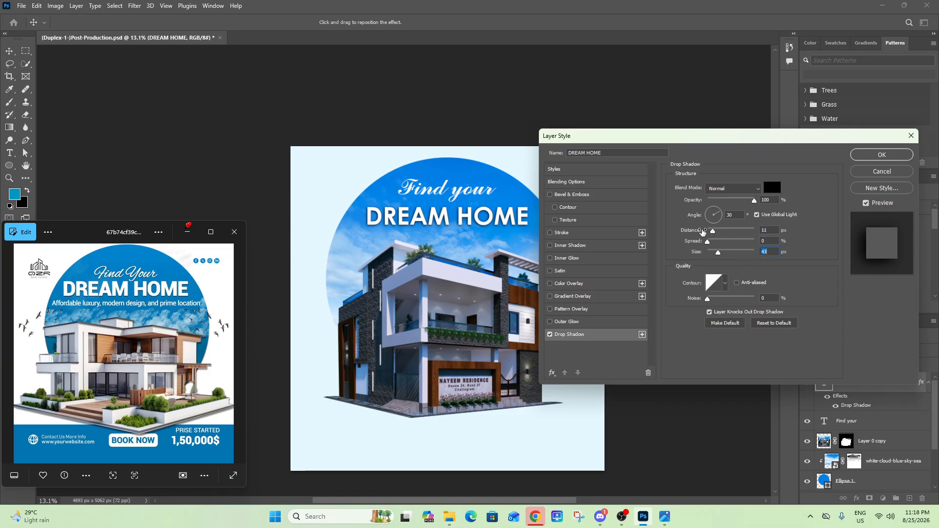
drag(713, 234, 711, 225)
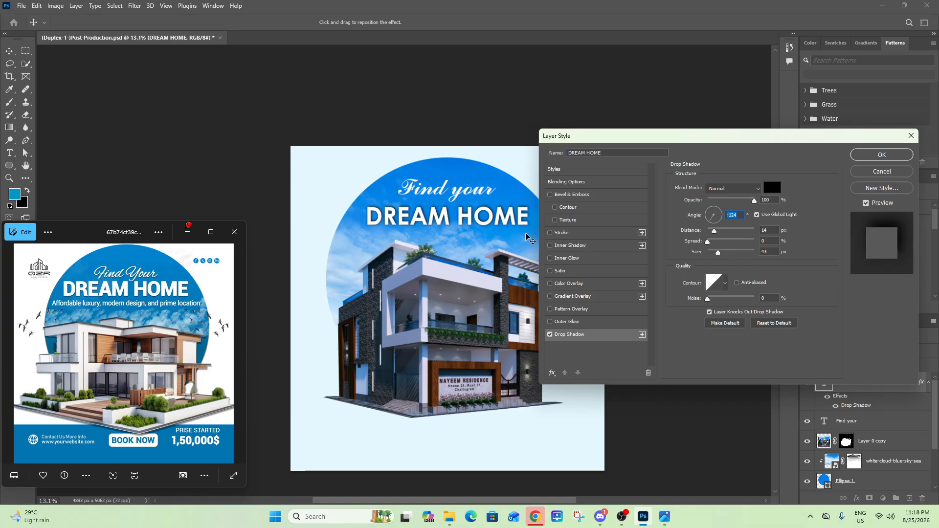
click(717, 209)
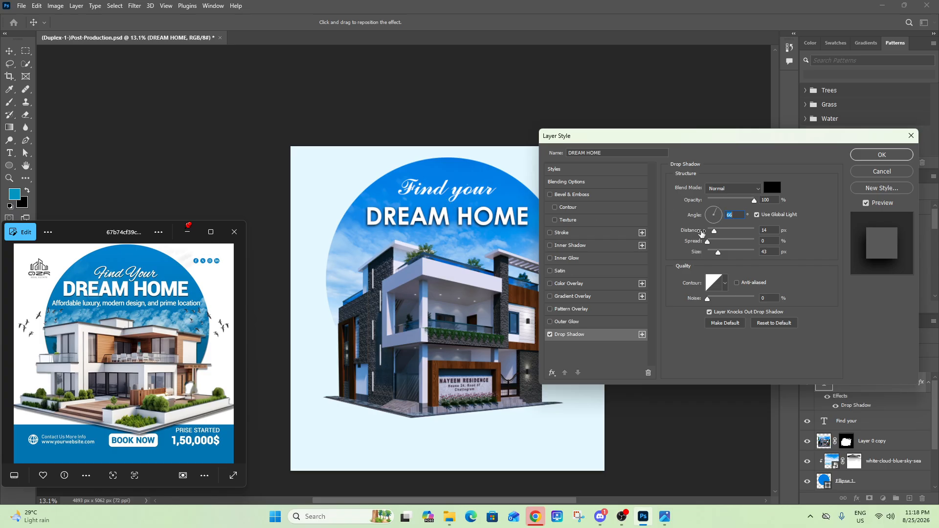
drag(720, 256, 720, 234)
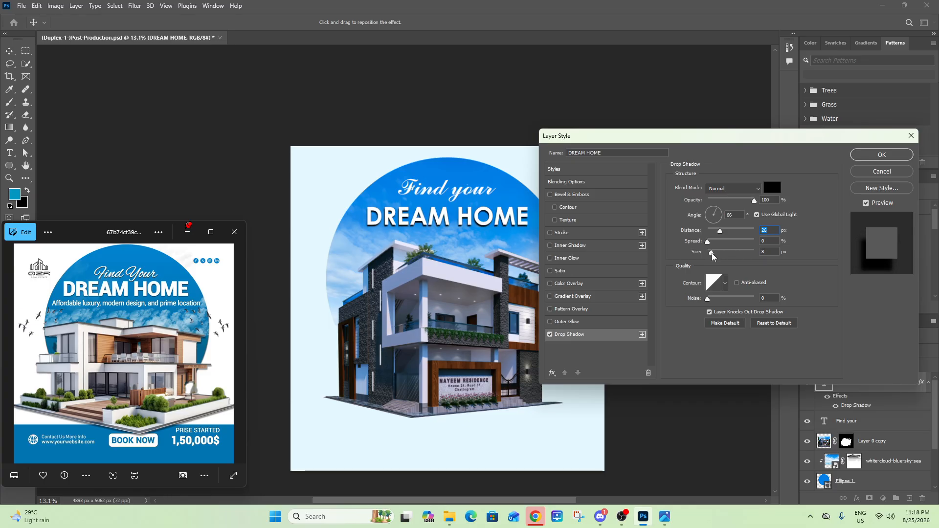
click(882, 154)
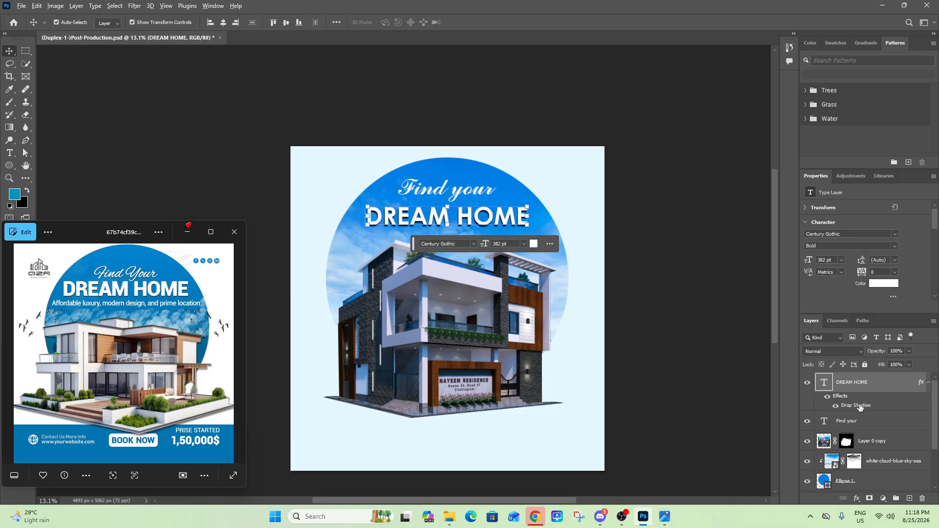
Step: Copy the "DREAM HOME" drop shadow onto the "Find your" text and reduce its distance to 13 px and size to 5 px
drag(860, 407, 863, 428)
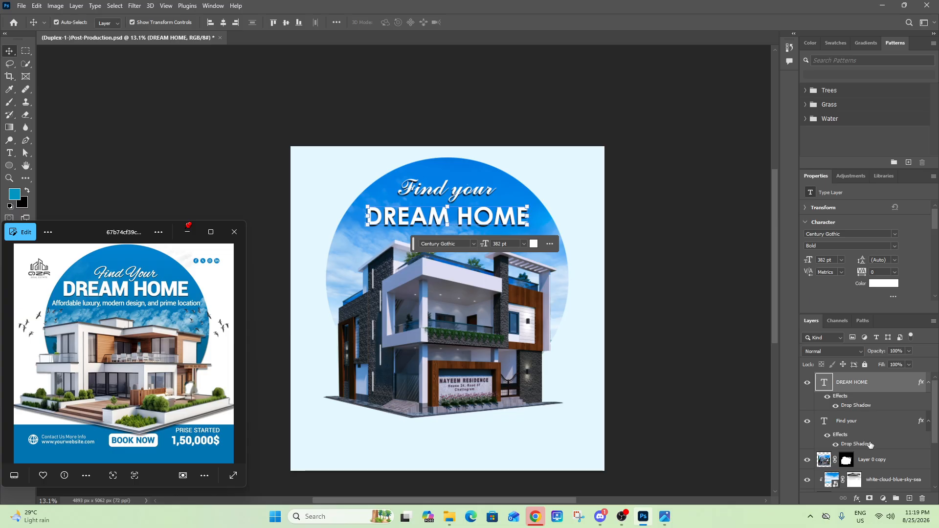
click(869, 444)
double_click(869, 445)
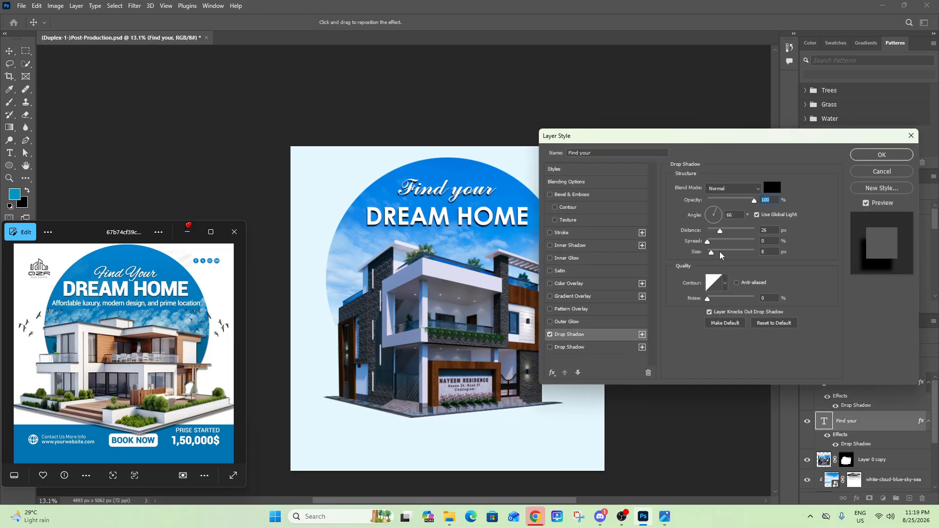
drag(720, 233, 716, 232)
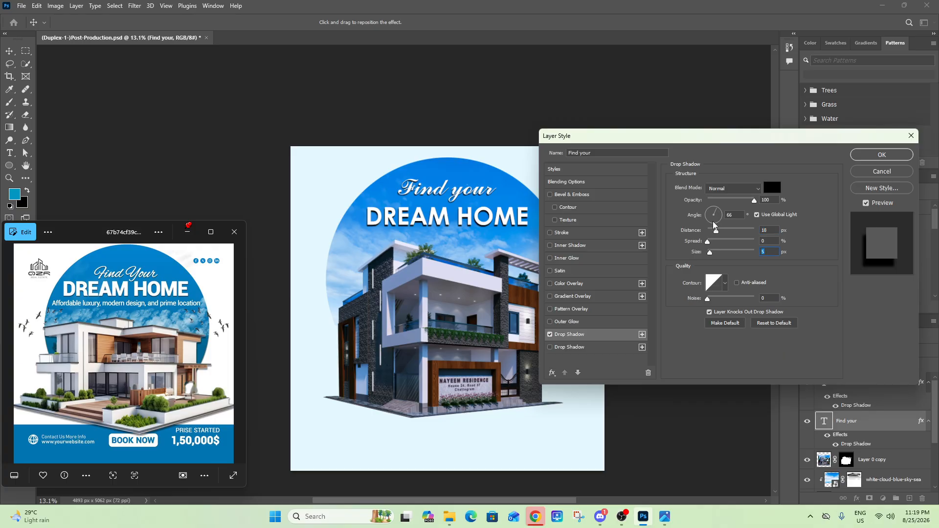
drag(717, 234, 715, 235)
click(883, 155)
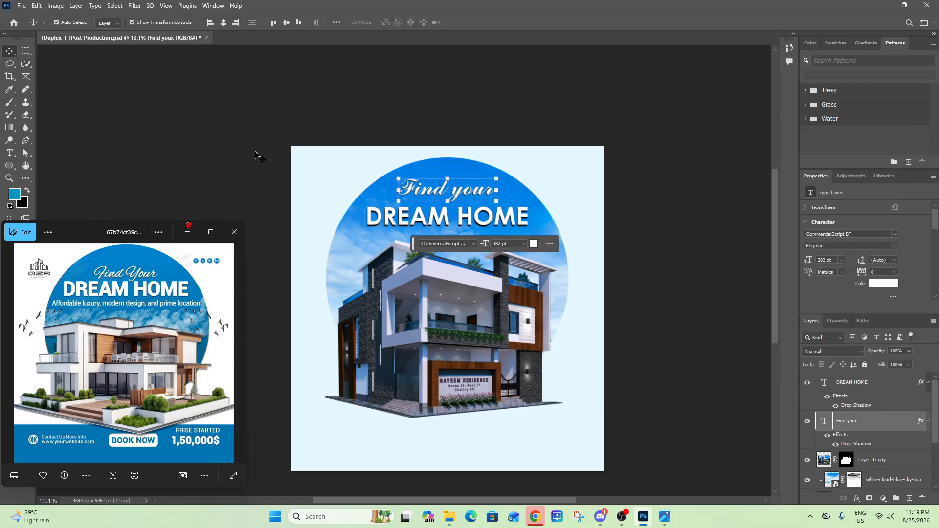
Step: Duplicate the "Find your" text below "DREAM HOME" and replace the copy's wording with "Affordabel luxury, modern des"
drag(446, 190, 436, 236)
double_click(406, 237)
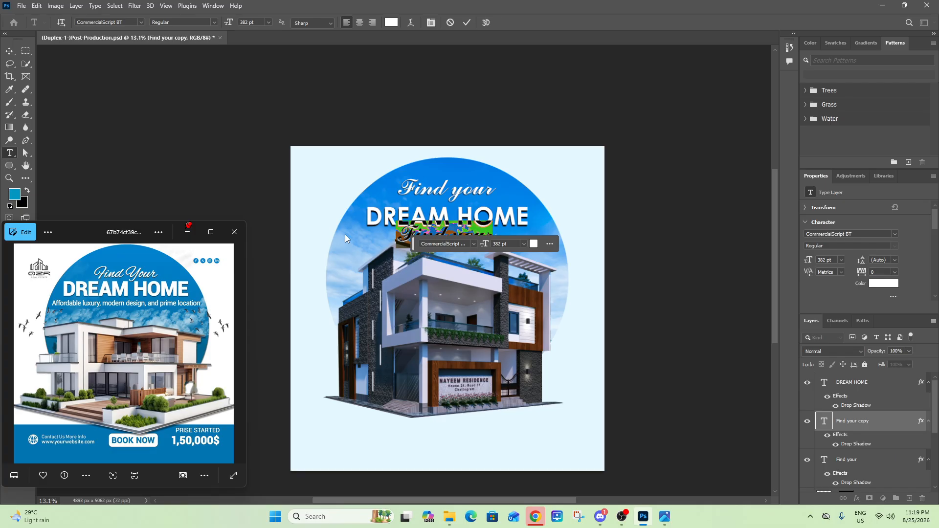
key(BackSpace)
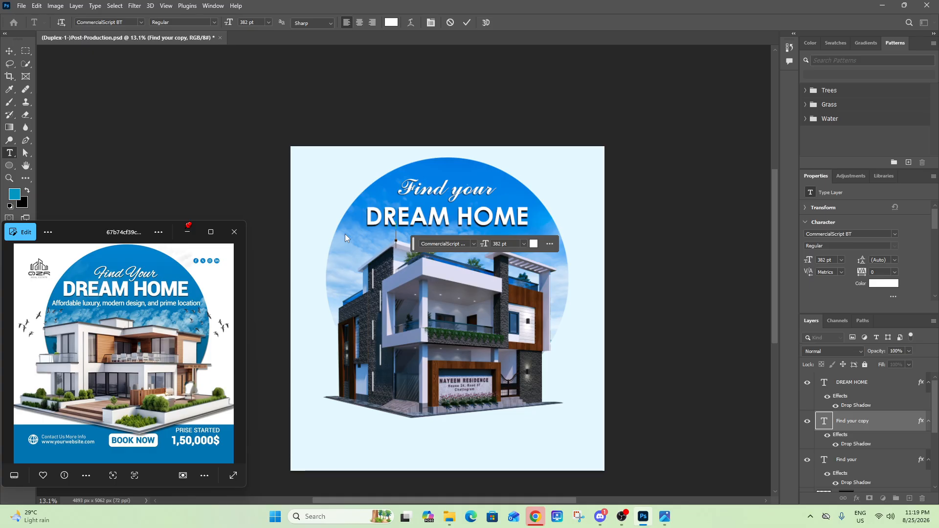
text(Affordable luxury, mo)
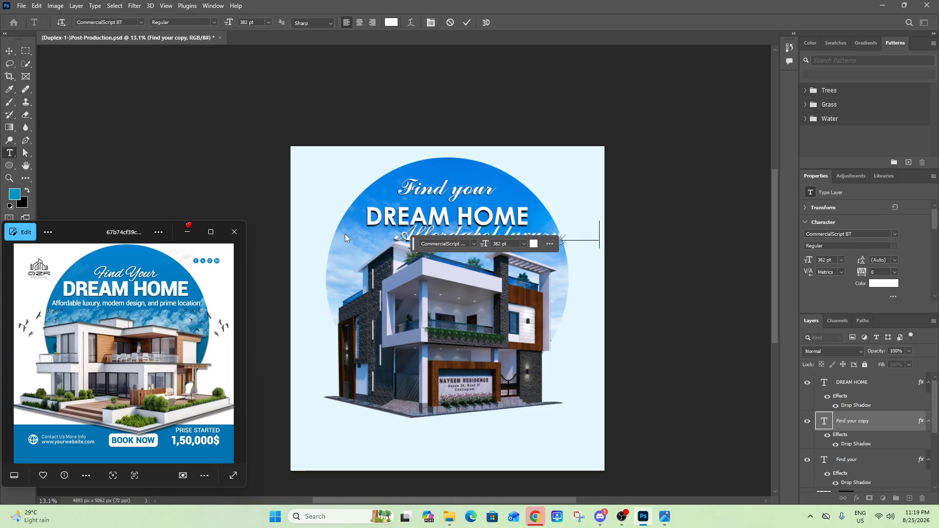
key(BackSpace)
key(BackSpace)
text(modern de)
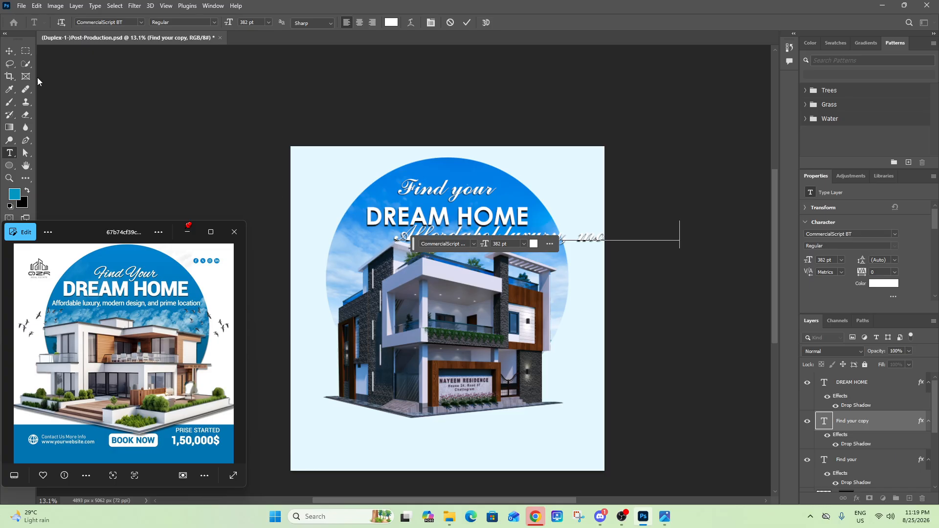
Step: Shift the tagline back over the poster and complete its wording to "Affordabel luxury, modern design, and prime location"
click(8, 51)
drag(592, 241, 482, 247)
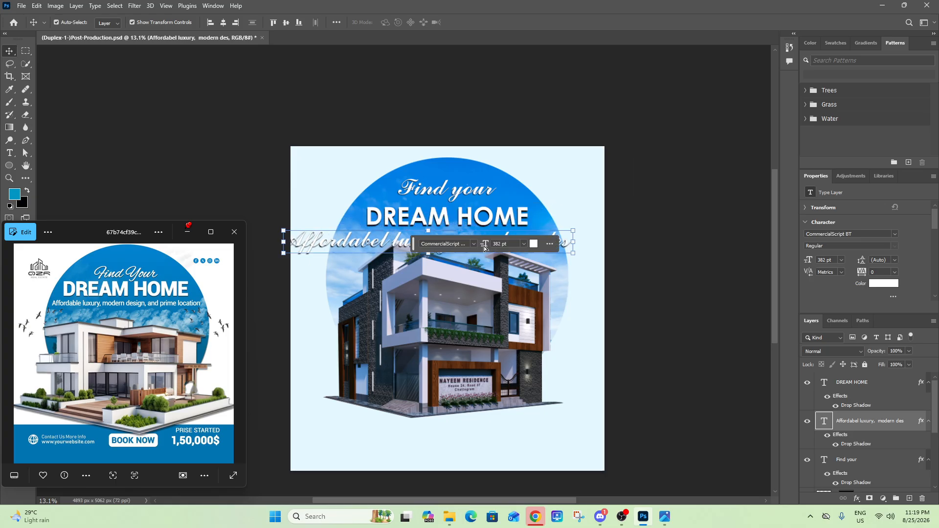
double_click(566, 248)
text(i)
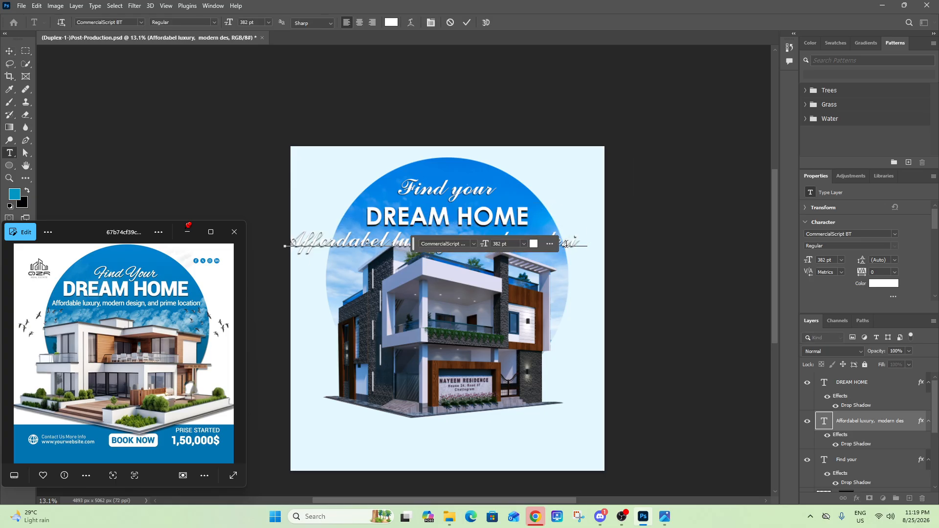
text(gn, and prime location)
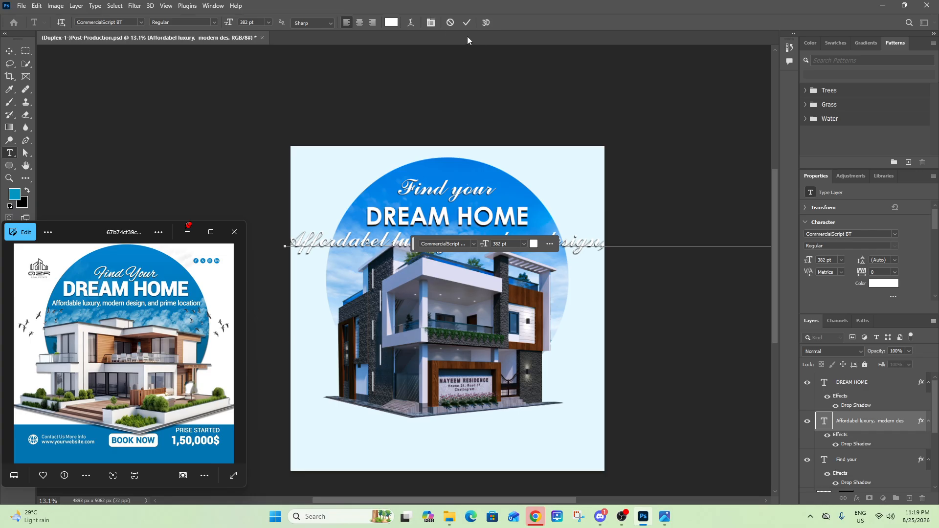
click(467, 22)
key(v)
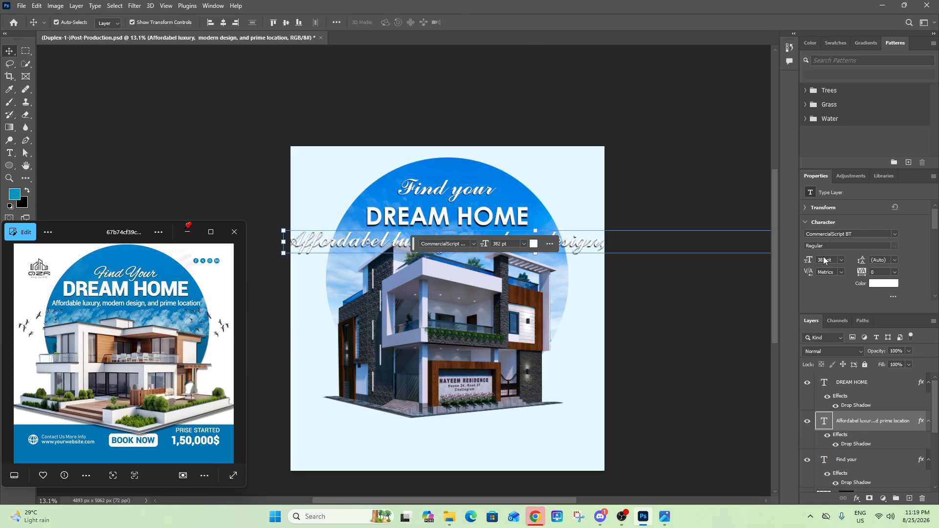
Step: Reduce the tagline's text size to 204 pt and change its font to Arial
drag(810, 263, 724, 292)
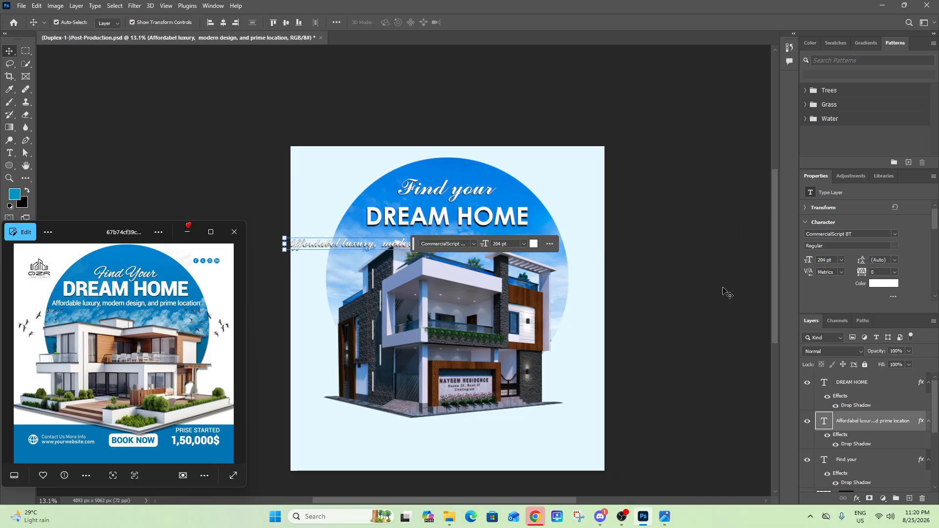
click(894, 235)
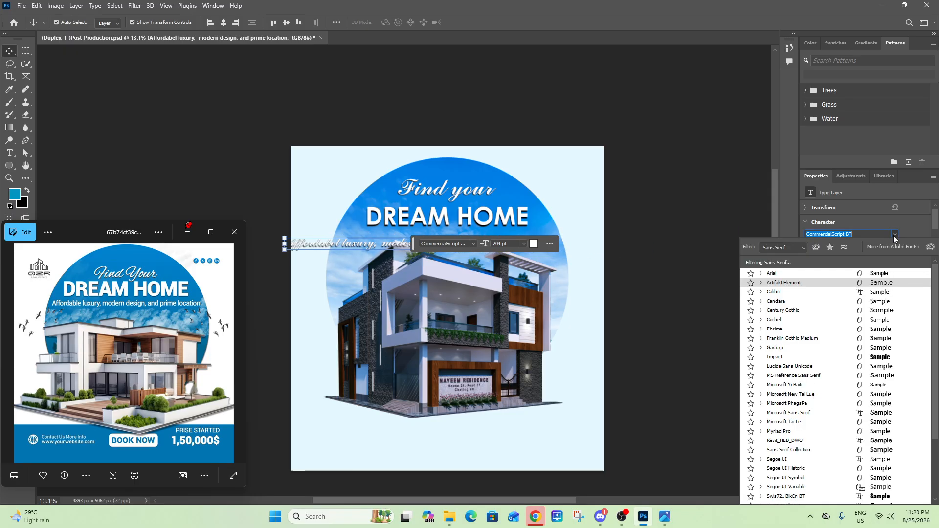
click(784, 250)
click(783, 257)
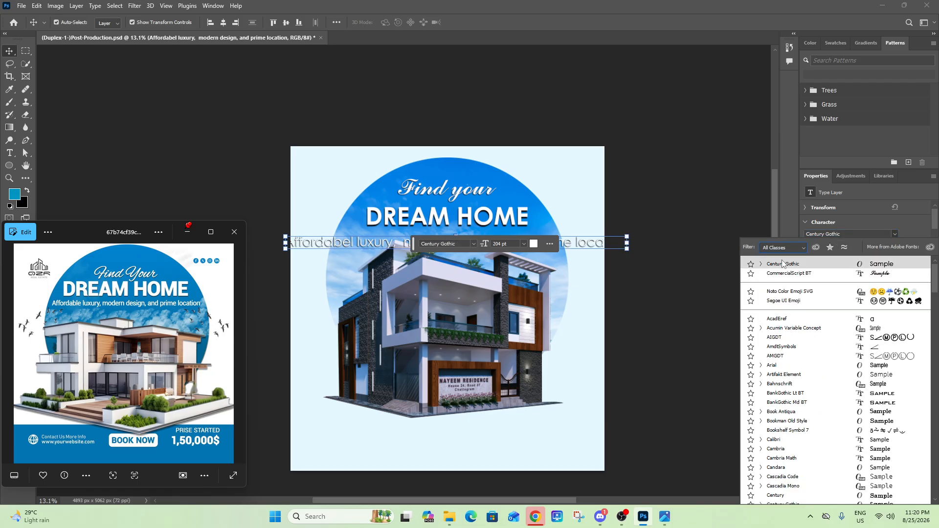
click(781, 369)
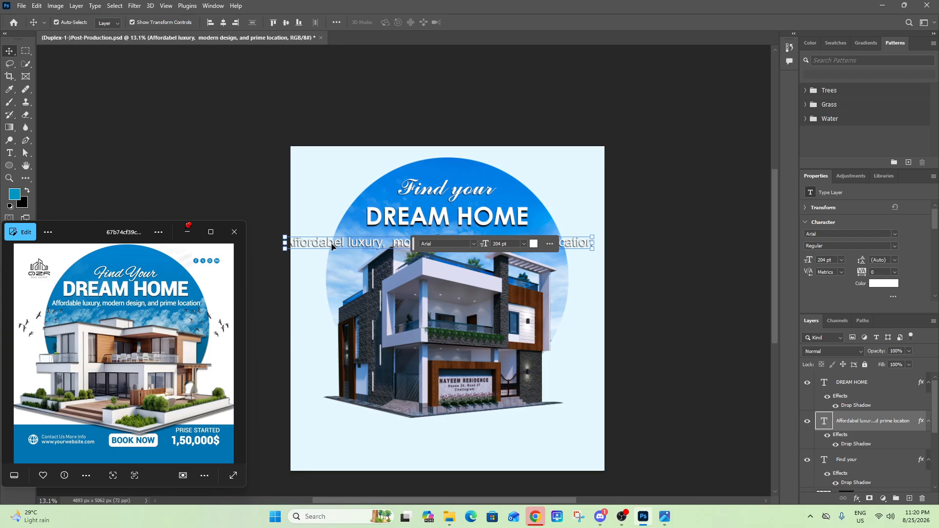
Step: Scale the tagline down to about 69% (141.44 pt) and place it just beneath "DREAM HOME" within the circle
drag(352, 244, 375, 247)
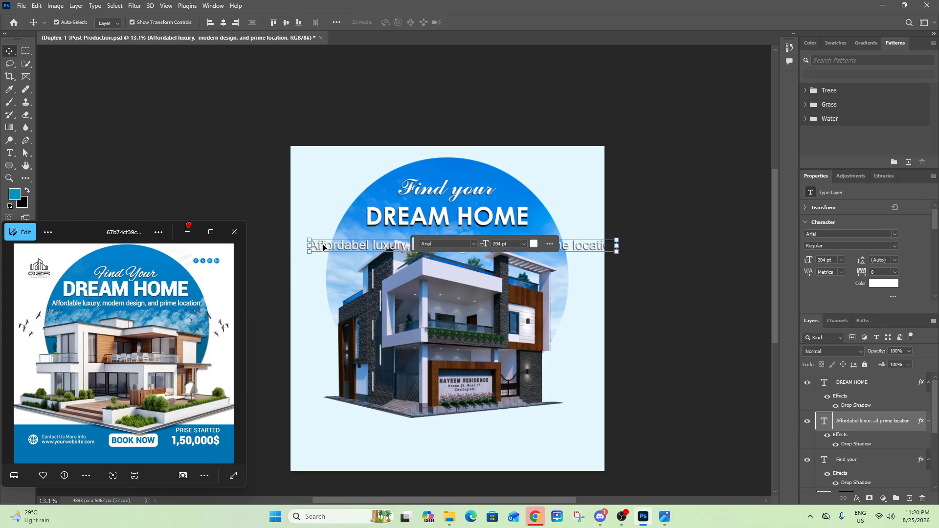
drag(309, 241, 398, 252)
drag(527, 252, 466, 241)
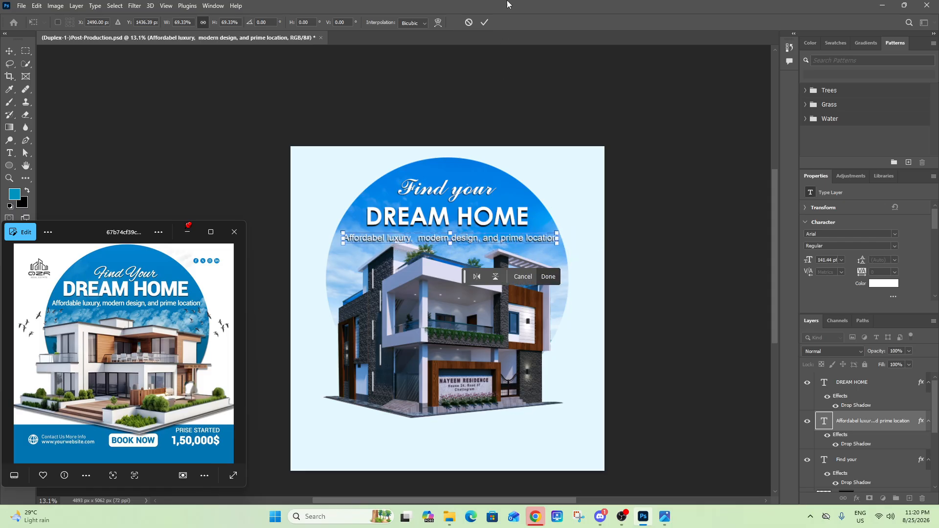
click(485, 22)
click(545, 142)
Step: Reduce the tagline's drop shadow to a size of 3 px and a distance of about 8 px
scroll(454, 242, up, 3)
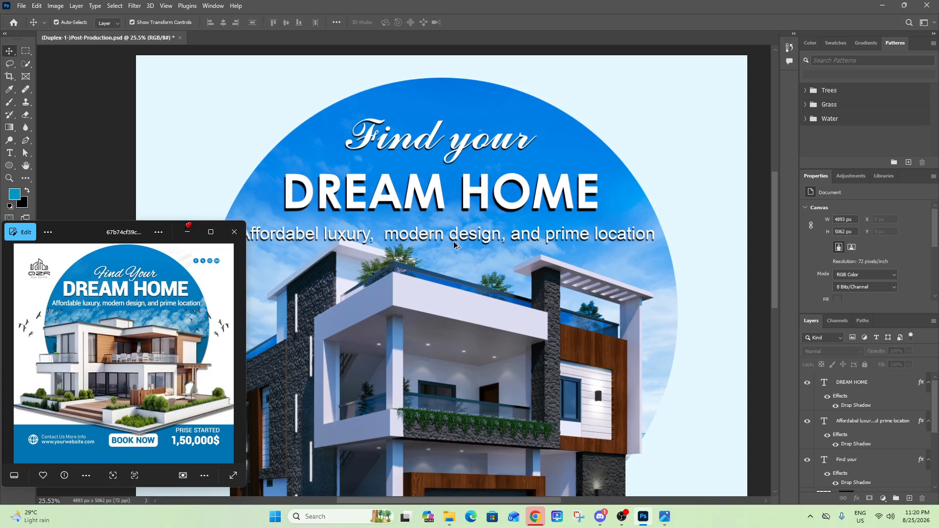
click(454, 242)
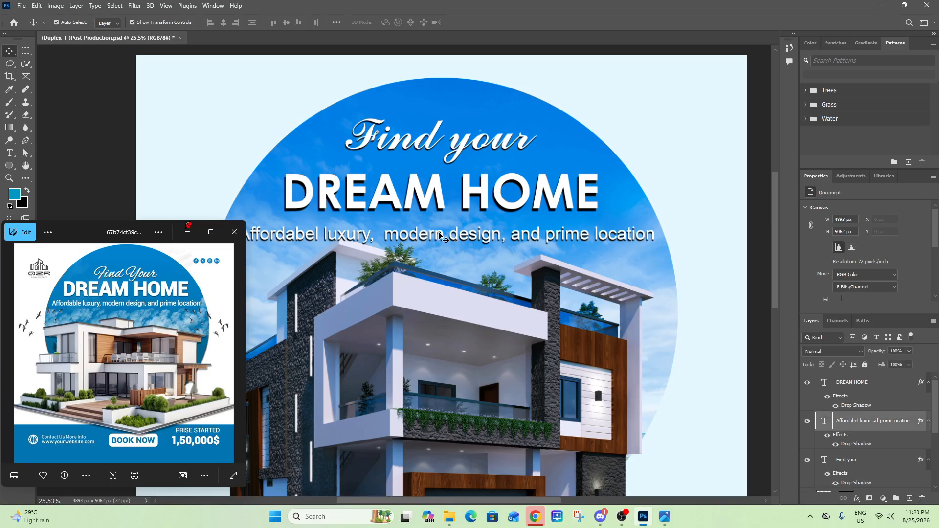
double_click(864, 446)
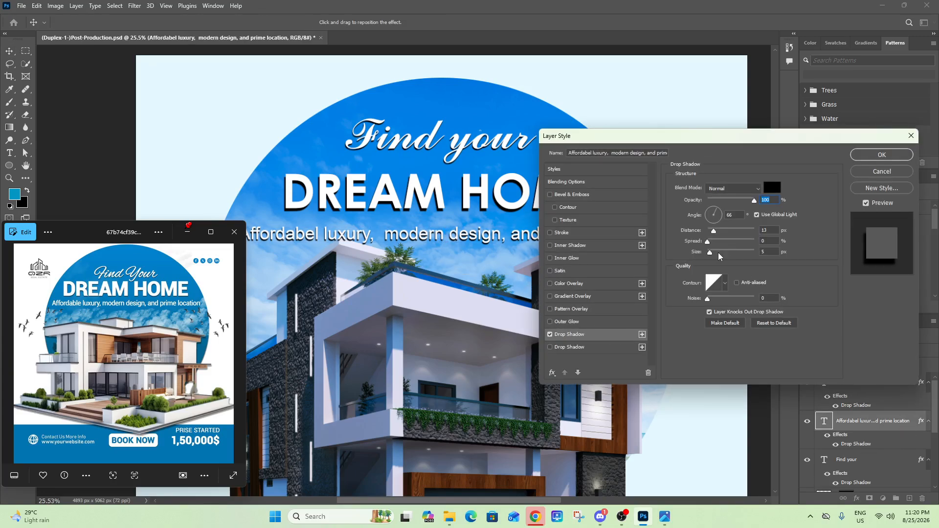
click(772, 250)
text(3)
key(Return)
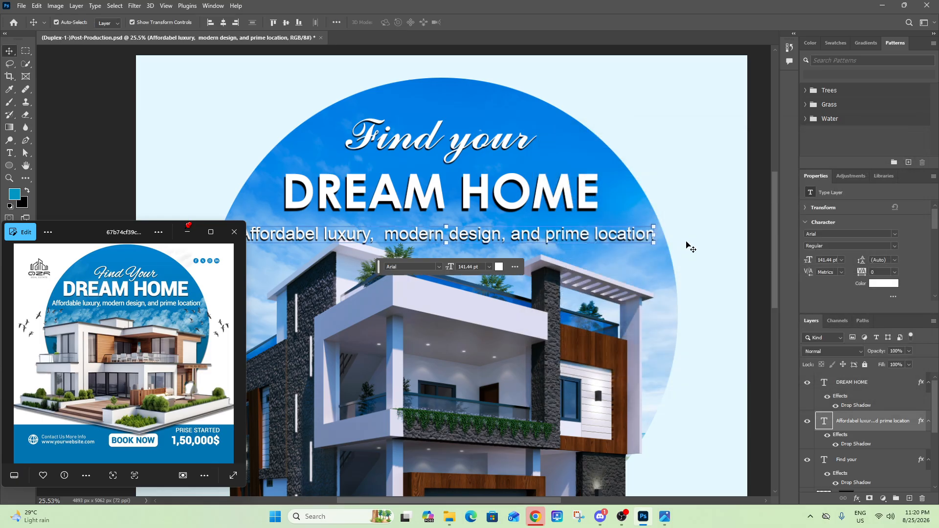
double_click(866, 445)
click(764, 230)
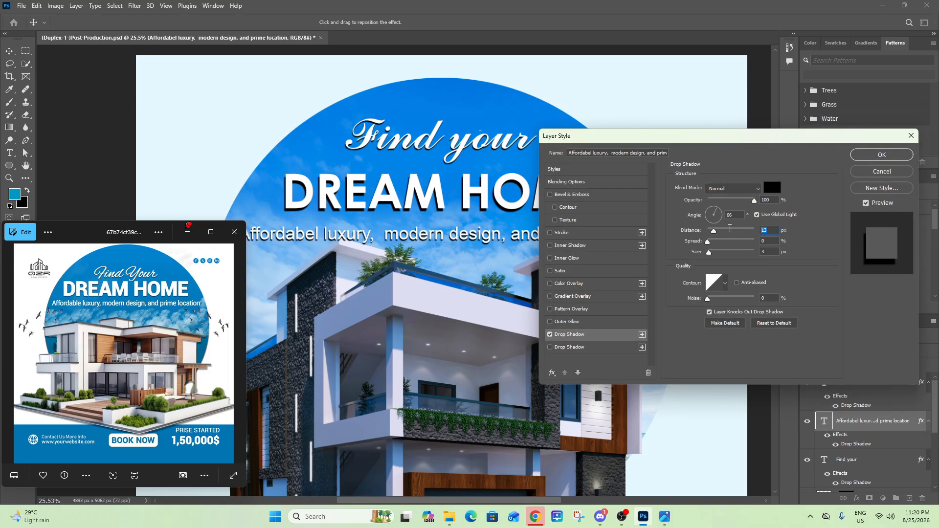
drag(715, 235, 712, 237)
click(882, 154)
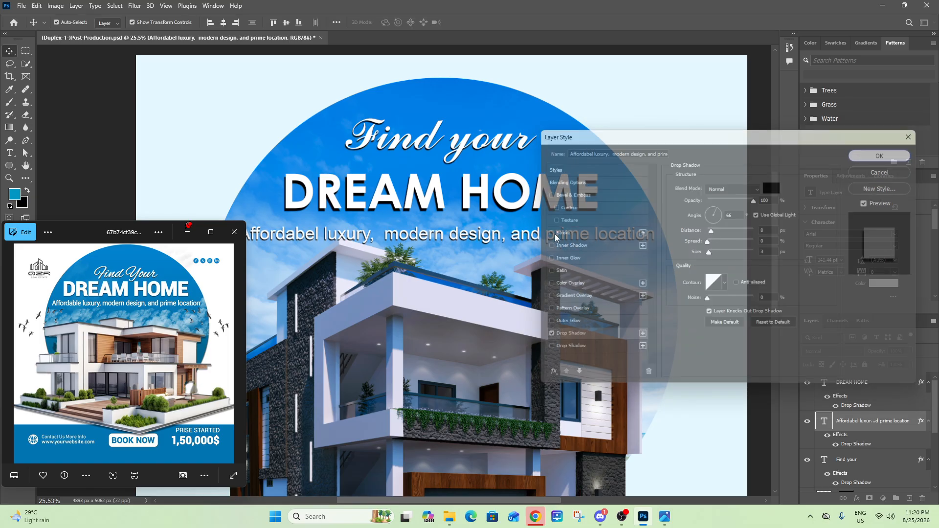
Step: Nudge the tagline slightly upward, centre it horizontally on the poster and deselect it
scroll(400, 270, down, 2)
scroll(400, 237, up, 3)
drag(427, 245, 428, 238)
click(223, 22)
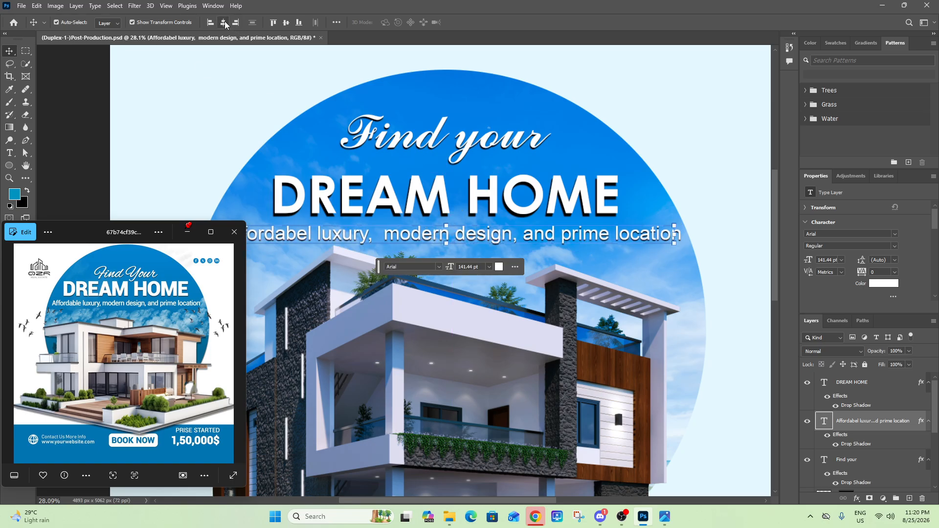
scroll(563, 219, down, 4)
click(653, 167)
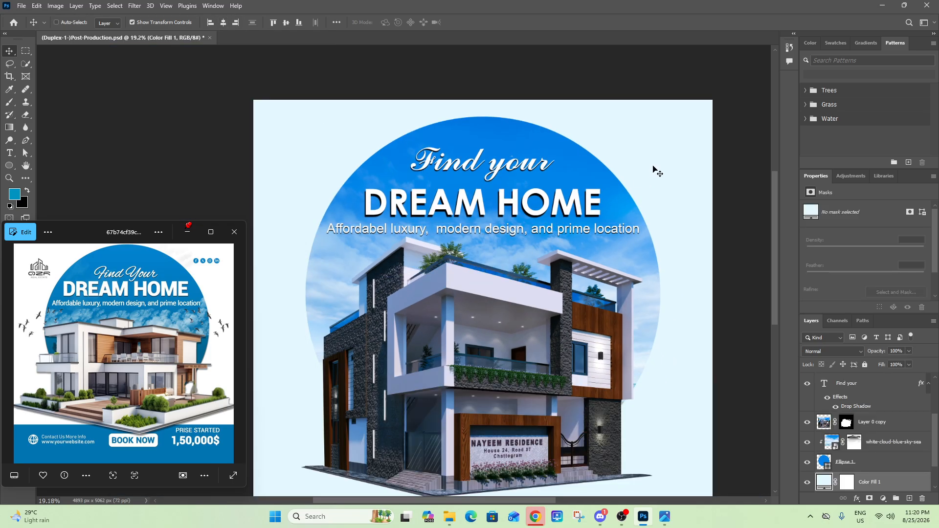
Step: Reduce the "DREAM HOME" headline's drop shadow to a distance of 10 px and a size of 4 px
scroll(501, 247, down, 4)
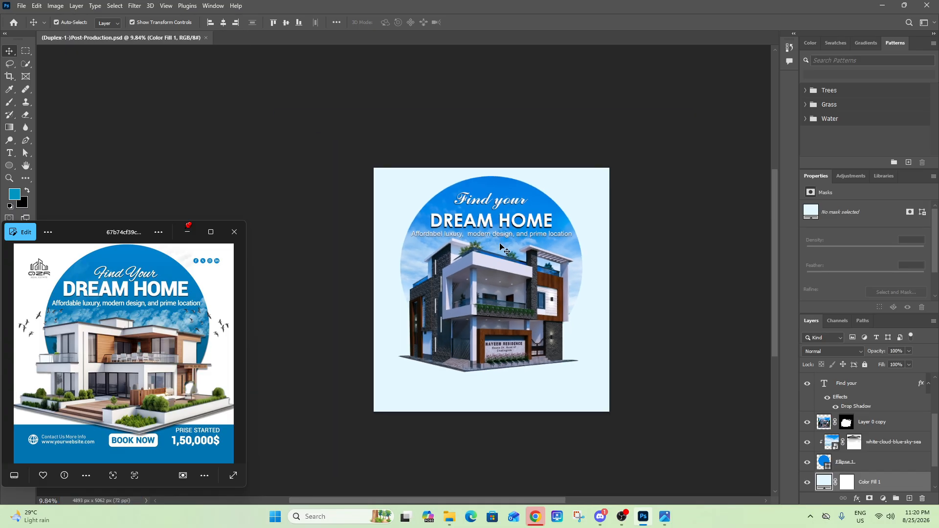
scroll(501, 247, up, 3)
click(478, 216)
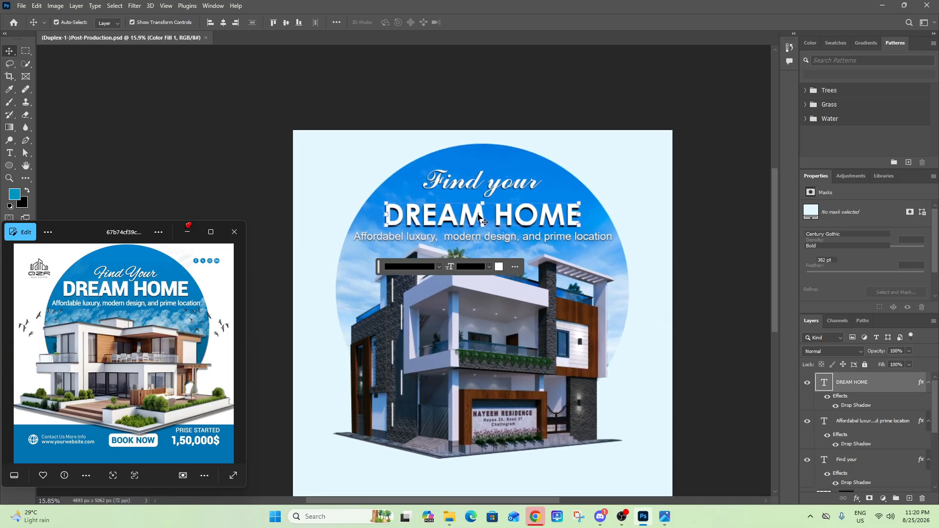
double_click(862, 406)
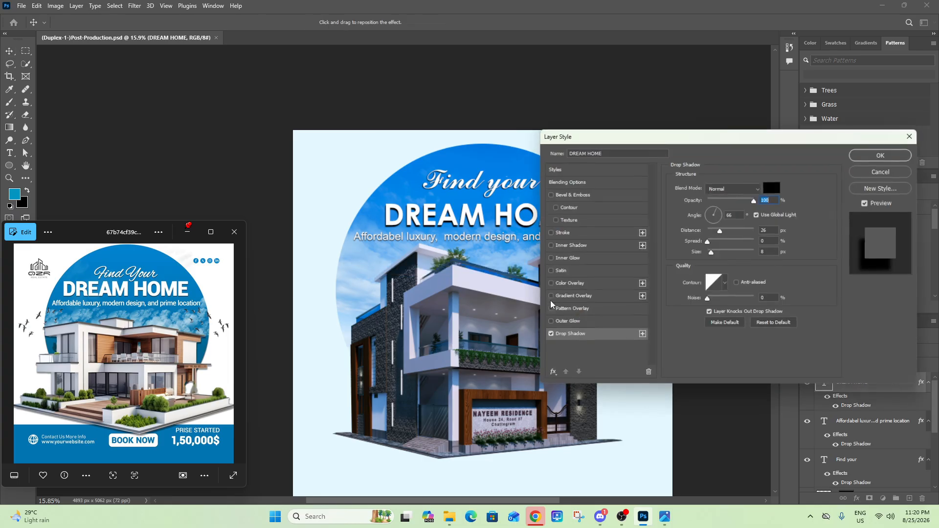
drag(719, 235, 714, 234)
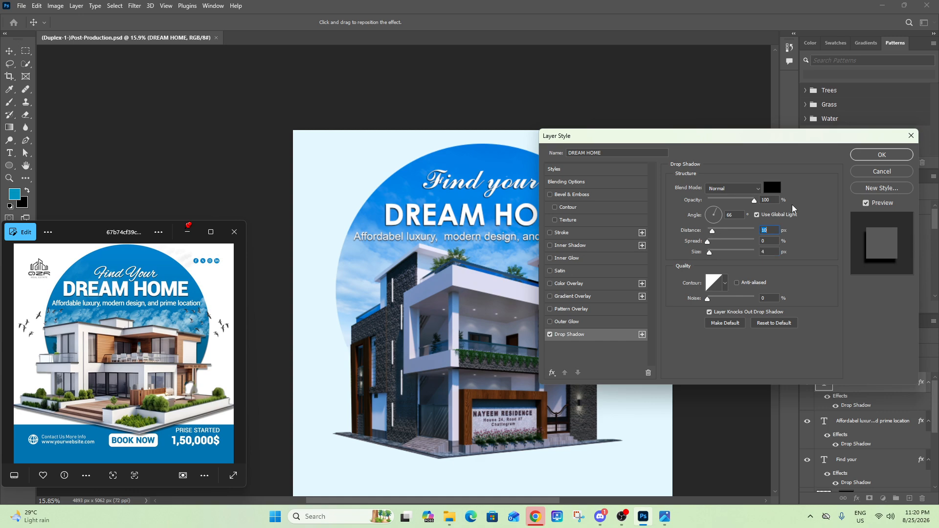
click(882, 154)
scroll(421, 212, down, 1)
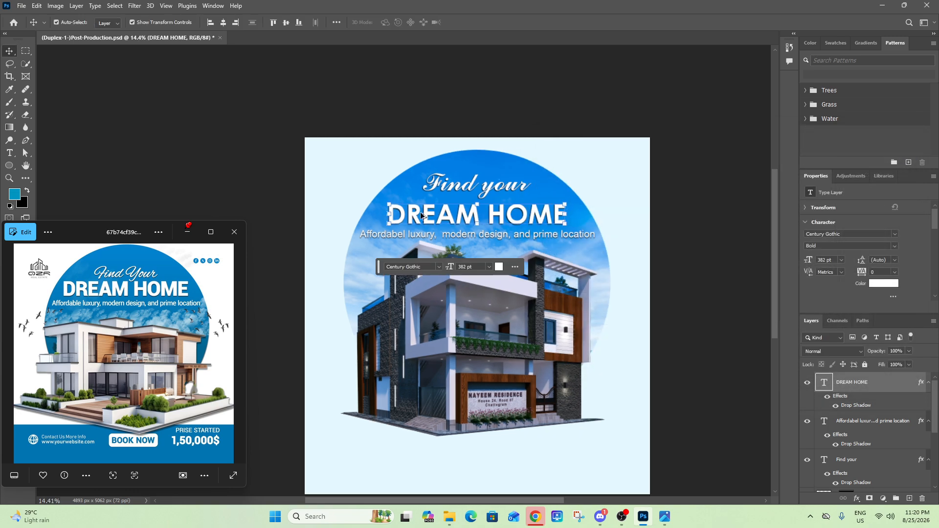
Step: Make the tagline bold and scale it down to about 92% (130.07 pt) so it fits within the circle
scroll(489, 226, up, 5)
click(491, 239)
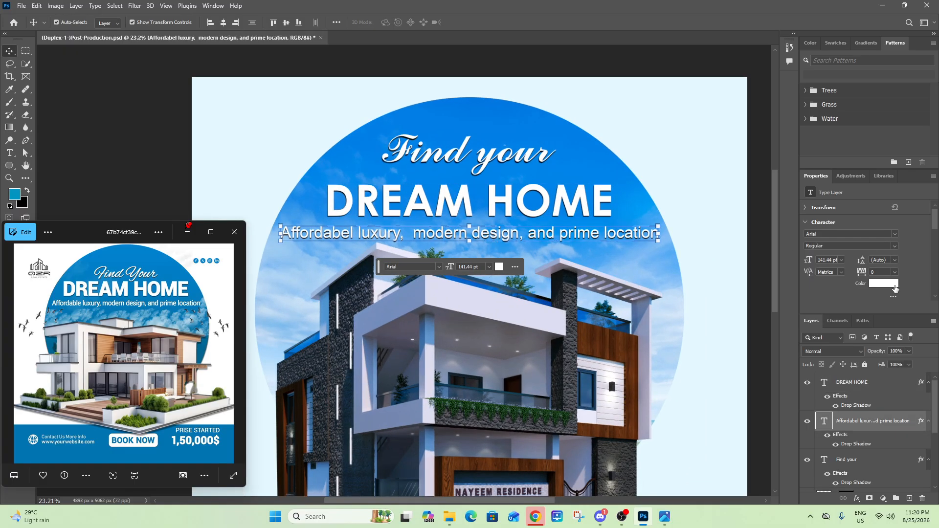
click(889, 242)
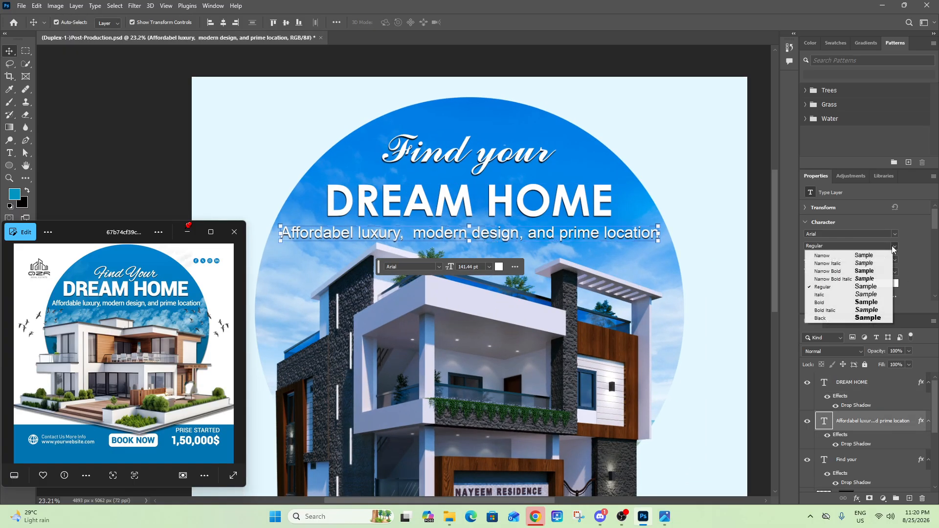
click(835, 303)
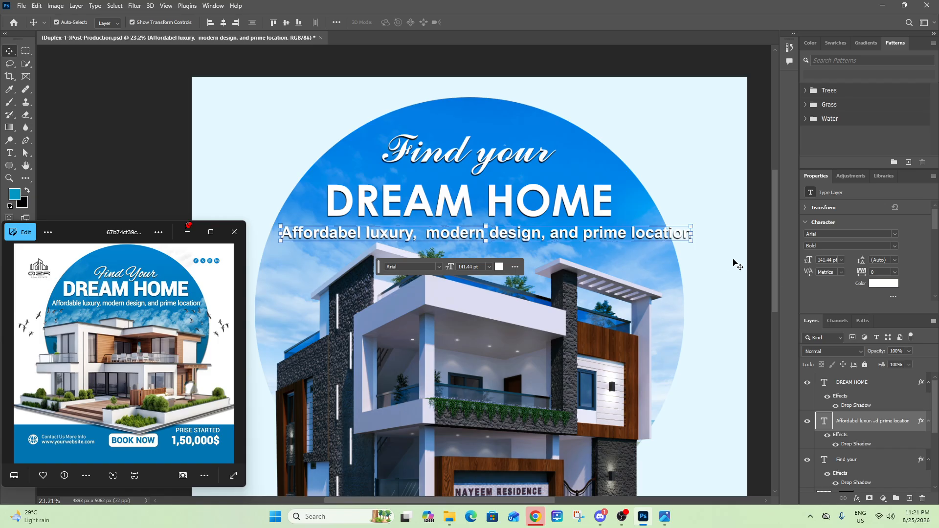
drag(693, 240, 659, 240)
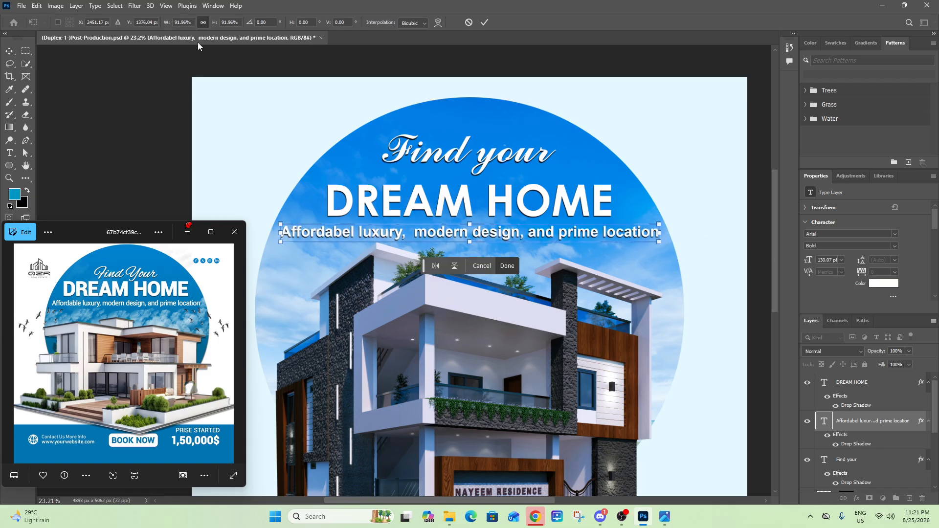
click(485, 22)
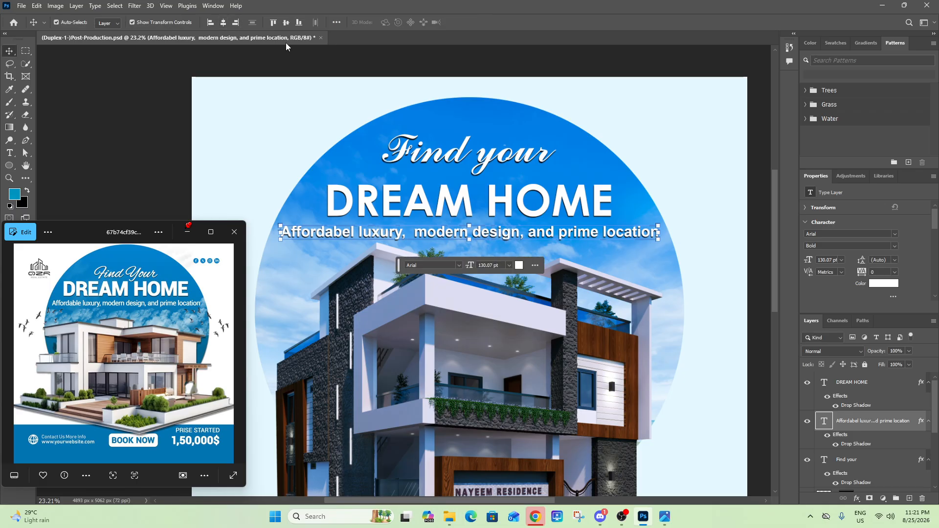
Step: Deselect the tagline and save the poster document
click(662, 168)
scroll(566, 224, down, 3)
key(ctrl+s)
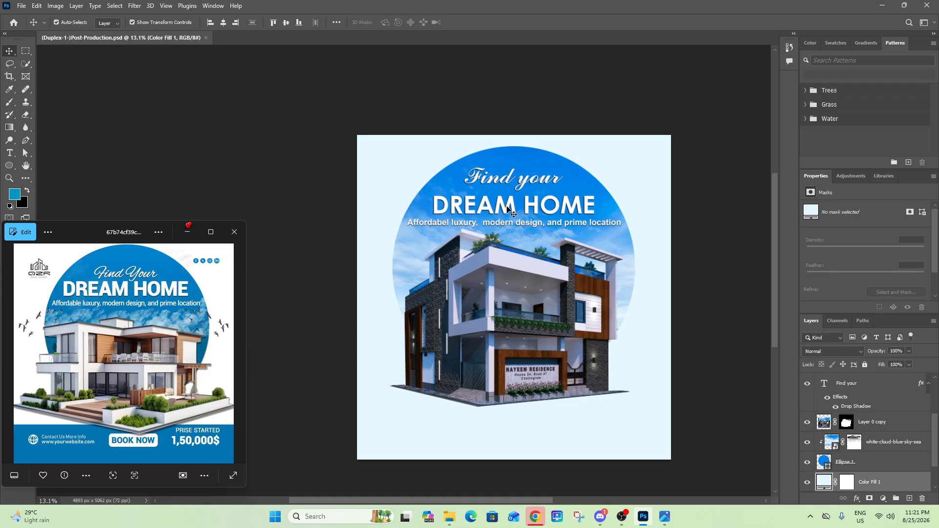
Step: Nudge the "DREAM HOME" headline slightly upward, closer to "Find your"
click(507, 207)
key(shift+Up)
key(shift+Up)
key(shift+Up)
key(shift+Up)
key(shift+Up)
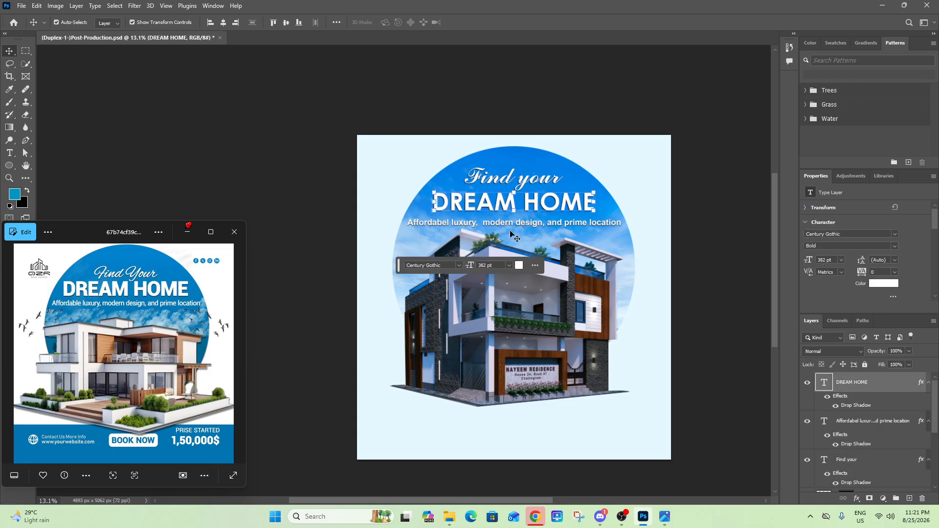
Step: Nudge the tagline upward to sit closer beneath "DREAM HOME", and save the document
click(516, 224)
key(shift+Up)
key(shift+Up)
key(shift+Up)
key(shift+Up)
key(shift+Up)
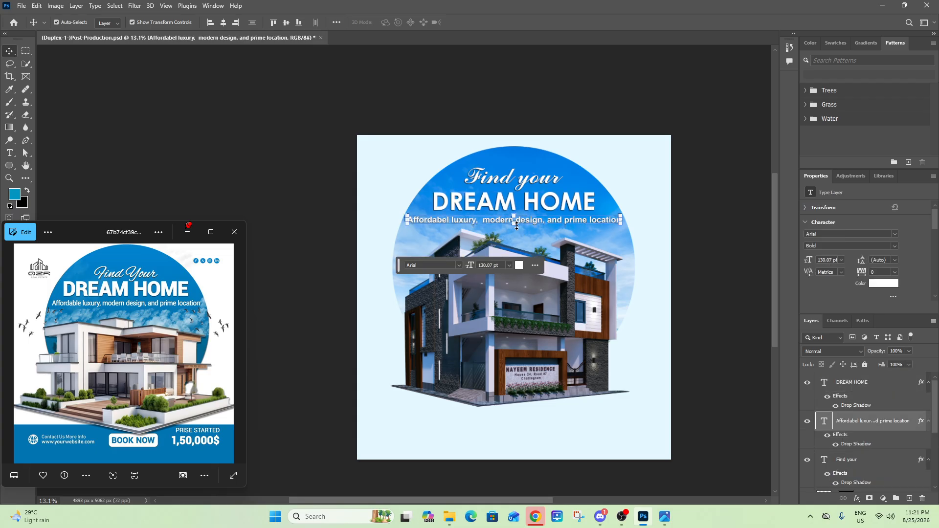
click(625, 177)
scroll(392, 201, down, 3)
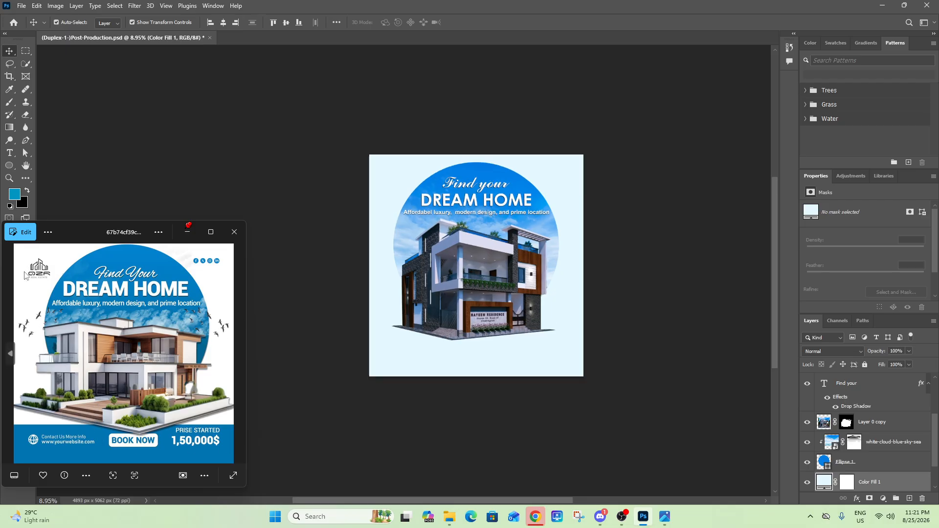
key(ctrl+s)
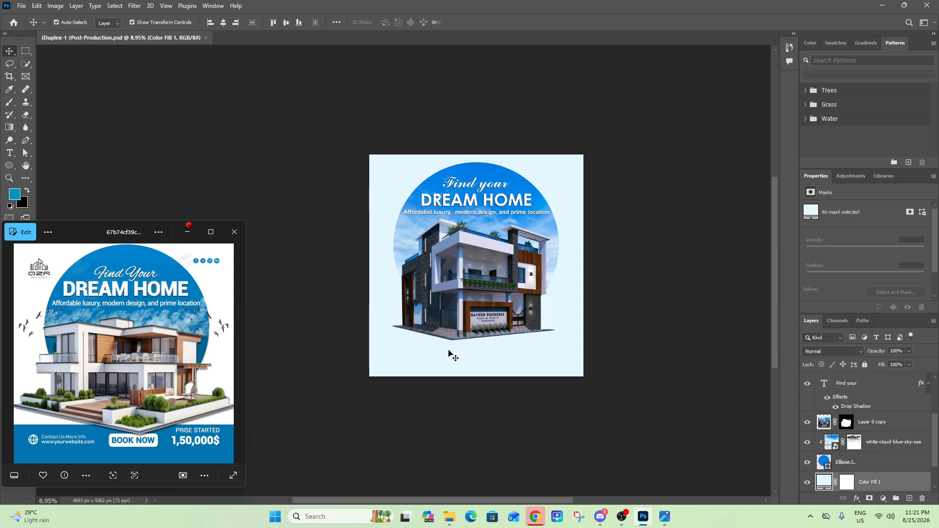
Step: Add a drop shadow to the cut-out house layer with a size of 24 px and a distance of 18 px
scroll(450, 353, up, 2)
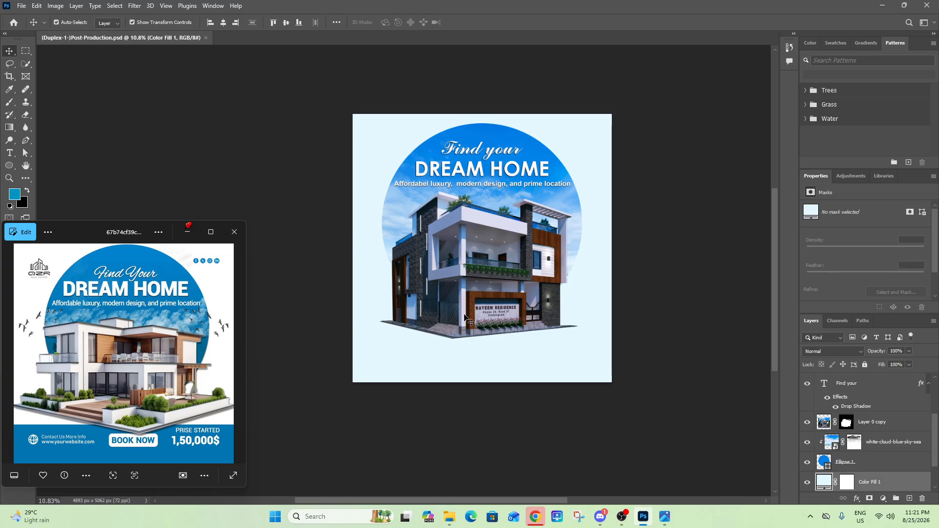
click(463, 294)
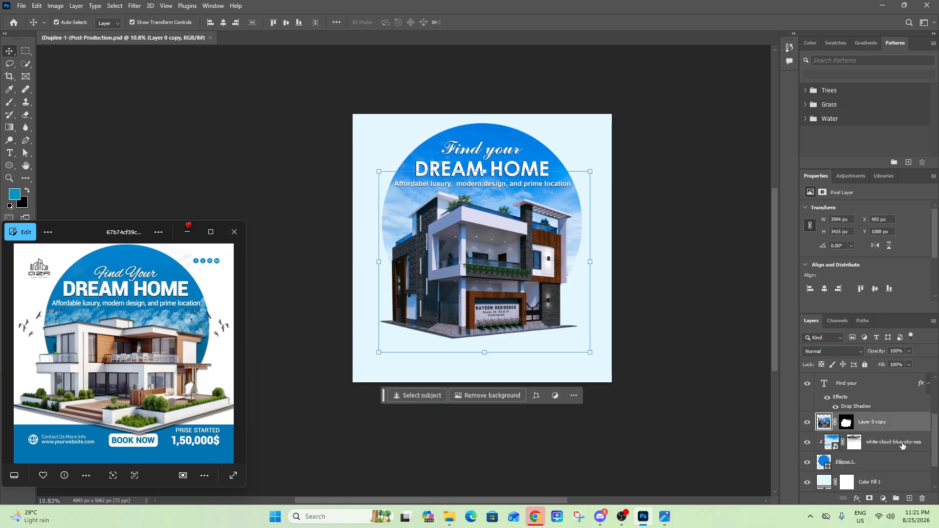
double_click(913, 425)
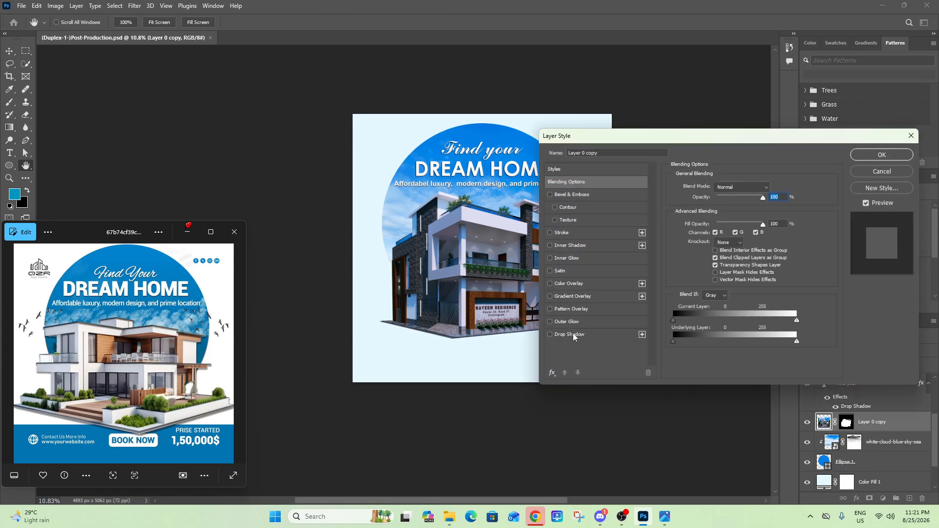
click(571, 335)
drag(655, 145, 732, 174)
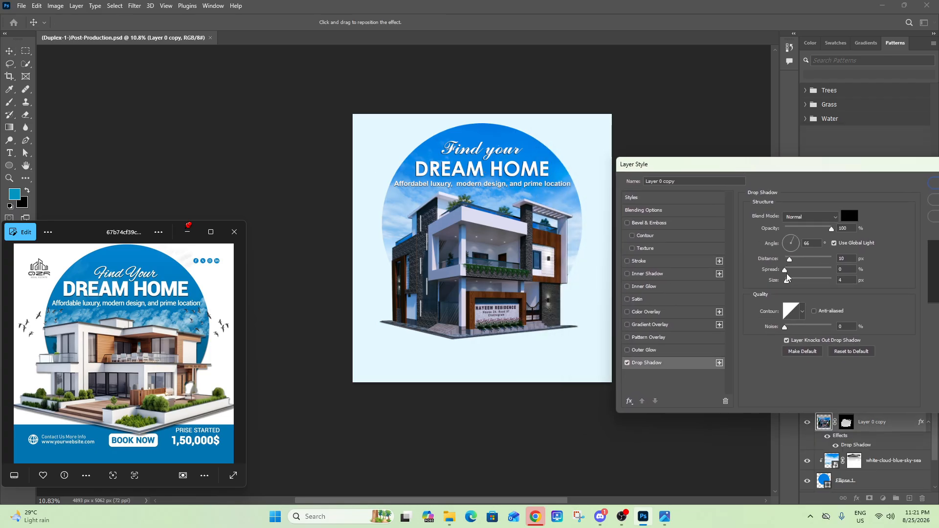
drag(787, 283, 799, 281)
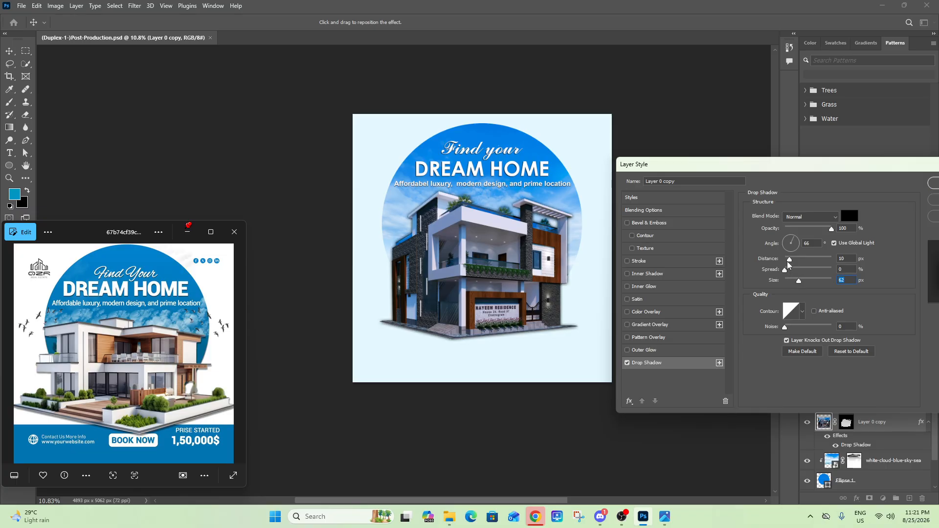
drag(800, 286, 793, 263)
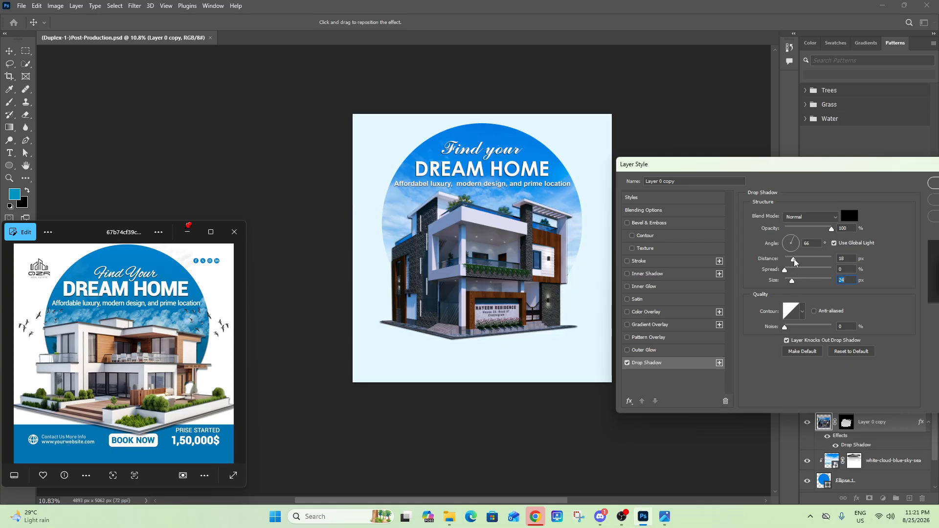
Step: Adjust the Drop Shadow distance on the house layer, apply the layer style, and save the document
mouse_move(794, 263)
mouse_down()
mouse_move(809, 263)
mouse_move(796, 263)
mouse_move(796, 286)
mouse_move(799, 262)
mouse_up()
drag(807, 167, 743, 192)
click(893, 207)
key(ctrl+s)
scroll(611, 257, down, 1)
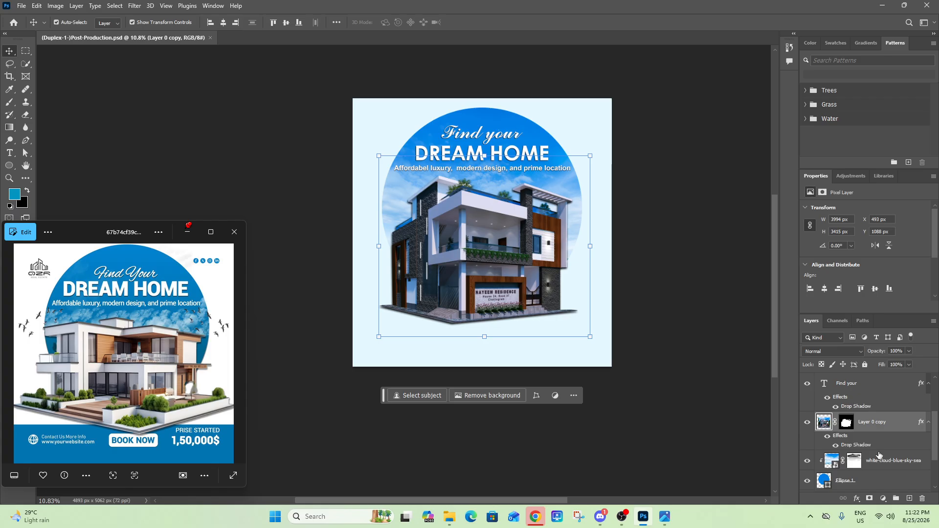
Step: Draw a blue rectangle about 6026 × 1281 px across the poster's lower edge and place it directly behind the house layer
click(850, 483)
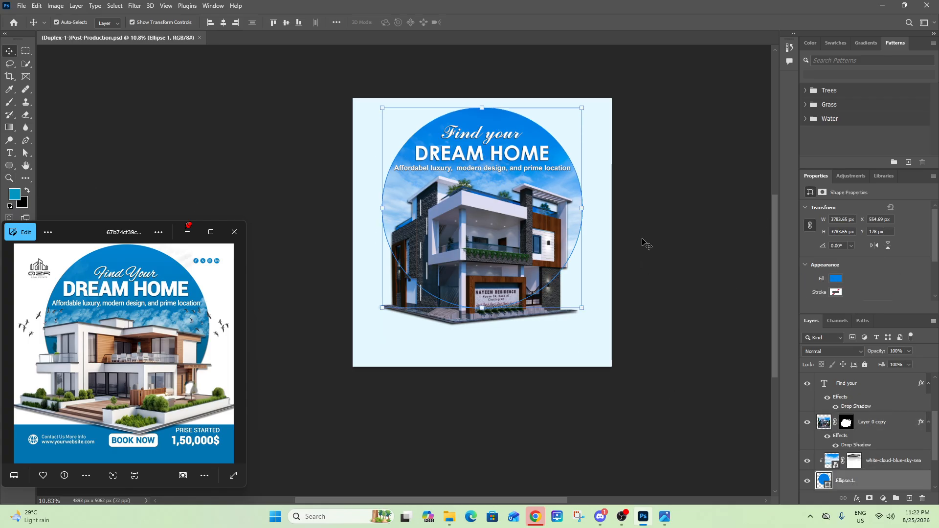
click(9, 166)
click(38, 166)
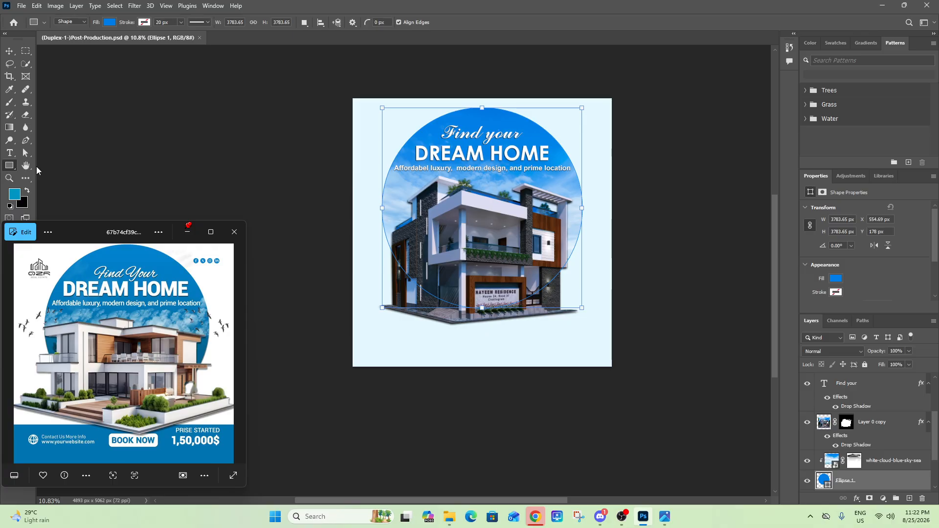
drag(318, 383, 637, 315)
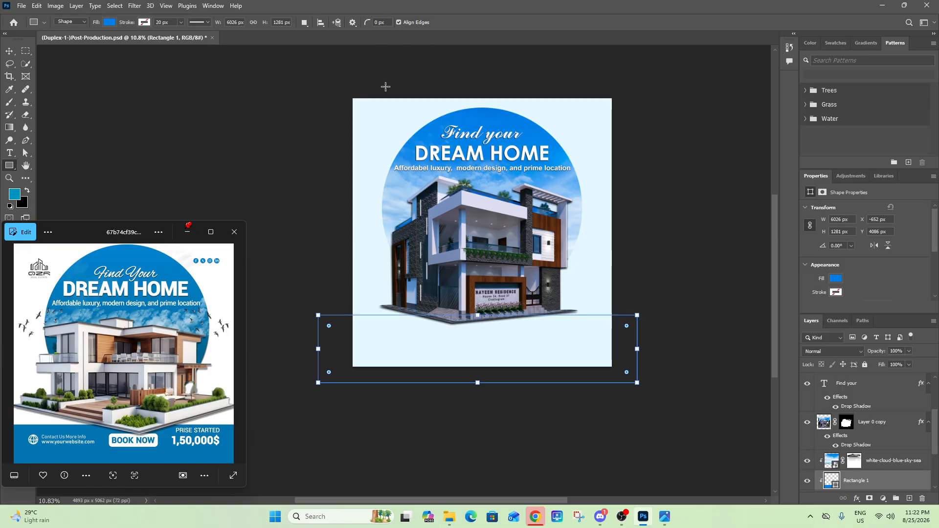
key(ctrl+bracketright)
key(ctrl+bracketright)
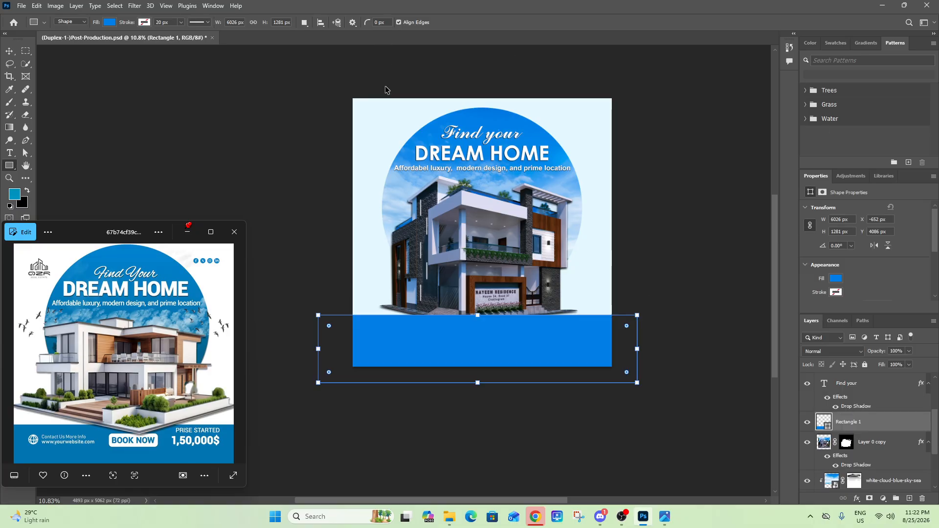
key(ctrl+bracketleft)
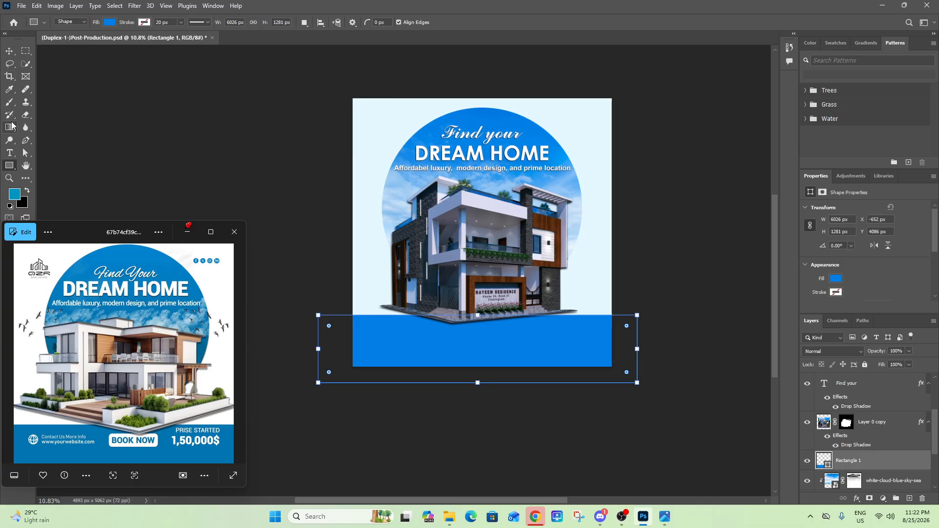
click(9, 152)
scroll(370, 354, up, 4)
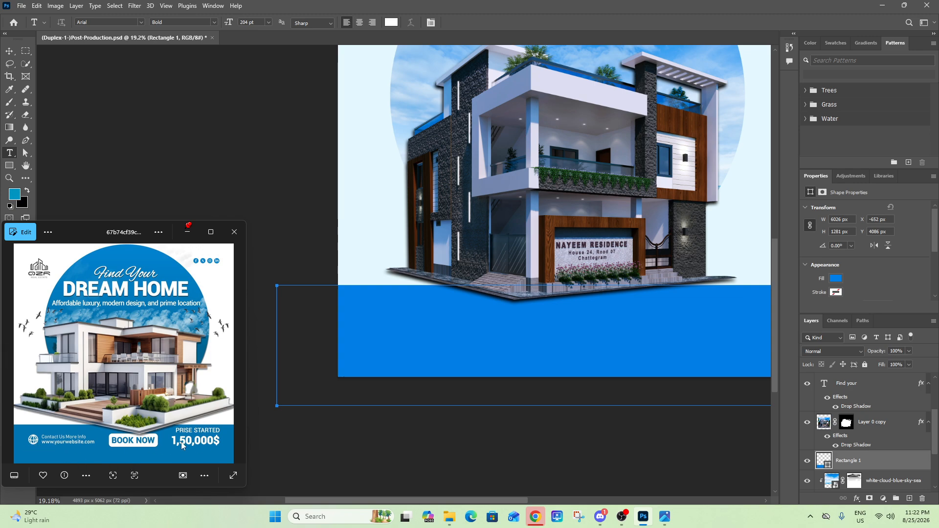
scroll(48, 444, up, 1)
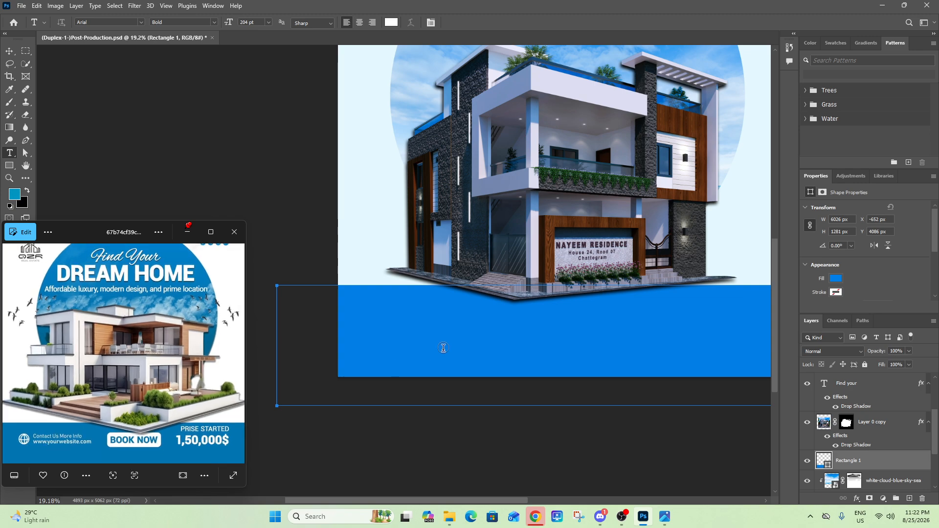
click(401, 343)
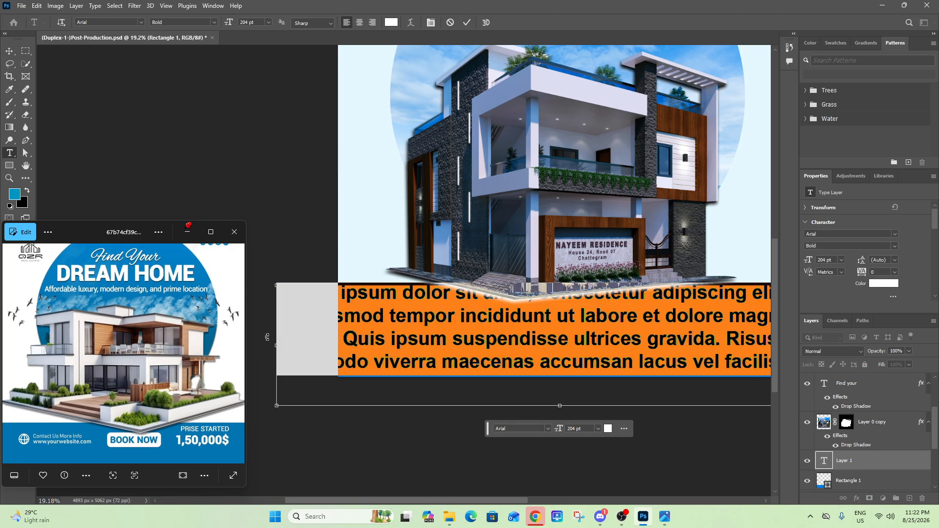
click(468, 23)
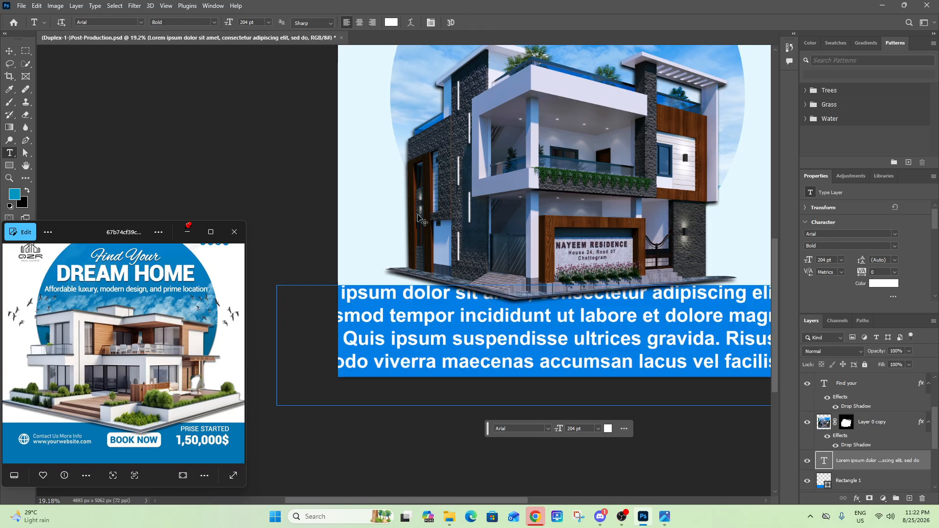
key(ctrl+z)
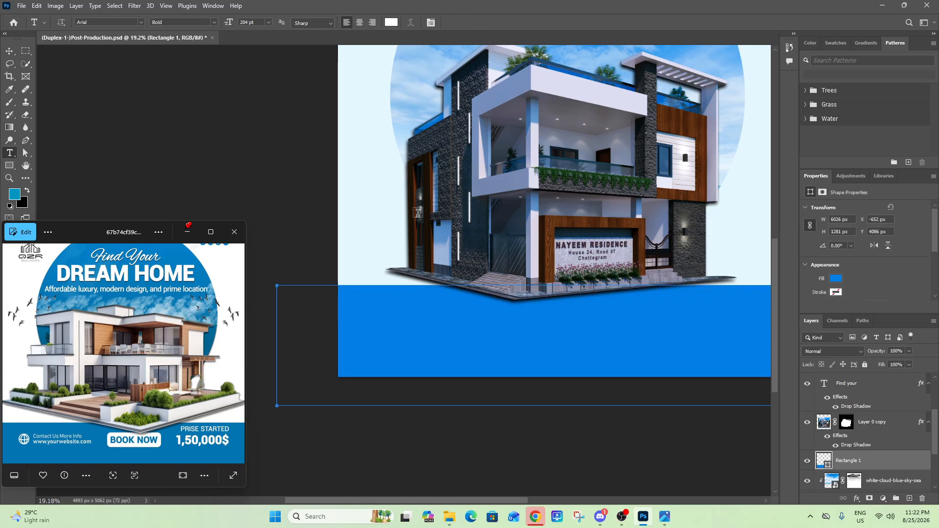
Step: Add the text "Contact Us More Info" on the blue band in white Century Gothic Bold at 166 pt
click(876, 433)
scroll(878, 433, up, 2)
click(871, 387)
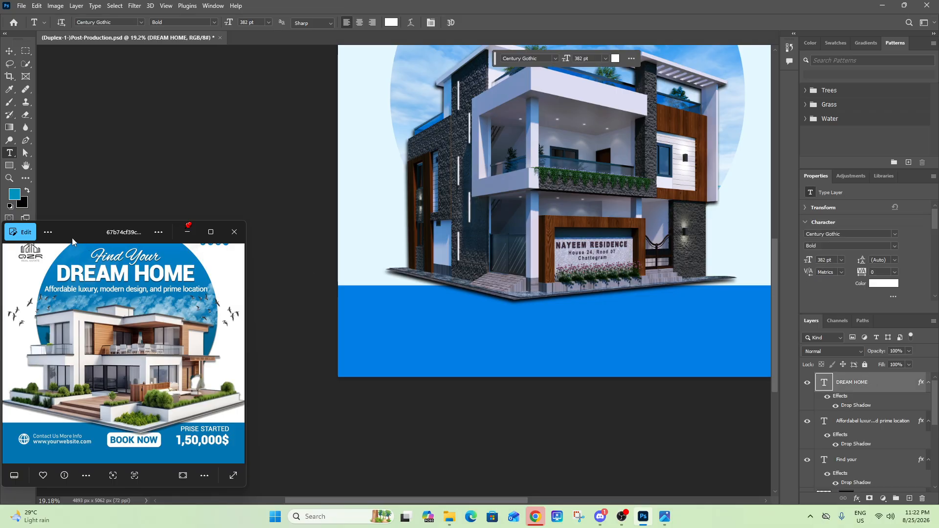
click(411, 344)
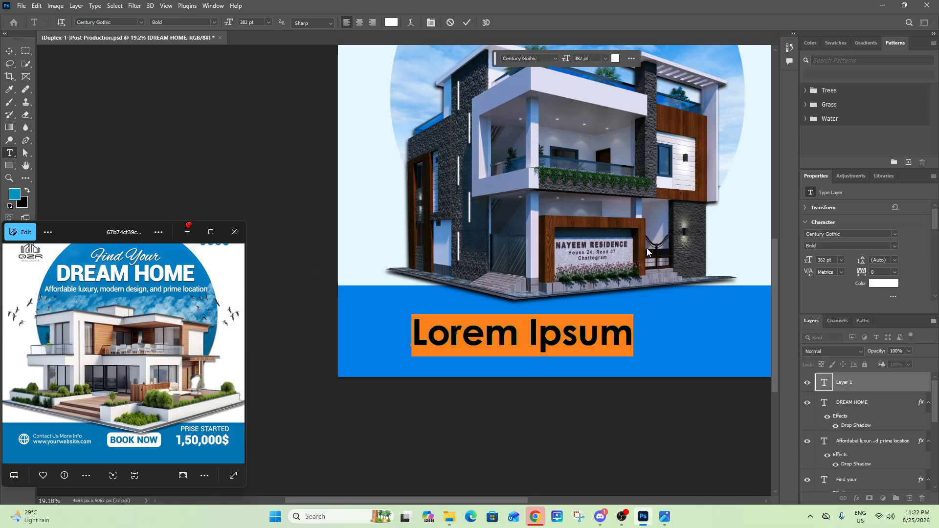
drag(809, 260, 705, 282)
click(475, 343)
key(ctrl+a)
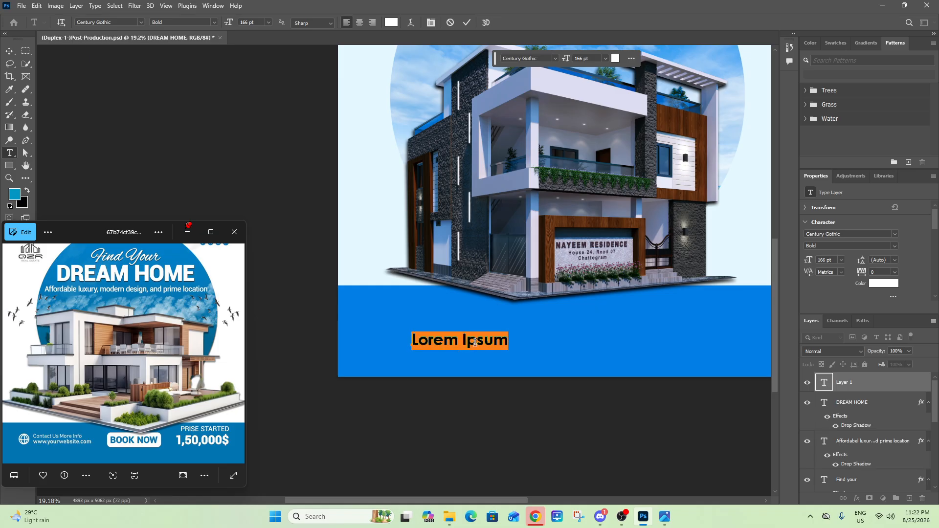
text(Conta)
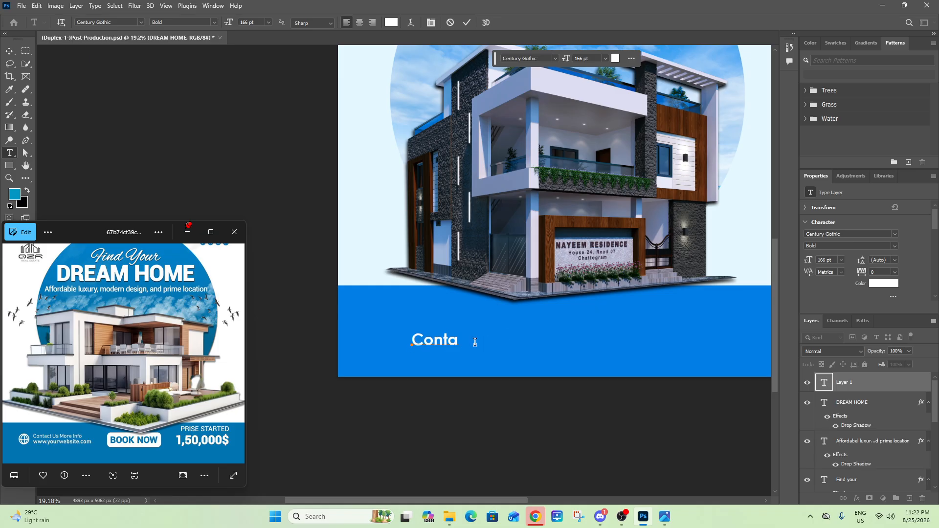
text(ctUs More Info)
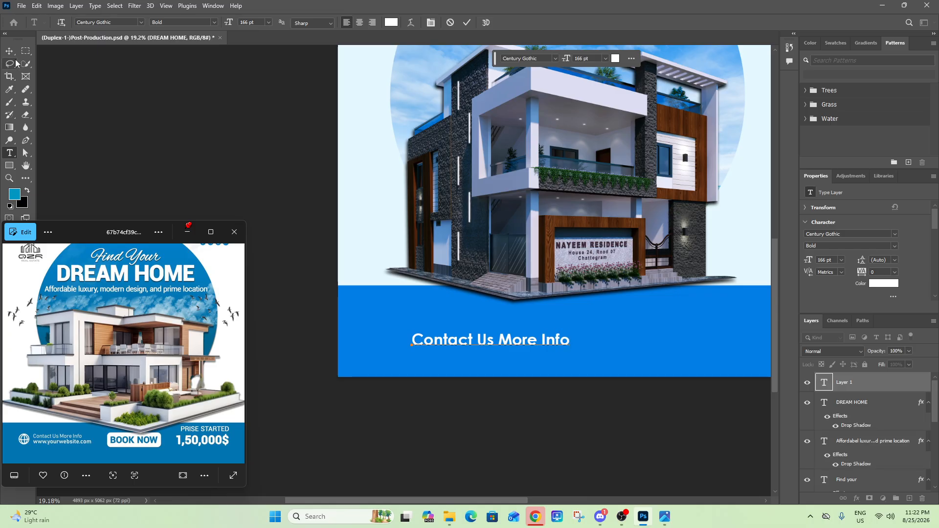
key(ctrl+Return)
Step: Scale the contact text down to about 99.2 pt and insert "for" so it reads "Contact Us for More Info"
key(ctrl+t)
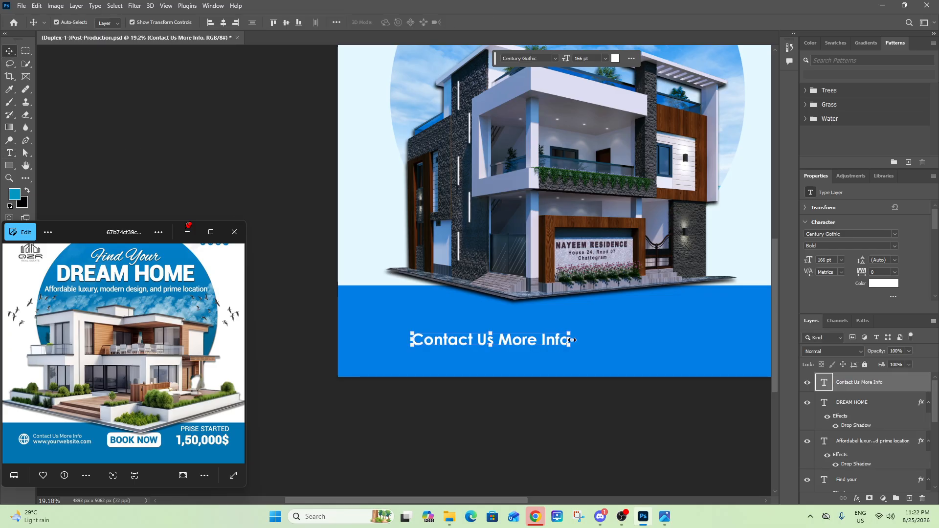
drag(565, 345, 496, 334)
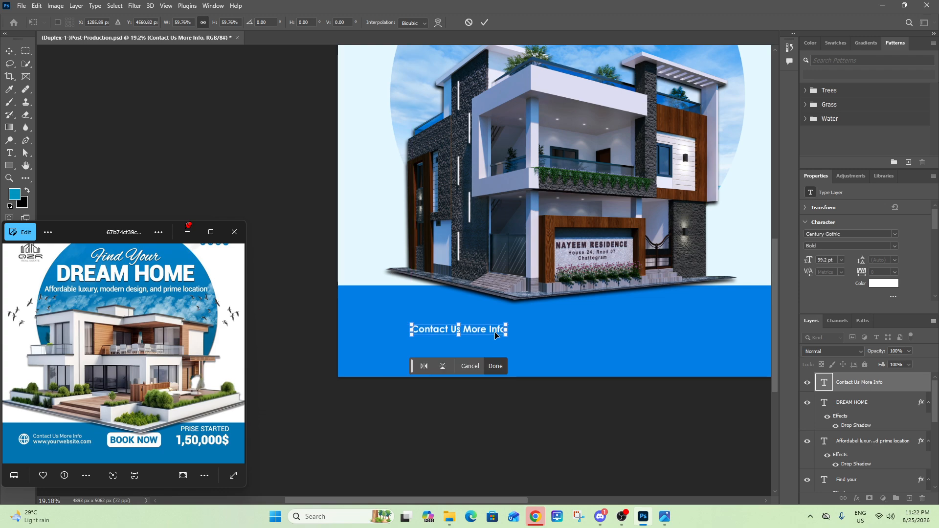
key(Return)
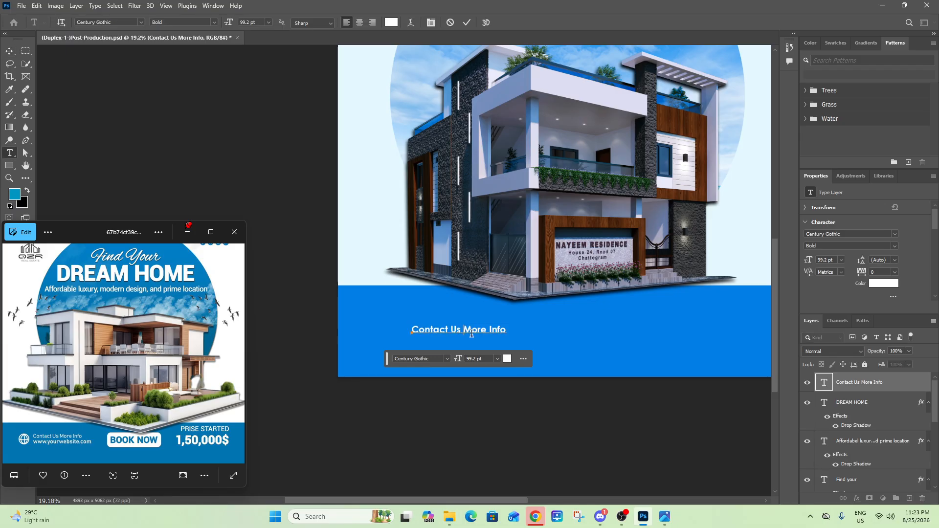
text(for)
click(467, 23)
scroll(457, 307, down, 3)
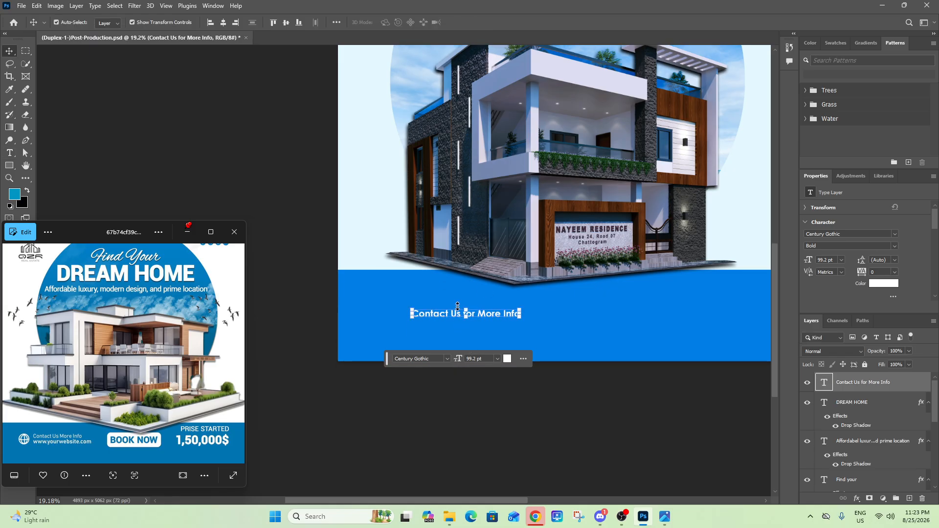
scroll(458, 307, down, 1)
drag(484, 268, 486, 282)
double_click(488, 279)
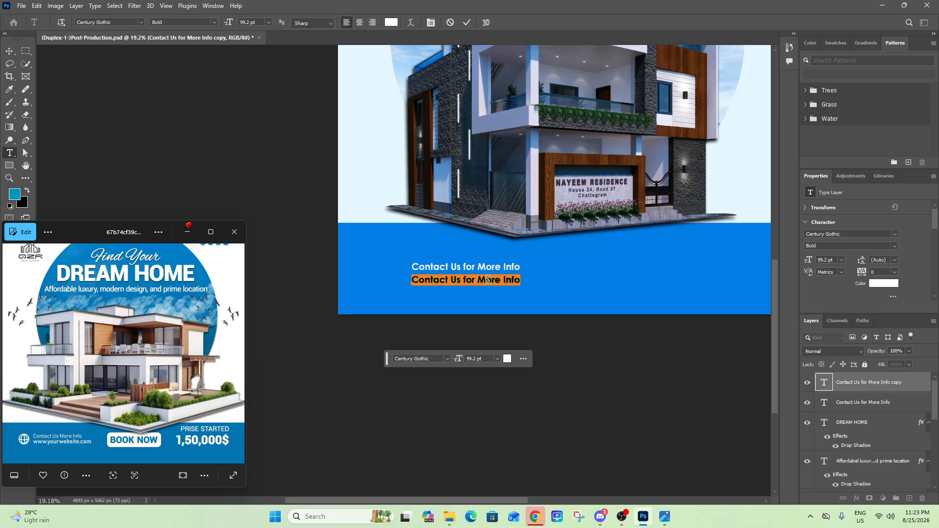
text(www.yourwebsite.com)
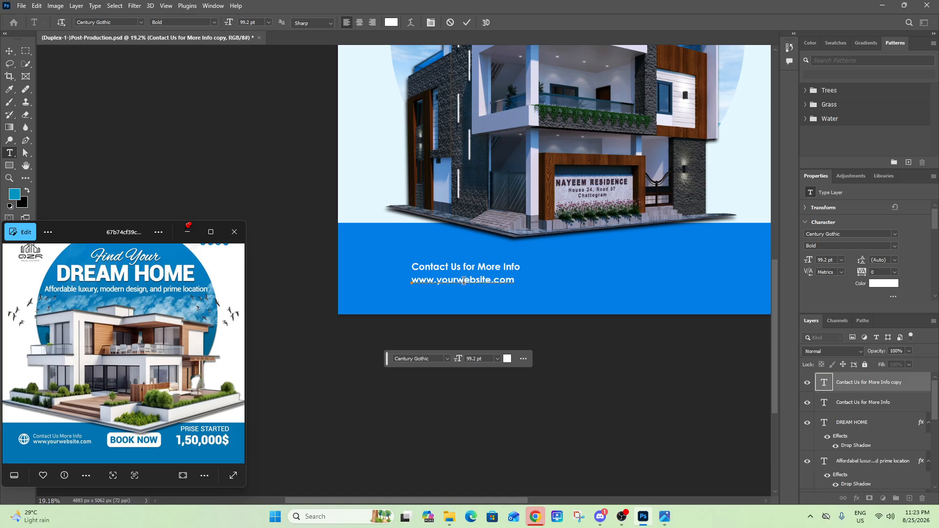
drag(457, 282, 443, 283)
text(my)
click(468, 22)
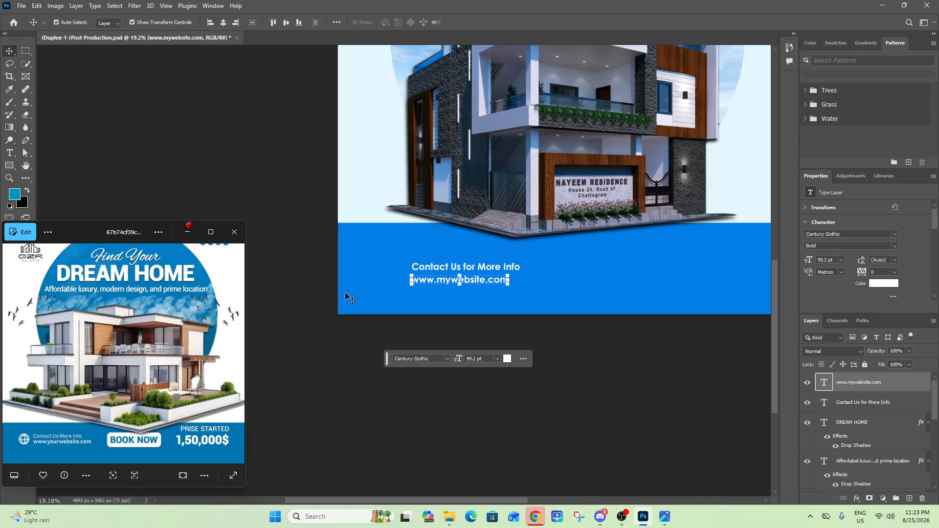
Step: Draw a white-filled rectangle about 1087 × 227 px on the blue band beside the contact text
scroll(345, 295, down, 3)
click(539, 321)
scroll(406, 294, up, 2)
scroll(404, 293, down, 3)
scroll(404, 294, up, 2)
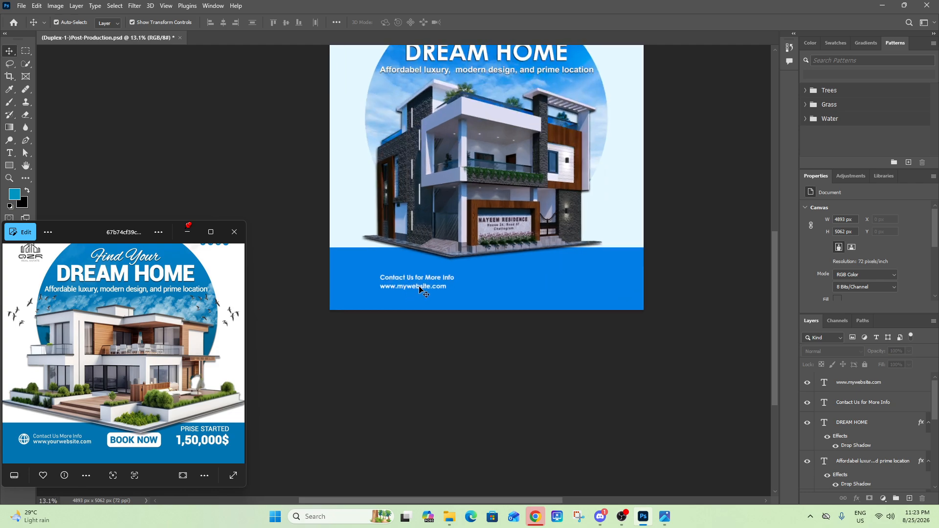
click(9, 166)
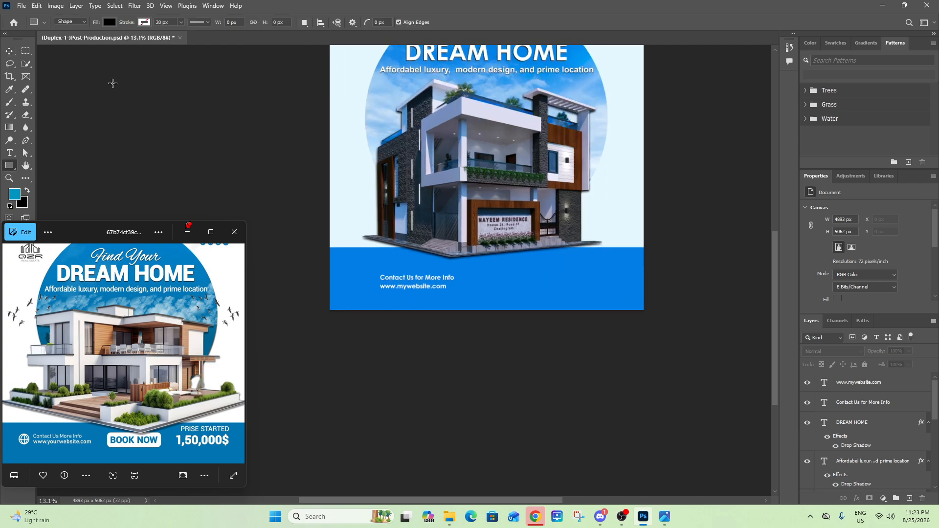
click(109, 22)
click(48, 74)
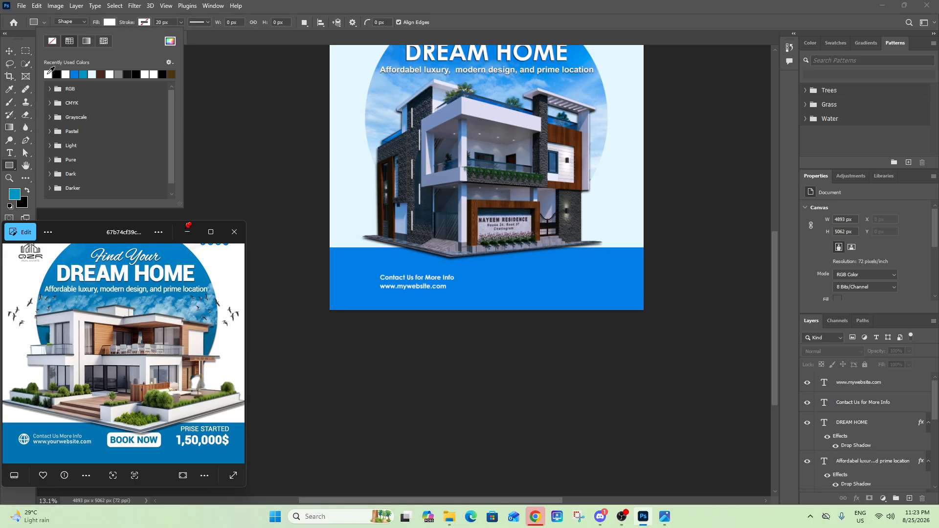
drag(478, 275, 548, 290)
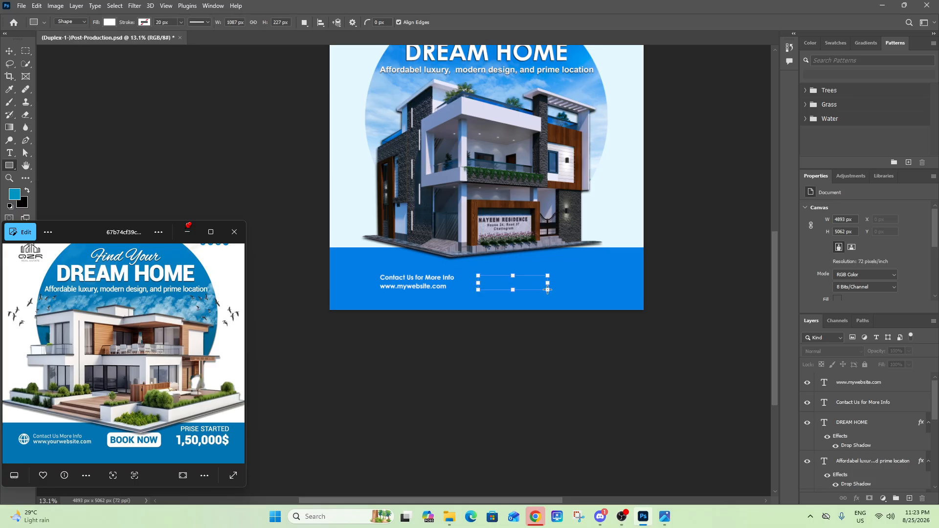
Step: Round all corners of the white rectangle with a 52 px radius
scroll(562, 266, up, 3)
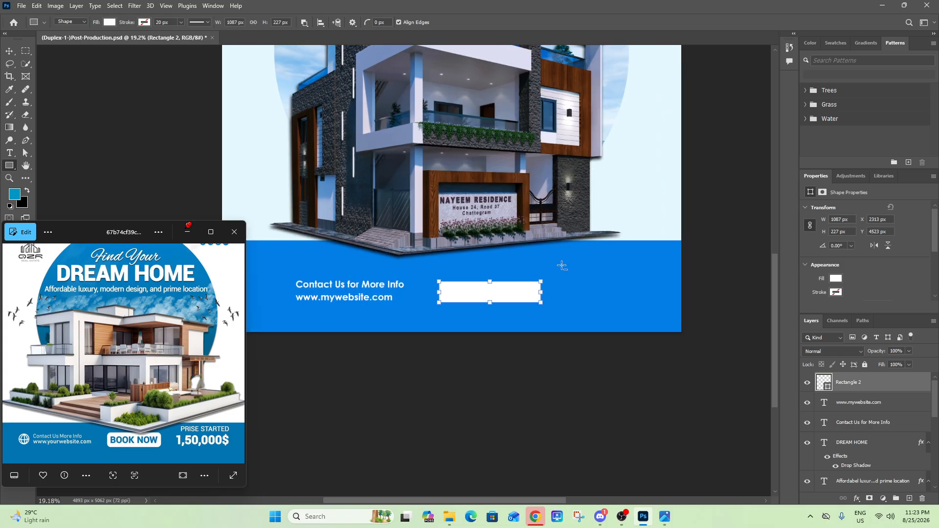
scroll(881, 283, down, 3)
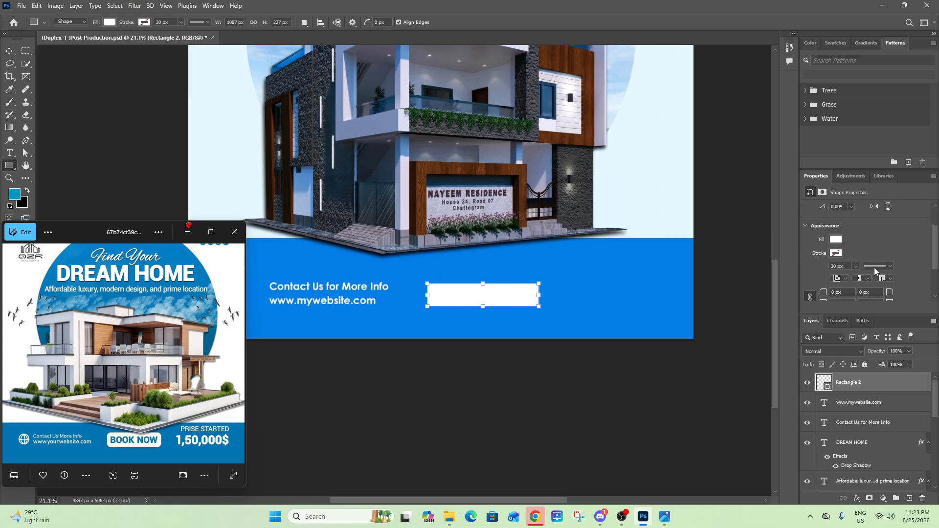
drag(825, 274, 842, 276)
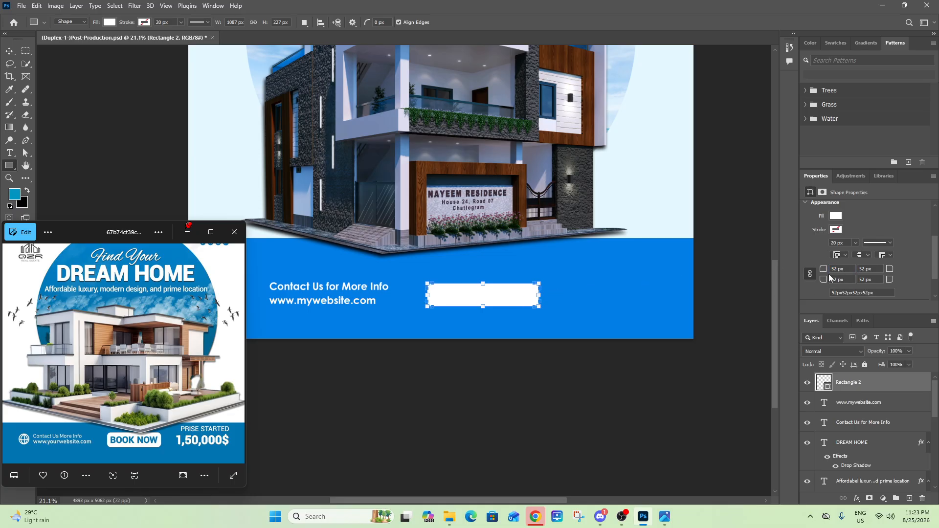
Step: Add the text "BOOK NOW" on the white rounded rectangle in Century Gothic Bold at 166 pt
click(9, 152)
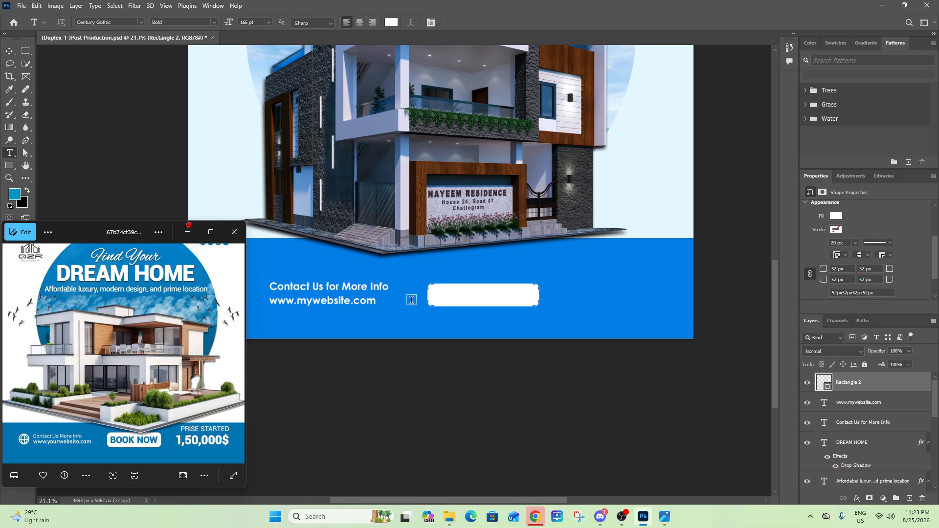
click(452, 303)
key(BackSpace)
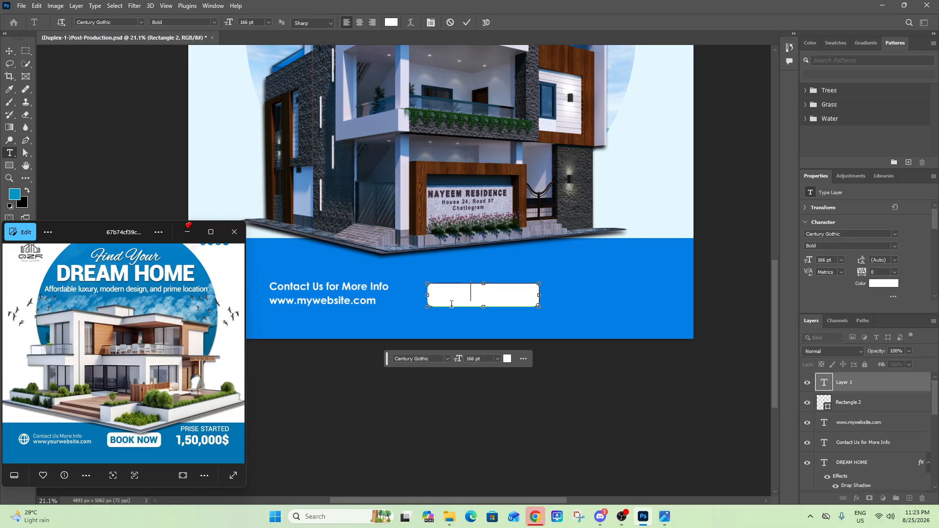
key(ctrl+a)
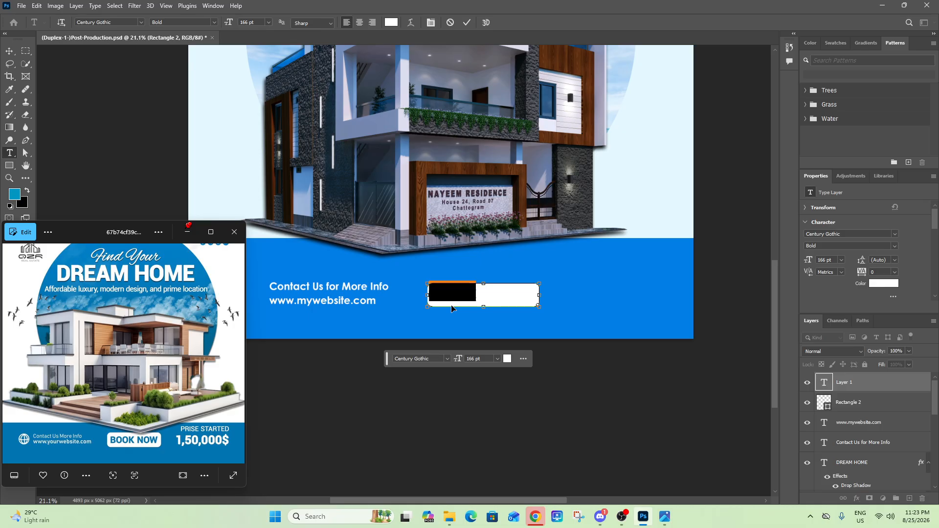
text(BOO)
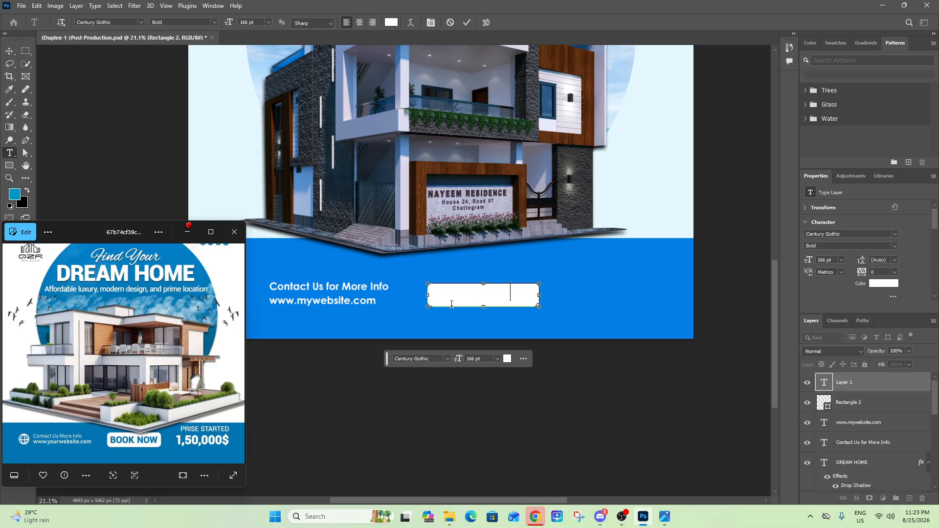
click(9, 51)
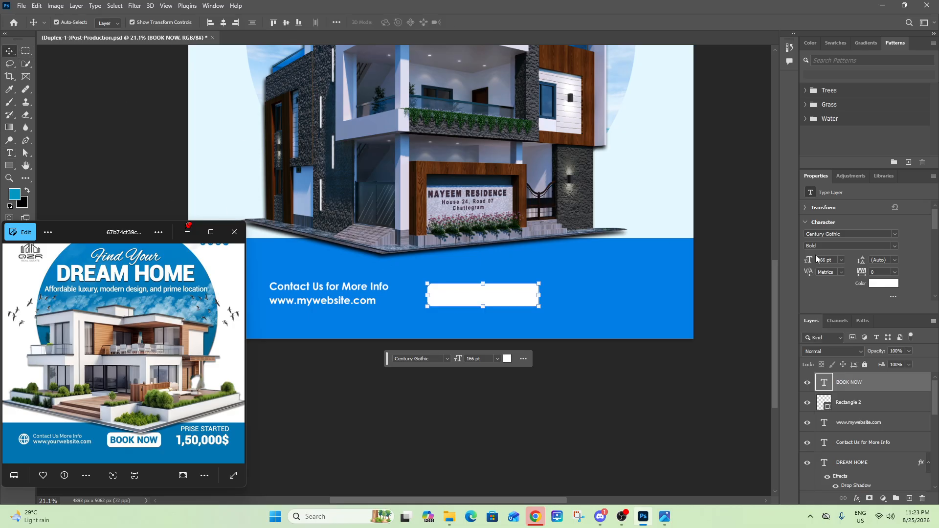
Step: Recolour the BOOK NOW text with the band's blue #007ee5 and move it down onto the white rounded rectangle
click(884, 283)
click(603, 310)
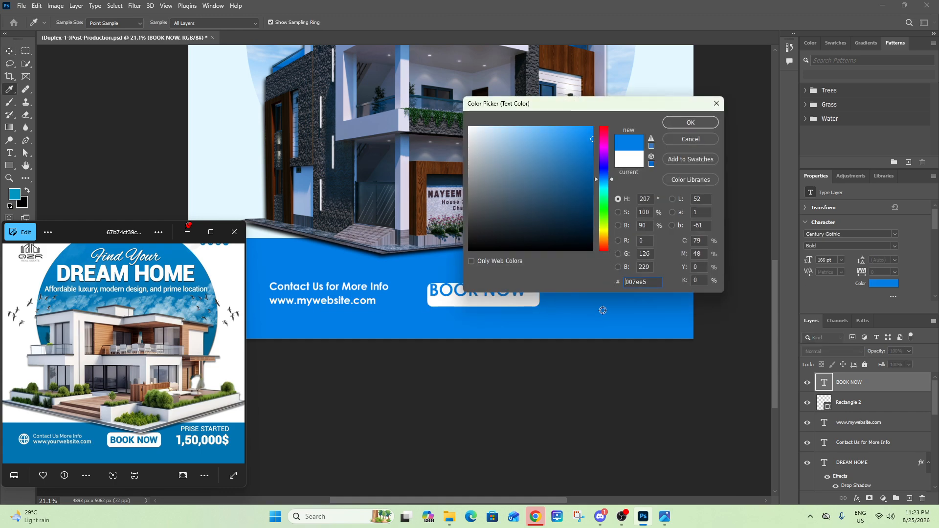
click(697, 126)
click(10, 51)
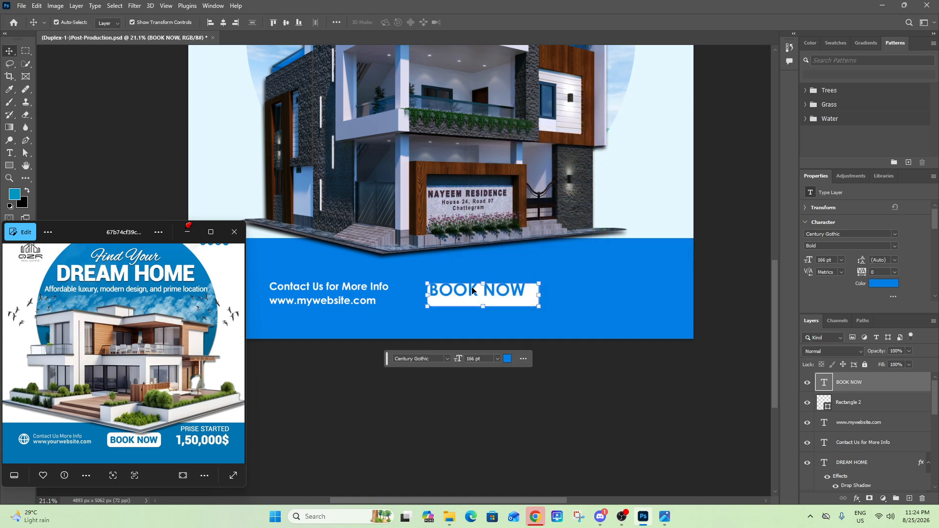
drag(473, 297, 474, 302)
click(583, 301)
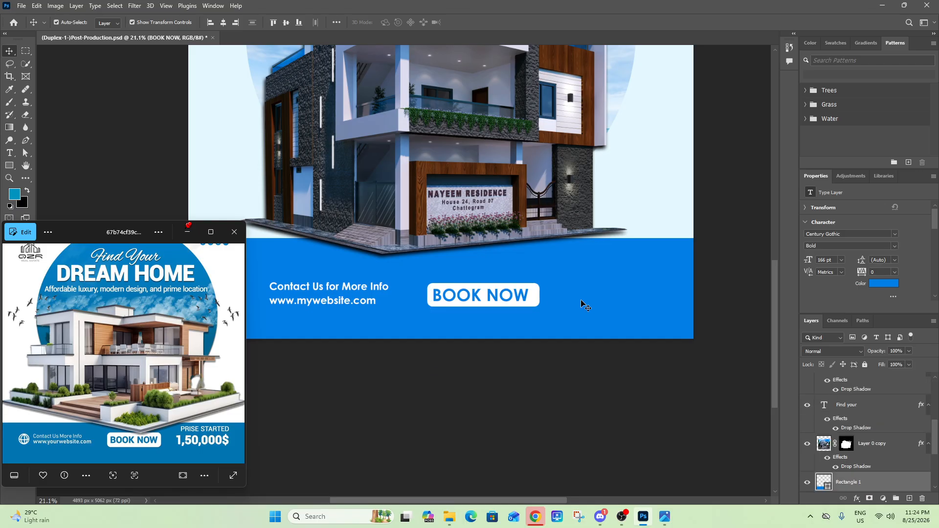
Step: Centre the BOOK NOW text and its white rounded rectangle horizontally on the poster
scroll(458, 327, down, 2)
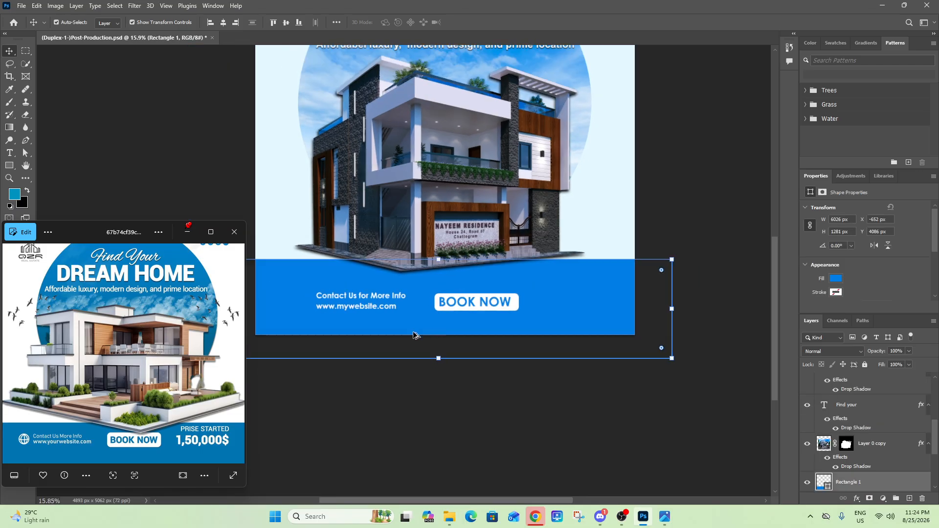
scroll(403, 313, down, 1)
click(382, 303)
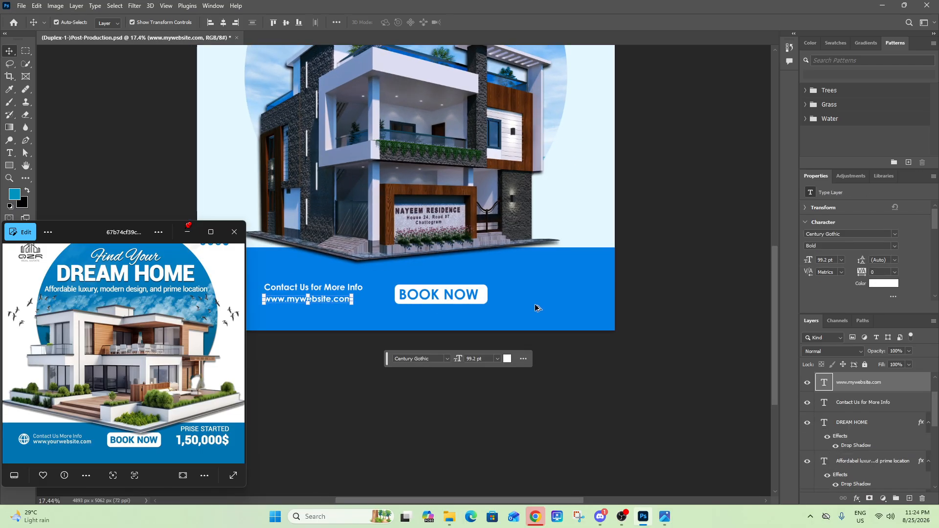
scroll(534, 306, up, 3)
scroll(419, 296, down, 2)
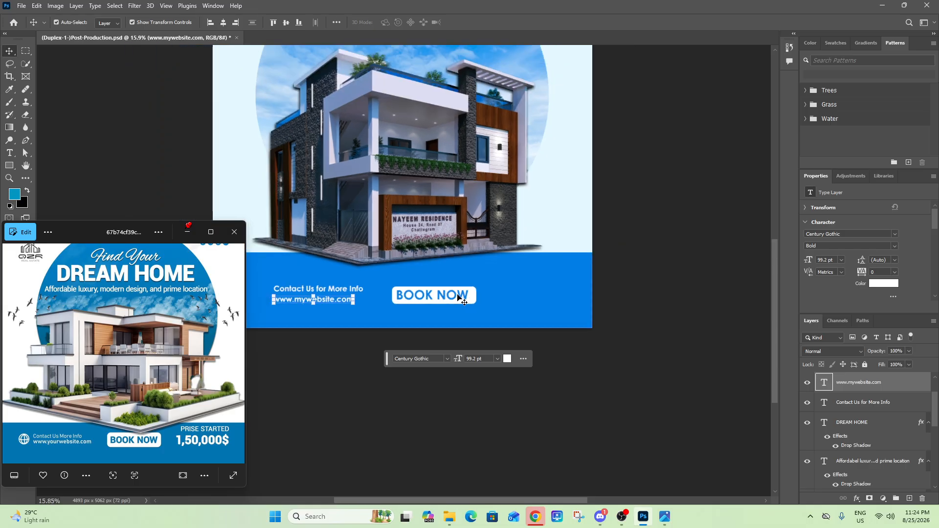
click(457, 296)
click(223, 22)
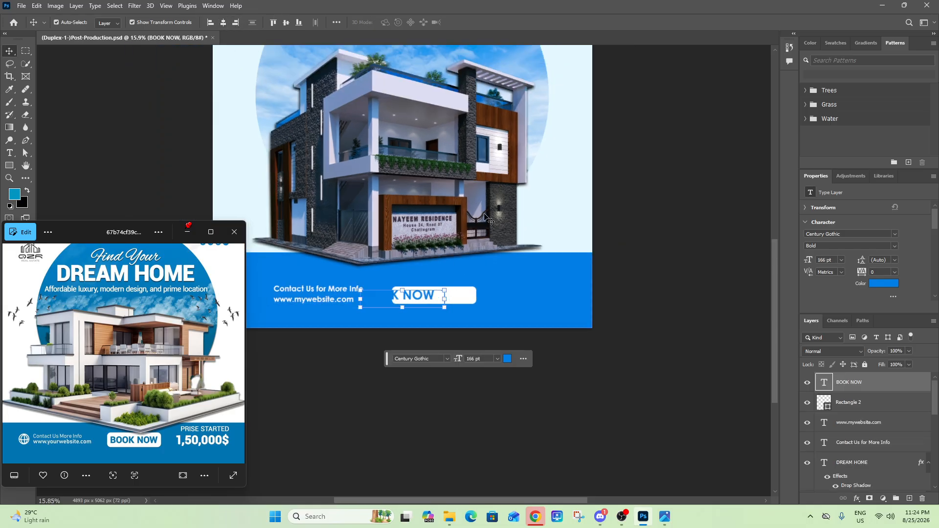
click(473, 296)
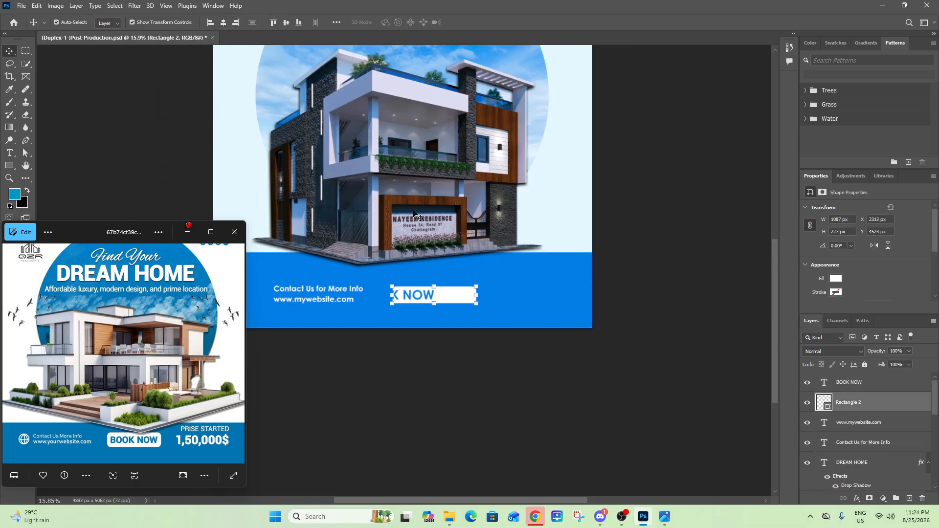
click(223, 22)
click(432, 342)
drag(393, 304, 505, 302)
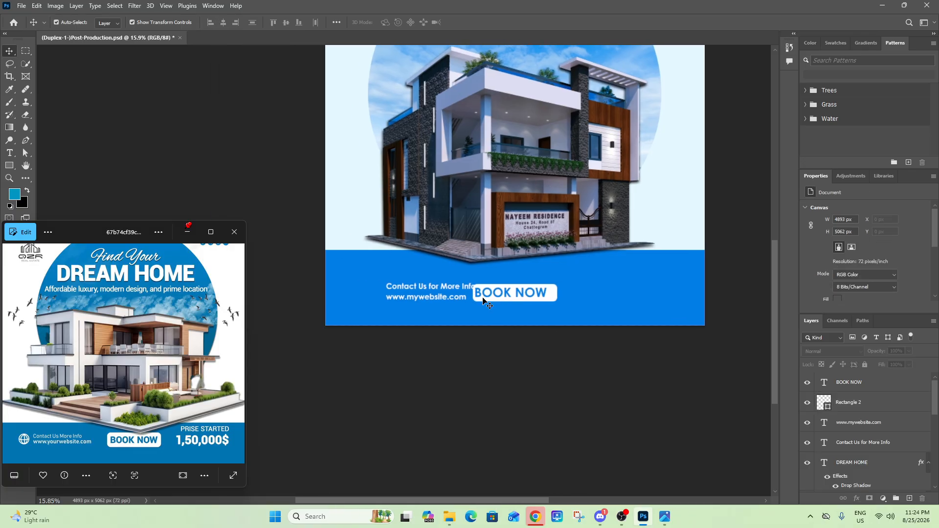
Step: Scale both contact lines together to about 119% and move them left, clear of the BOOK NOW button
click(445, 297)
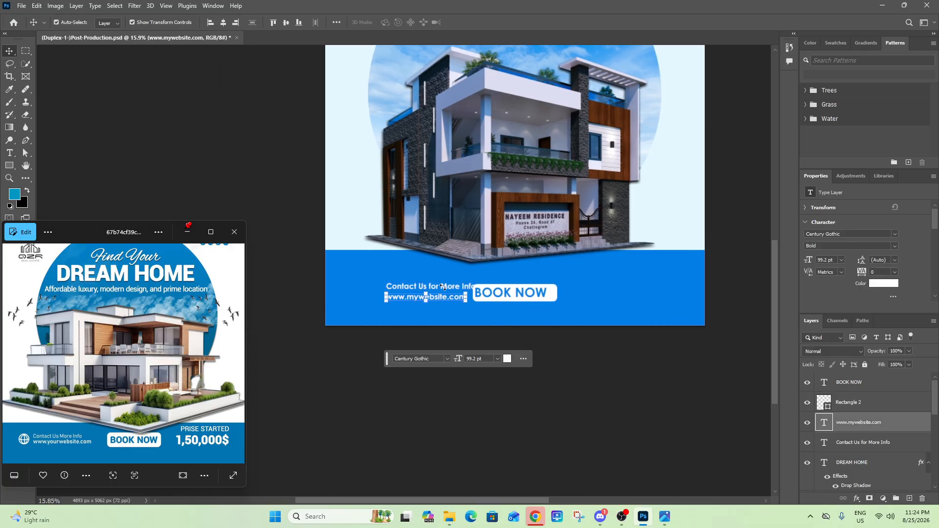
scroll(441, 293, up, 6)
shift+click(442, 327)
scroll(448, 326, down, 3)
drag(449, 327, 404, 325)
drag(447, 346, 430, 329)
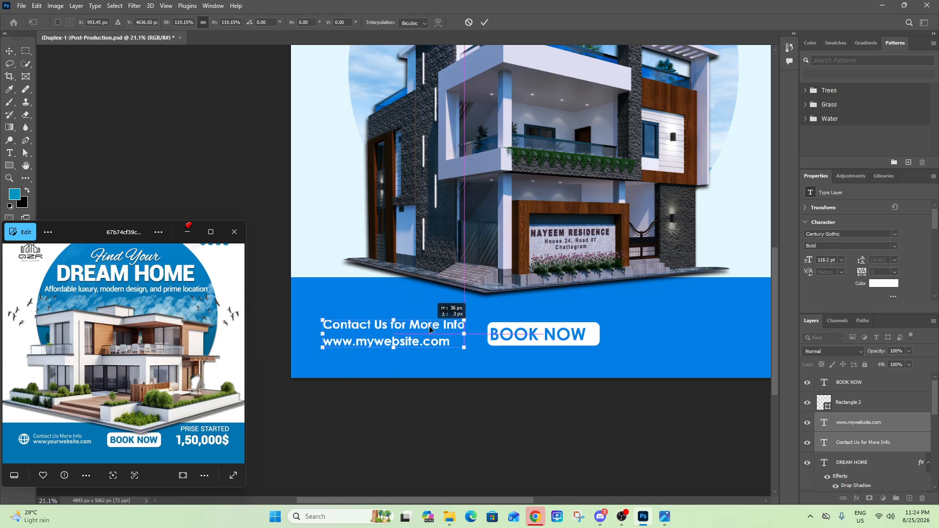
click(485, 22)
Step: Deselect the contact lines and save the document
scroll(329, 273, down, 2)
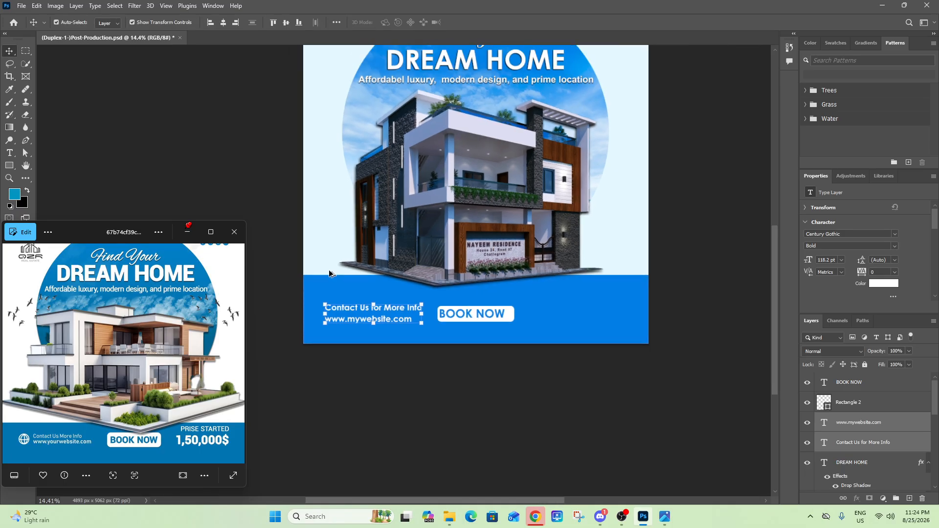
scroll(329, 273, down, 1)
click(400, 356)
key(ctrl+s)
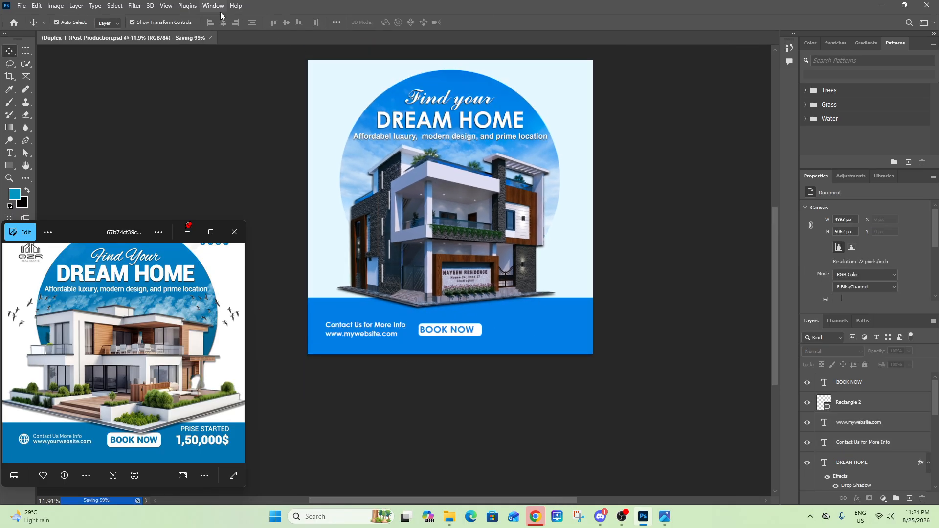
Step: Start a new guide layout with column guides turned off and margin guides turned on
click(166, 5)
mouse_move(175, 271)
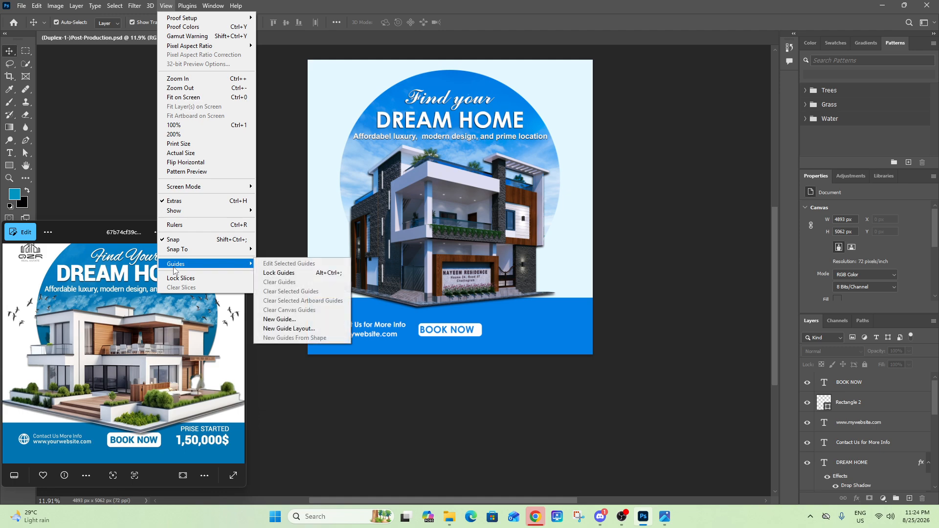
click(277, 329)
drag(475, 93, 686, 84)
click(603, 169)
click(603, 229)
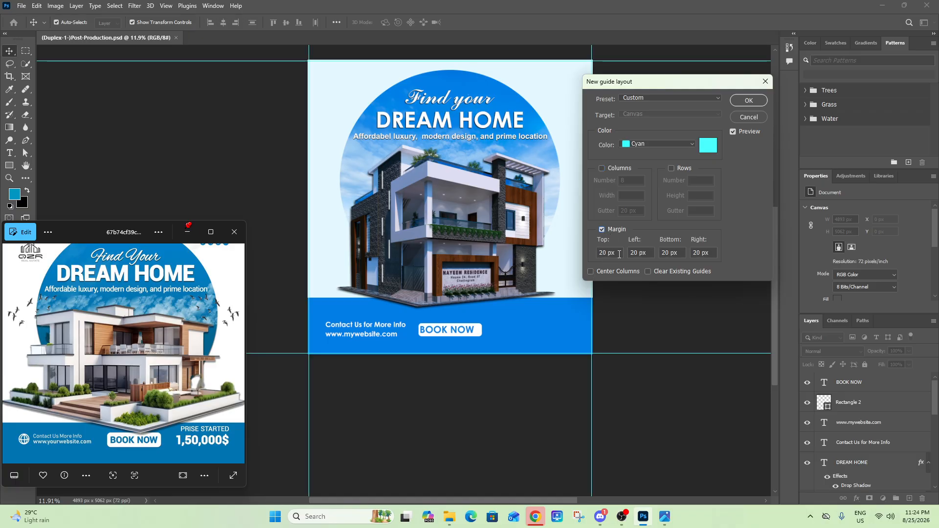
Step: Set the top, left, bottom and right margins to 250 px and create the guides
triple_click(610, 255)
text(100)
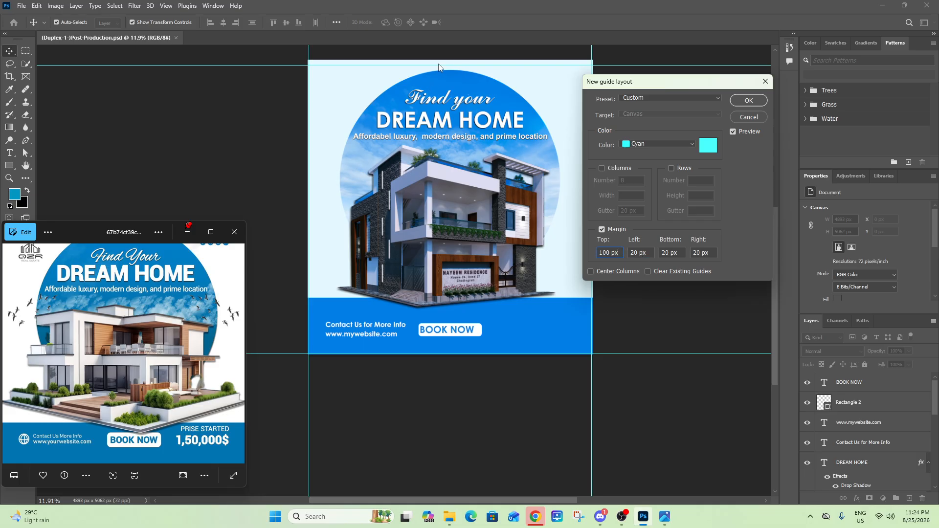
triple_click(619, 254)
text(250)
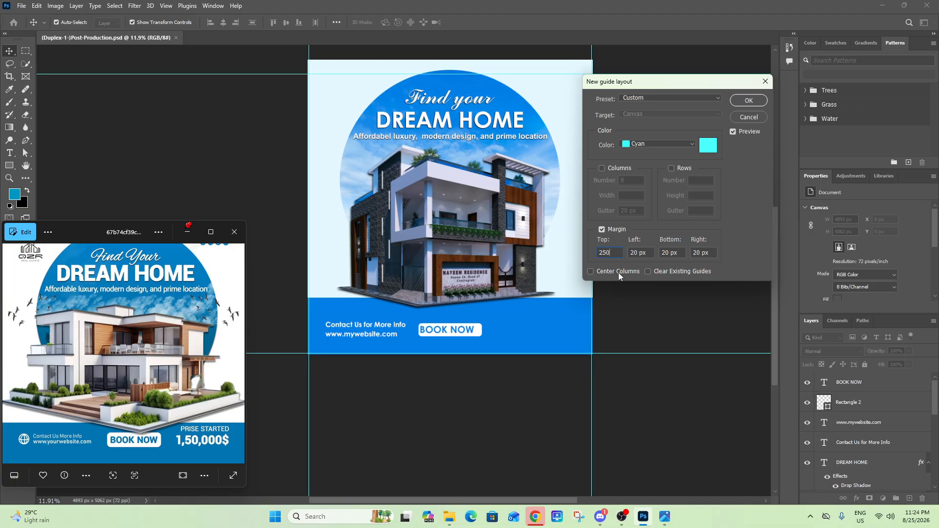
key(Tab)
click(621, 255)
key(Tab)
text(250)
key(Tab)
text(250)
key(Tab)
text(250)
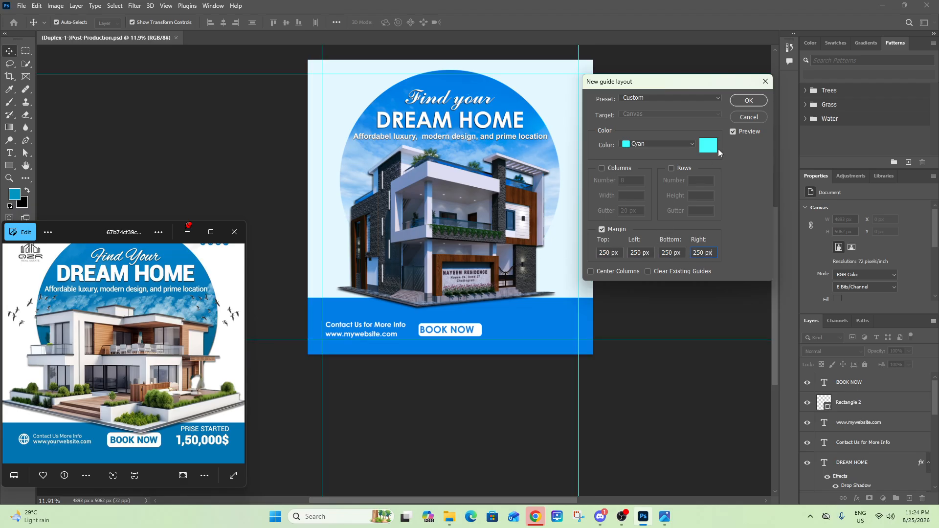
click(741, 102)
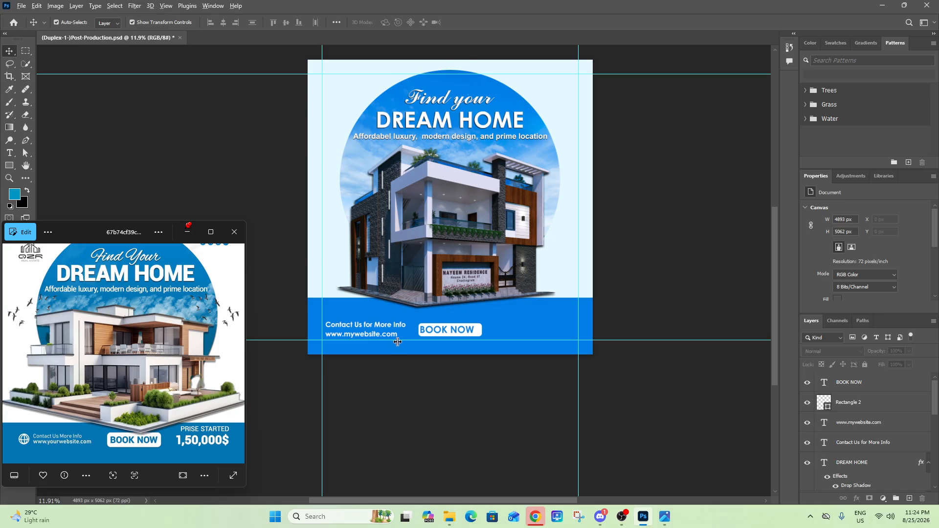
Step: Check the contact lines' position against the new margin guides and save the document
alt+scroll(398, 342, up, 2)
click(336, 335)
alt+scroll(303, 340, up, 2)
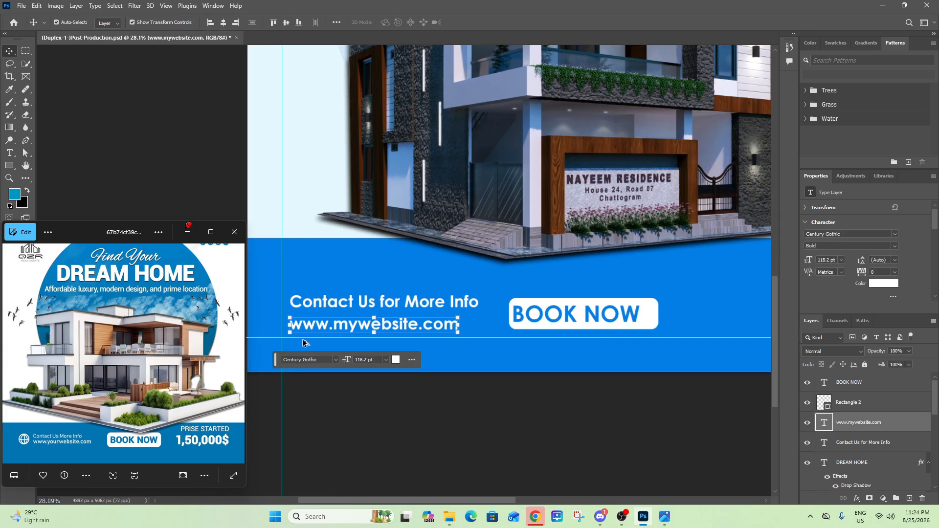
alt+scroll(313, 344, down, 2)
click(468, 394)
alt+scroll(399, 403, down, 2)
scroll(397, 402, up, 2)
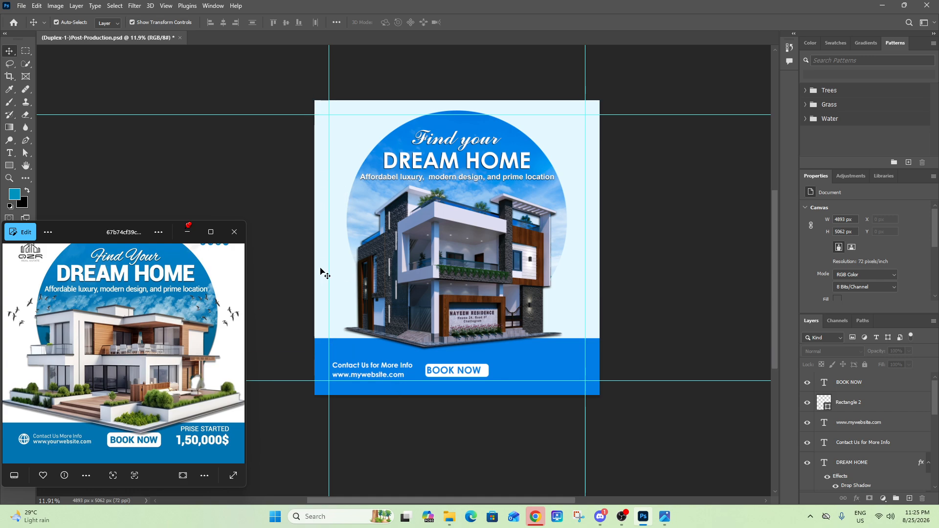
key(ctrl+s)
Step: Nudge the BOOK NOW text slightly to the right inside its white button
scroll(280, 271, down, 1)
scroll(366, 361, up, 4)
scroll(304, 363, down, 2)
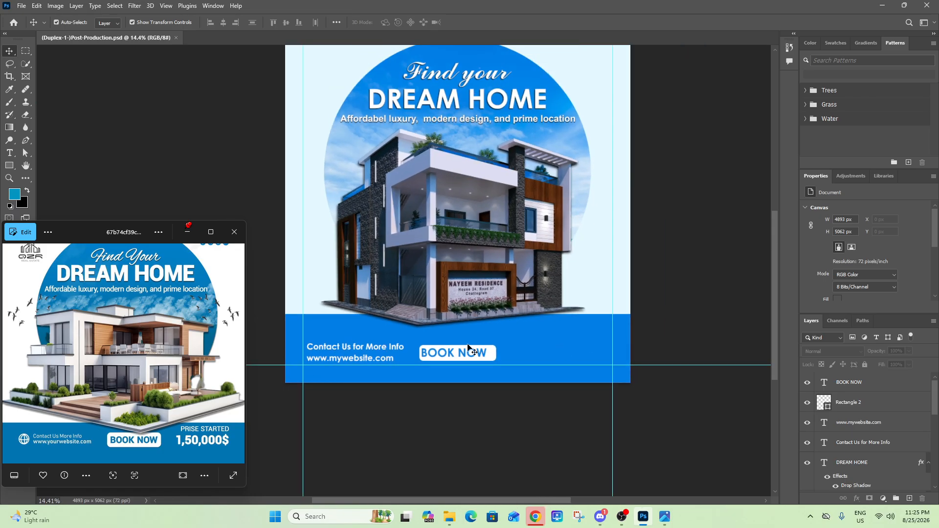
scroll(468, 362, up, 6)
click(465, 361)
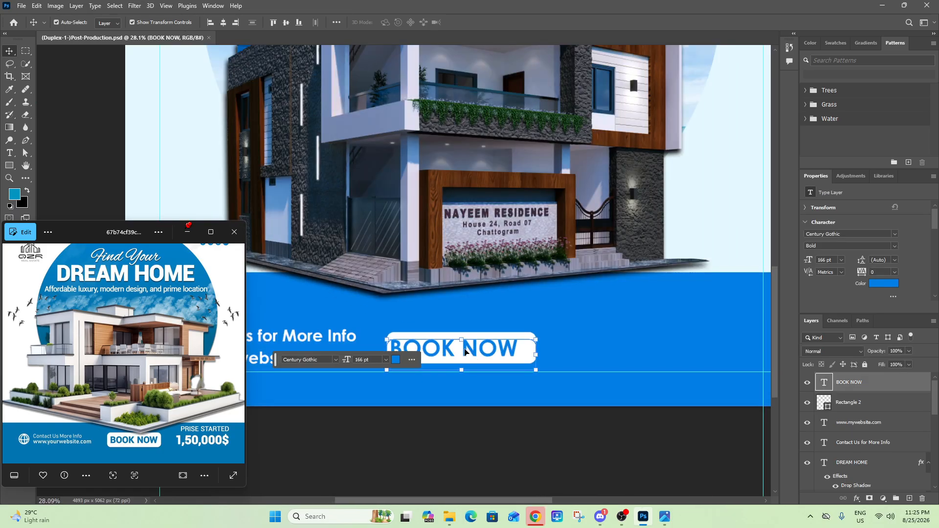
key(shift+Right)
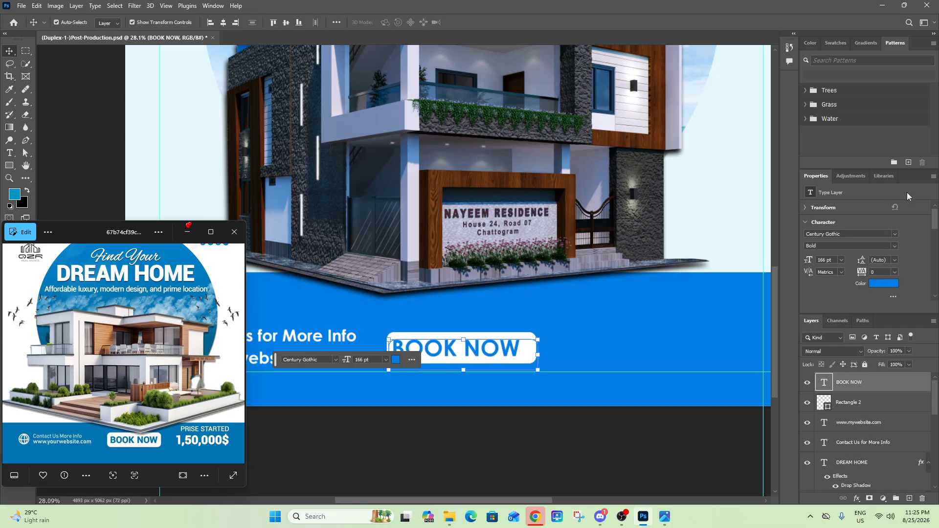
click(895, 234)
click(895, 236)
Step: Duplicate the "Contact Us for More Info" line at the right end of the blue band and change the copy's text to "PRISE STARTED"
scroll(634, 274, down, 3)
click(339, 314)
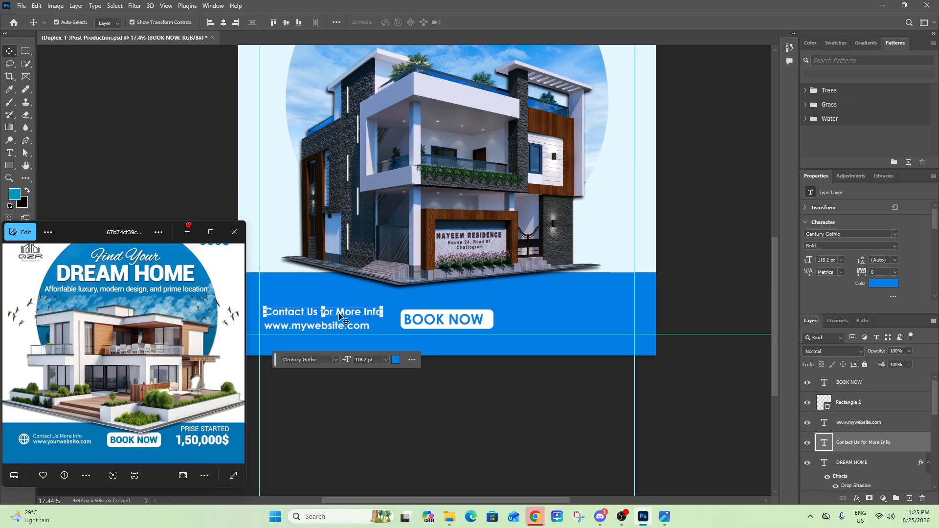
drag(339, 314, 617, 319)
double_click(619, 312)
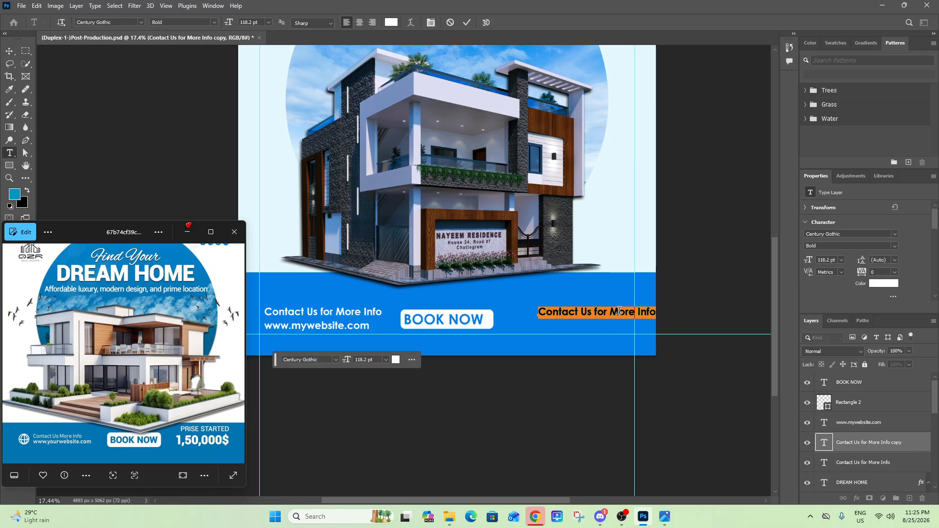
text(PRISE STARTED)
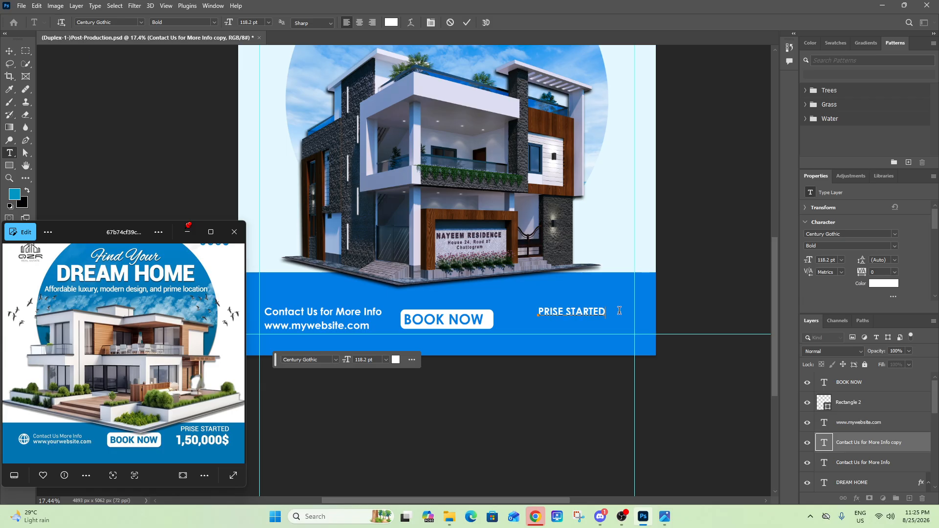
click(467, 21)
scroll(582, 326, down, 1)
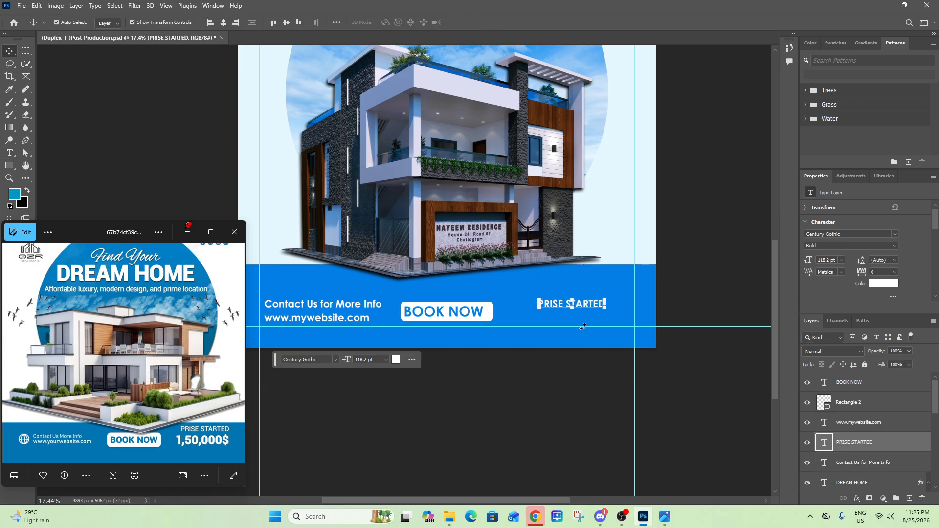
Step: Move PRISE STARTED beside the right margin guide and add a copy just below it reading "70,000,00"
drag(596, 297, 619, 298)
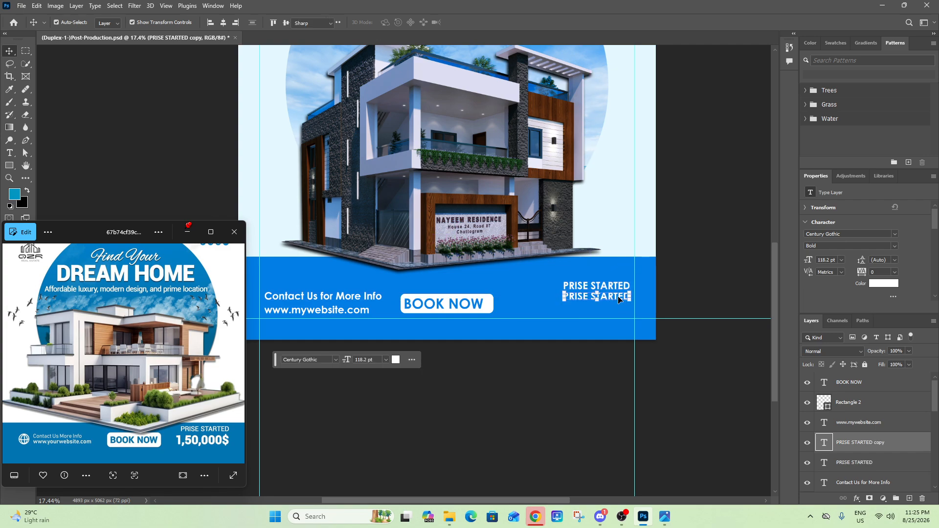
double_click(618, 297)
text(70.000.00)
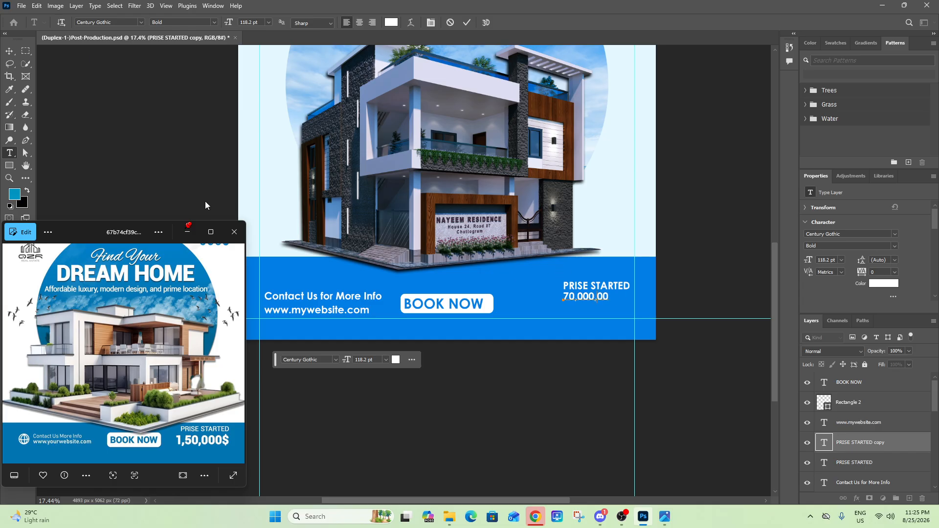
click(9, 51)
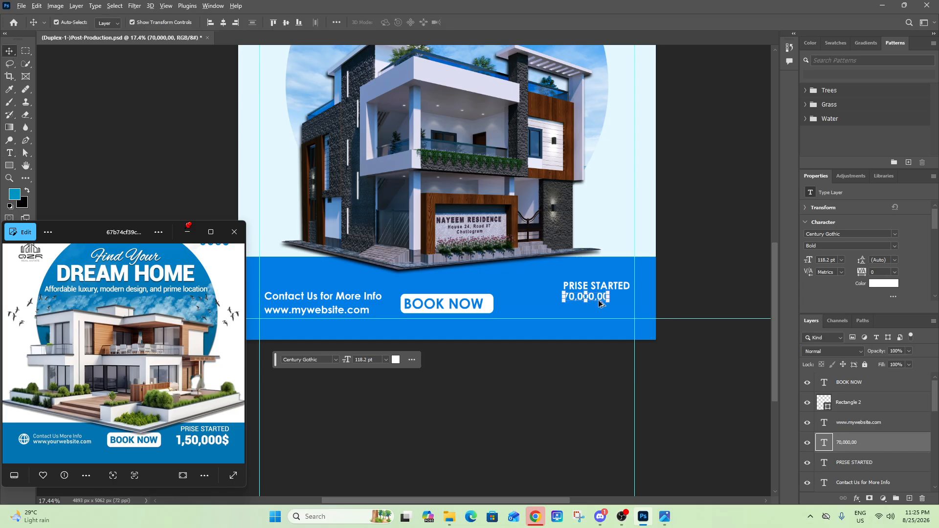
Step: Add the currency prefix to the price text so that it reads "BDT 70,000,00"
scroll(601, 304, up, 3)
double_click(596, 299)
click(596, 300)
text(bdt)
key(BackSpace)
key(BackSpace)
key(BackSpace)
text(BDT)
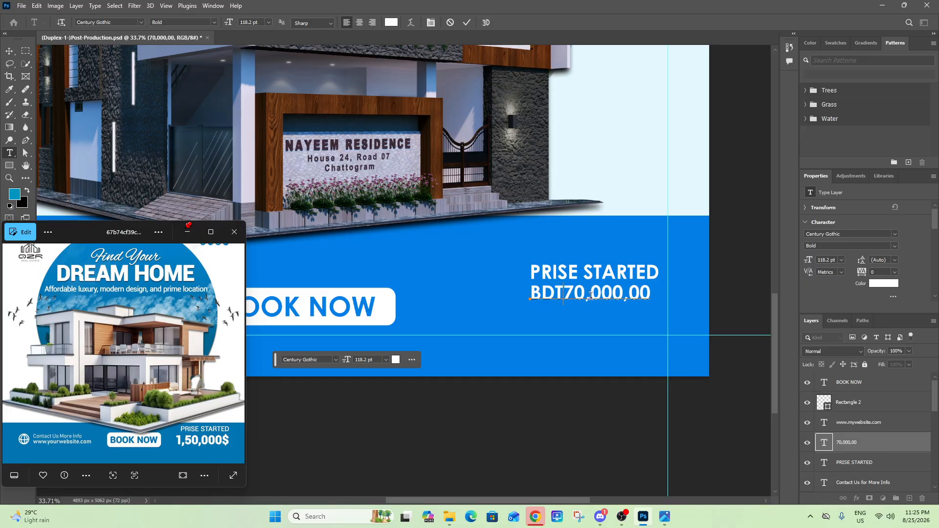
click(468, 24)
key(v)
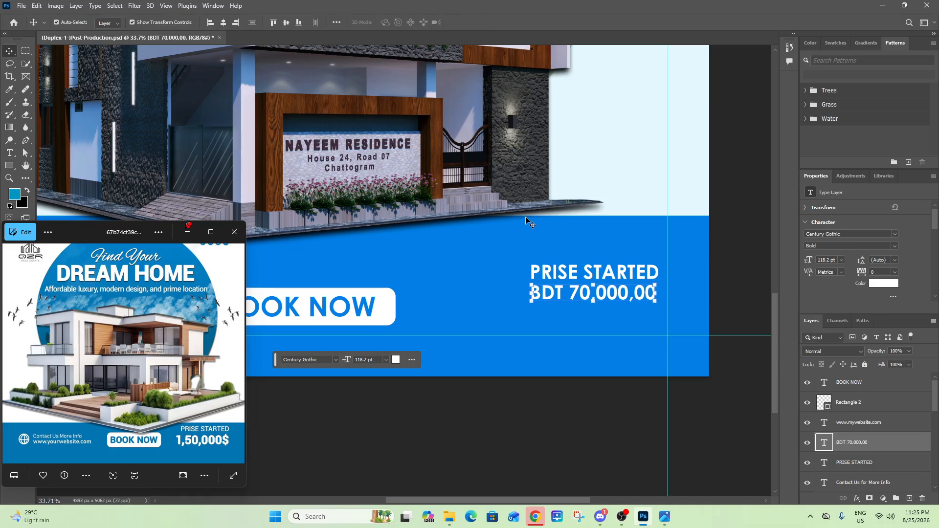
Step: Enlarge the BDT 70,000,00 text slightly and position it below PRISE STARTED with their right ends aligned
drag(810, 264, 819, 265)
drag(634, 299, 617, 305)
click(720, 304)
scroll(731, 306, down, 5)
drag(461, 307, 607, 321)
drag(386, 303, 386, 289)
click(383, 318)
double_click(383, 318)
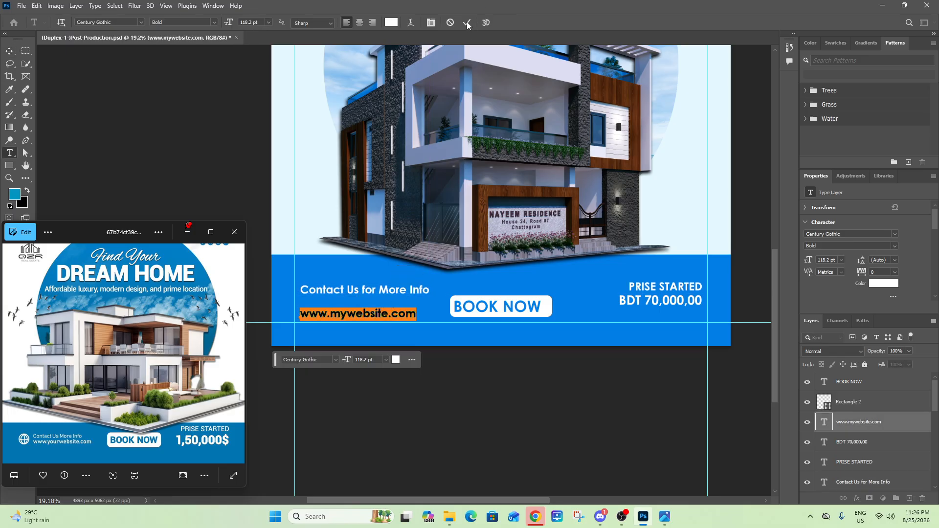
click(467, 22)
key(v)
drag(381, 316, 381, 303)
click(503, 392)
scroll(327, 342, down, 5)
scroll(338, 328, up, 3)
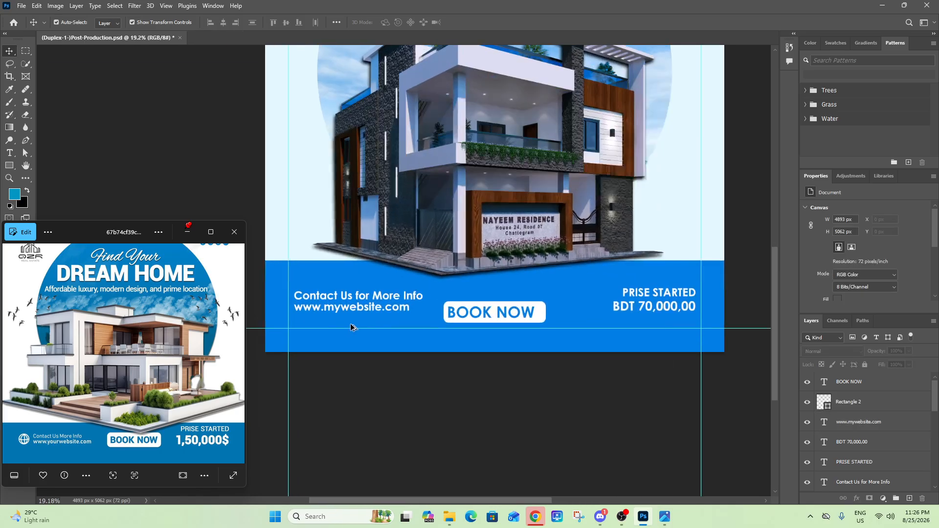
scroll(354, 325, down, 3)
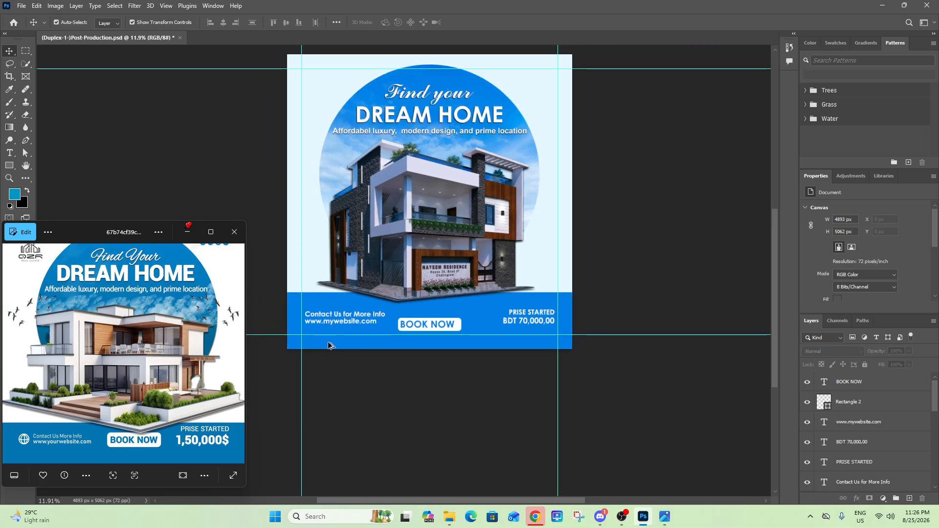
scroll(342, 360, down, 1)
scroll(377, 365, up, 2)
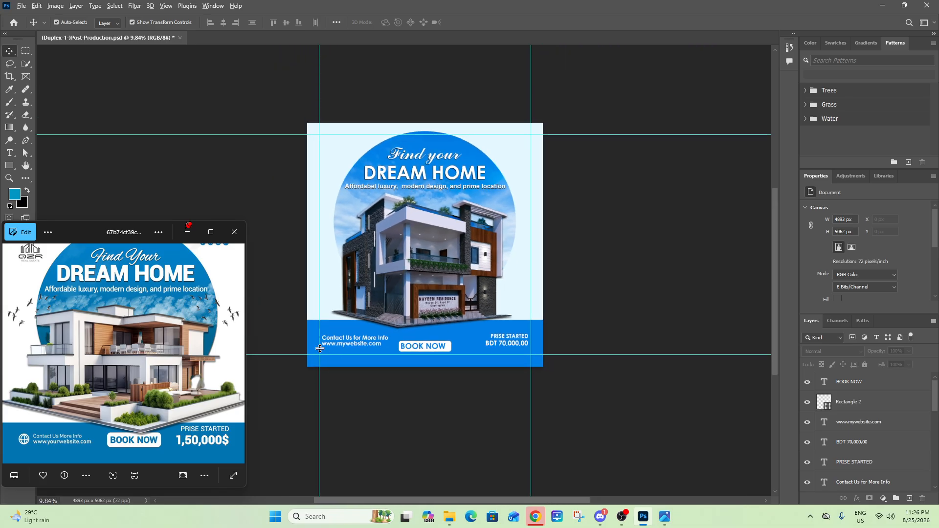
scroll(459, 373, down, 1)
scroll(368, 340, up, 3)
scroll(367, 343, up, 1)
click(367, 337)
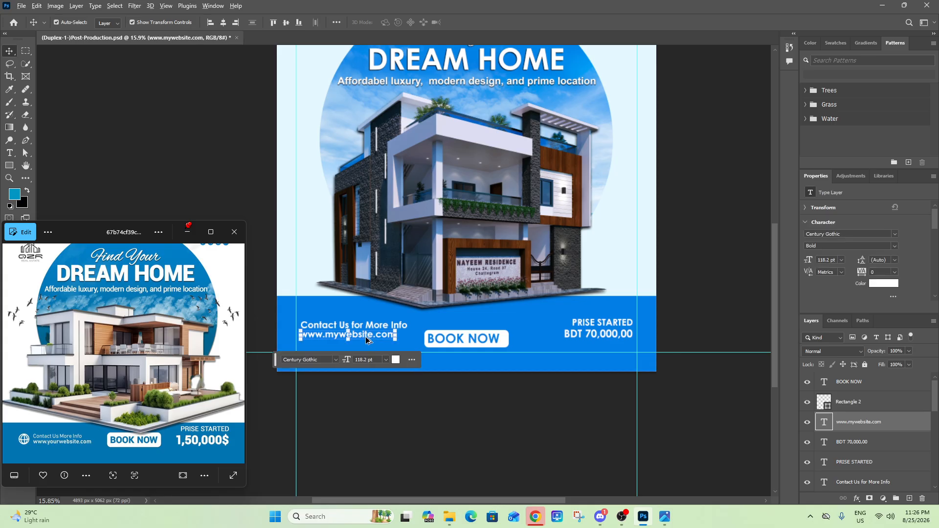
scroll(368, 332, up, 2)
scroll(375, 319, up, 2)
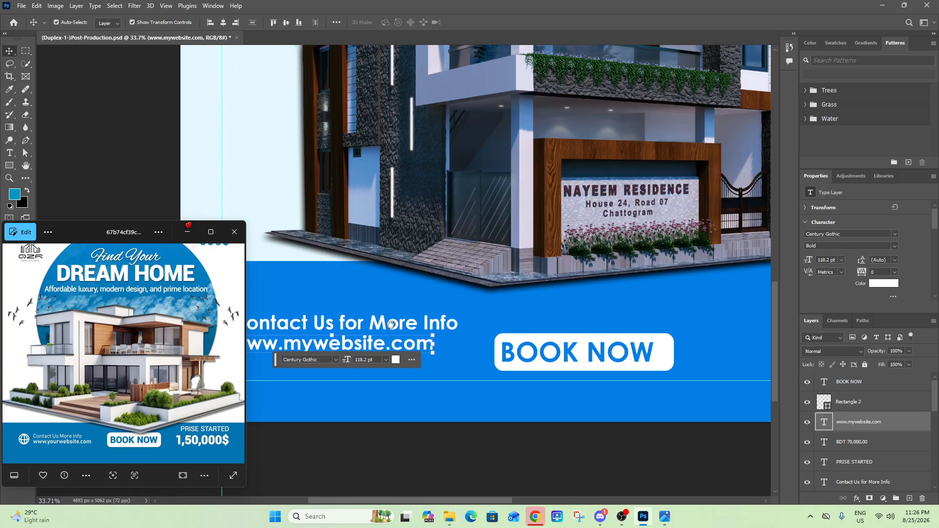
shift+click(433, 326)
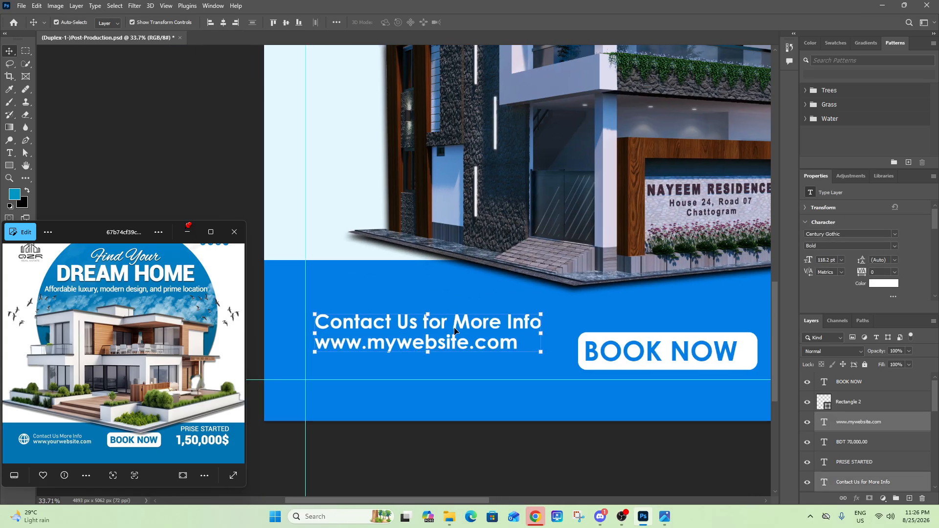
scroll(433, 327, up, 2)
drag(429, 326, 446, 325)
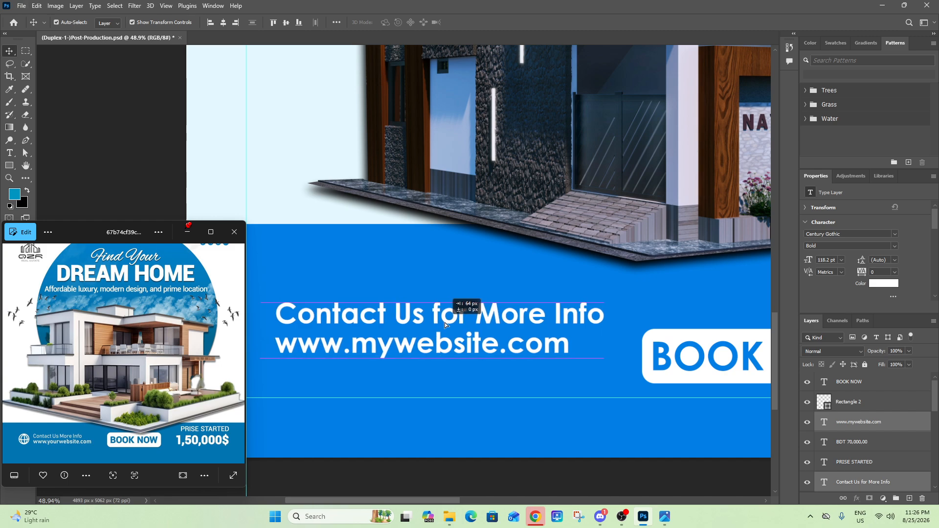
scroll(445, 326, down, 3)
click(466, 417)
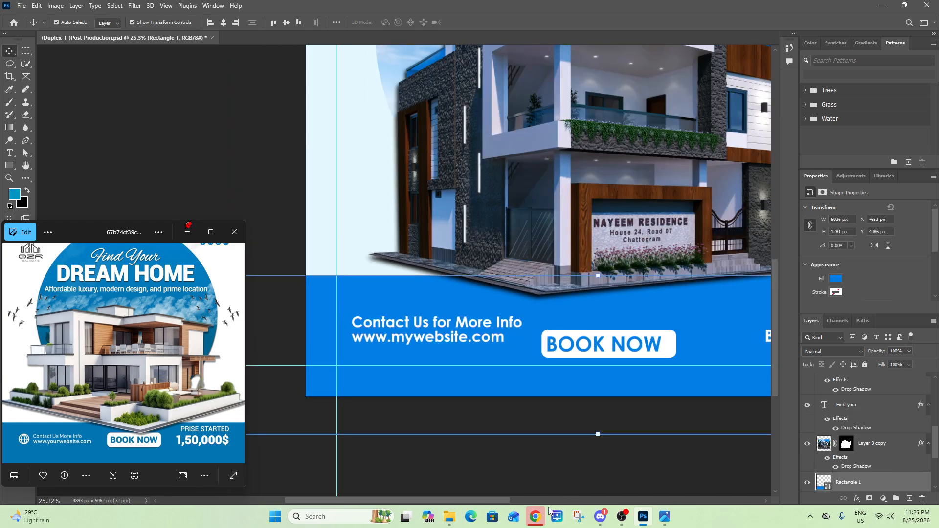
Step: Switch to Chrome and search Google for "website logo"
click(536, 516)
click(493, 10)
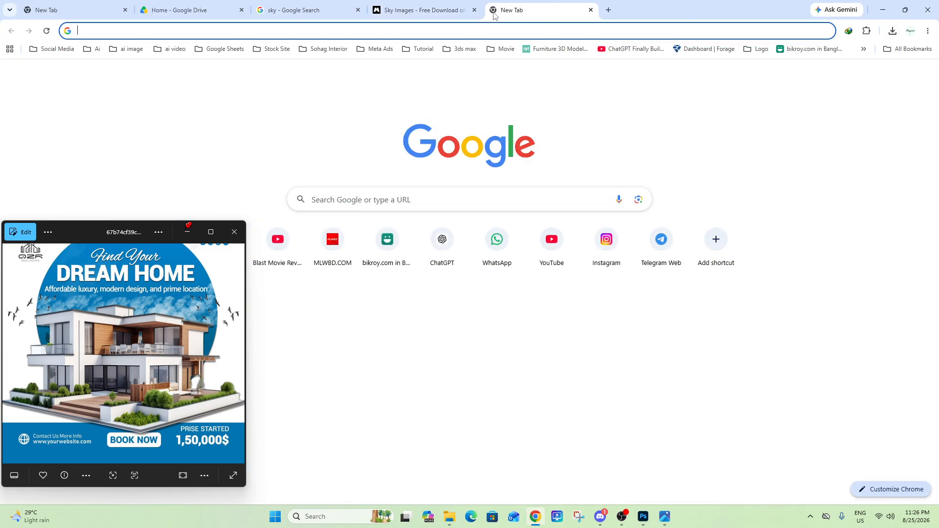
text(sebsite)
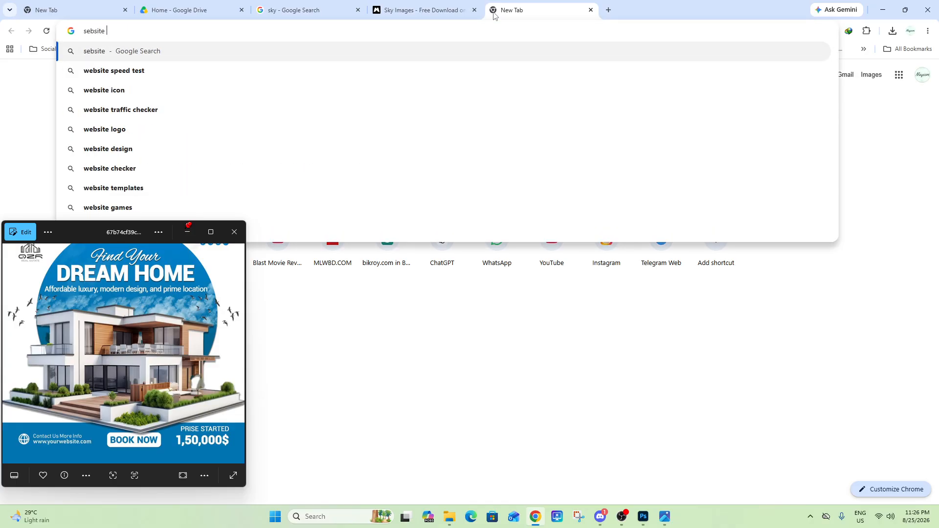
key(ctrl+a)
text(webs)
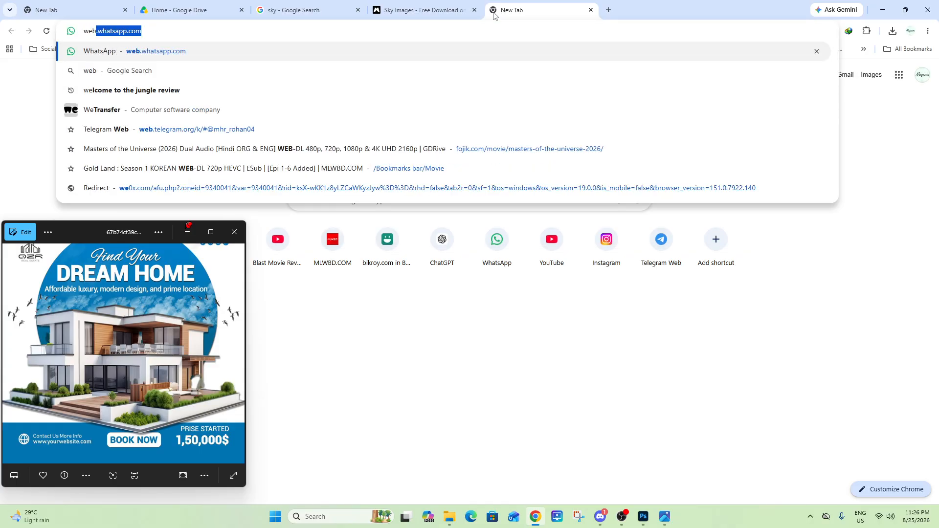
text(ite logo)
key(Return)
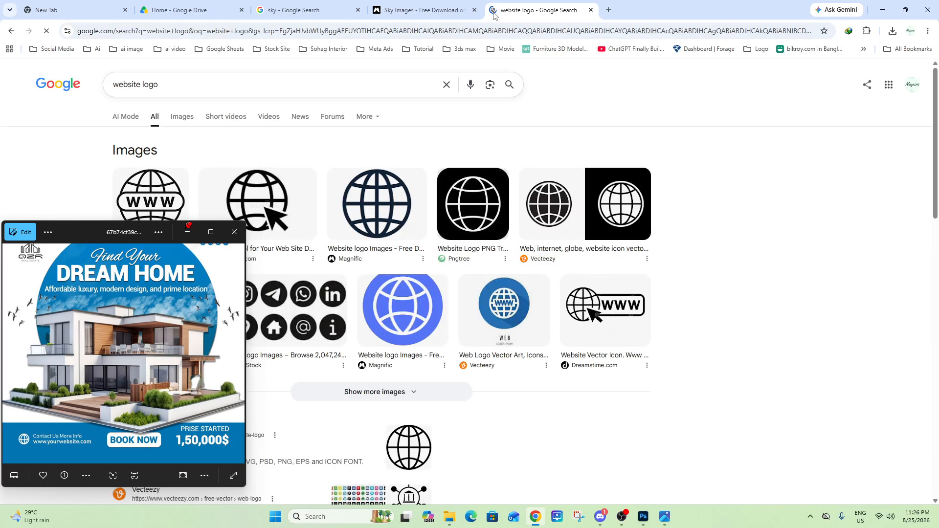
Step: Copy the dark globe icon image from the Magnific result and return to Photoshop
click(372, 211)
right_click(610, 289)
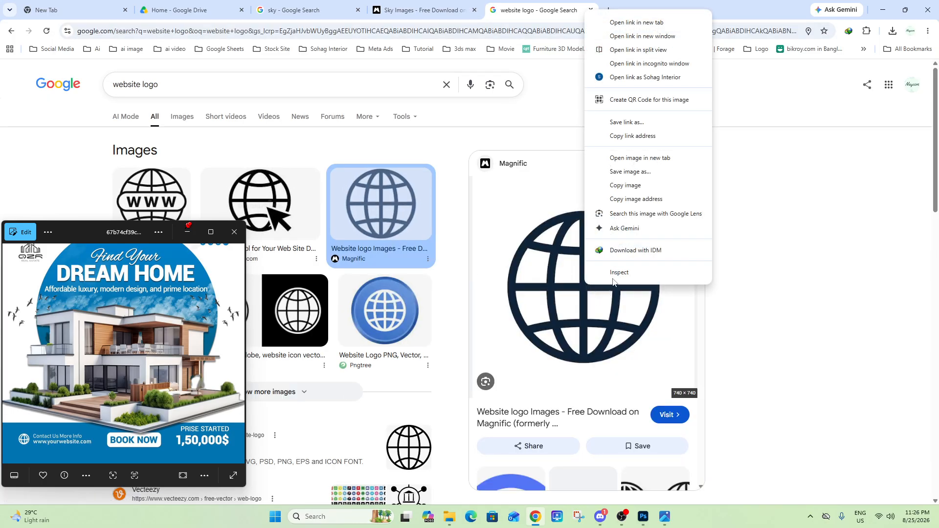
click(626, 185)
click(883, 10)
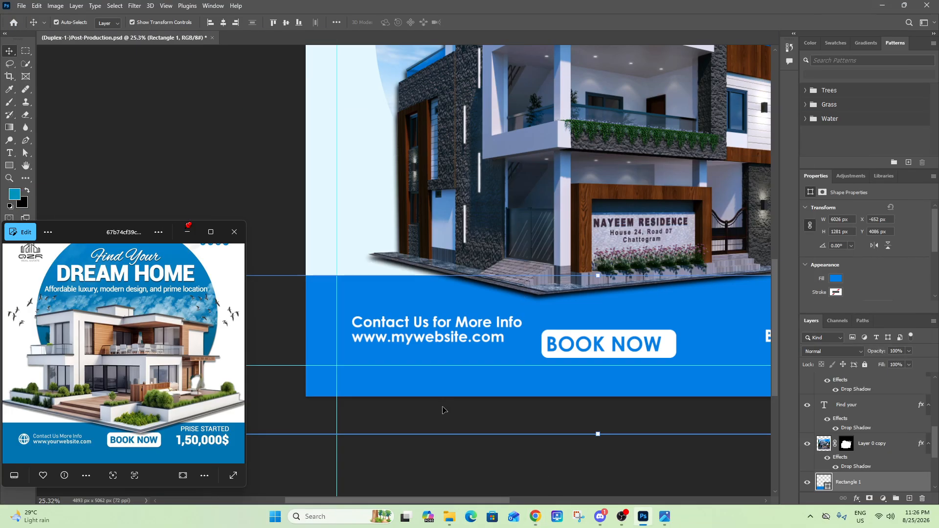
Step: Paste the globe image, bring it above all other layers, and place it over the left end of the contact text
key(ctrl+v)
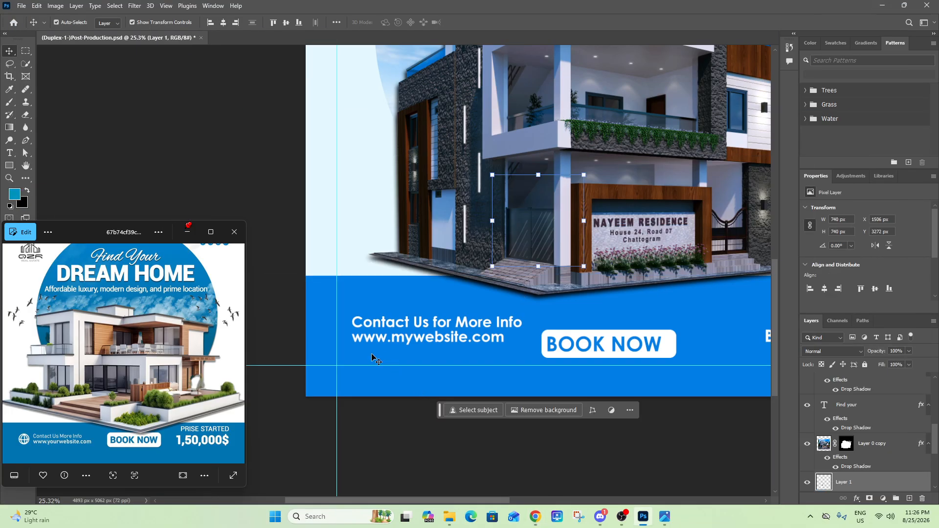
scroll(371, 361, down, 1)
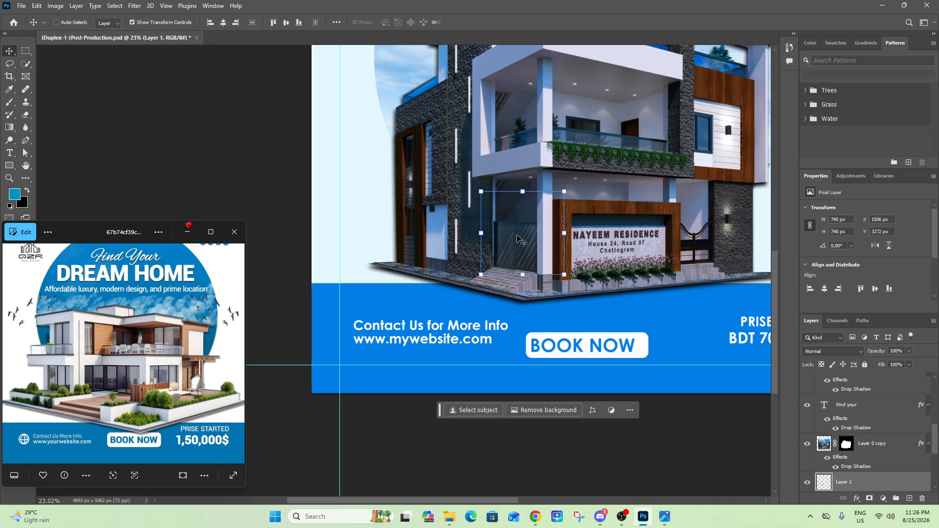
drag(515, 241, 380, 329)
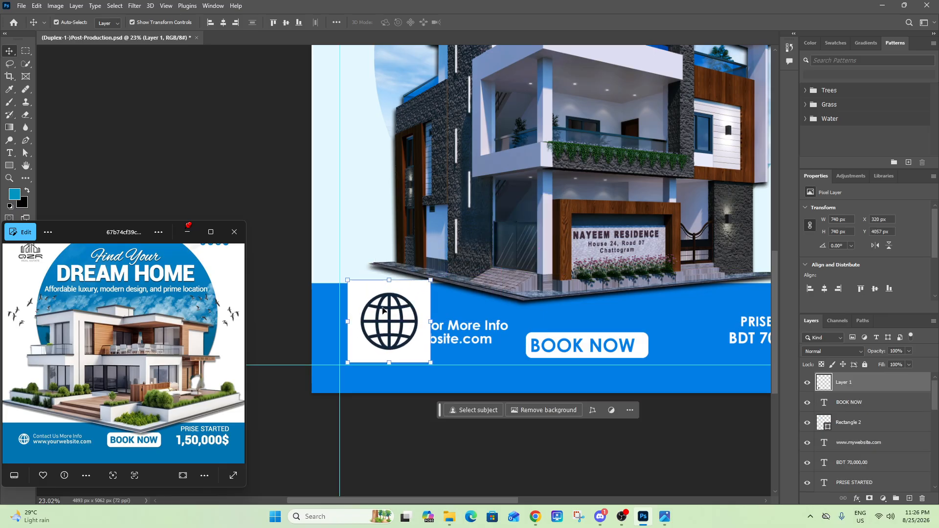
Step: Set the globe layer's blend mode to Multiply and scale it down to about 32.5%
click(834, 352)
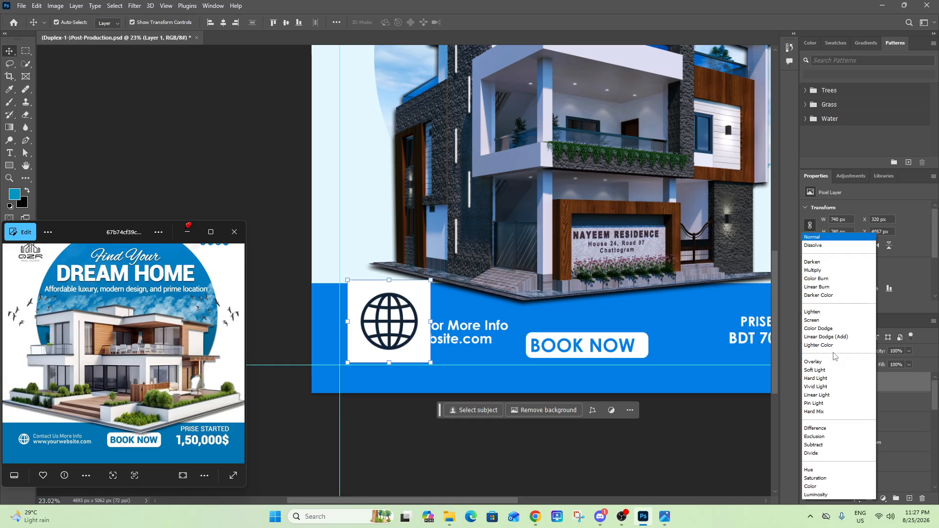
click(817, 271)
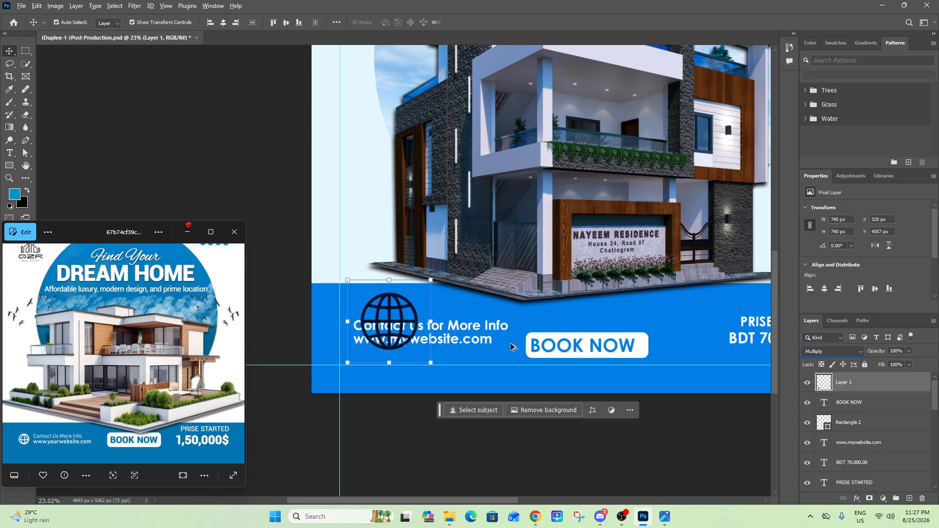
drag(433, 277, 375, 336)
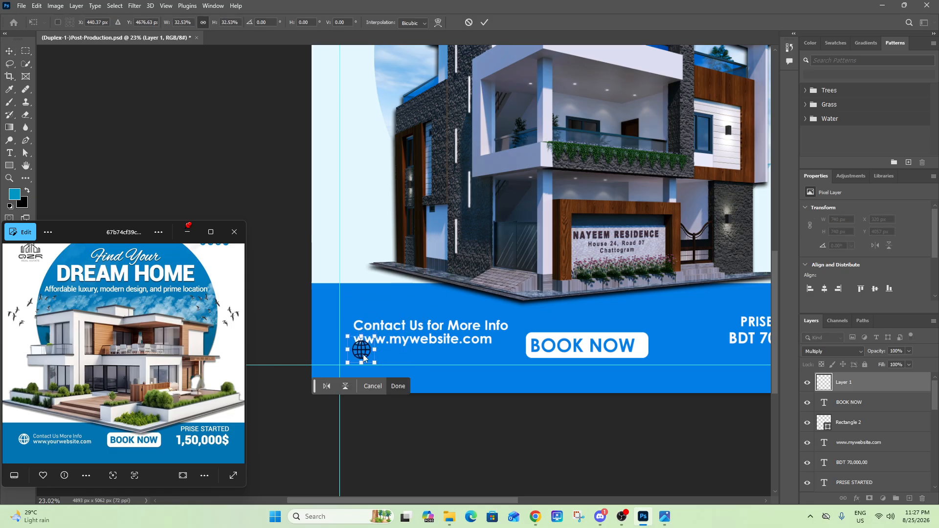
click(483, 22)
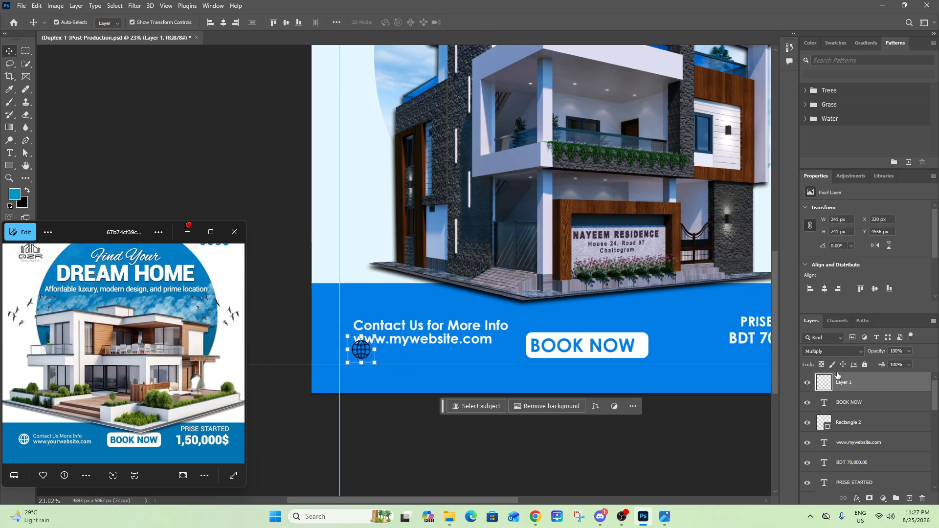
double_click(912, 392)
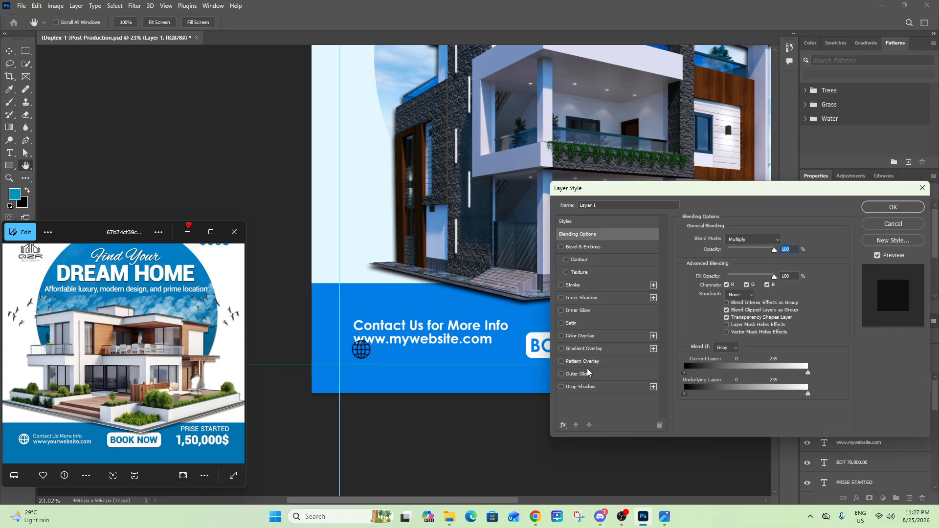
click(598, 335)
click(782, 240)
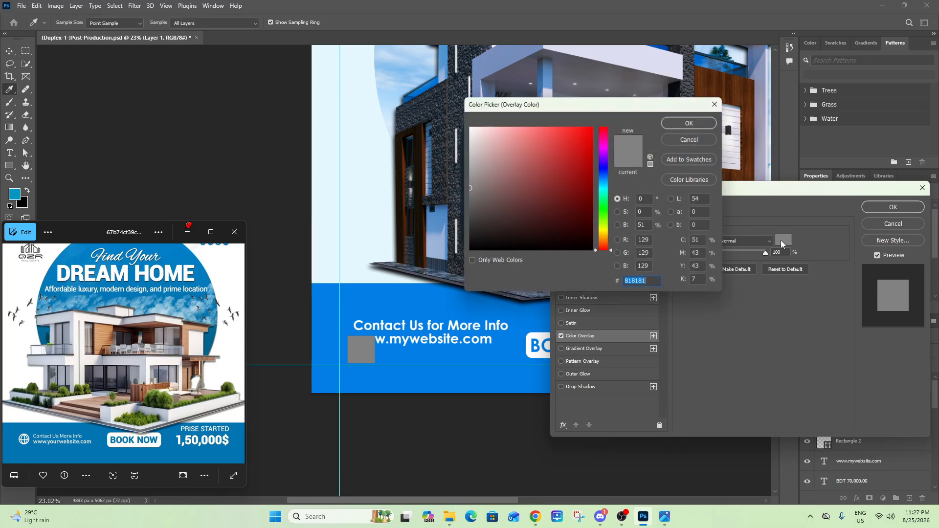
click(435, 66)
click(668, 139)
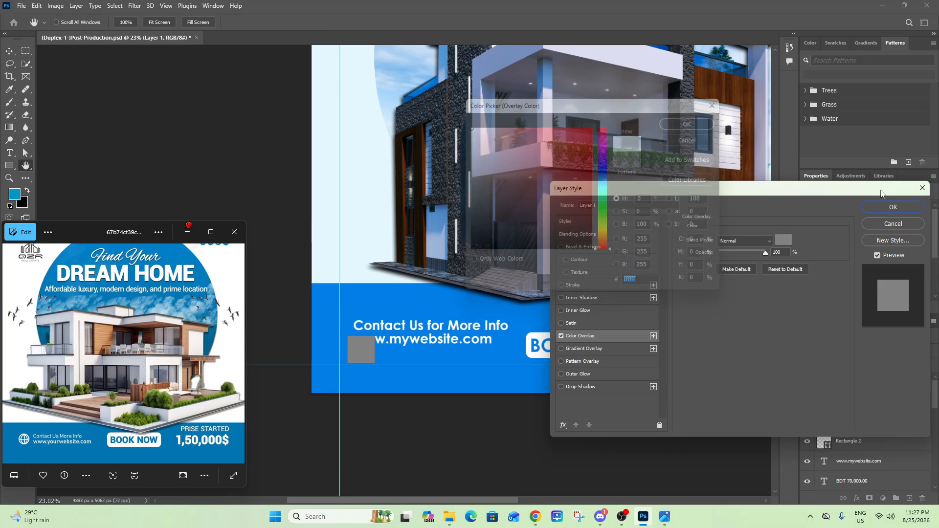
key(Escape)
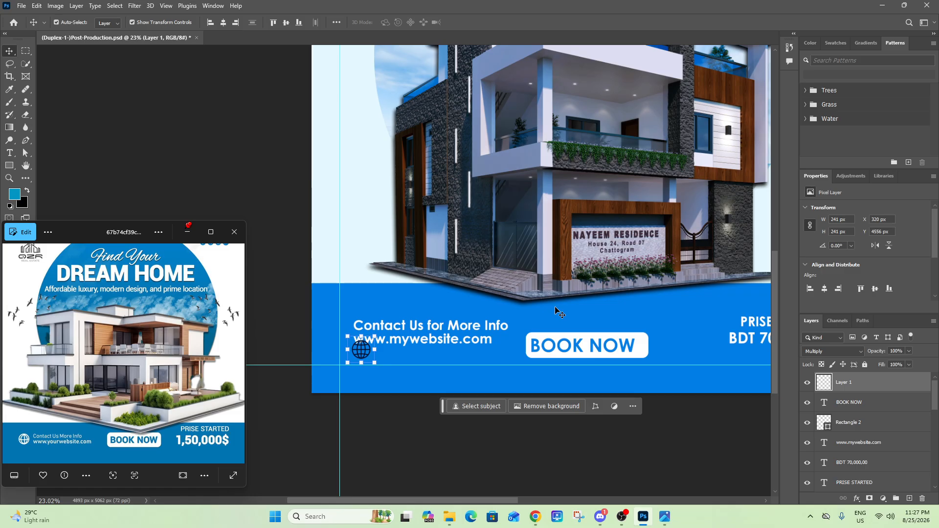
Step: Invert the globe icon's colors and set its layer's blend mode to Screen
scroll(354, 357, up, 10)
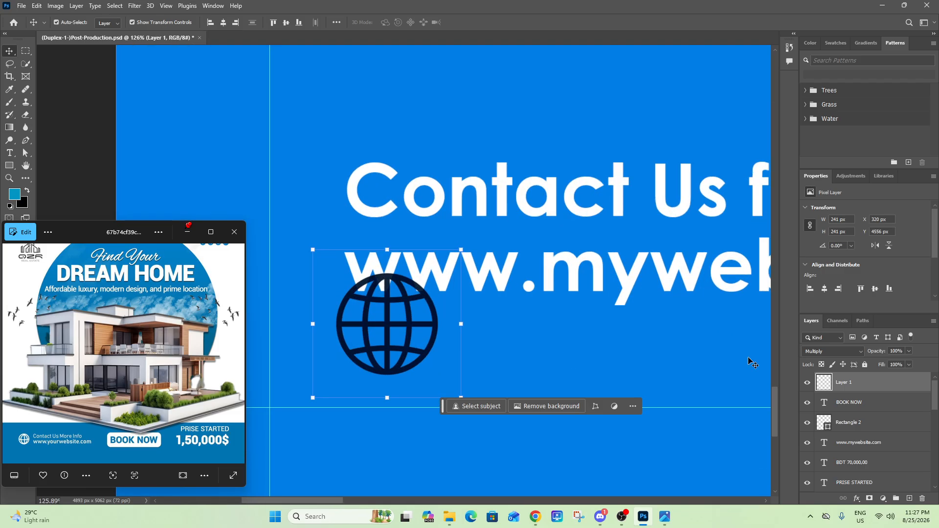
key(ctrl+i)
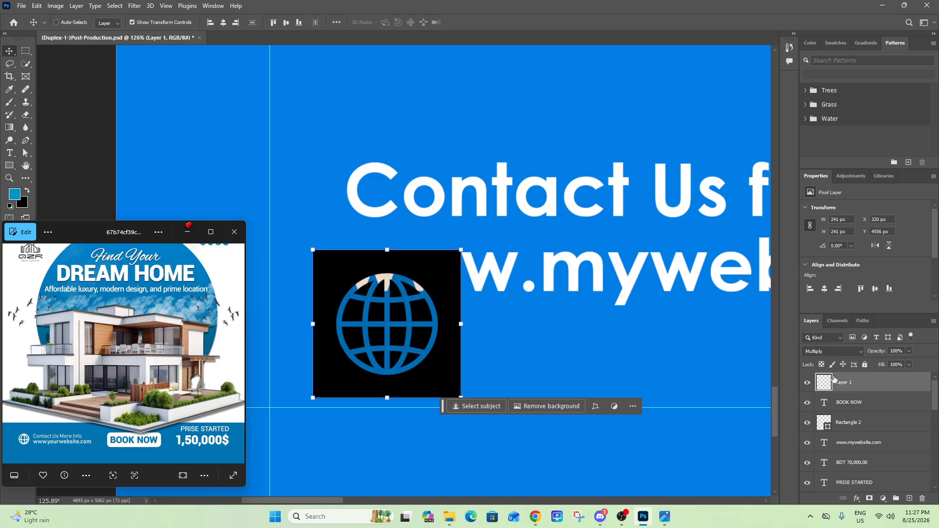
click(841, 352)
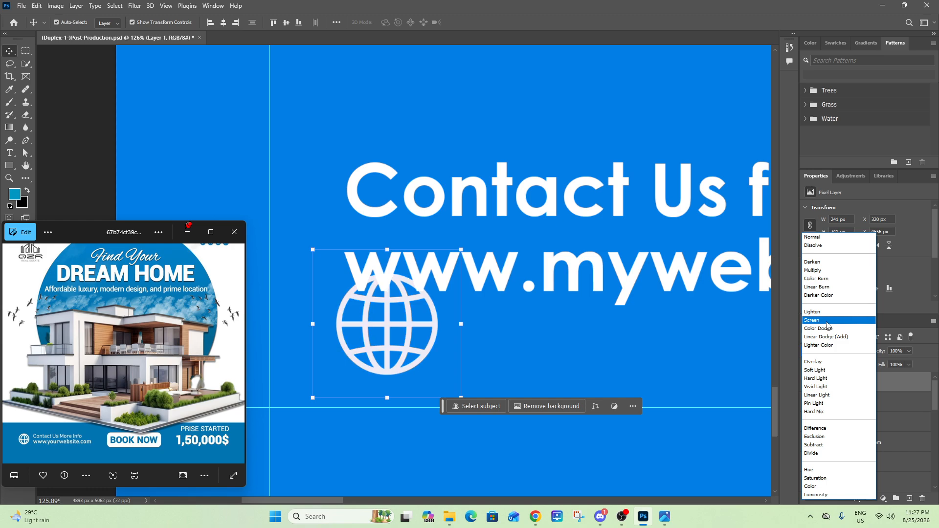
click(827, 320)
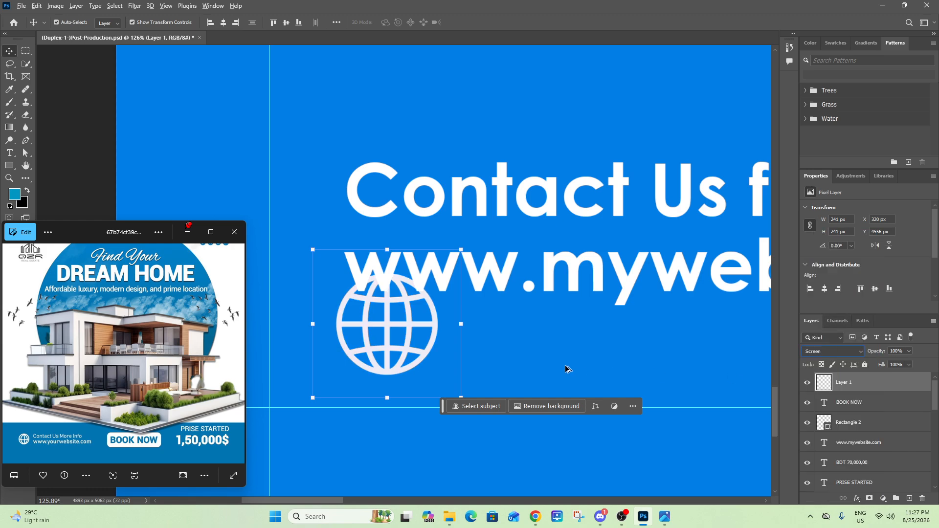
click(567, 340)
scroll(567, 340, down, 3)
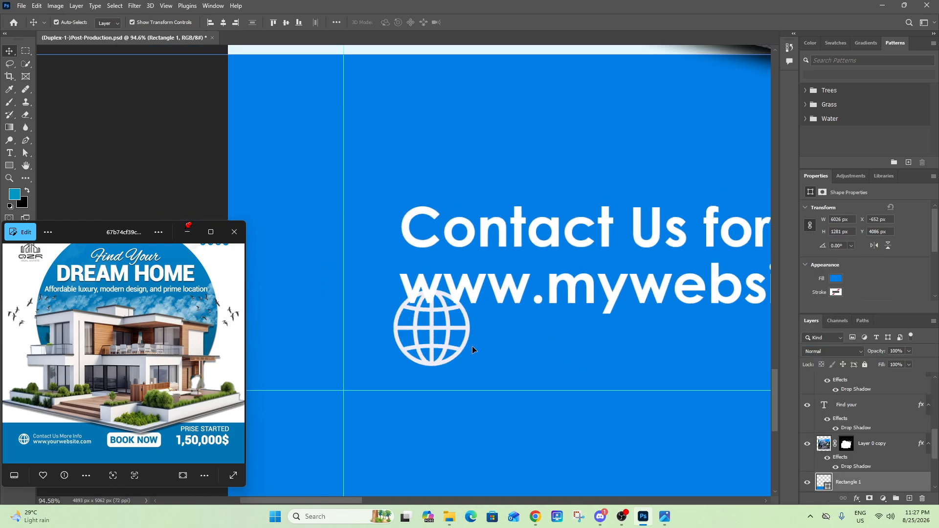
click(451, 352)
click(837, 351)
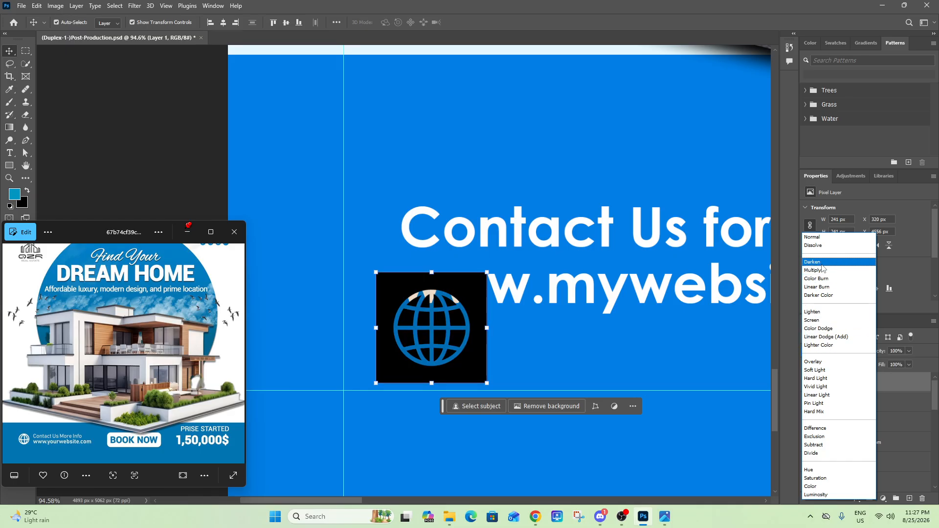
click(821, 321)
Step: Scale the globe icon to about 96% and place it against the left margin guide beside the two contact lines
mouse_move(486, 387)
mouse_down()
mouse_move(454, 352)
mouse_move(428, 343)
mouse_move(482, 384)
mouse_up()
drag(435, 340, 384, 277)
scroll(458, 225, down, 3)
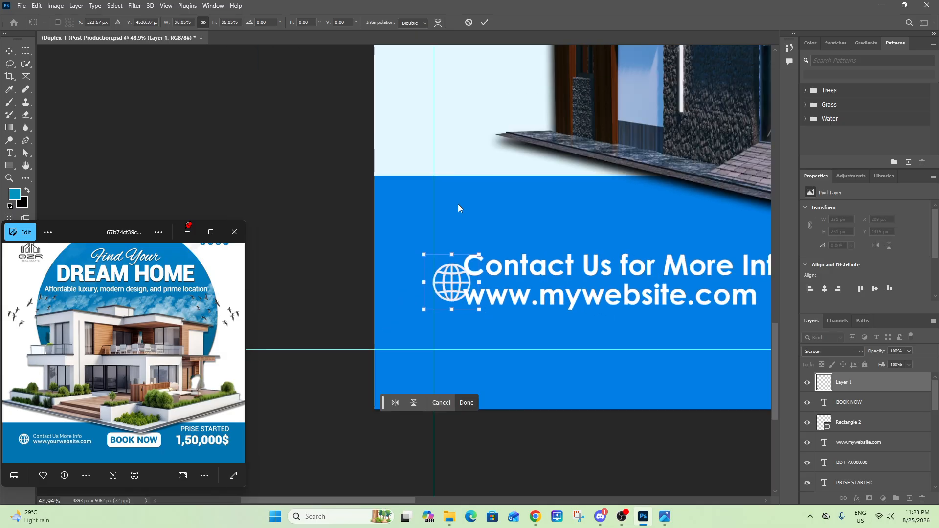
click(484, 22)
scroll(400, 267, down, 2)
click(617, 288)
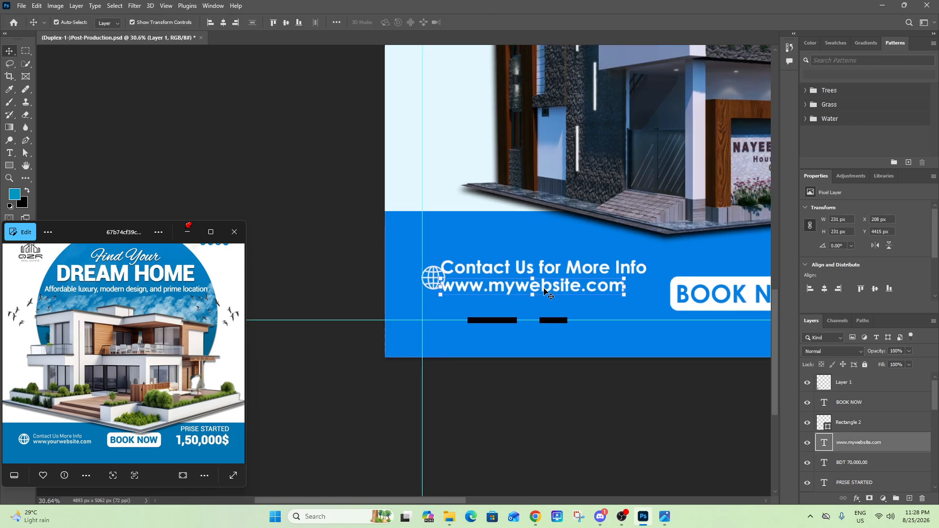
shift+click(551, 270)
key(shift+Right)
key(shift+Right)
key(shift+Right)
key(shift+Right)
key(shift+Right)
key(shift+Right)
key(shift+Down)
key(shift+Right)
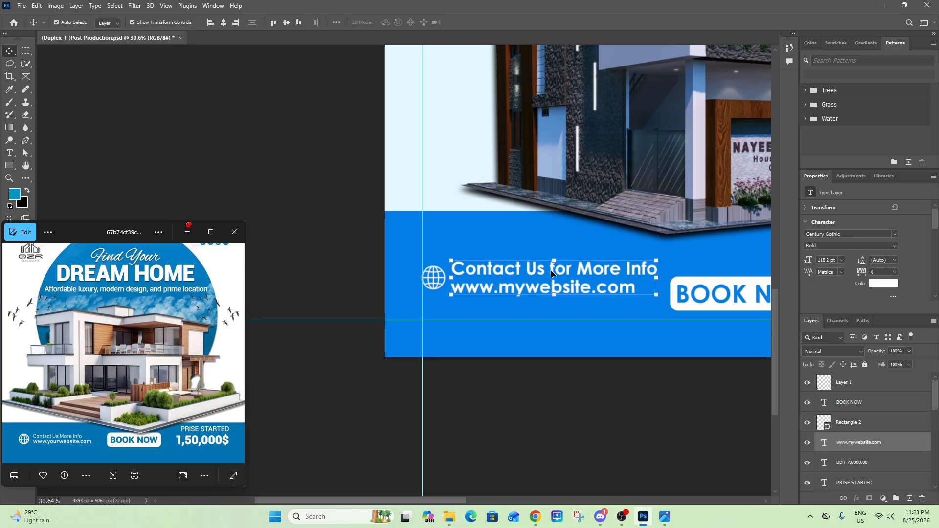
key(shift+Up)
click(574, 357)
Step: Save the poster document and view the whole layout
scroll(348, 357, down, 8)
drag(535, 377, 478, 386)
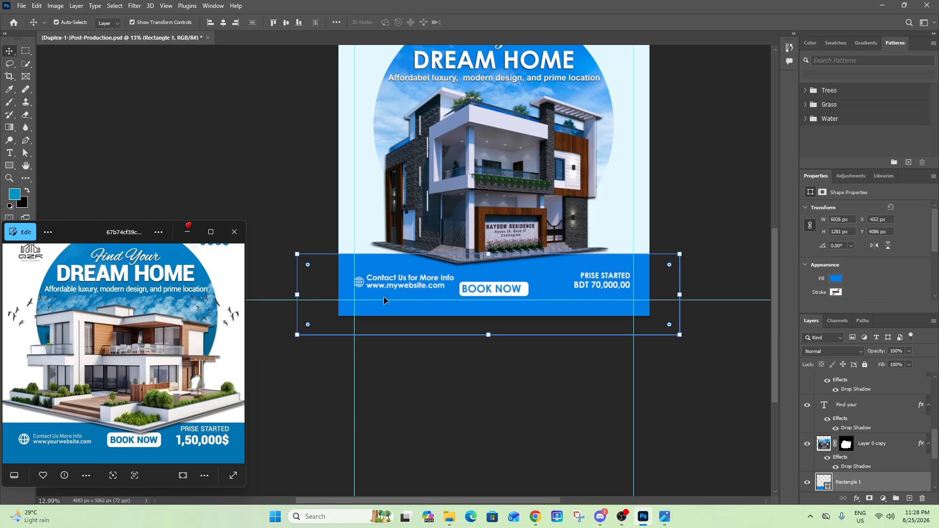
key(ctrl+s)
scroll(467, 369, up, 3)
scroll(453, 382, down, 3)
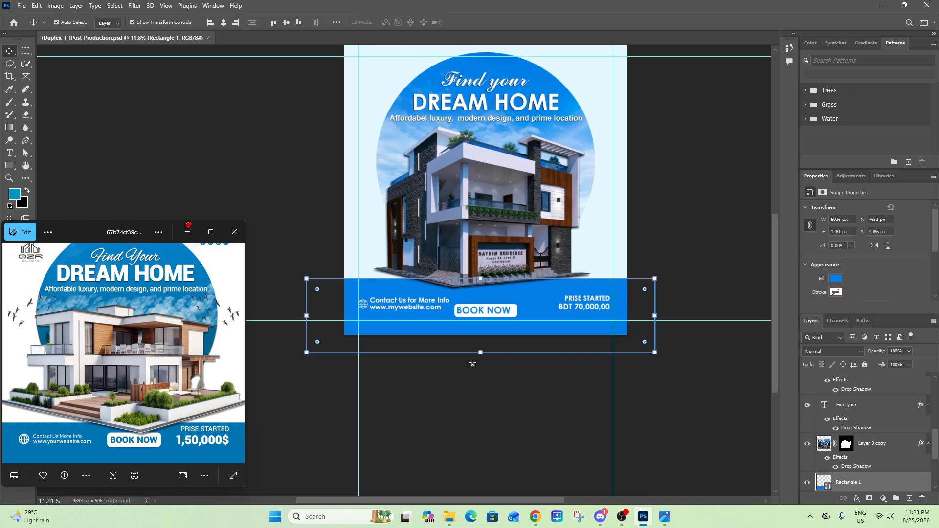
Step: Deselect the footer rectangle and check the whole poster layout with the guides toggled off and on
scroll(450, 382, up, 2)
click(660, 228)
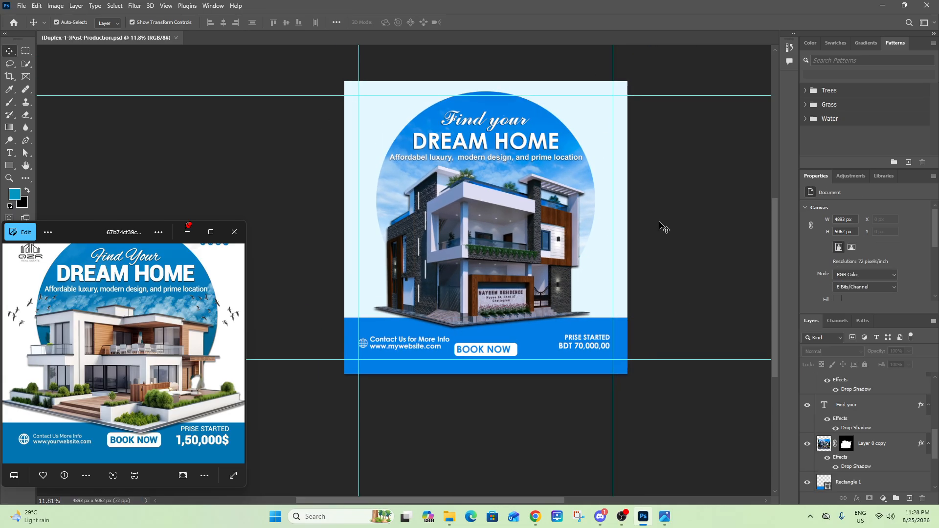
scroll(566, 331, up, 1)
key(ctrl+semicolon)
key(ctrl+semicolon)
key(ctrl+semicolon)
key(ctrl+semicolon)
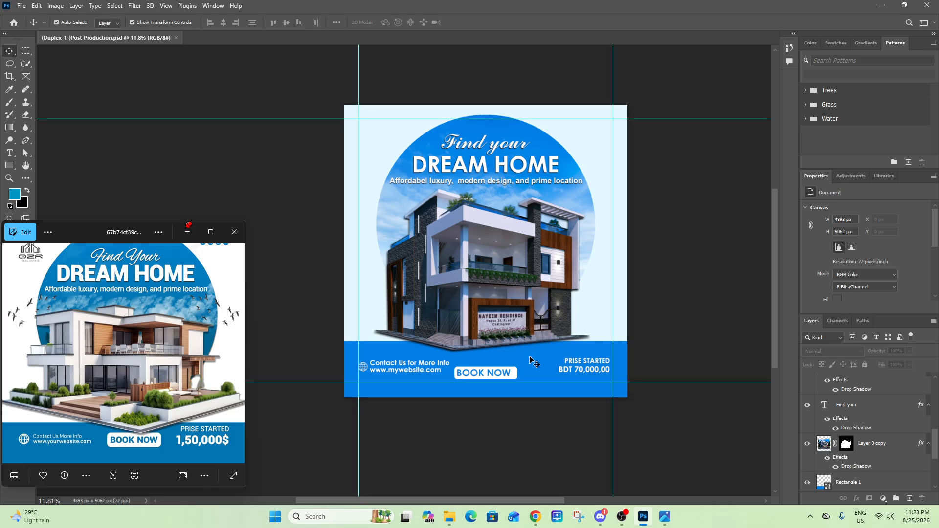
scroll(533, 362, up, 1)
scroll(112, 373, down, 1)
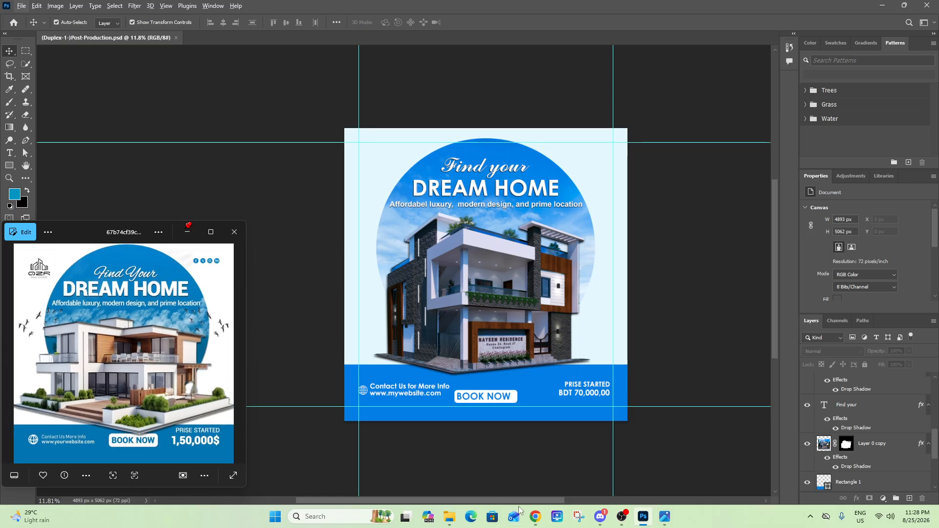
Step: Switch to Chrome and search Google for "birds", refining the query to "birds sky"
click(535, 517)
click(520, 34)
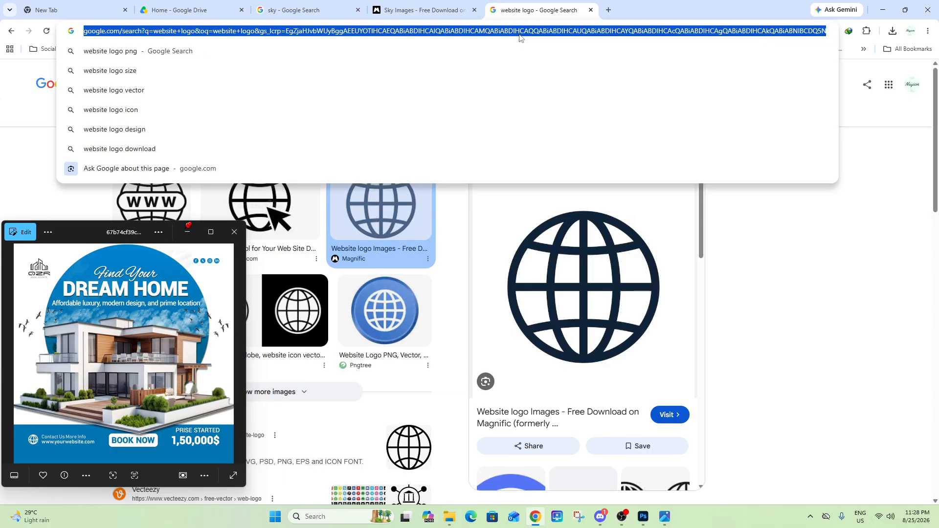
text(birds)
key(Return)
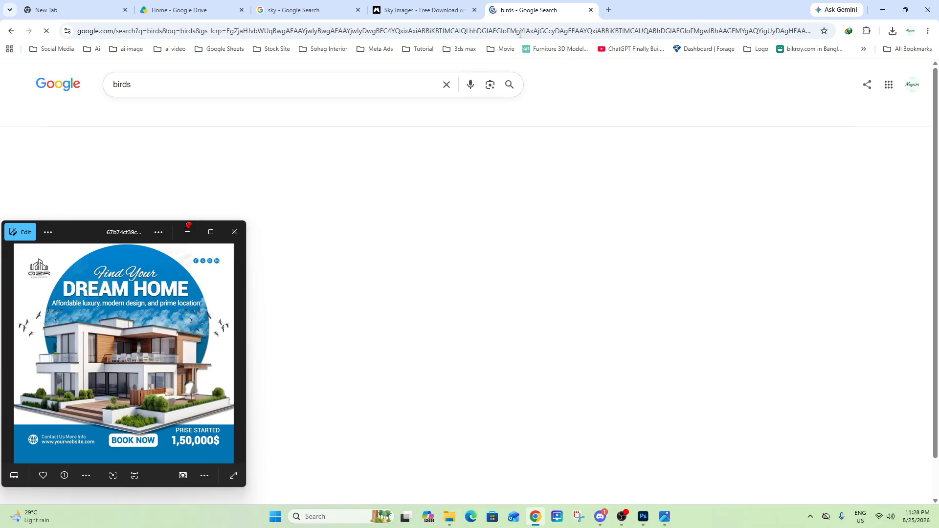
scroll(398, 225, down, 5)
scroll(398, 225, up, 5)
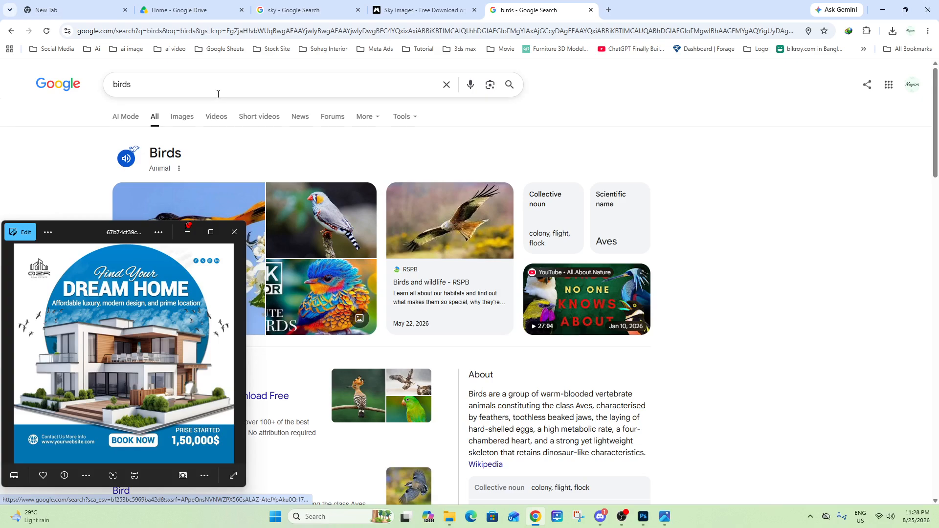
click(218, 95)
text(sky)
key(Return)
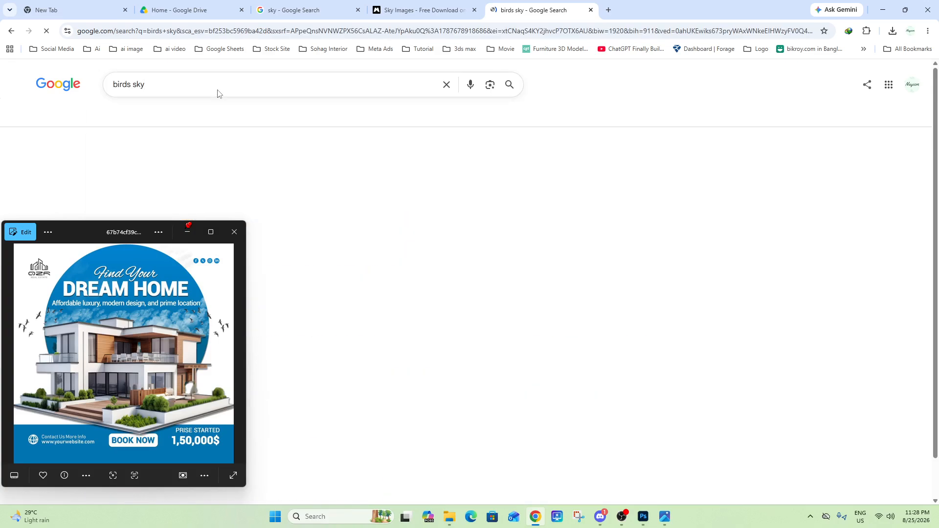
Step: Copy the iStock picture of birds in a blue-pink sky from the image results and paste it into the Photoshop poster
scroll(486, 191, down, 2)
scroll(484, 193, down, 3)
scroll(485, 193, up, 4)
scroll(482, 202, down, 4)
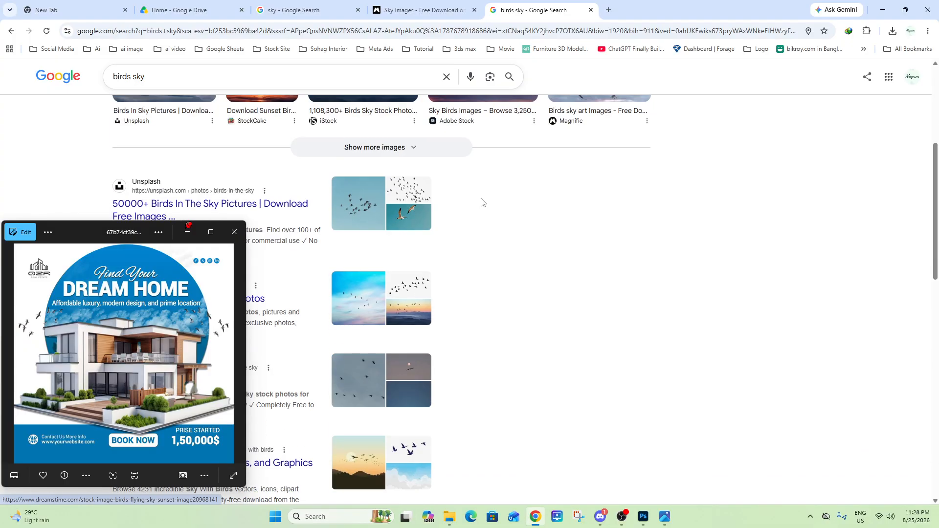
scroll(440, 230, up, 5)
scroll(441, 237, down, 10)
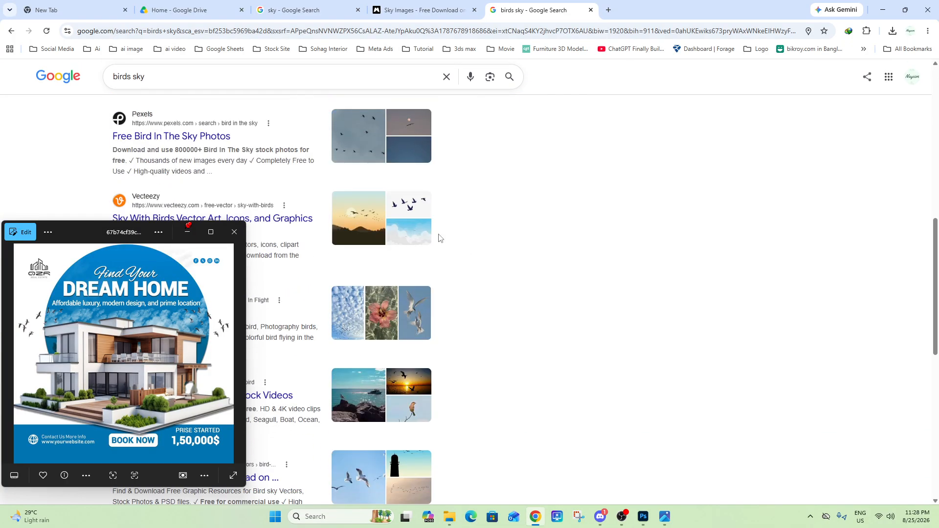
scroll(450, 264, up, 5)
scroll(169, 170, down, 1)
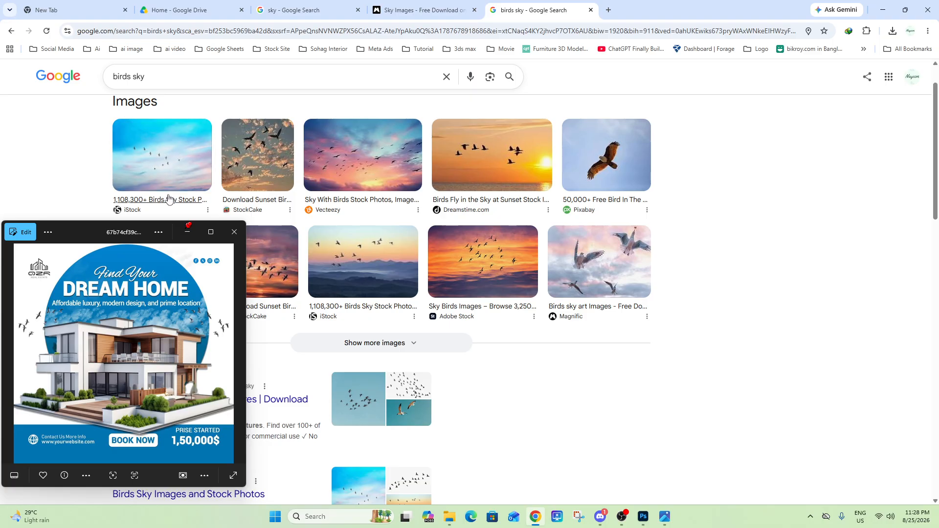
right_click(171, 157)
click(198, 196)
key(alt+Tab)
key(ctrl+v)
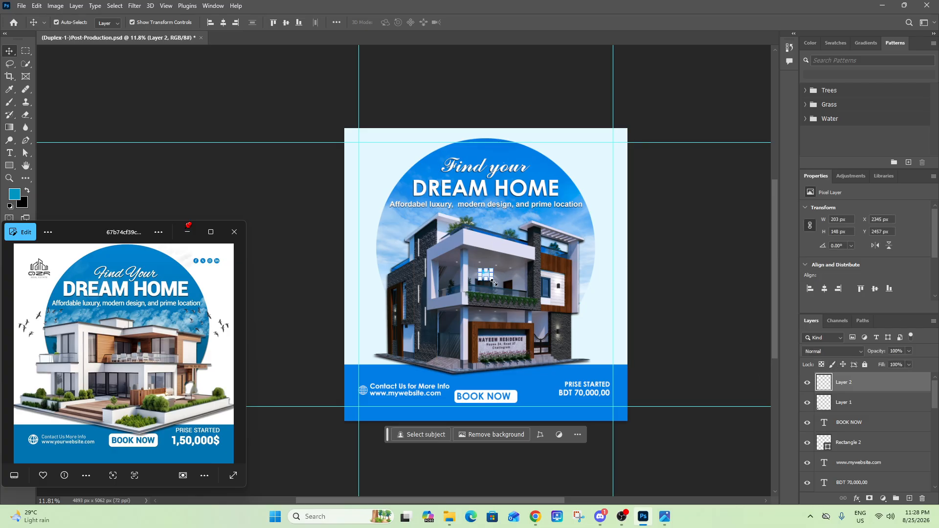
Step: Try the pasted birds picture as a smart object enlarged over the house to about 3203 px wide, and delete it
drag(493, 277, 543, 317)
click(484, 22)
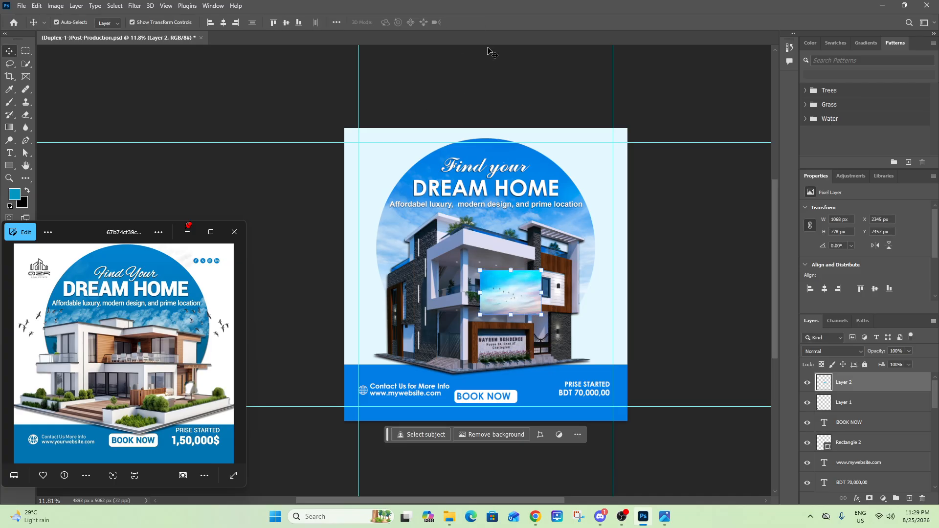
right_click(856, 383)
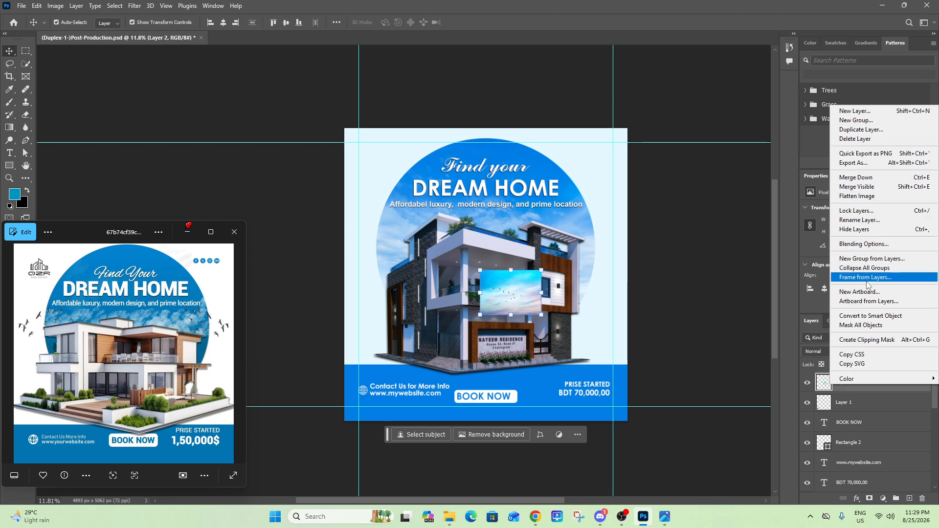
click(870, 315)
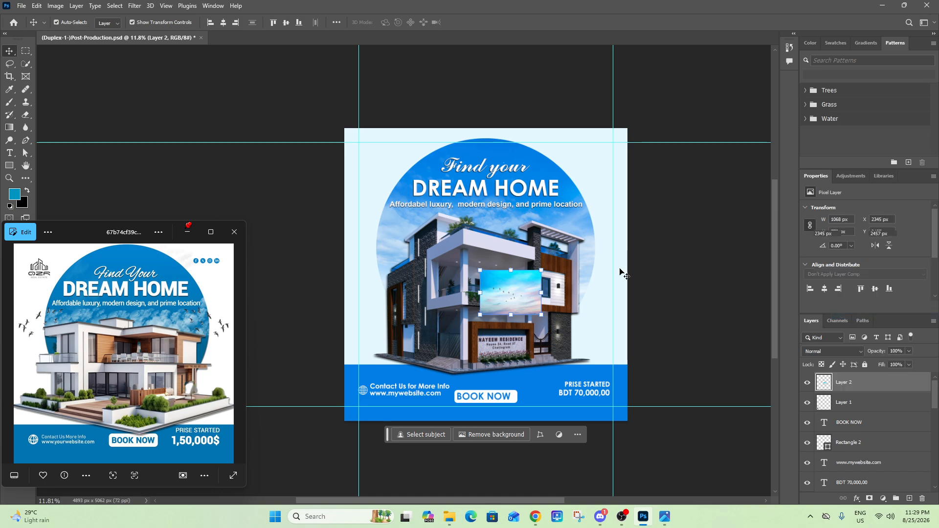
drag(541, 314, 665, 405)
drag(581, 341, 501, 279)
click(485, 22)
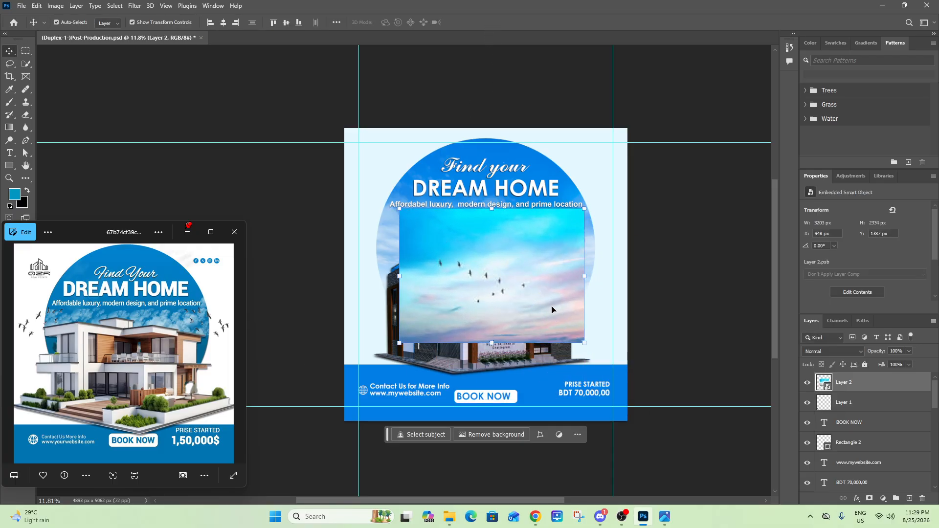
key(Delete)
Step: Return to the "birds sky" image results in Chrome and open Pngtree's Sky Birds PNG page
click(535, 517)
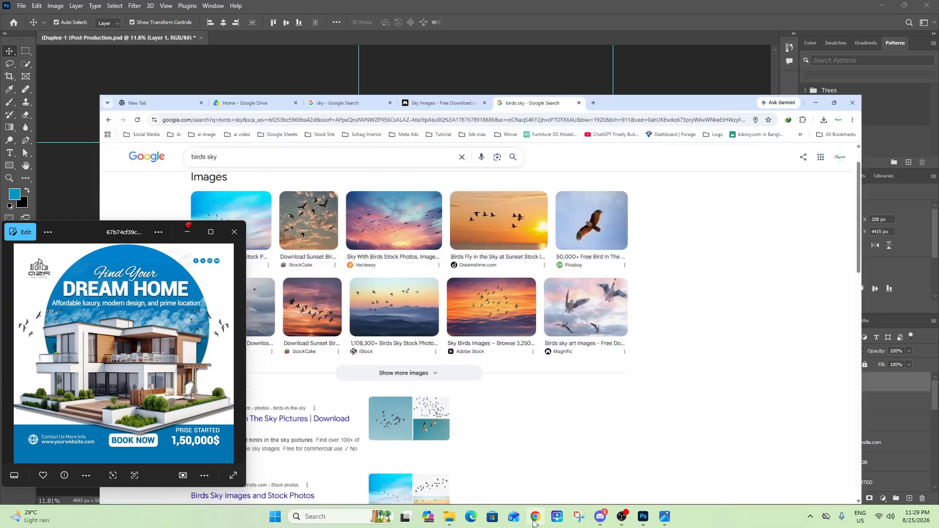
scroll(430, 204, down, 5)
scroll(430, 204, down, 3)
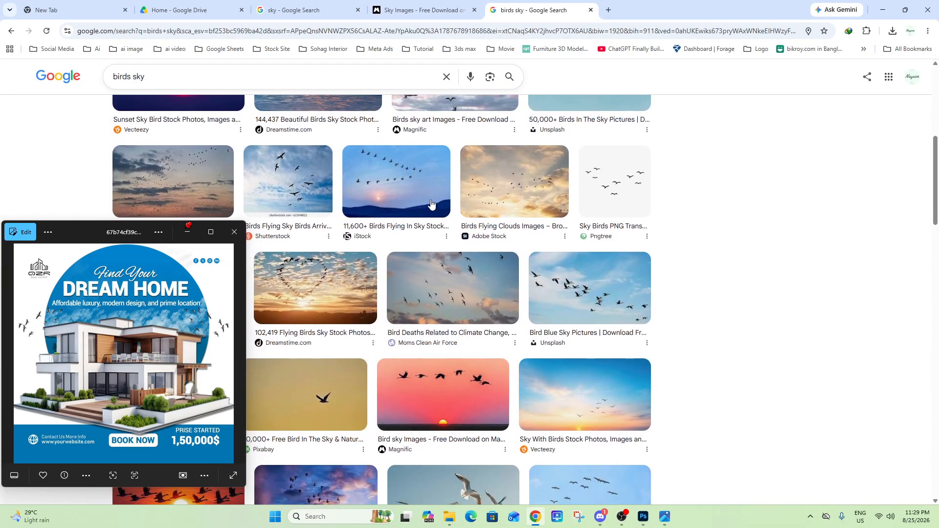
middle_click(615, 226)
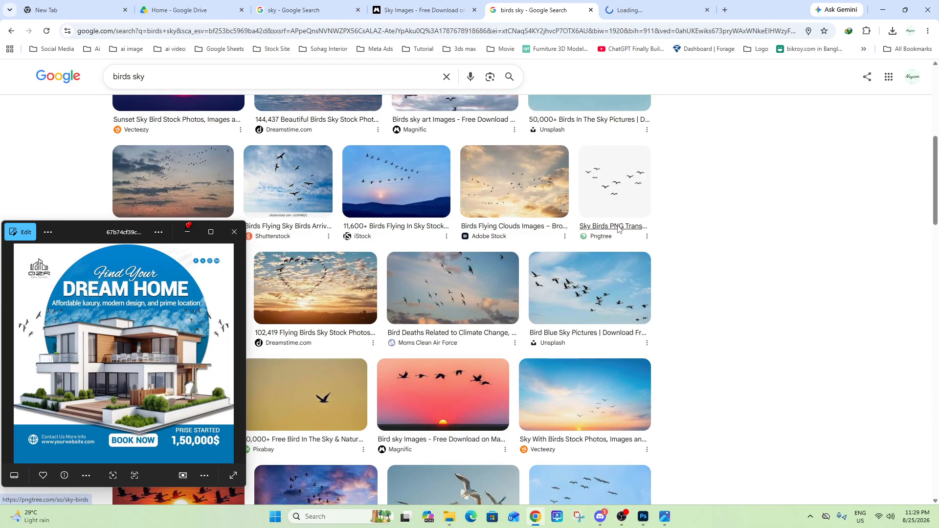
scroll(573, 179, down, 3)
scroll(573, 180, down, 5)
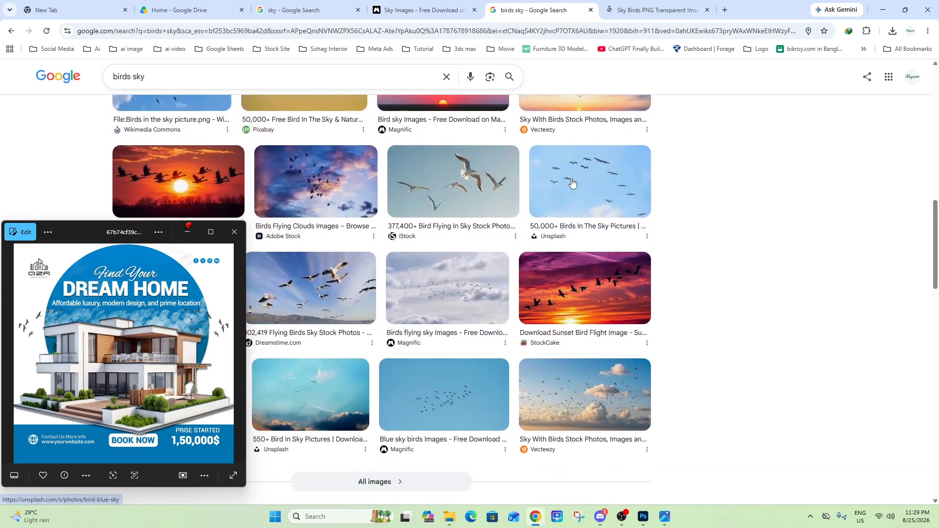
scroll(572, 183, down, 3)
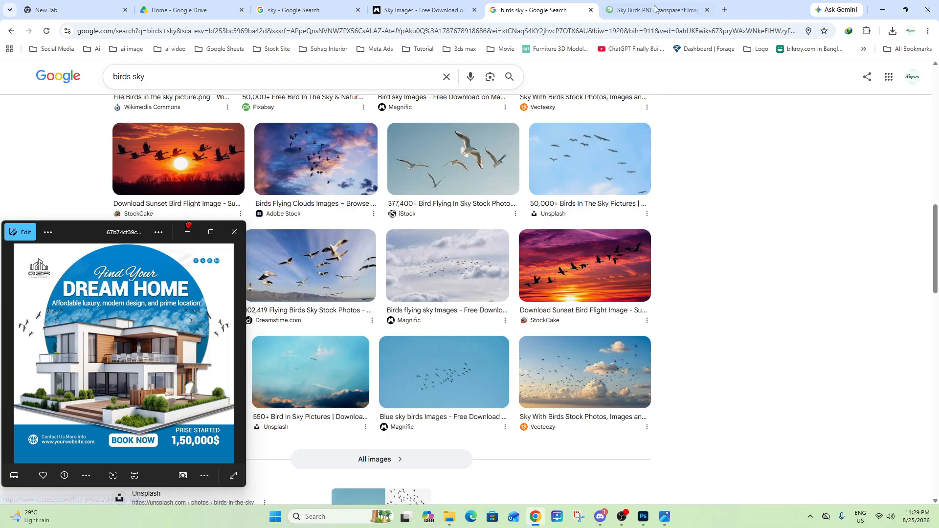
key(ctrl+Tab)
scroll(597, 172, down, 3)
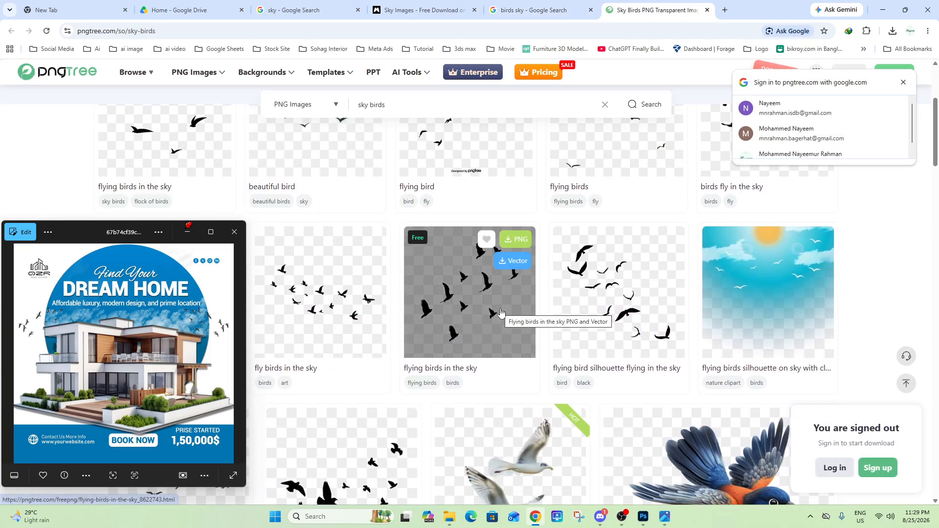
Step: Sign in to Pngtree with an existing Google account to allow PNG downloads, and dismiss the promotional offer
click(514, 241)
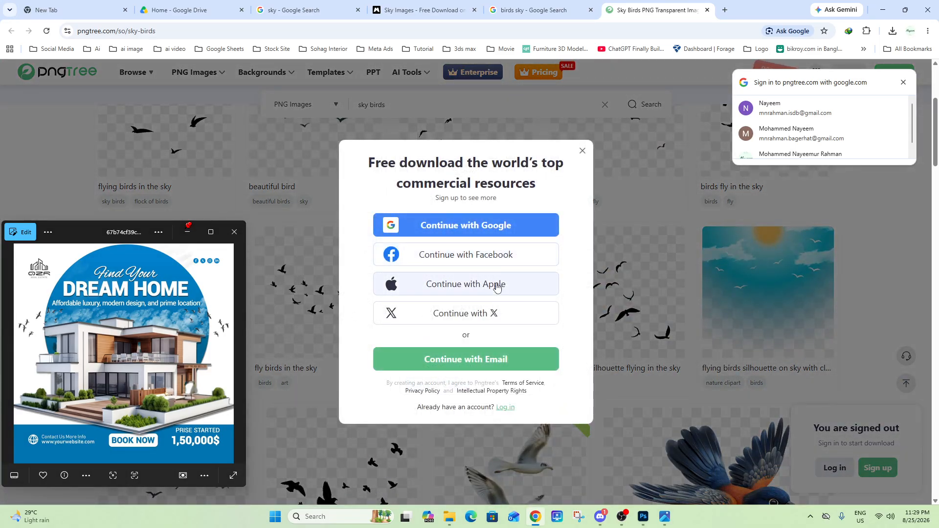
click(512, 236)
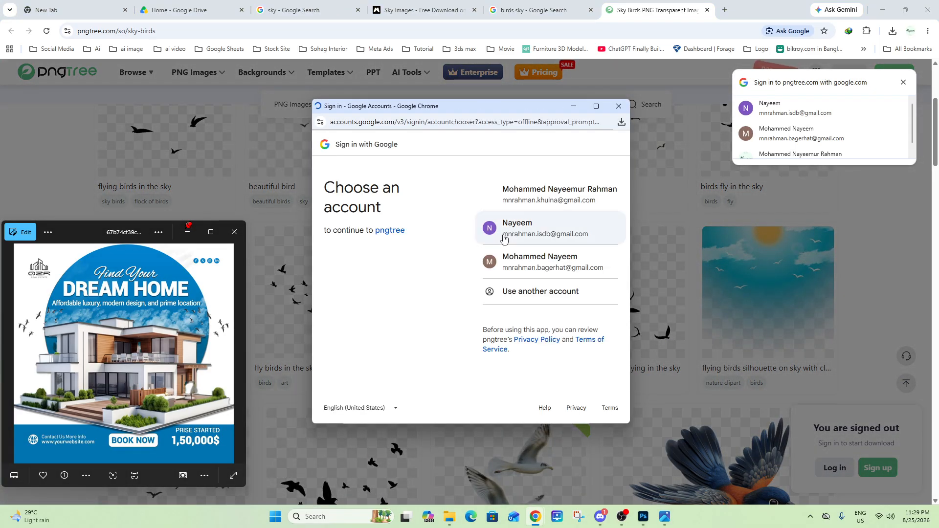
click(551, 239)
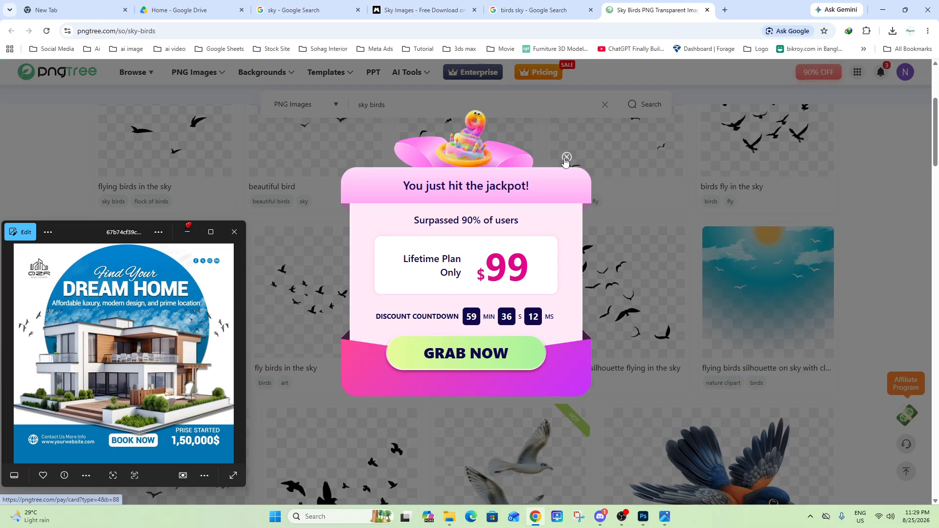
click(566, 158)
Step: Download the free "flying birds in the sky" PNG with the Free Plan's Relax Download and return to the sky birds results
mouse_move(509, 240)
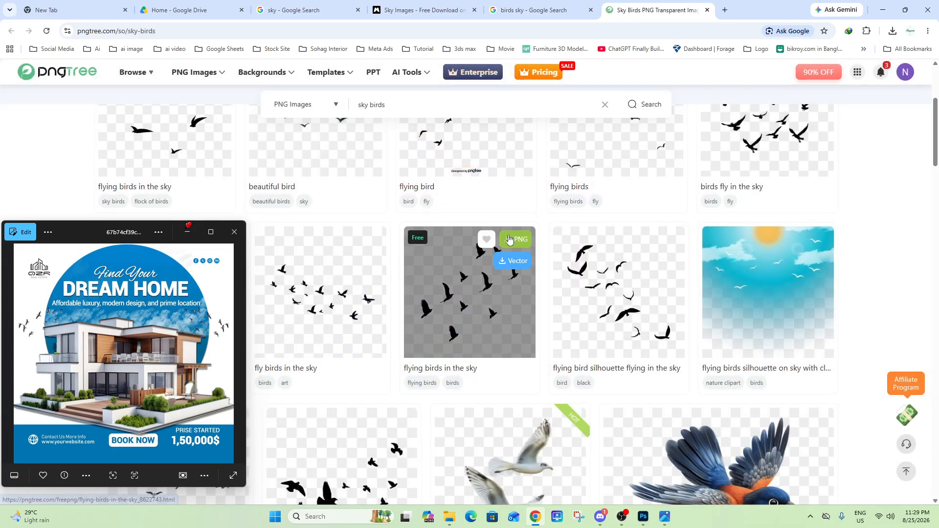
click(509, 239)
click(526, 259)
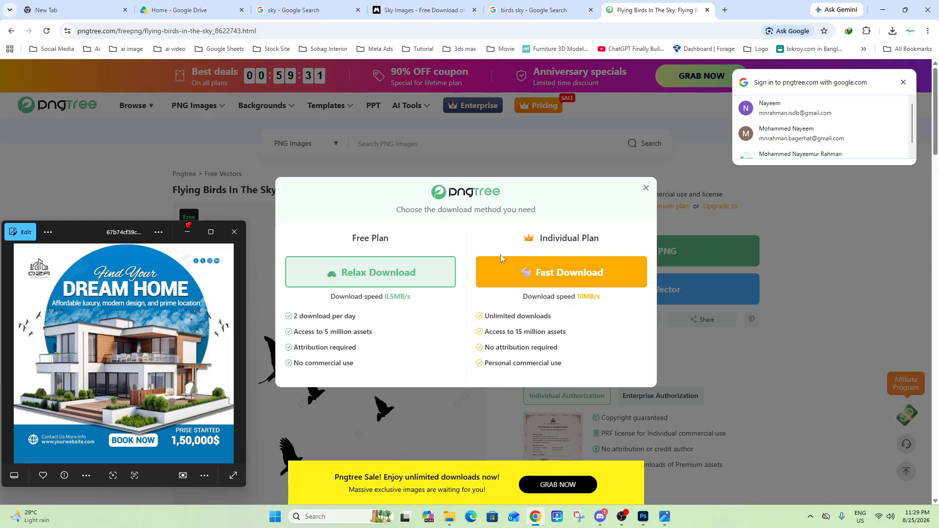
click(370, 272)
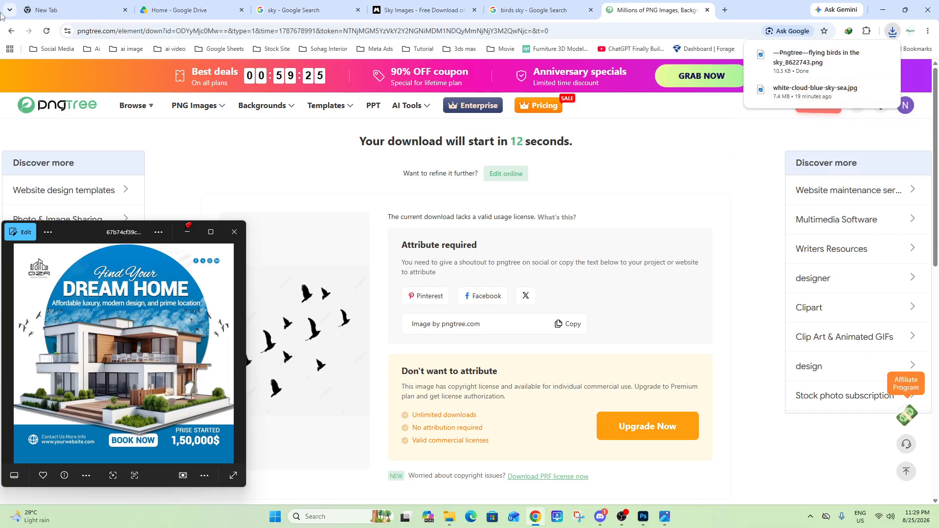
click(11, 31)
click(10, 30)
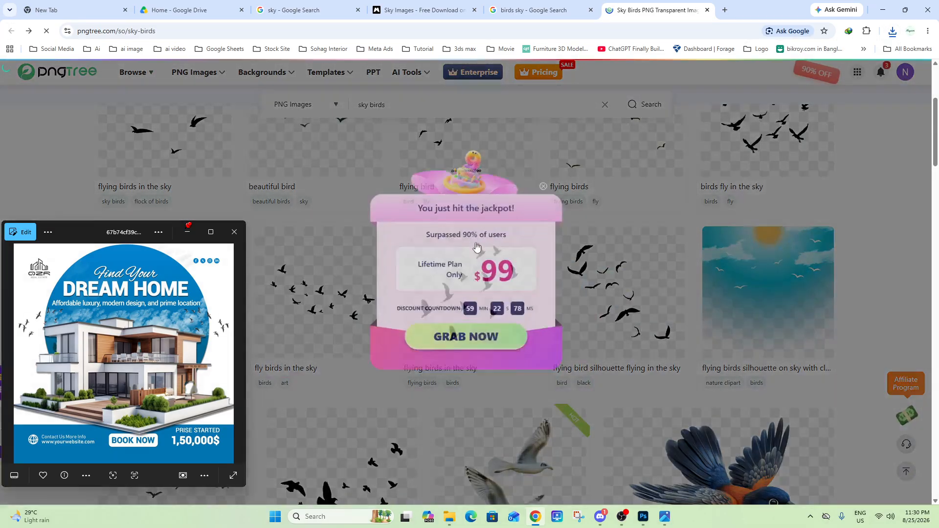
Step: Place the downloaded flying birds PNG from the Downloads folder into the Photoshop poster, over the circle's left edge beside the roof
click(881, 10)
mouse_move(450, 516)
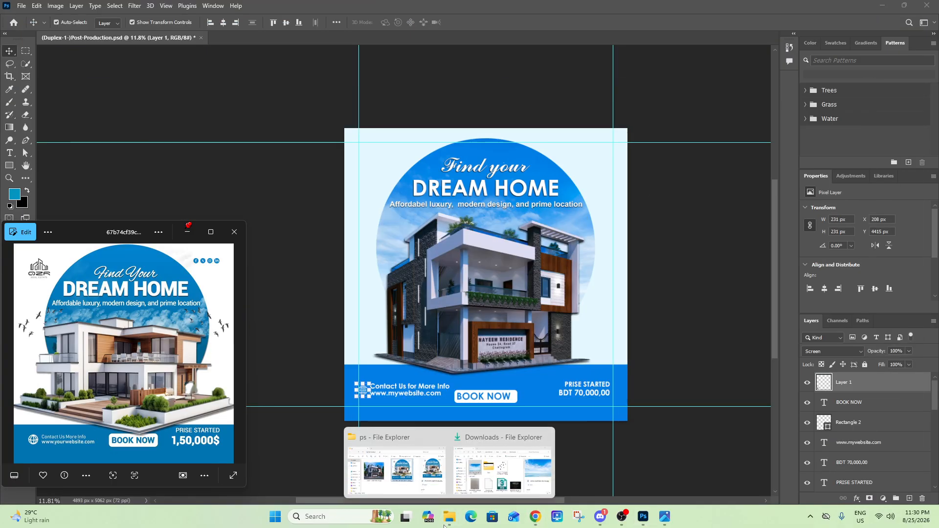
click(472, 479)
drag(502, 226, 394, 235)
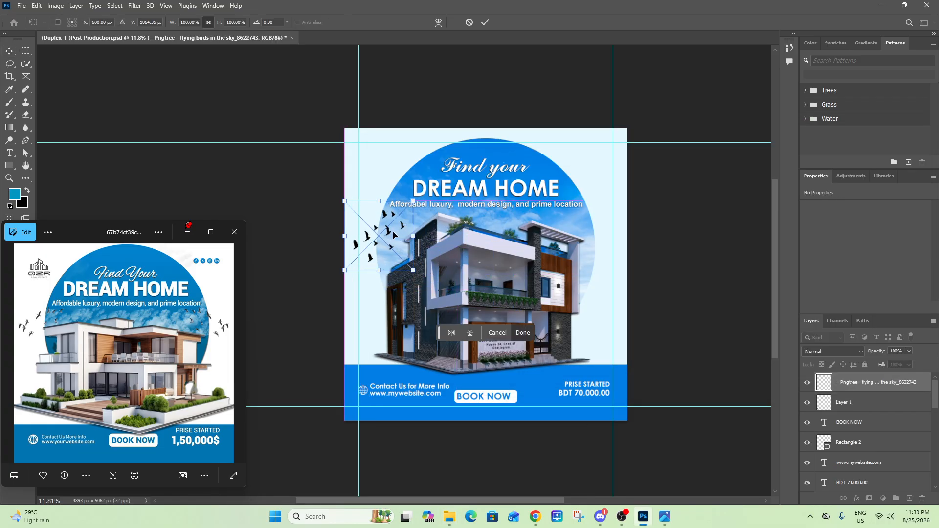
click(485, 22)
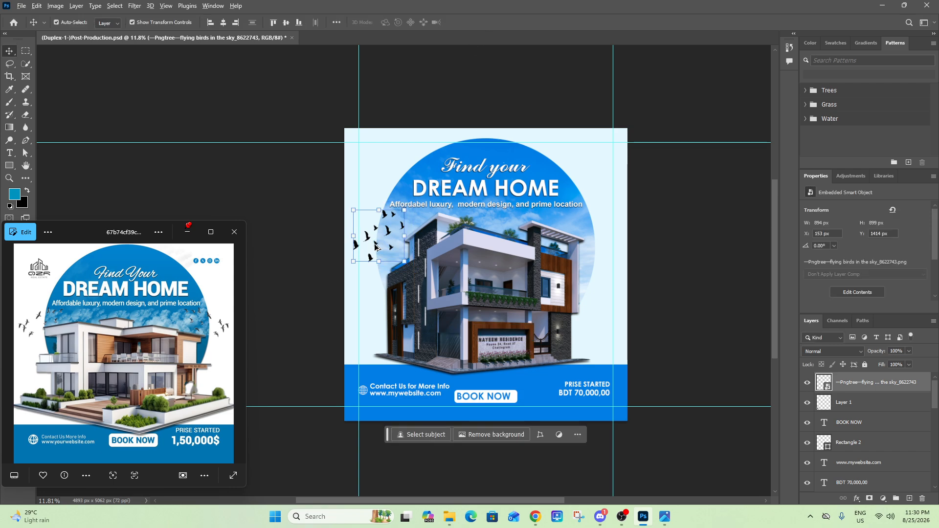
Step: Flip the placed flock of birds horizontally
key(ctrl+t)
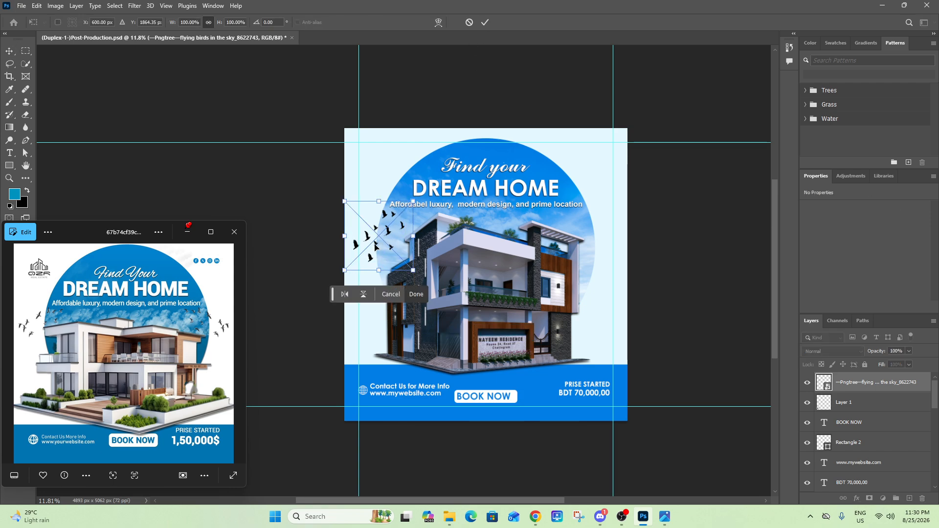
right_click(375, 249)
click(410, 407)
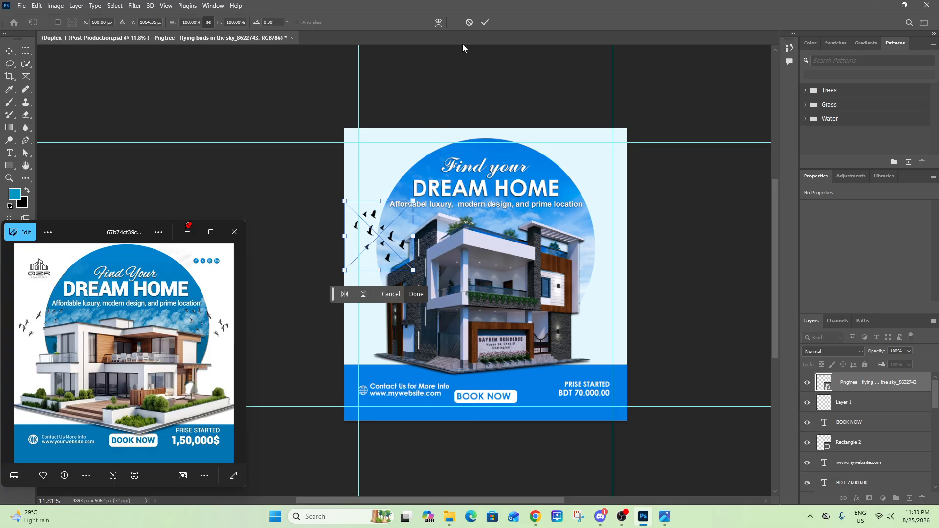
click(485, 22)
Step: Duplicate the flock of birds about 2994 px to the right, level with the original, over the house's right roof
drag(406, 251, 563, 247)
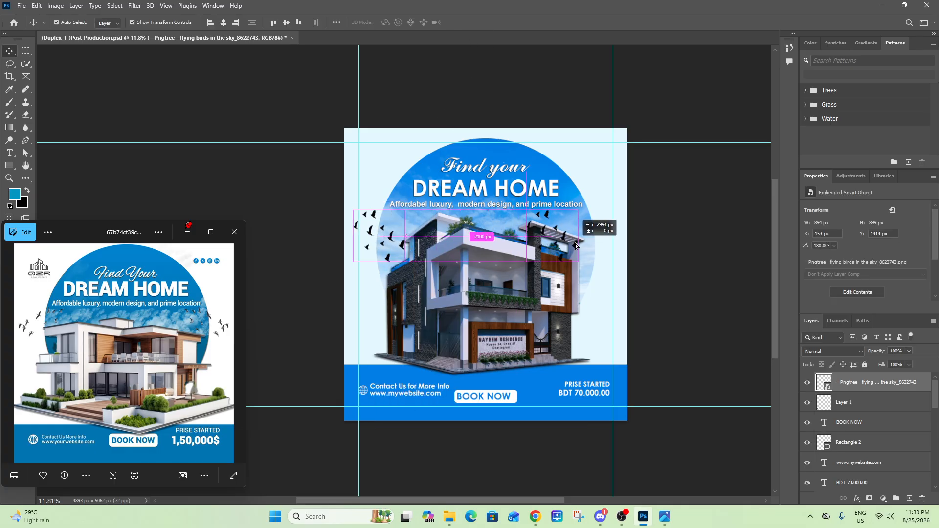
right_click(563, 247)
key(Escape)
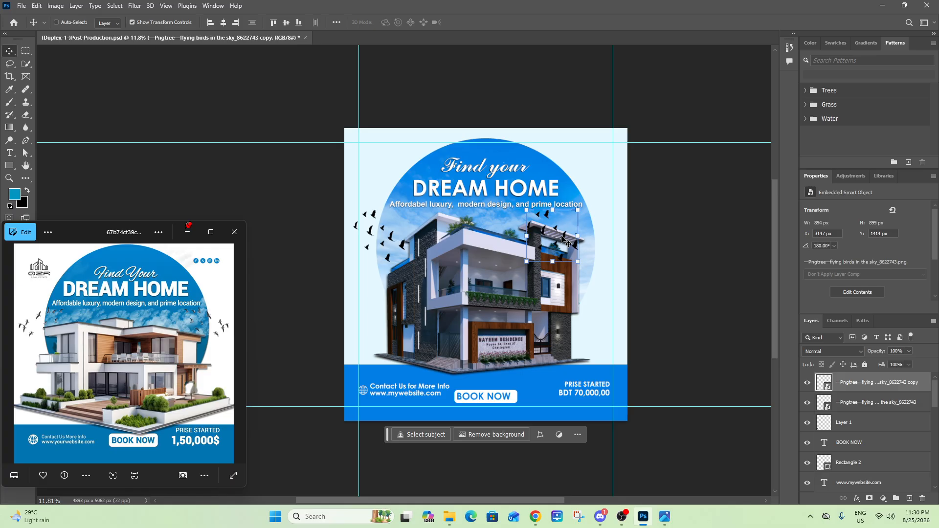
Step: Flip the right-hand flock of birds horizontally and arrange it with a smaller copy, about 605 × 608 px, over the circle's right edge
key(ctrl+t)
right_click(562, 237)
click(590, 416)
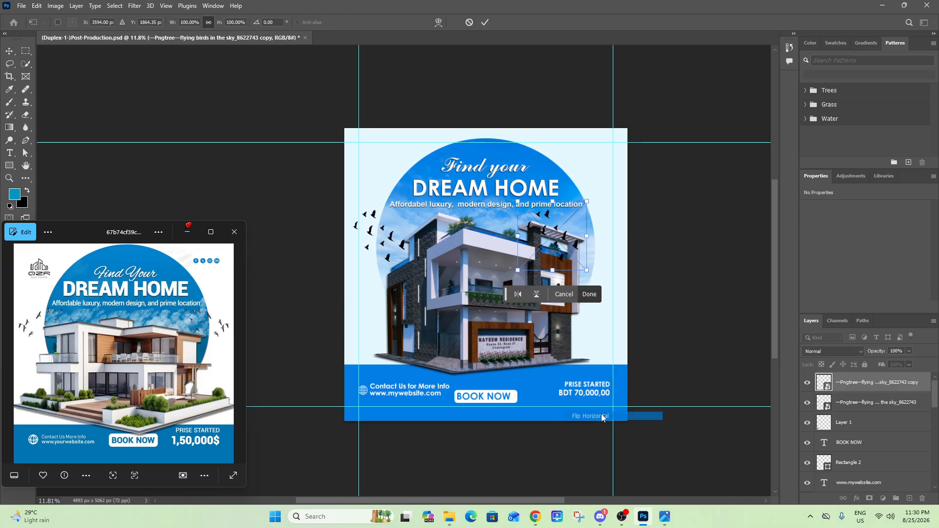
drag(576, 231, 596, 225)
click(484, 23)
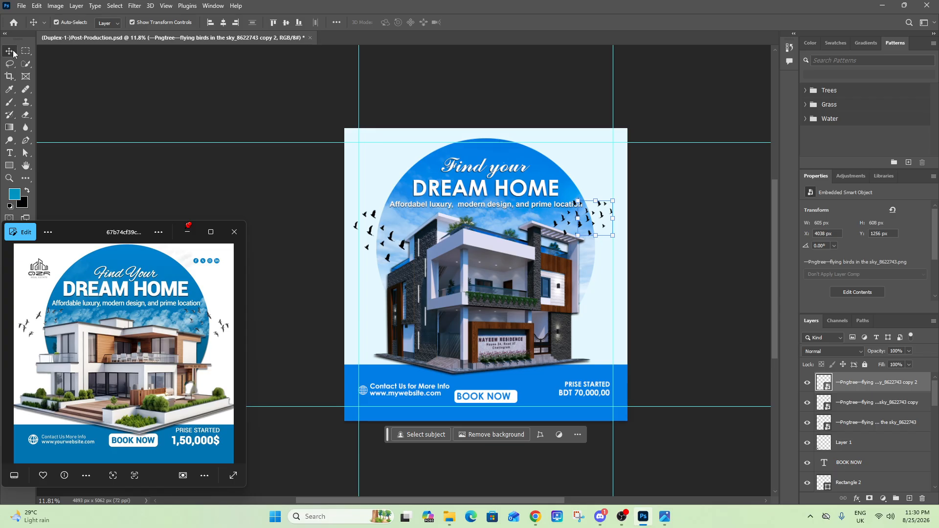
Step: Apply a Drop Shadow layer effect to the blue circle behind the house
click(589, 159)
scroll(566, 293, down, 2)
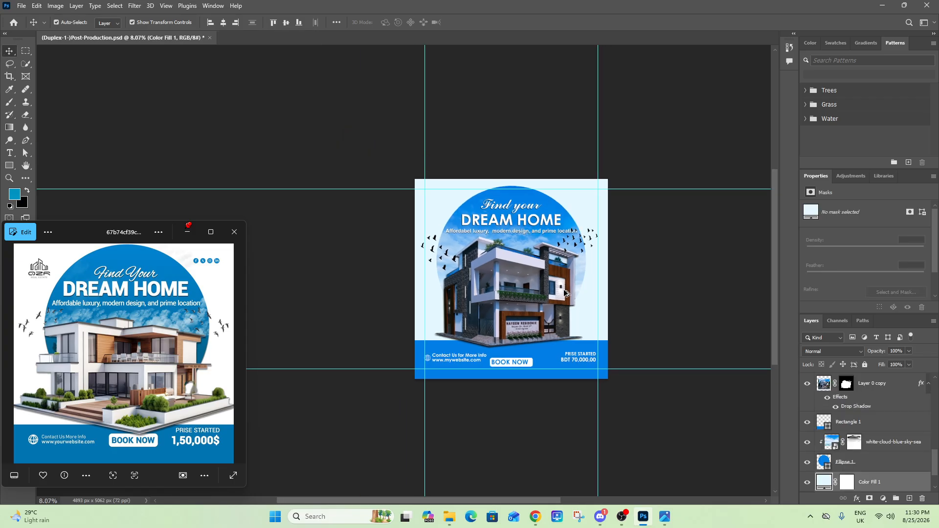
scroll(565, 294, down, 1)
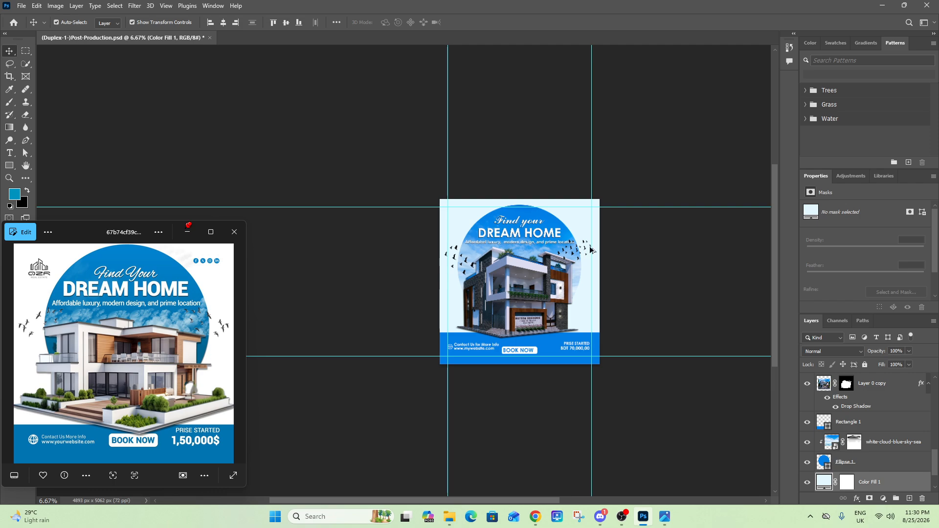
scroll(590, 251, up, 2)
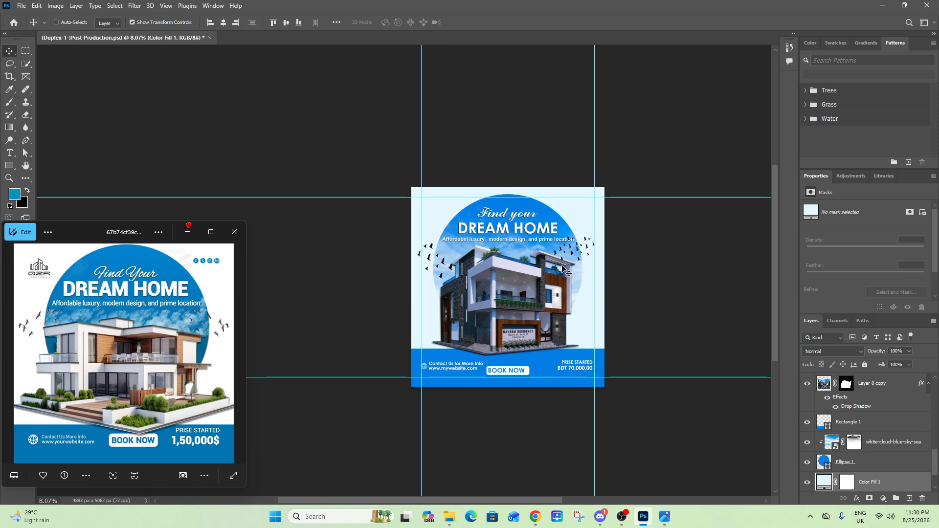
scroll(543, 235, up, 2)
ctrl+click(563, 214)
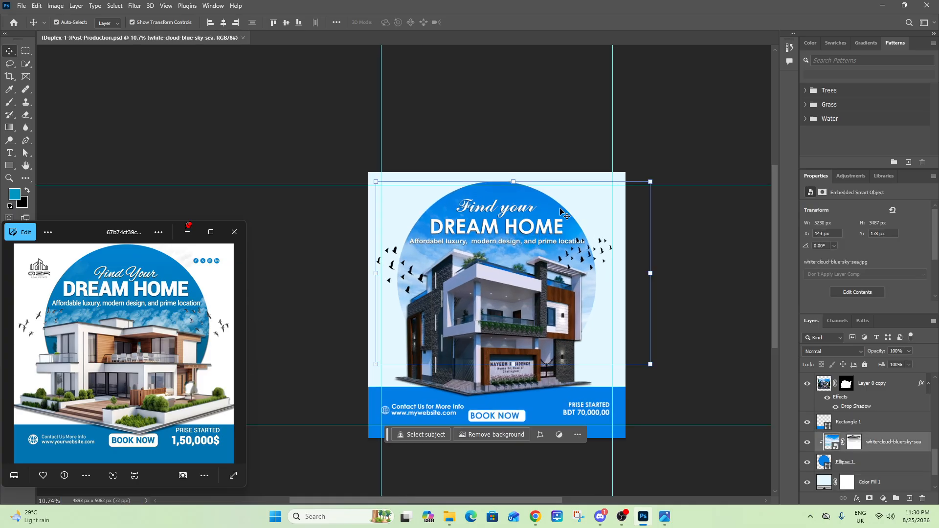
click(849, 464)
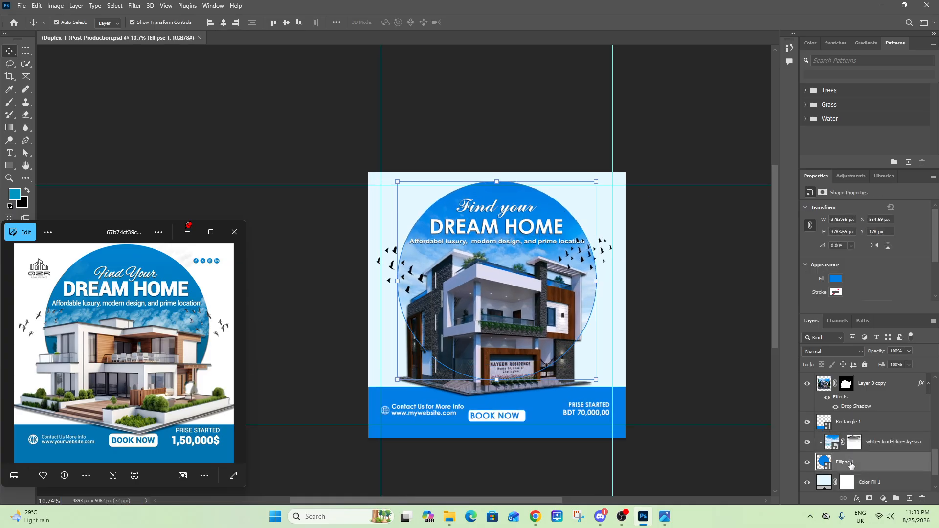
double_click(929, 463)
click(609, 388)
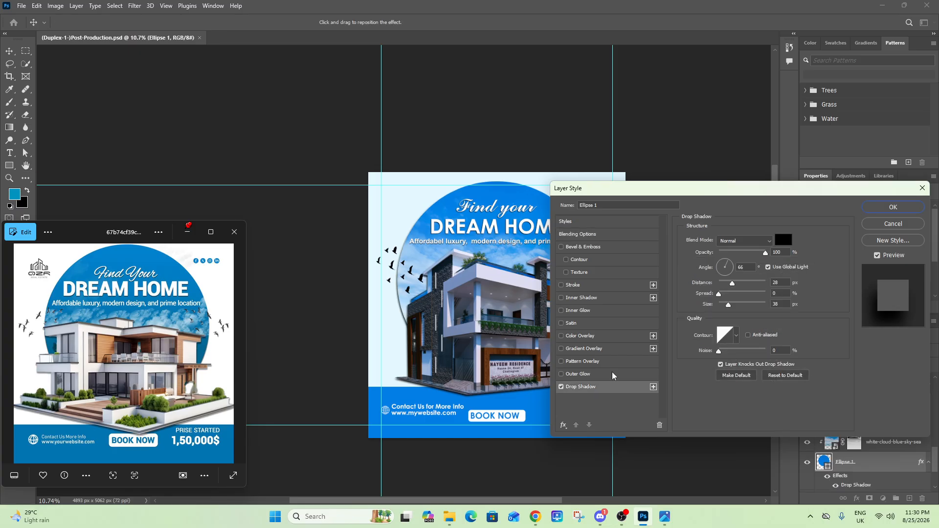
Step: Set the circle's drop shadow to 5 px distance and about 35 px size, and apply the layer style
drag(777, 195, 850, 245)
mouse_move(803, 356)
mouse_down()
mouse_move(817, 359)
mouse_move(794, 342)
mouse_up()
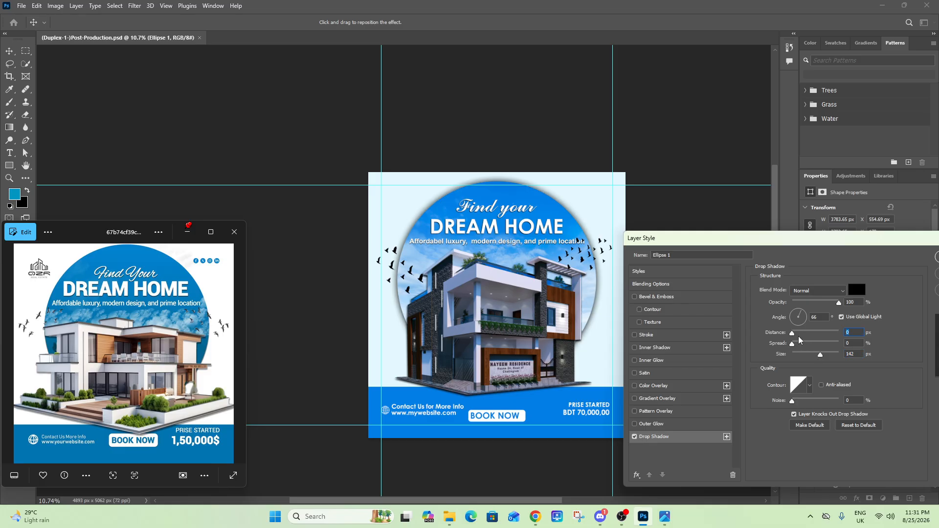
drag(820, 359, 803, 361)
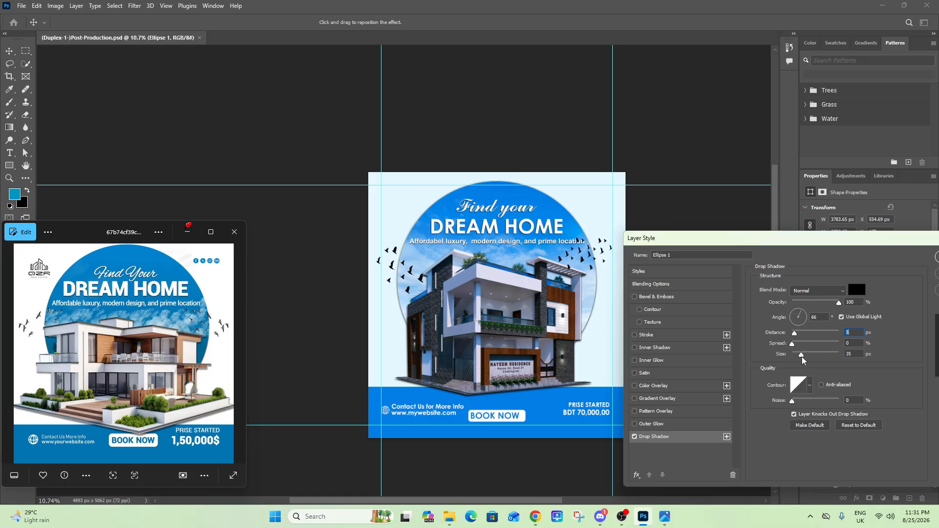
drag(913, 239, 830, 258)
click(889, 274)
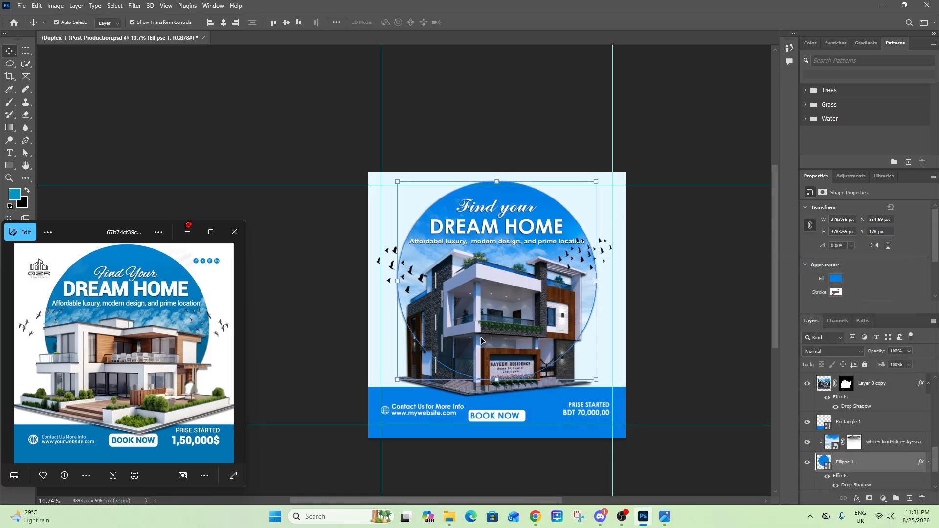
Step: Add a Stroke effect to the house image layer with a size of about 10 px
click(410, 370)
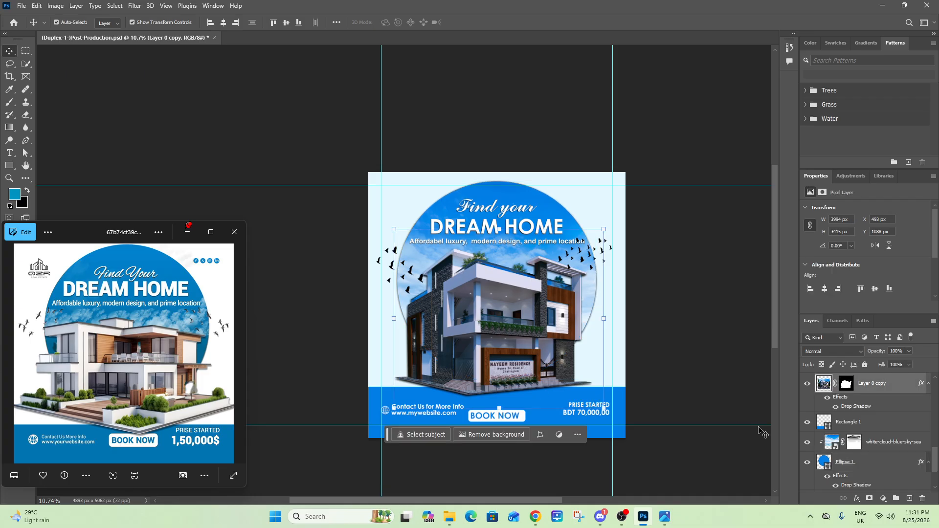
double_click(910, 388)
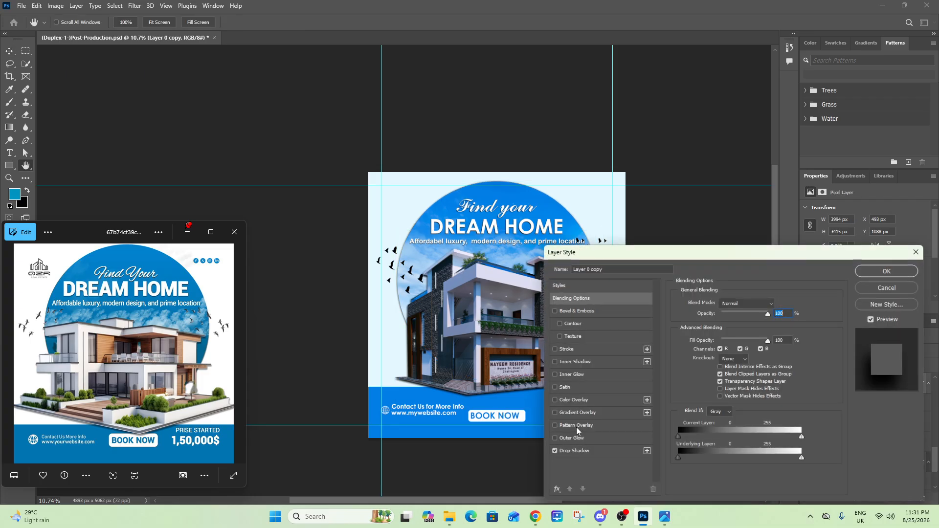
drag(670, 249, 731, 248)
click(662, 339)
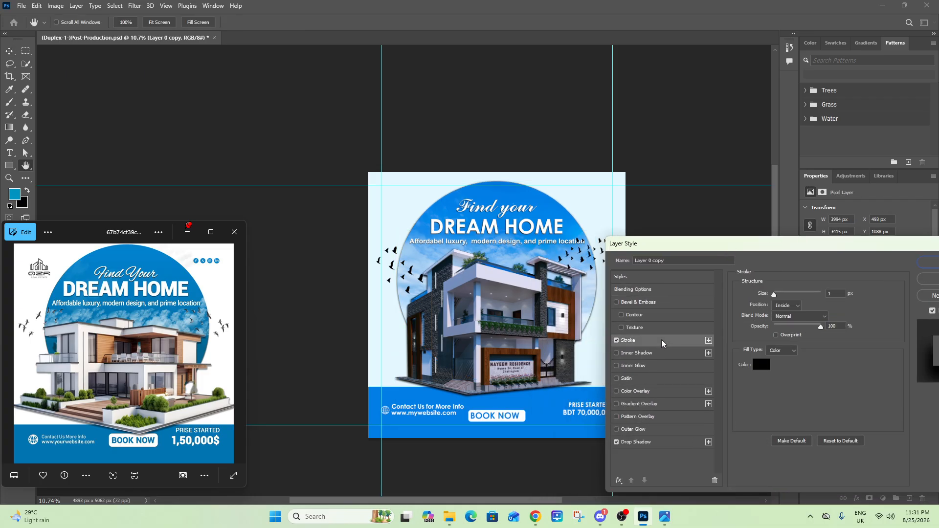
drag(777, 298, 779, 298)
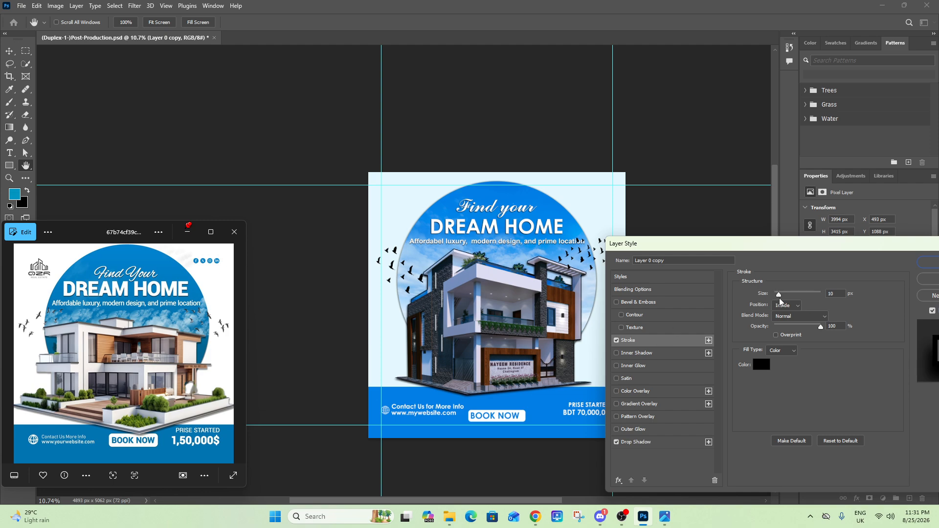
Step: Make the house stroke white (ffffff), position it Outside and set its size to about 13 px
click(761, 365)
mouse_move(531, 100)
mouse_down()
mouse_move(600, 102)
mouse_move(482, 96)
mouse_up()
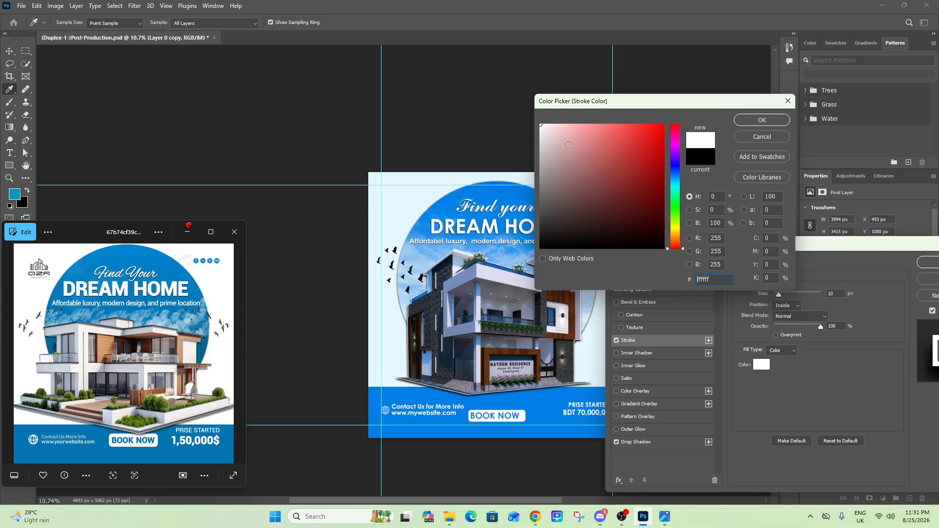
click(761, 120)
click(794, 306)
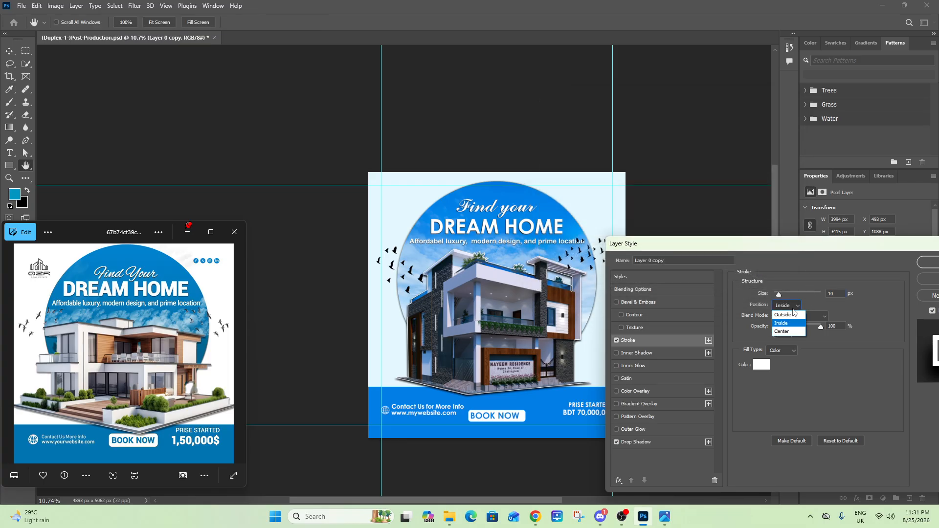
click(794, 317)
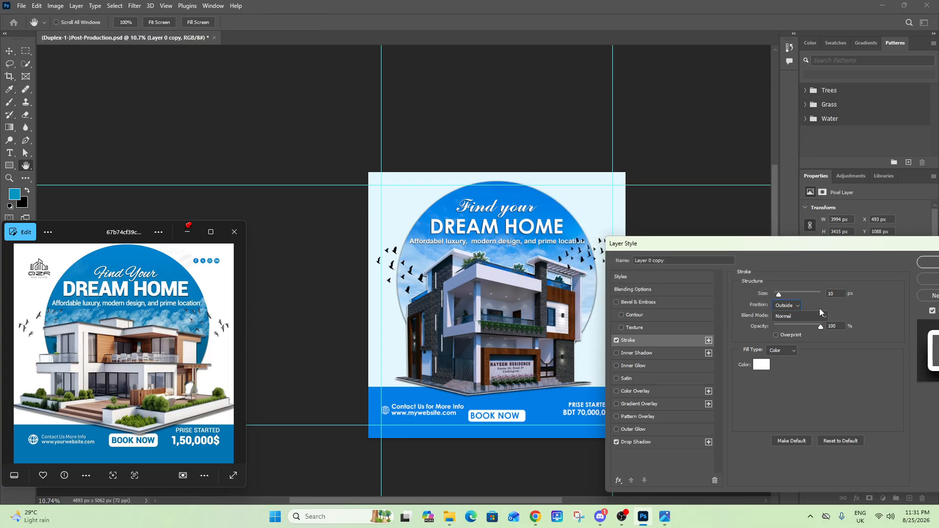
mouse_move(780, 294)
mouse_down()
mouse_move(788, 295)
mouse_move(780, 298)
mouse_up()
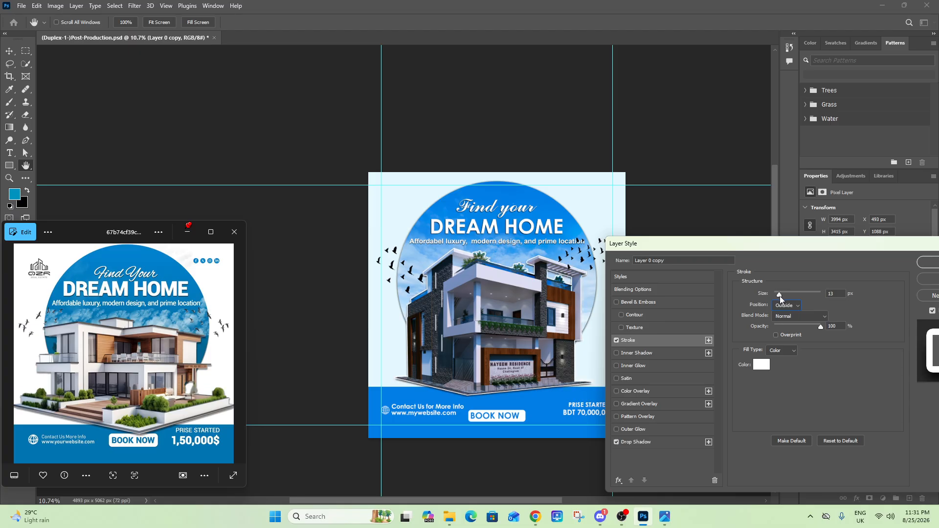
Step: Recolor the house stroke to a light tint of the poster's blue, keep its size at 13 px, and apply the layer style
click(763, 368)
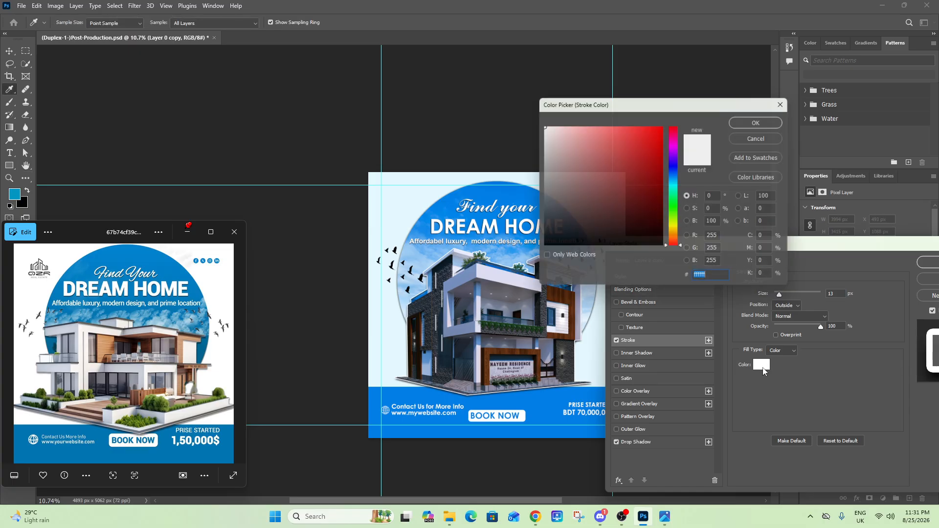
click(679, 181)
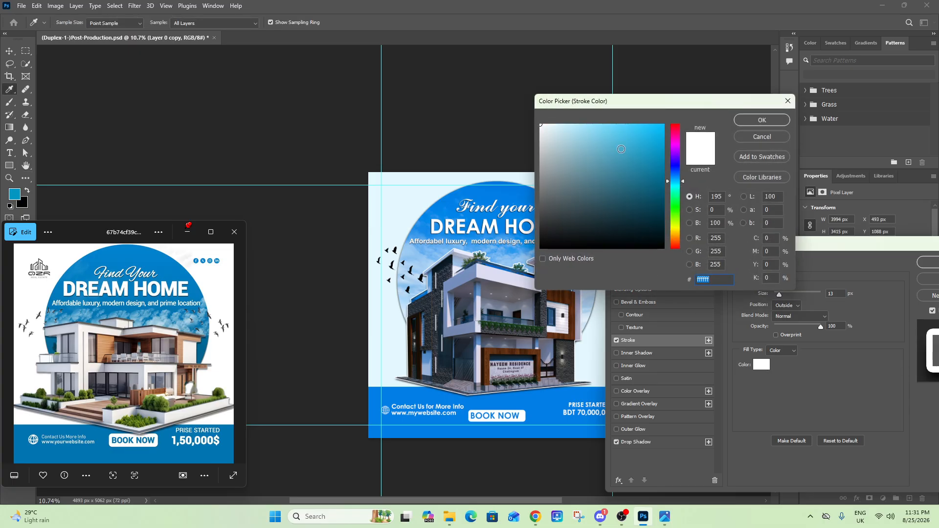
click(492, 196)
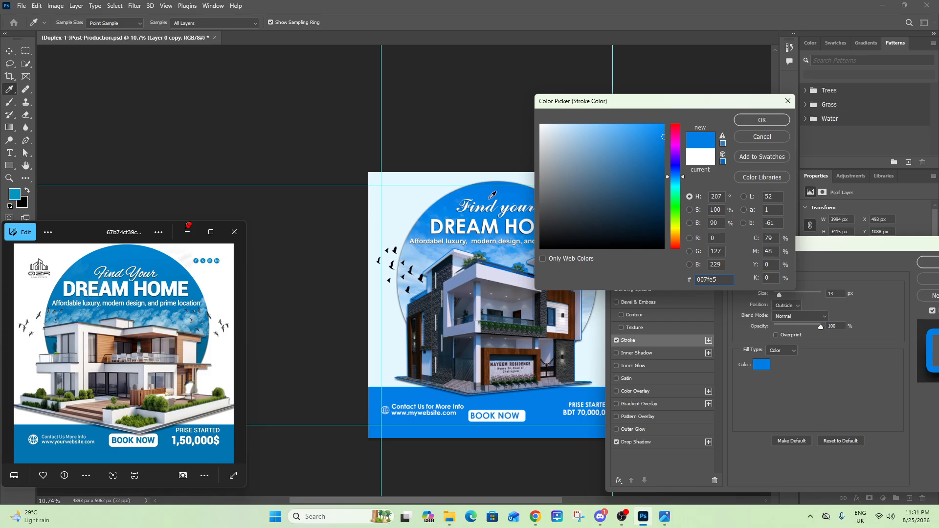
mouse_move(575, 140)
mouse_down()
mouse_move(574, 113)
mouse_move(588, 119)
mouse_up()
click(762, 120)
drag(780, 297, 780, 296)
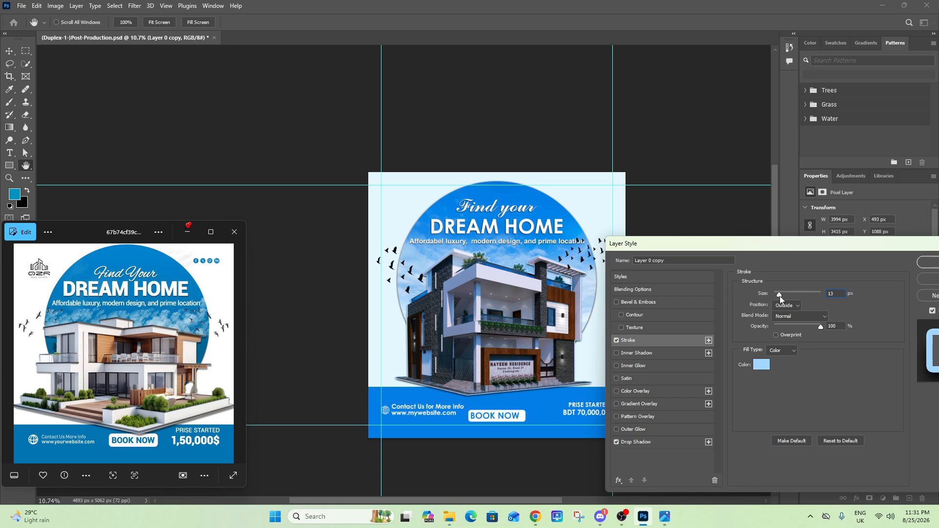
click(932, 264)
Step: Examine the light blue stroke along the house's roof, right wall and base, and save the poster
key(v)
scroll(584, 288, up, 5)
scroll(585, 286, up, 6)
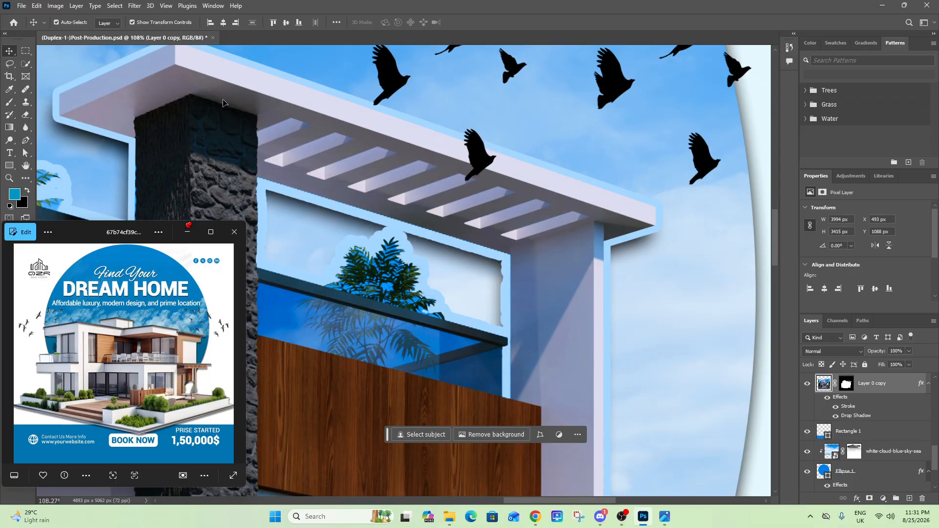
scroll(459, 174, down, 5)
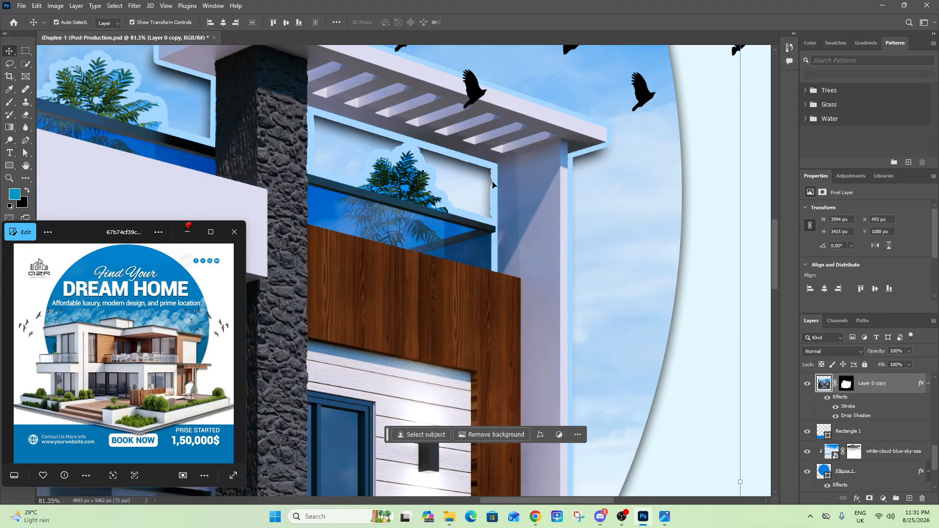
scroll(493, 179, down, 4)
scroll(492, 92, down, 7)
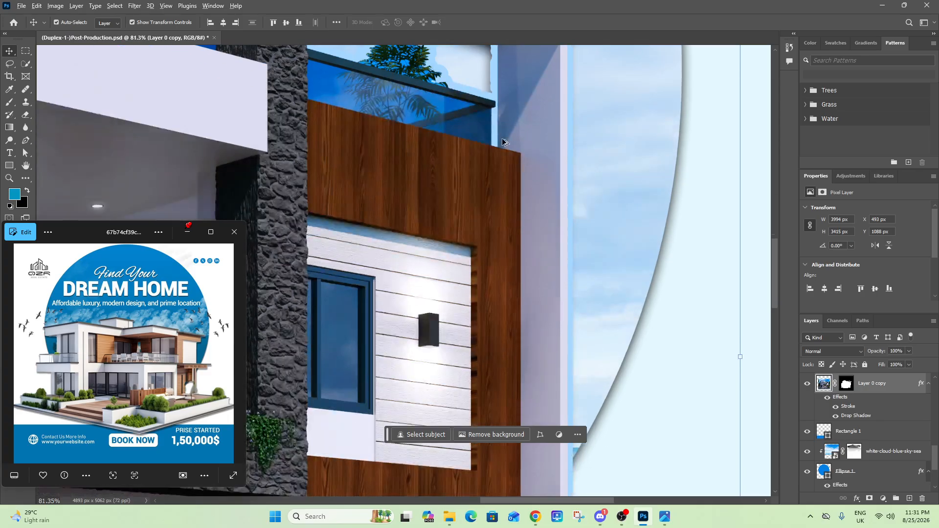
scroll(510, 329, up, 5)
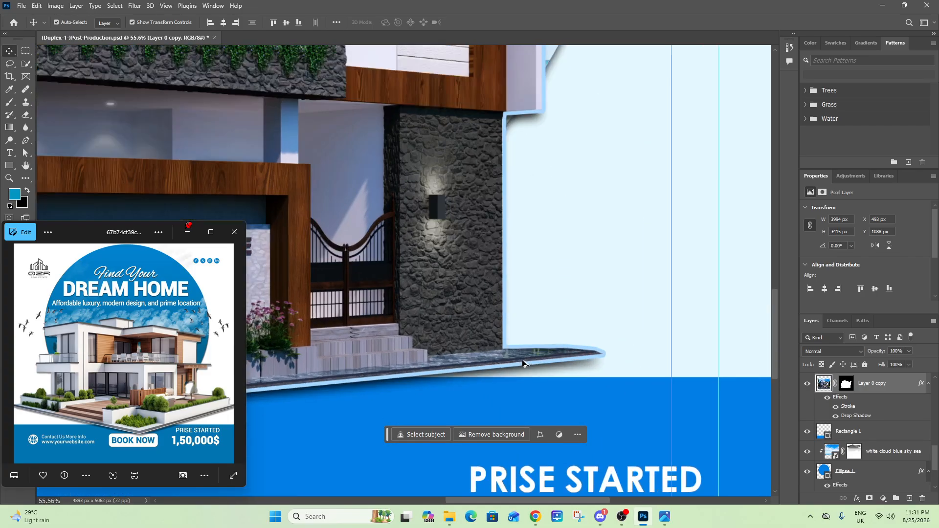
scroll(661, 375, down, 8)
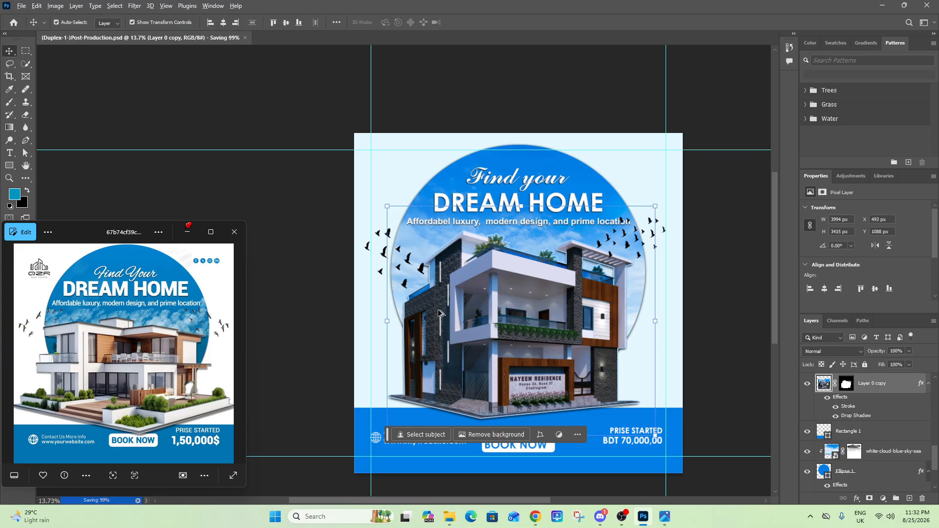
scroll(456, 316, down, 1)
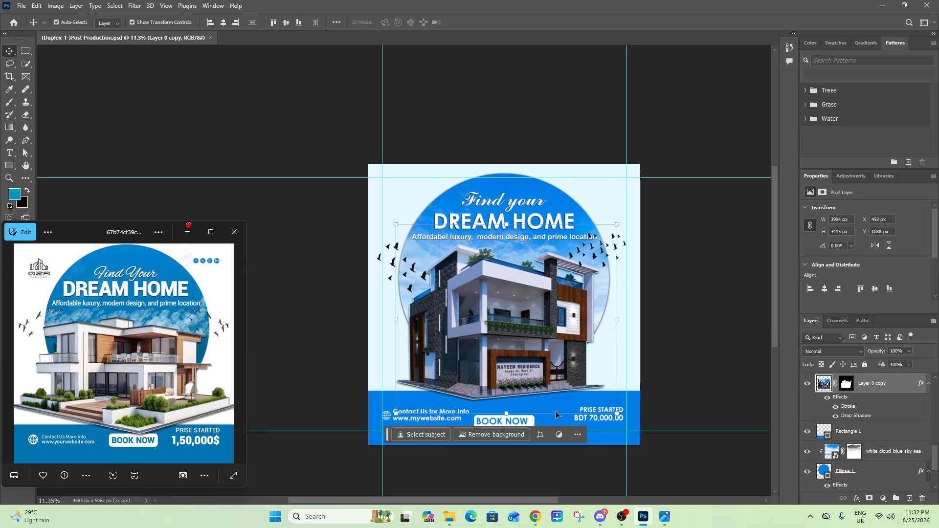
Step: Move the BOOK NOW text and its white rounded rectangle together up about 73 px in the footer, placing the rectangle at Y 4451 px
scroll(556, 416, down, 3)
scroll(527, 375, up, 3)
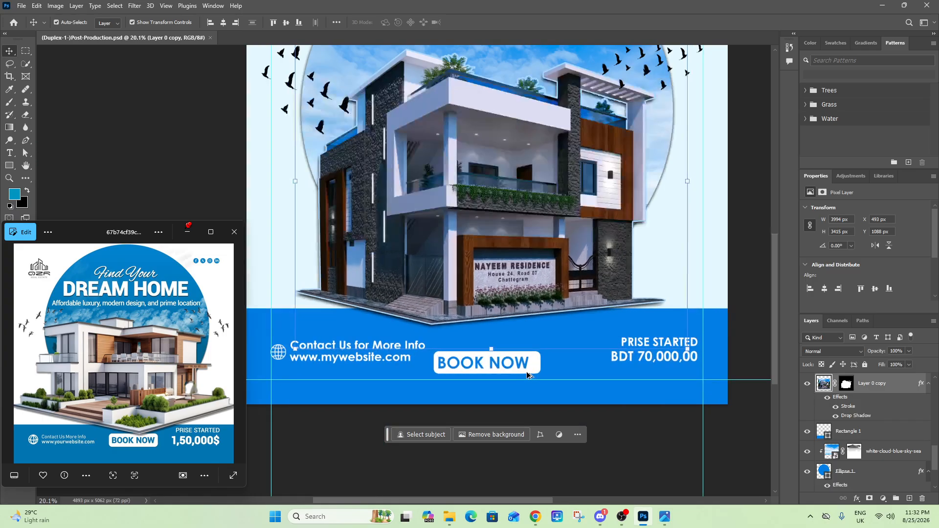
click(511, 367)
scroll(512, 366, up, 10)
scroll(515, 360, down, 4)
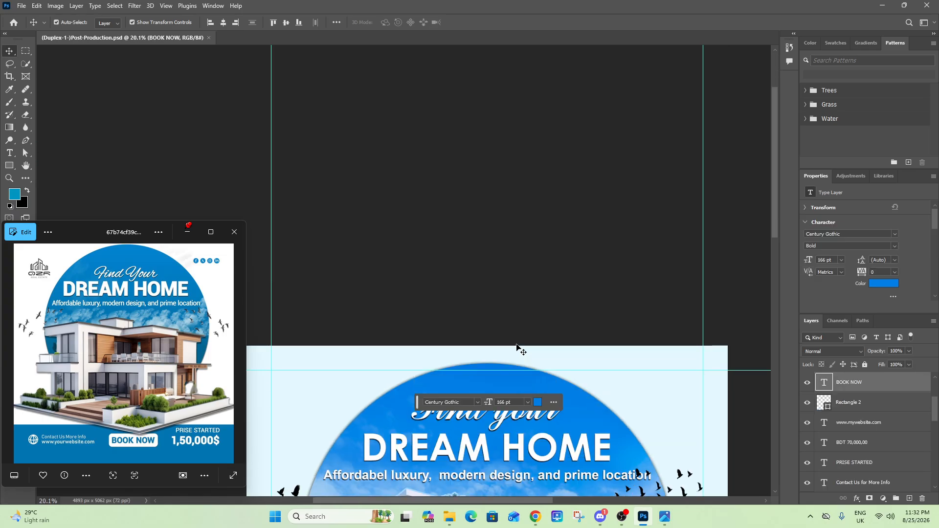
scroll(518, 335, down, 3)
scroll(518, 335, down, 2)
scroll(521, 336, down, 3)
scroll(520, 336, up, 10)
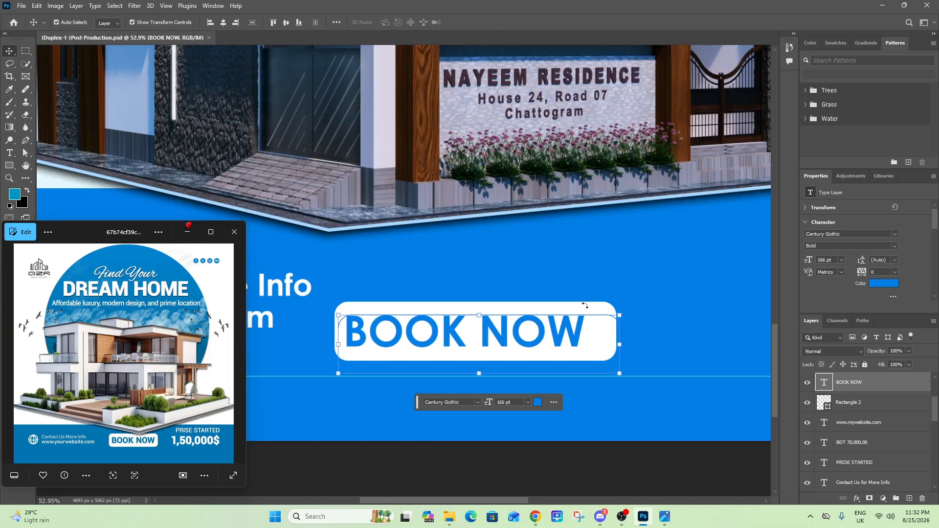
shift+click(601, 304)
key(Up)
key(Up)
key(Up)
key(Up)
key(Up)
key(Up)
key(Up)
key(Up)
key(Up)
key(Up)
key(Up)
key(Up)
key(Up)
key(shift+Up)
key(shift+Up)
key(shift+Up)
key(shift+Up)
key(shift+Up)
key(shift+Up)
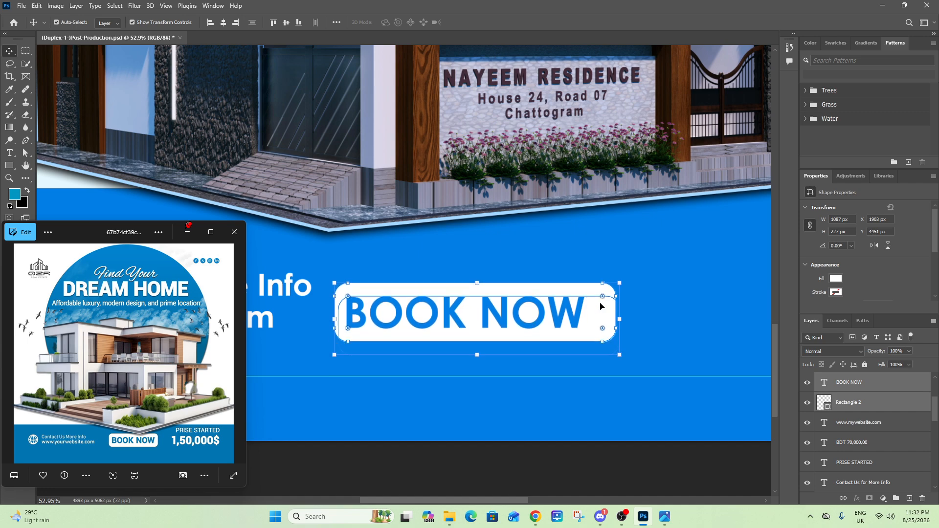
scroll(601, 305, down, 7)
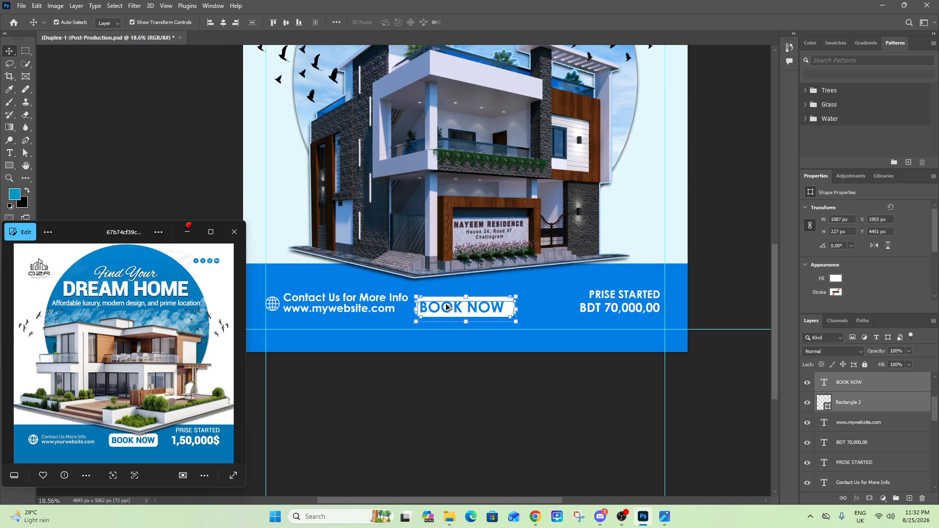
scroll(446, 307, down, 1)
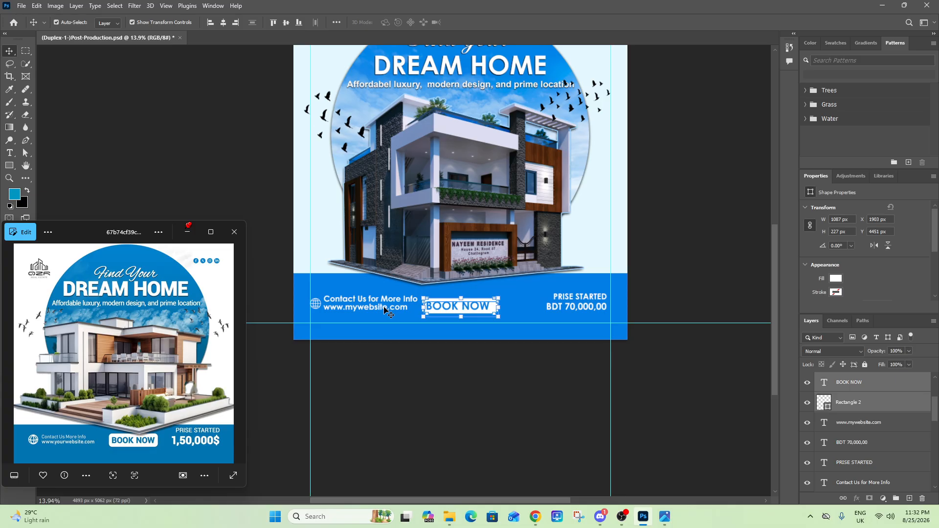
Step: Move the BOOK NOW text and its white rectangle together 140 px right and 30 px up, placing the rectangle at X 2043, Y 4421 px
scroll(372, 307, down, 1)
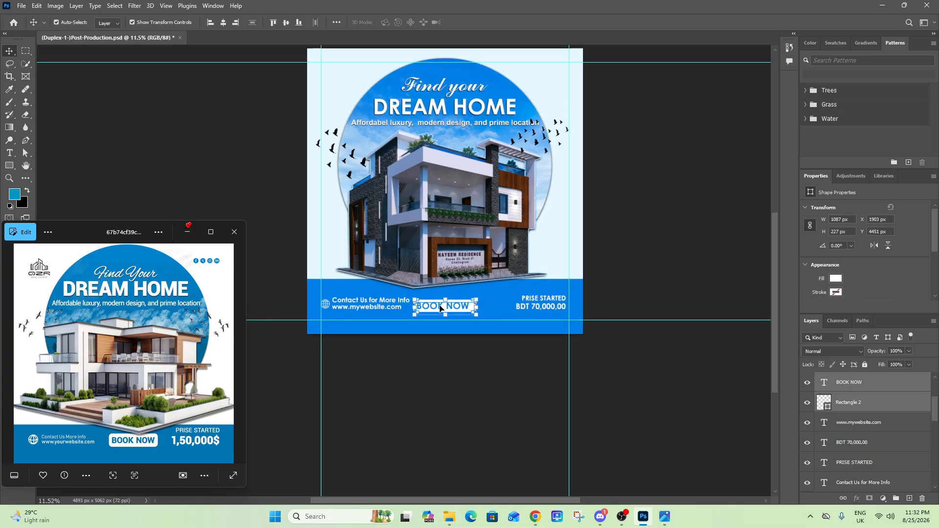
scroll(445, 310, up, 1)
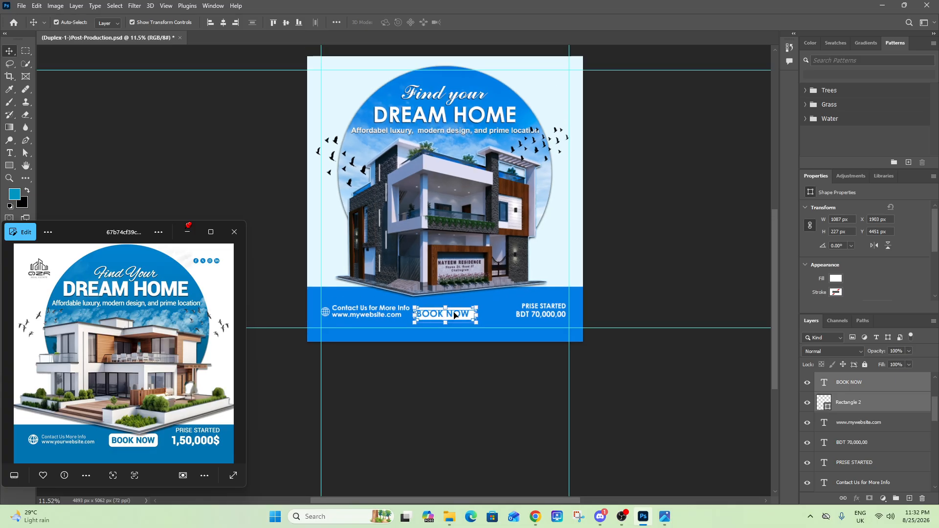
key(shift+Right)
key(shift+Right)
key(shift+Right)
key(shift+Right)
key(shift+Right)
key(shift+Right)
key(shift+Right)
key(shift+Right)
key(shift+Right)
key(shift+Right)
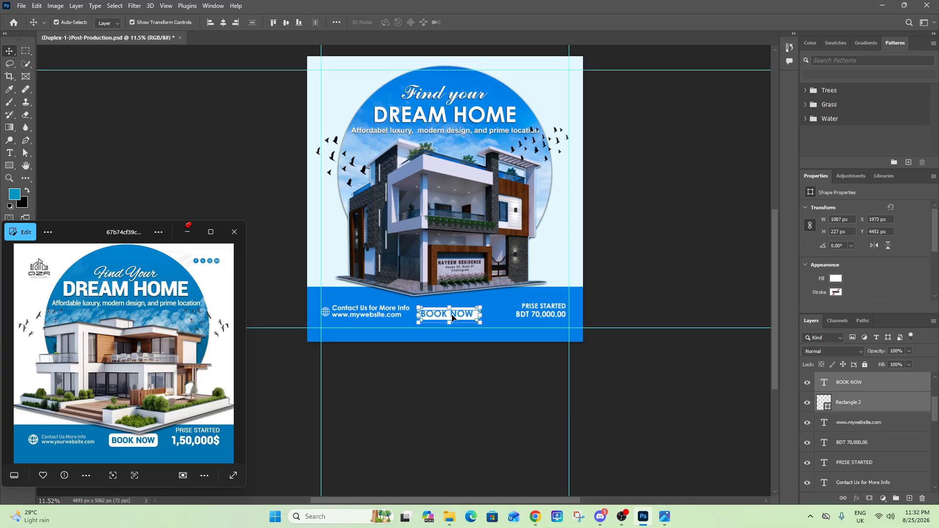
key(shift+Right)
key(shift+Right)
key(shift+Right)
key(shift+Right)
key(shift+Up)
key(shift+Up)
key(shift+Up)
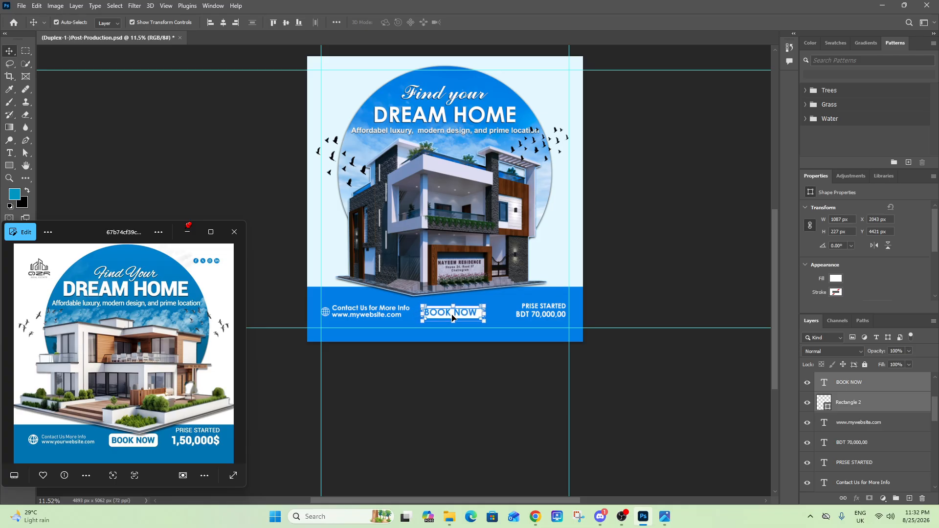
click(700, 183)
Step: Nudge only the BOOK NOW text about 10 px right inside its white rectangle, and save the poster
scroll(634, 242, up, 1)
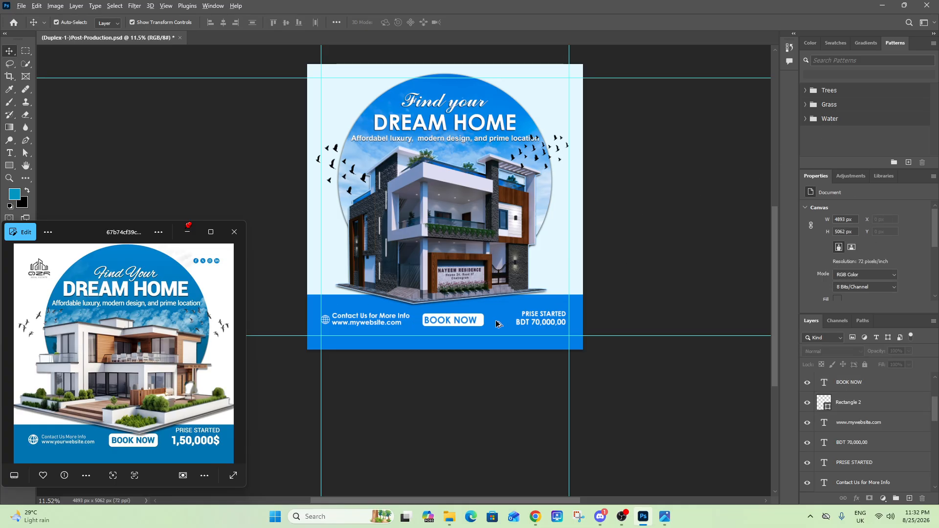
scroll(480, 320, up, 6)
click(445, 321)
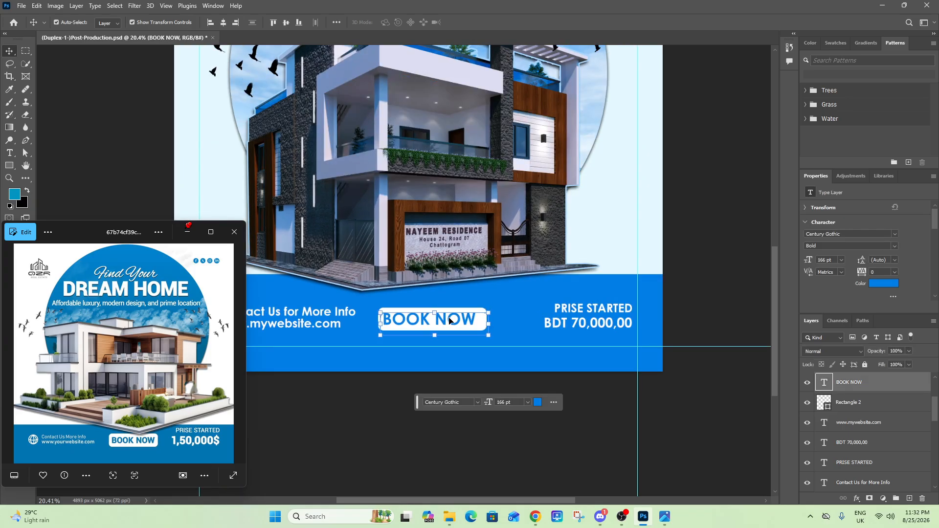
key(shift+Right)
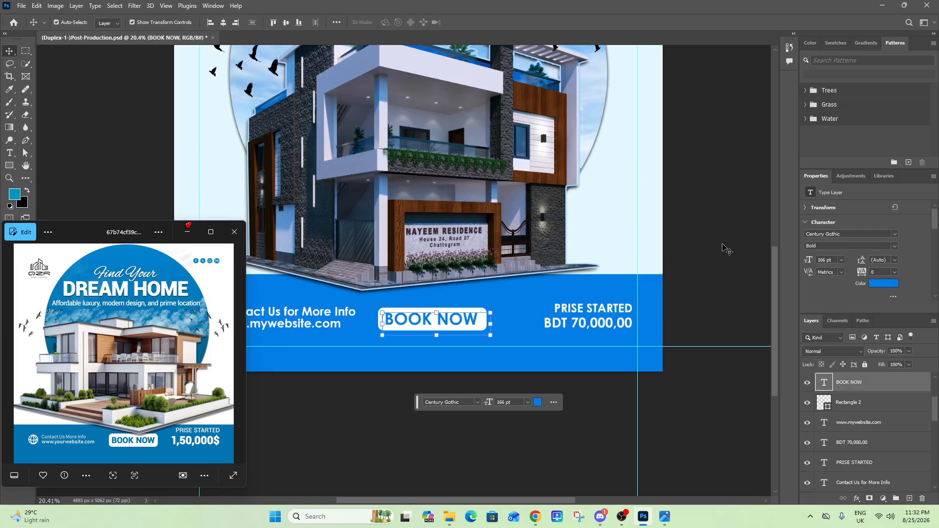
click(895, 236)
click(895, 238)
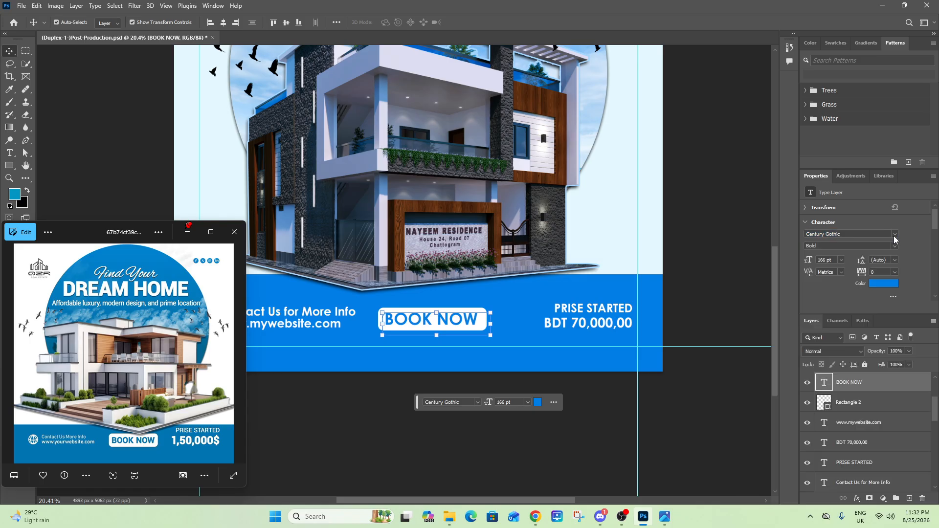
click(727, 270)
scroll(593, 348, down, 3)
key(ctrl+s)
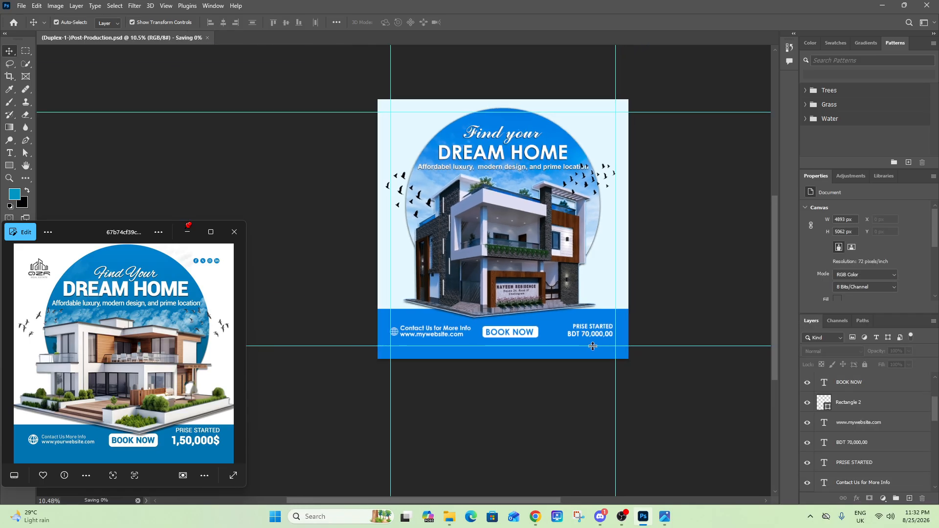
Step: Examine the reference poster's social media icons, switch to Chrome and search Pngtree's PNG images for "facebook"
scroll(589, 347, up, 1)
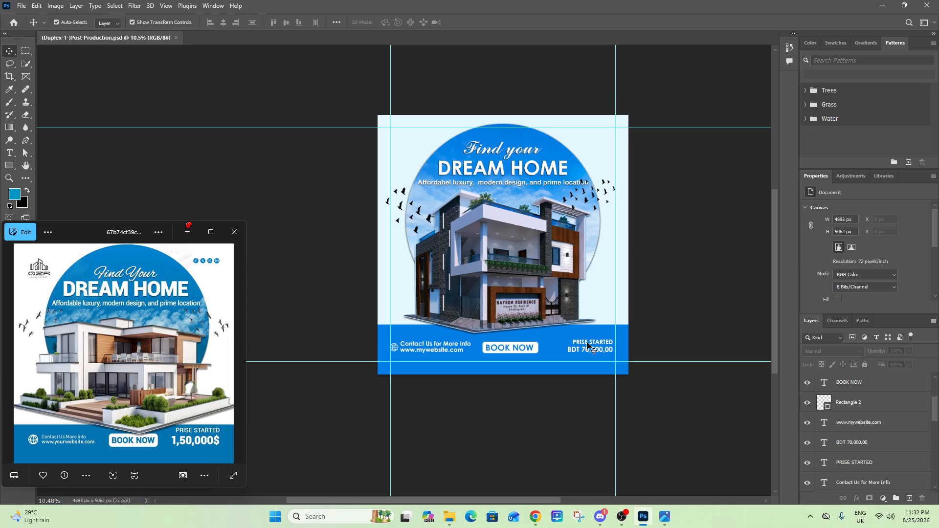
scroll(169, 264, up, 5)
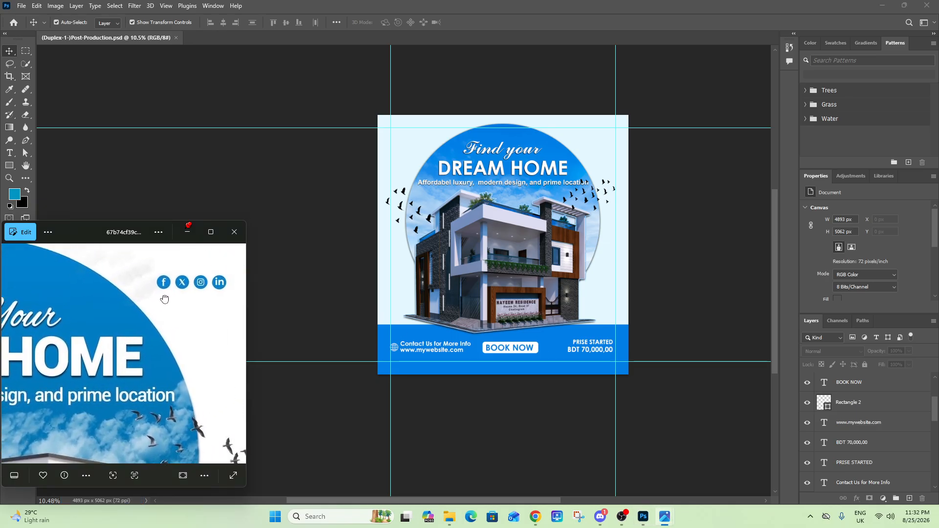
scroll(171, 292, up, 2)
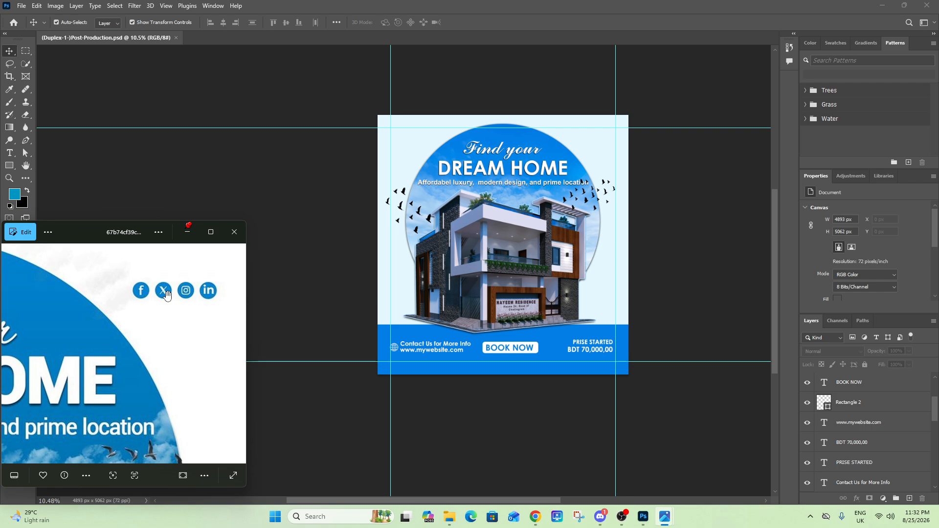
click(535, 517)
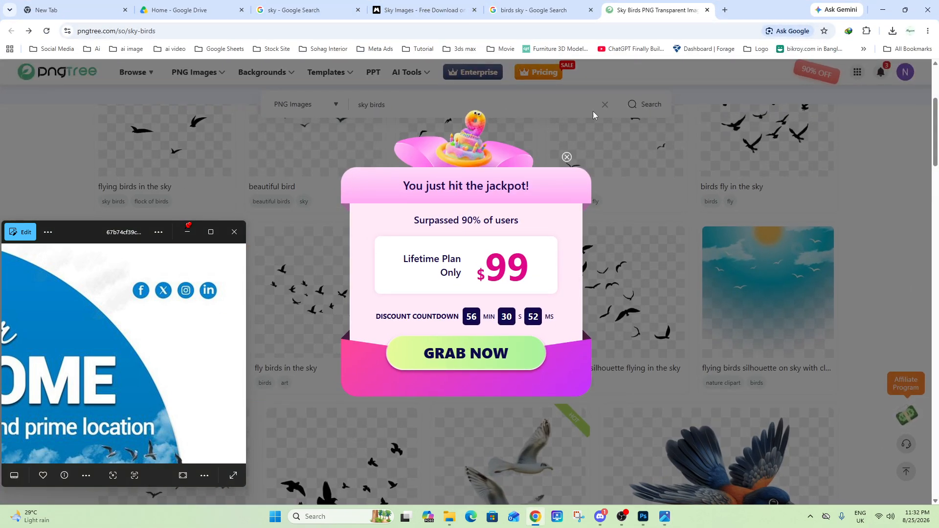
click(567, 157)
click(382, 105)
text(facebook)
key(Return)
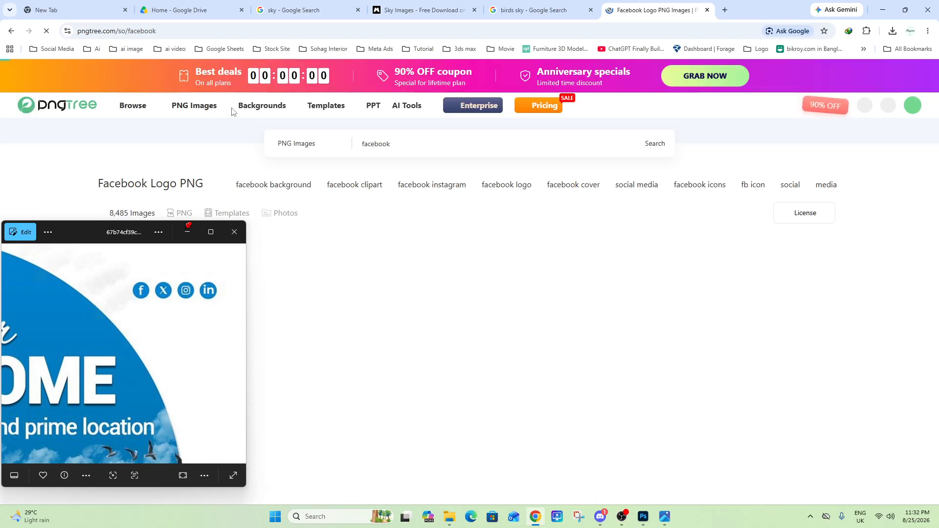
scroll(518, 302, down, 3)
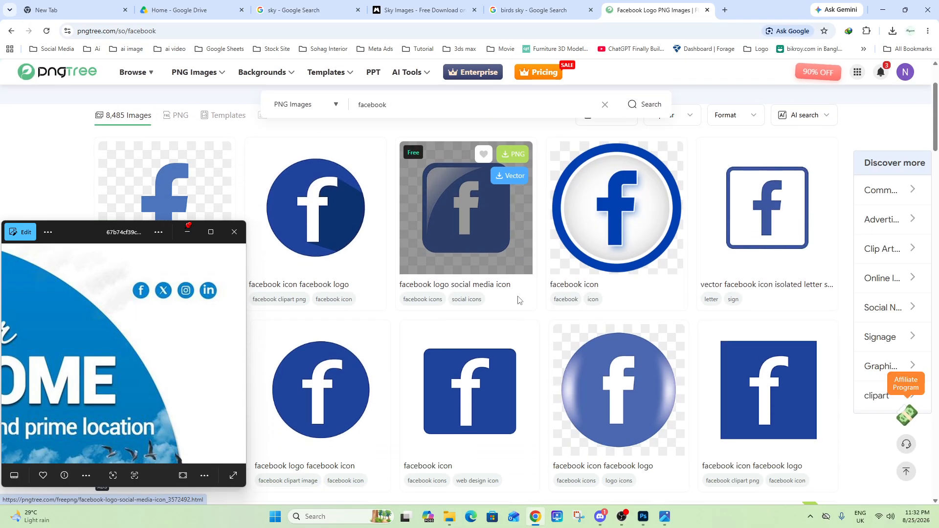
scroll(519, 300, down, 1)
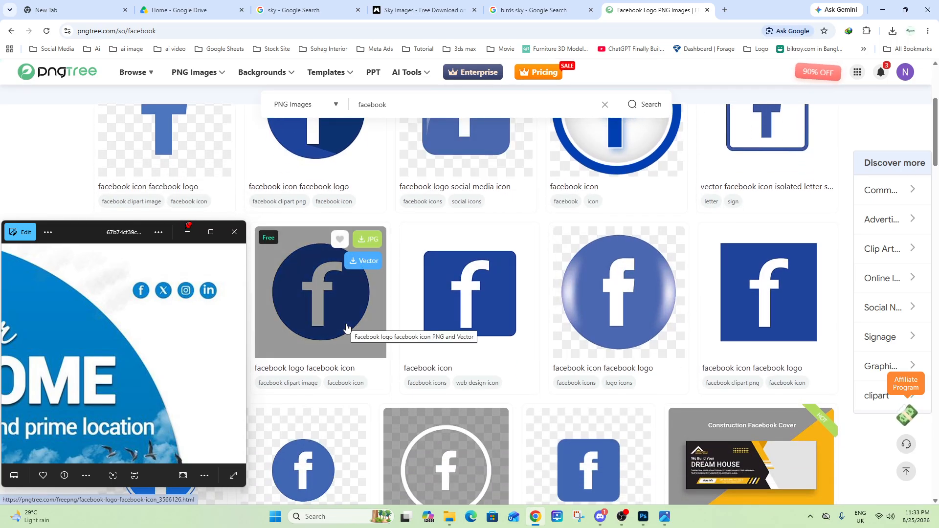
Step: Search Pngtree's PNG images for "social media icons" and browse the icon sets
scroll(346, 327, up, 4)
click(431, 147)
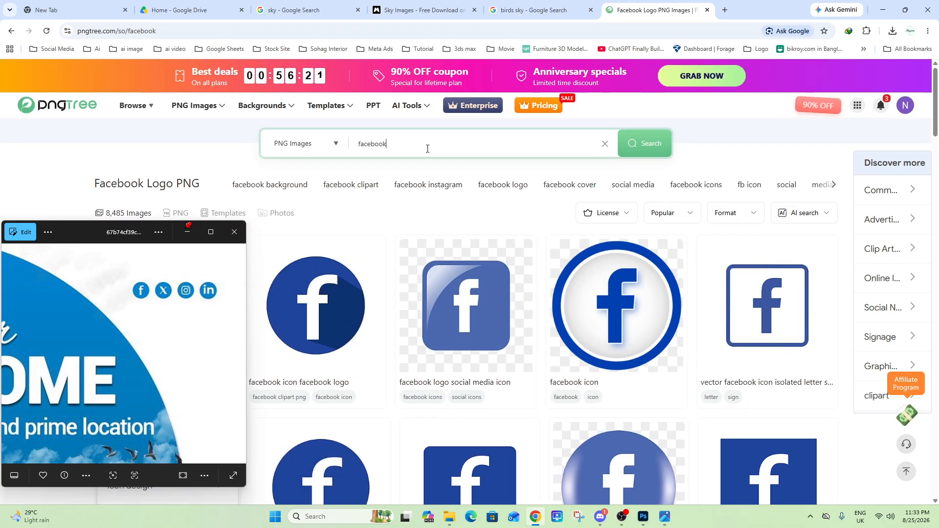
mouse_move(282, 154)
text(soc)
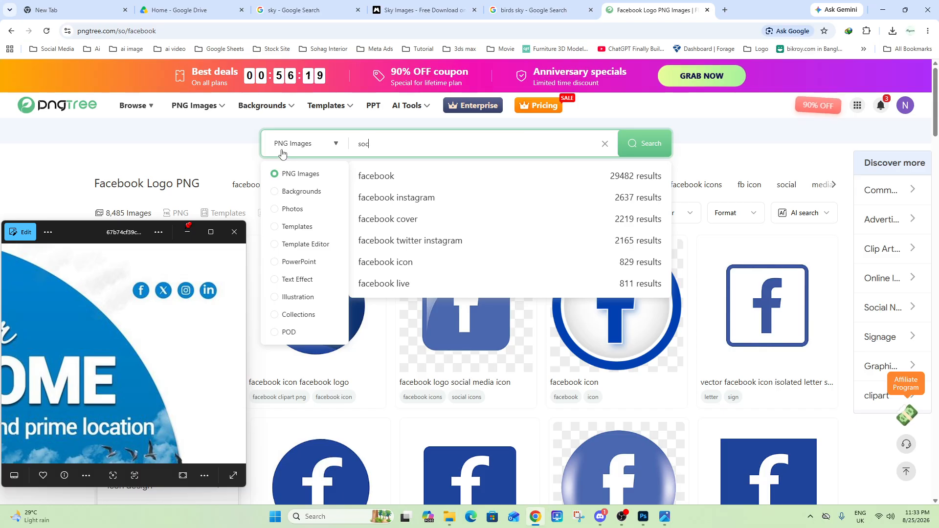
text(ial media icons)
key(Return)
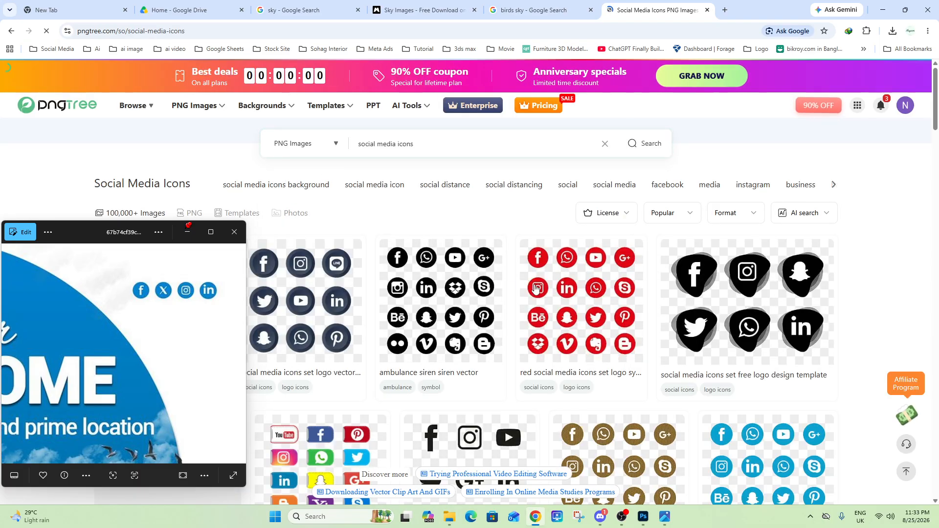
scroll(537, 289, down, 2)
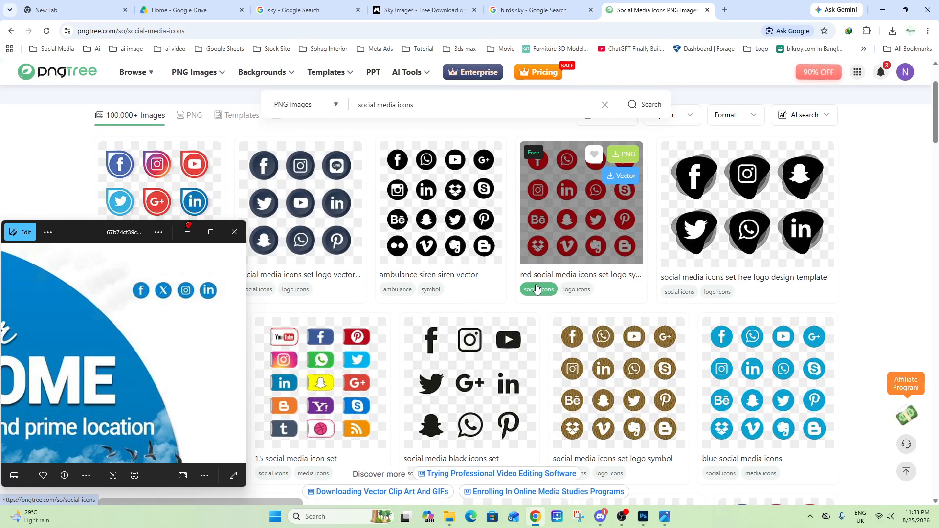
Step: Download the set of round black social media icons as a PNG with the free Relax Download option
click(426, 195)
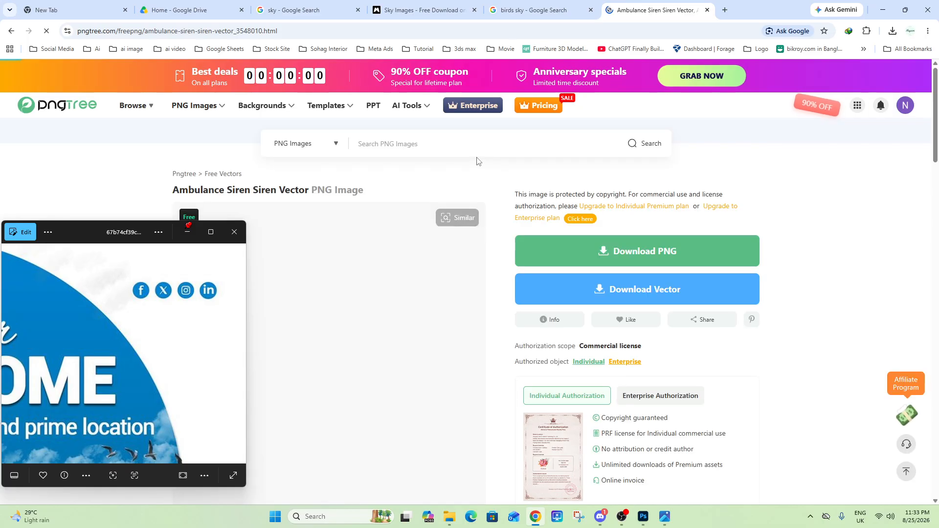
click(593, 245)
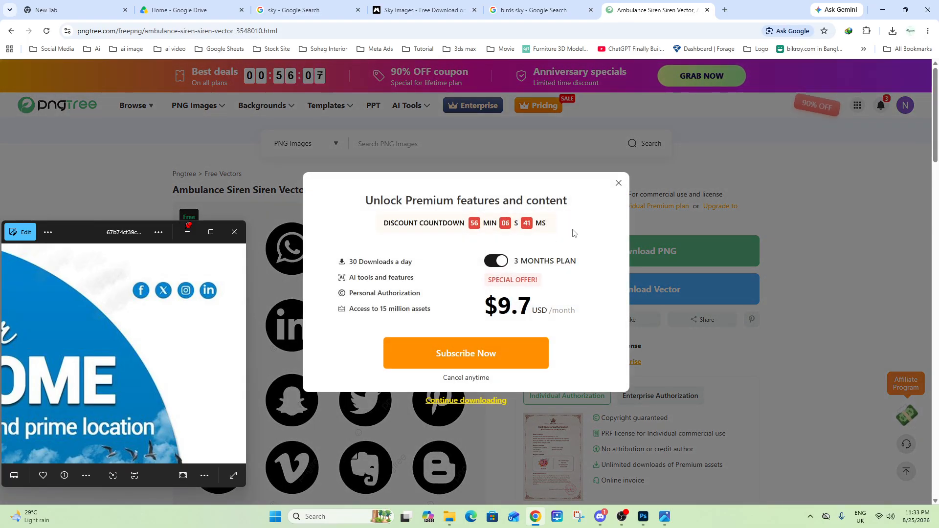
click(619, 183)
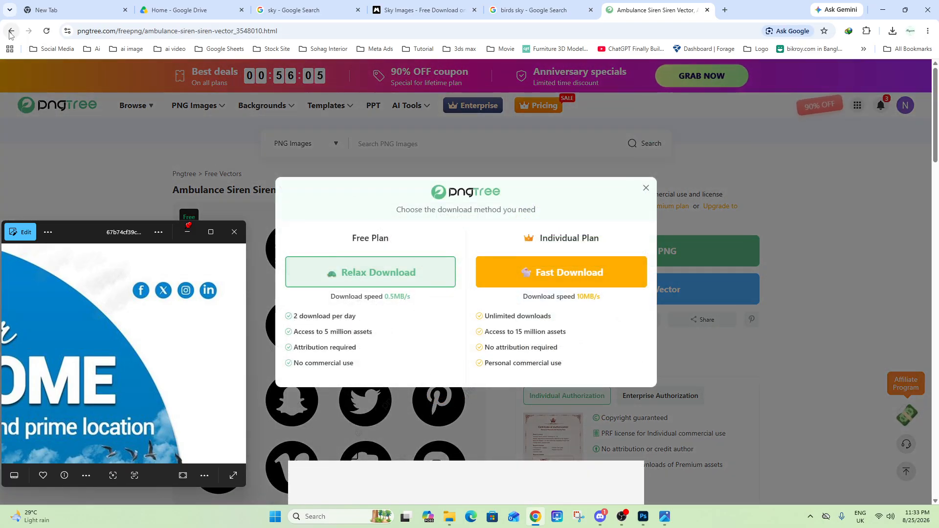
click(370, 273)
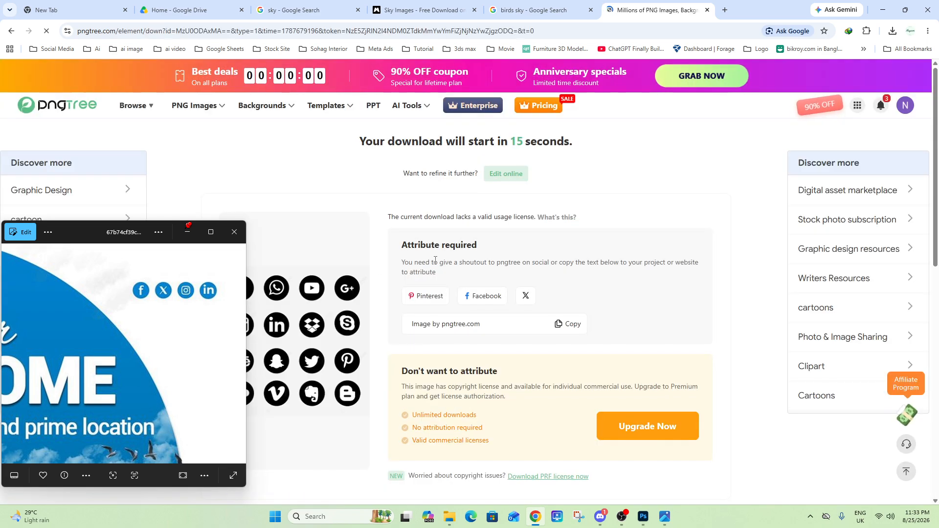
Step: Check the logo placement in the reference poster, and search Google for "bti logo" in place of the birds search
scroll(203, 310, down, 5)
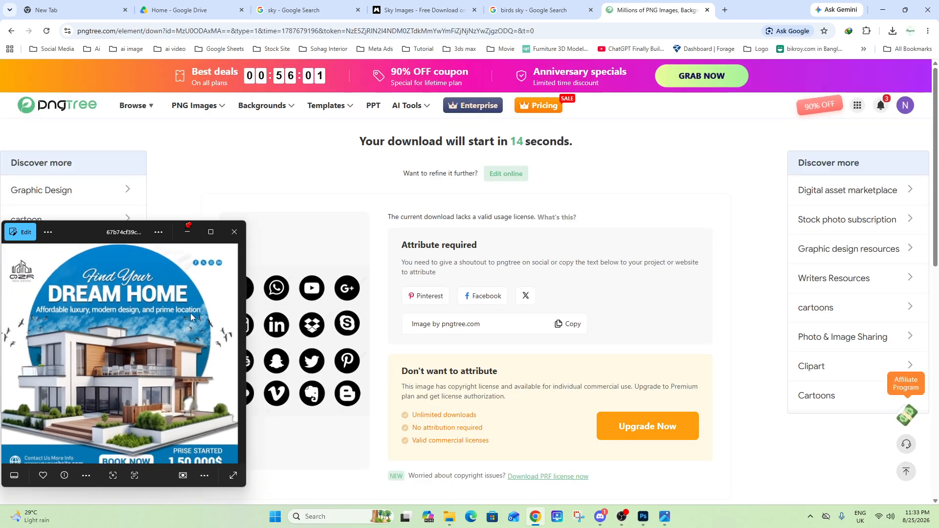
scroll(42, 276, up, 2)
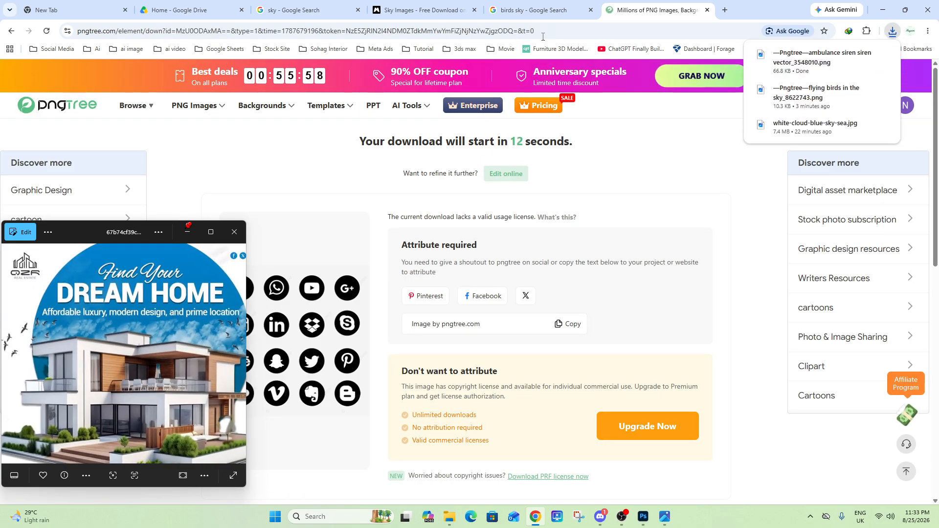
click(564, 18)
click(563, 30)
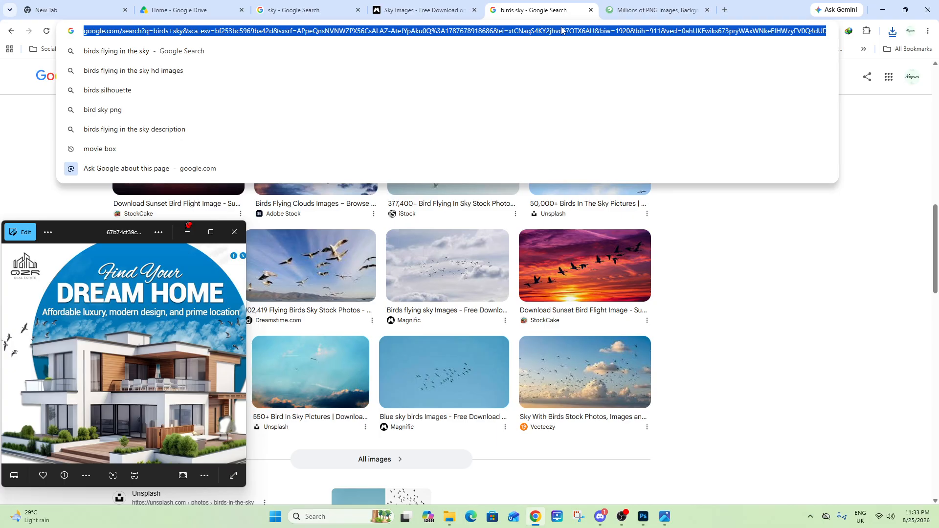
text(bti logo)
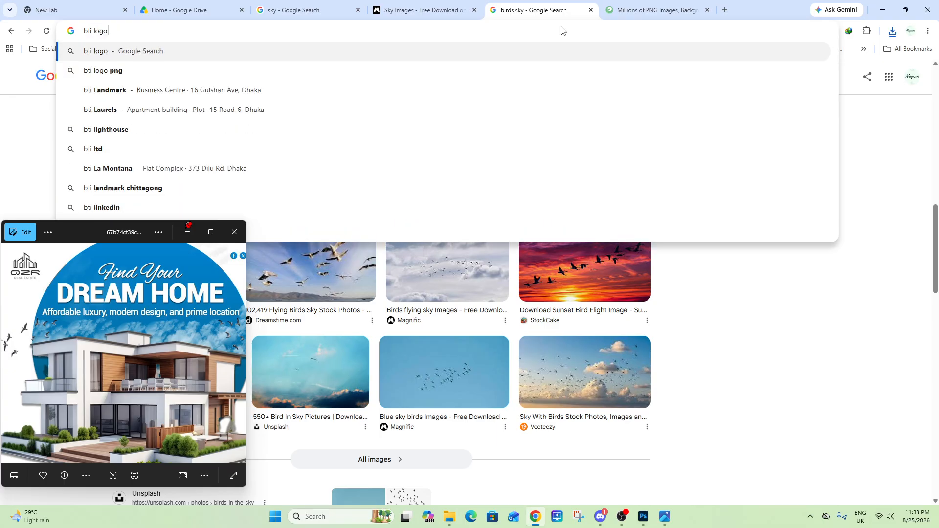
key(Return)
scroll(556, 153, down, 1)
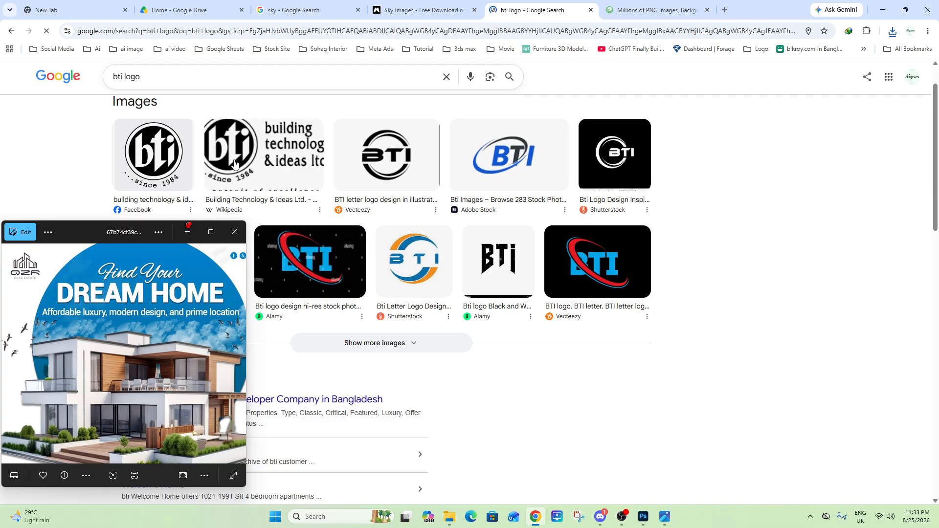
Step: Open the round black bti logo from the Facebook result and copy the image
right_click(147, 148)
click(135, 148)
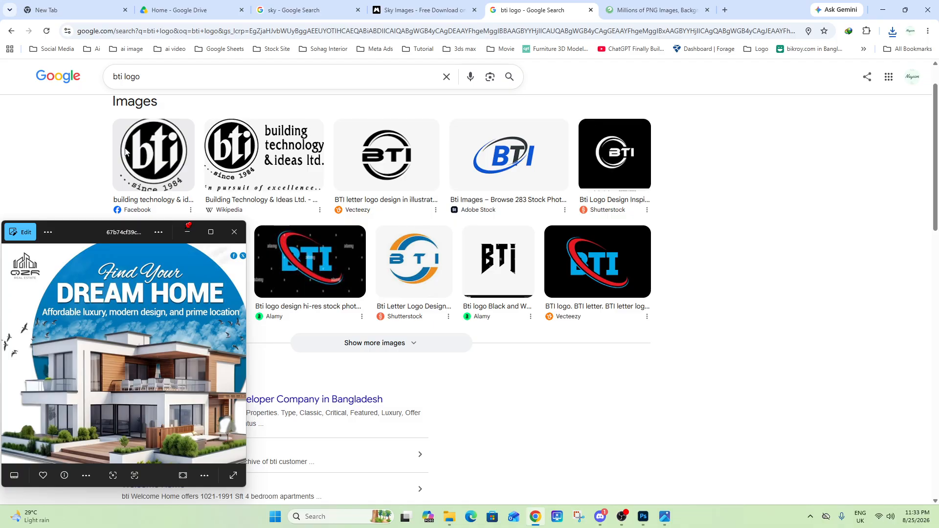
right_click(566, 220)
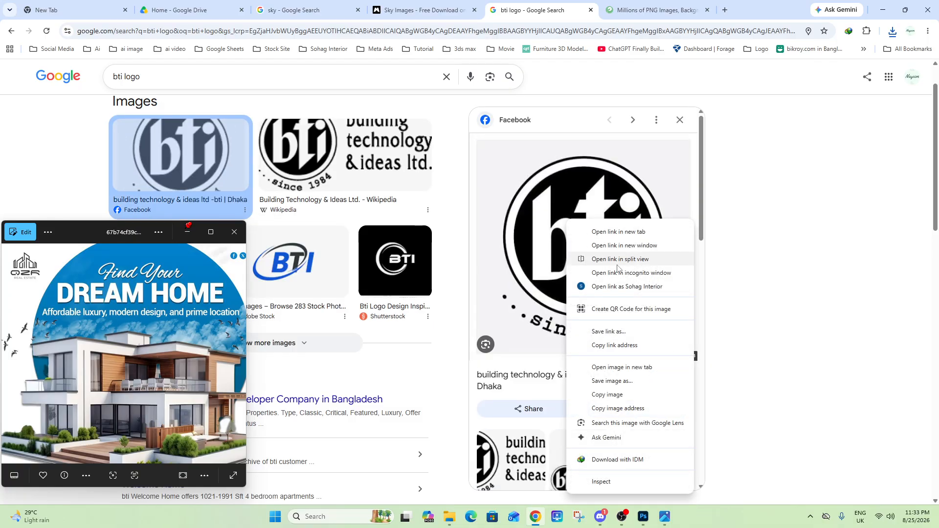
click(617, 395)
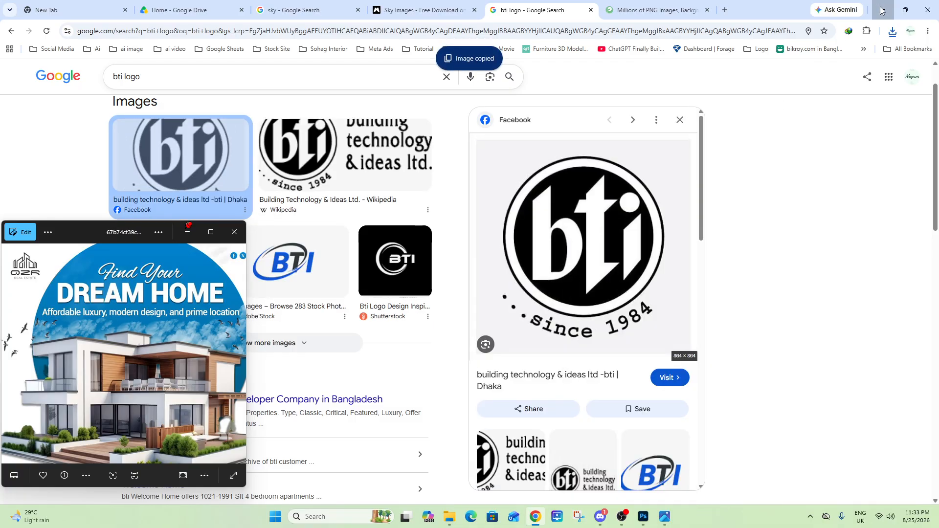
Step: Switch to Photoshop, paste the bti logo and move it to the poster's upper-left corner, inside the margin guides
click(883, 9)
click(415, 151)
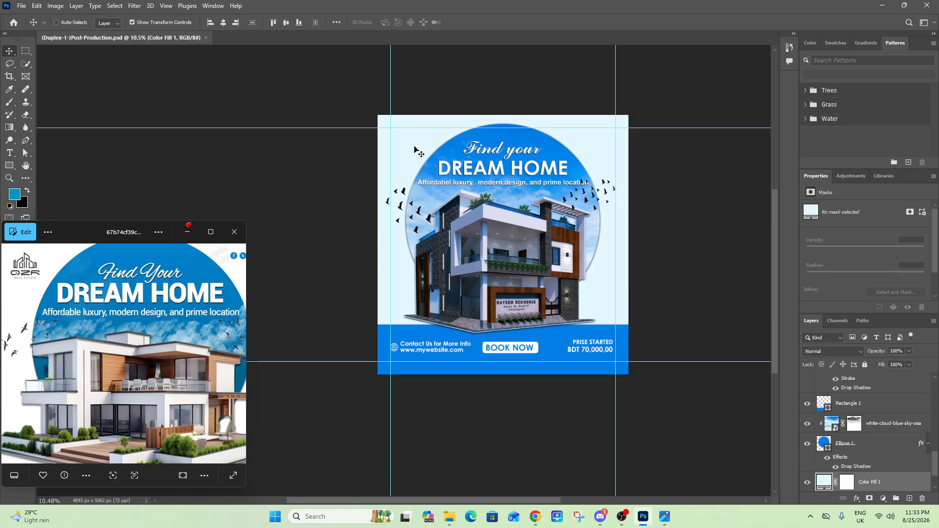
key(ctrl+v)
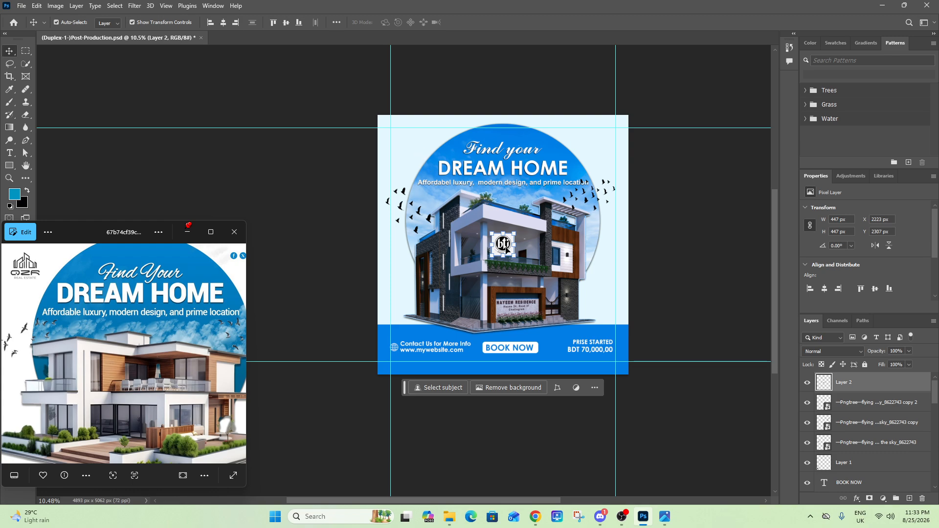
drag(509, 253, 412, 144)
scroll(405, 149, up, 3)
click(356, 208)
scroll(363, 212, down, 4)
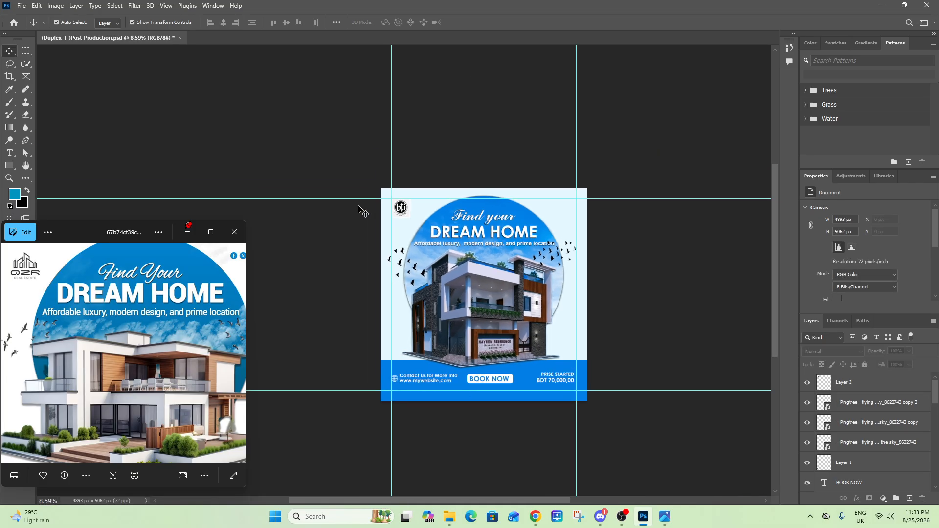
Step: Try the Darken blend mode on the bti logo layer to blend its pale square background into the poster
scroll(409, 225, up, 3)
scroll(398, 196, up, 5)
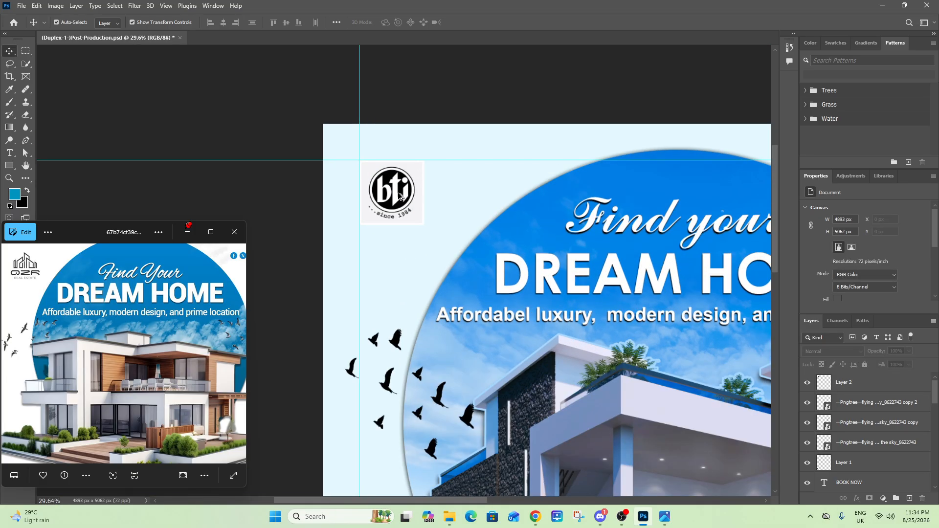
click(387, 191)
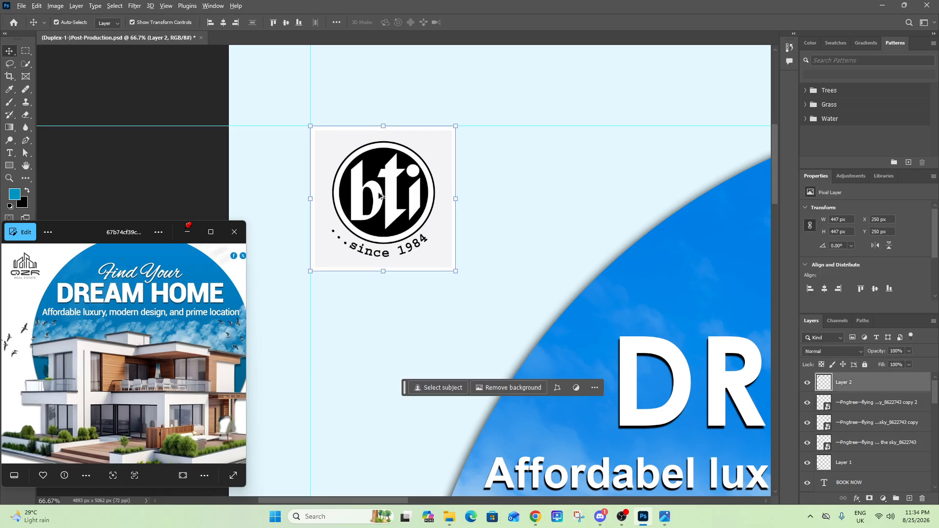
scroll(379, 196, up, 3)
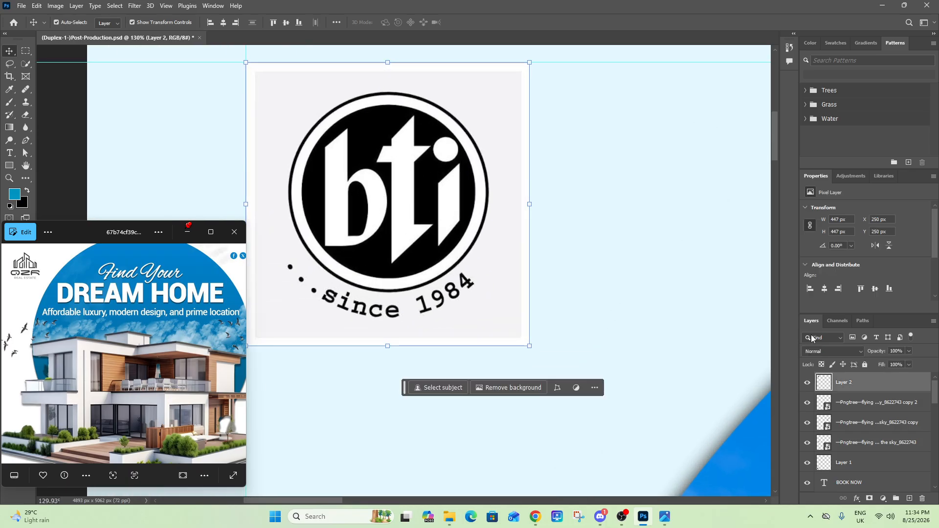
click(861, 352)
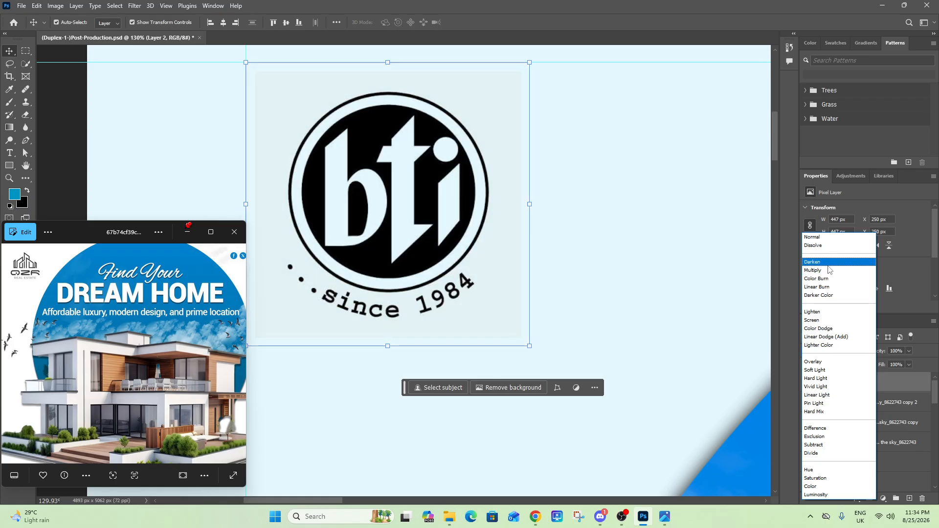
click(829, 267)
click(612, 259)
scroll(460, 282, down, 5)
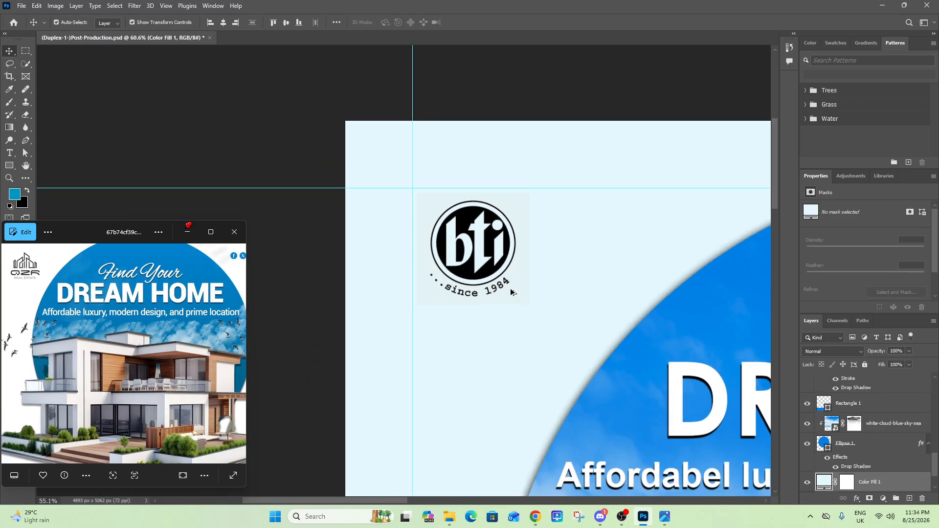
Step: Set the bti logo layer's blend mode back to Normal
click(448, 270)
click(832, 351)
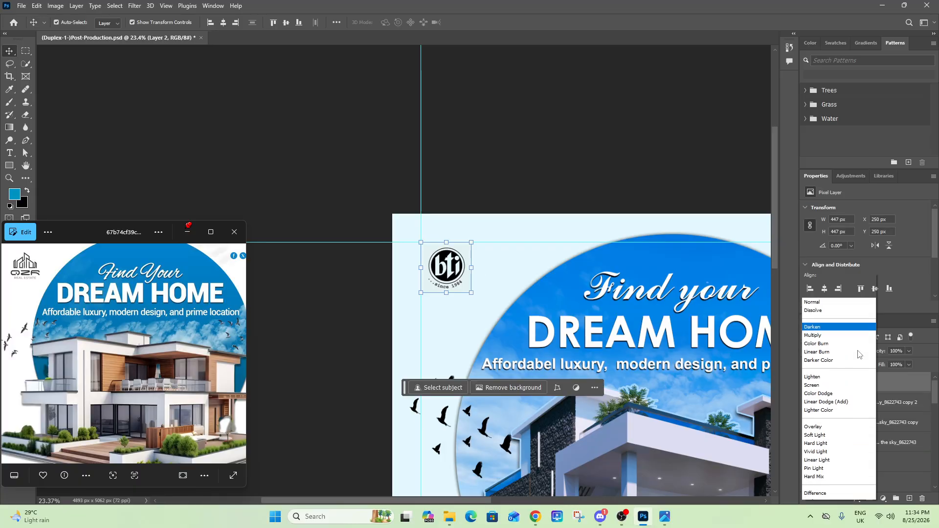
click(836, 234)
click(499, 166)
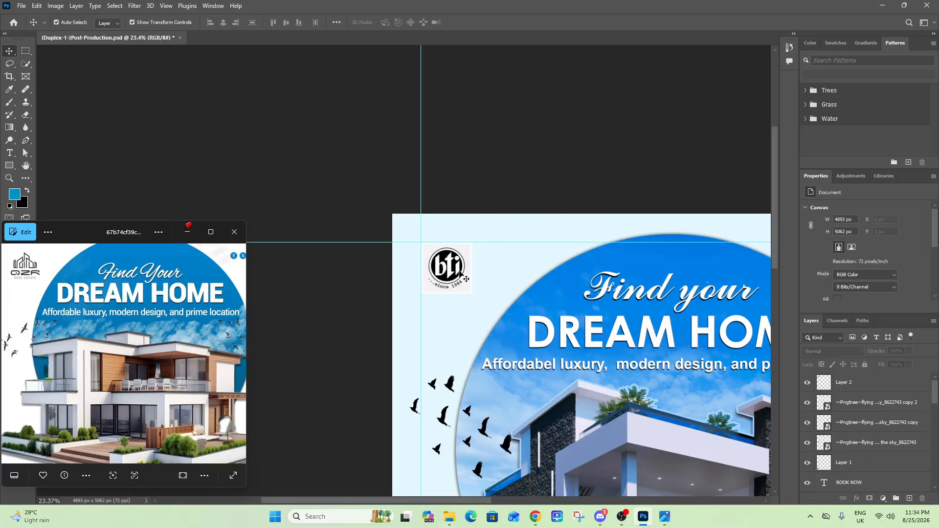
Step: Check the bti logo's square background up close and within the whole poster, and save the document
scroll(450, 275, up, 1)
scroll(462, 279, up, 10)
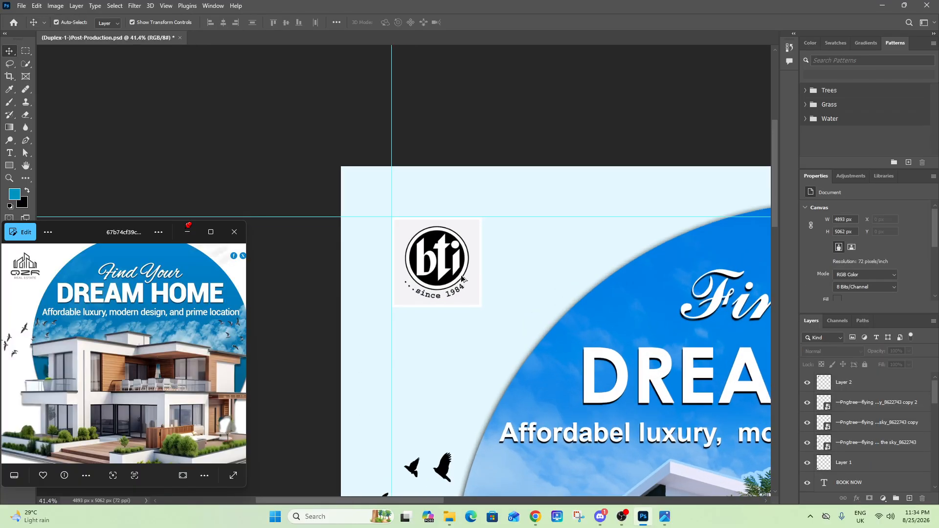
click(445, 241)
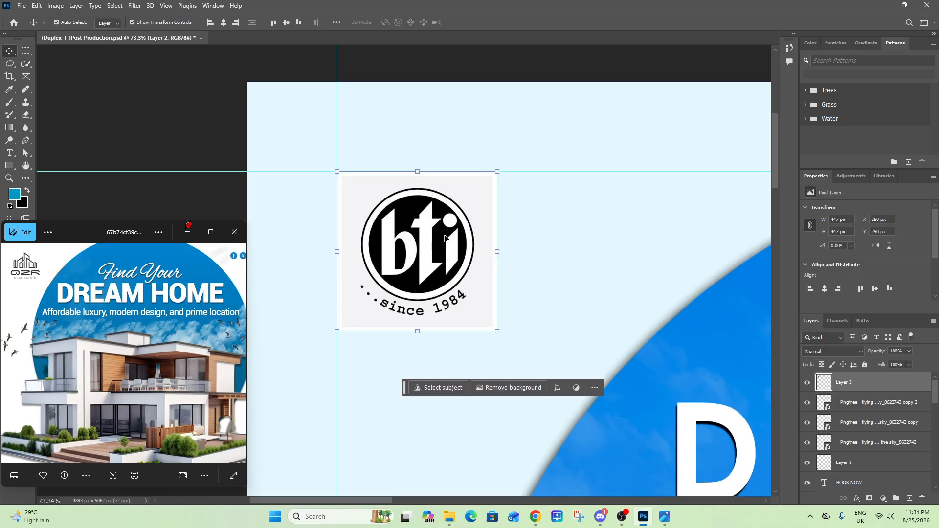
scroll(441, 284, up, 4)
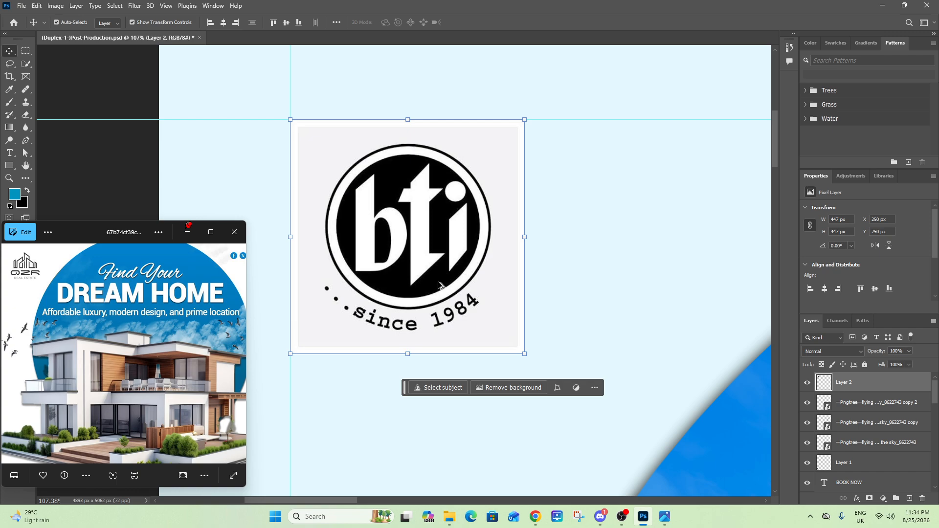
scroll(389, 290, down, 20)
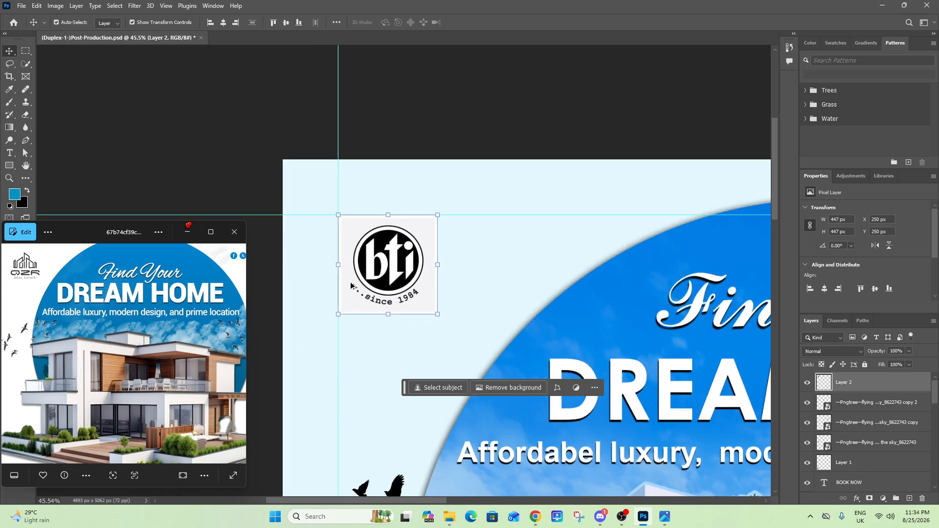
click(464, 177)
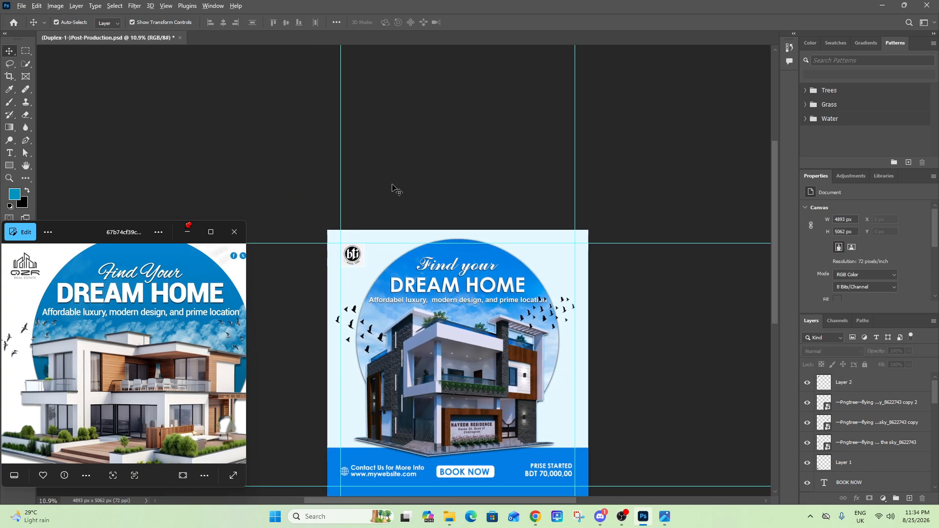
scroll(393, 189, down, 5)
scroll(386, 191, down, 3)
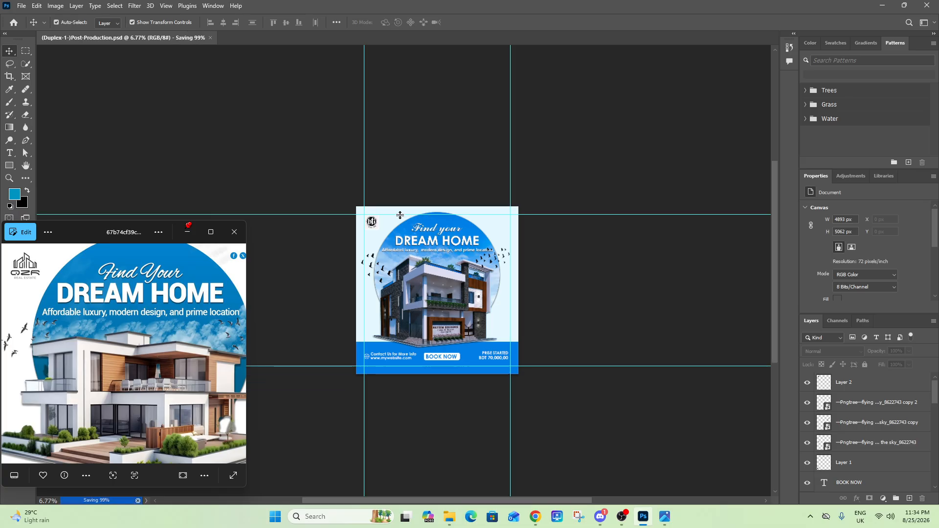
Step: Draw a white circle about 406 px in diameter with the Ellipse tool, centred over the bti logo
scroll(372, 223, up, 15)
ctrl+click(372, 249)
scroll(372, 250, up, 2)
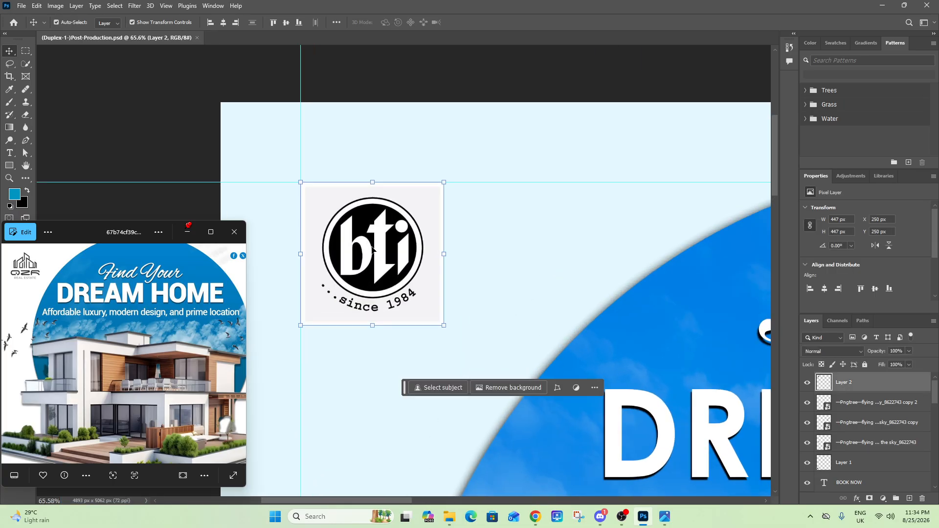
click(11, 165)
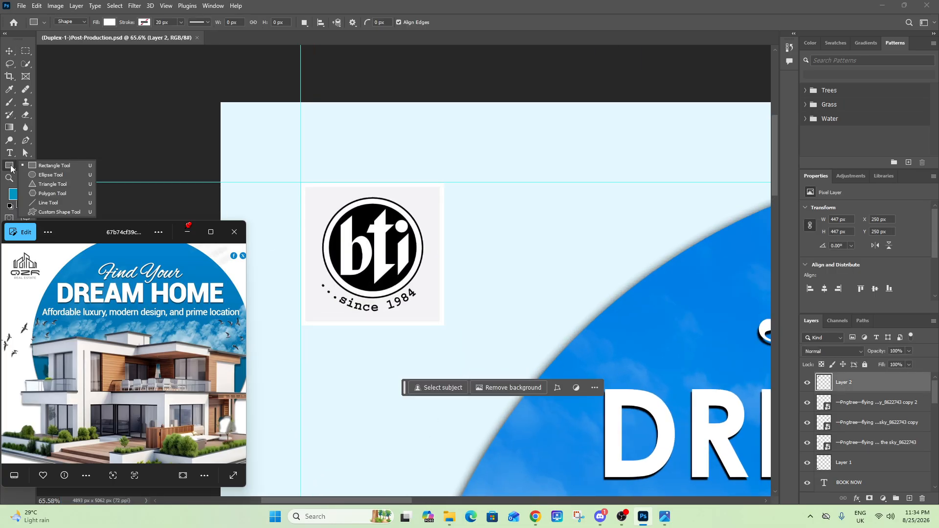
click(46, 167)
drag(372, 249, 438, 314)
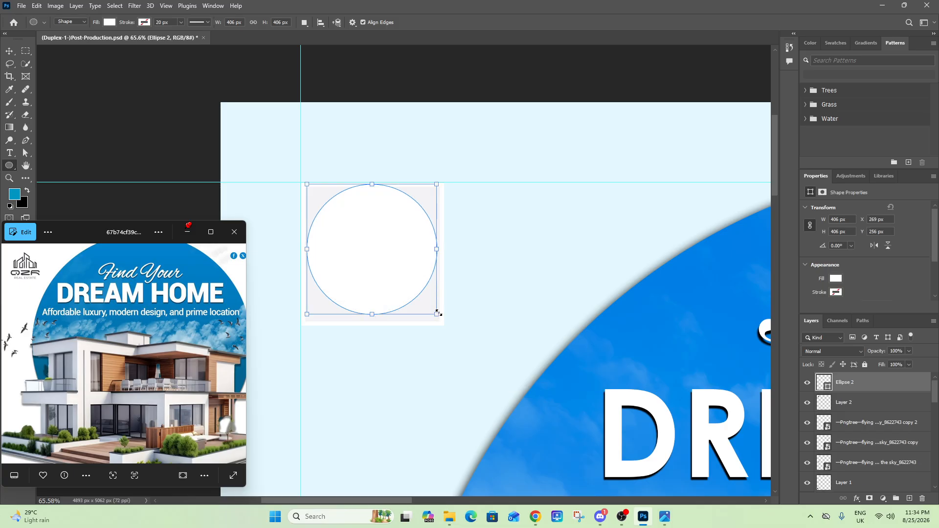
Step: Nudge the white circle straight down to Y 267 px so that it covers the logo and its lettering
click(9, 51)
key(Down)
key(Down)
key(Down)
key(Down)
key(Down)
key(Down)
key(Down)
key(Down)
key(Down)
key(Down)
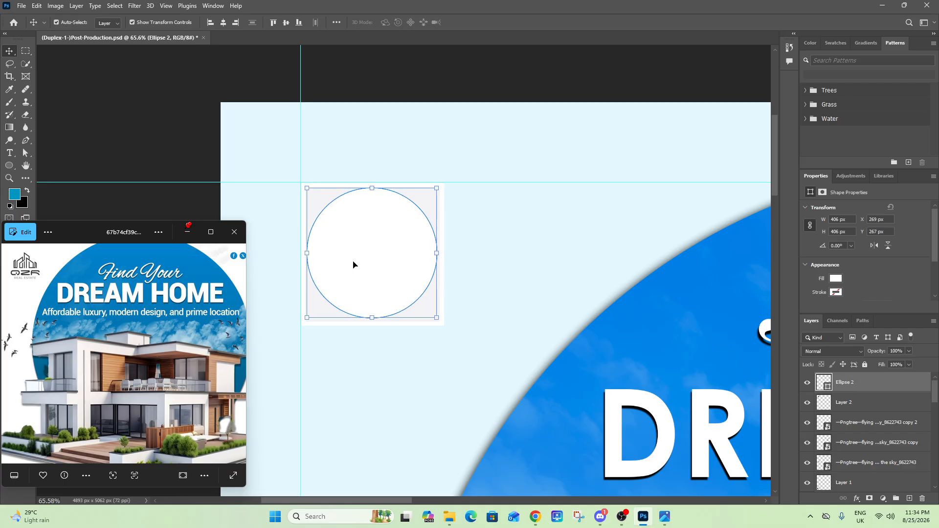
Step: Place the circle layer beneath the bti logo layer and clip the logo to the circle
mouse_move(858, 393)
mouse_down()
mouse_move(861, 413)
mouse_move(865, 388)
mouse_up()
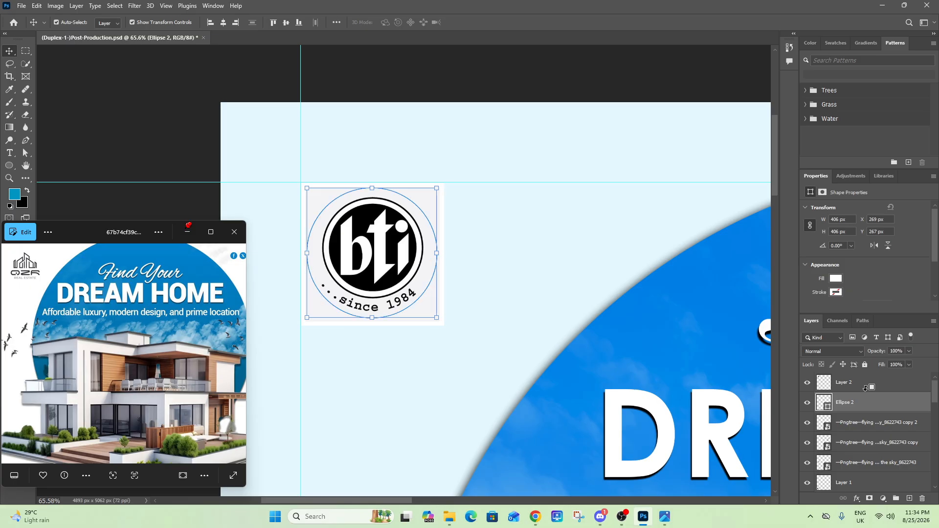
click(531, 285)
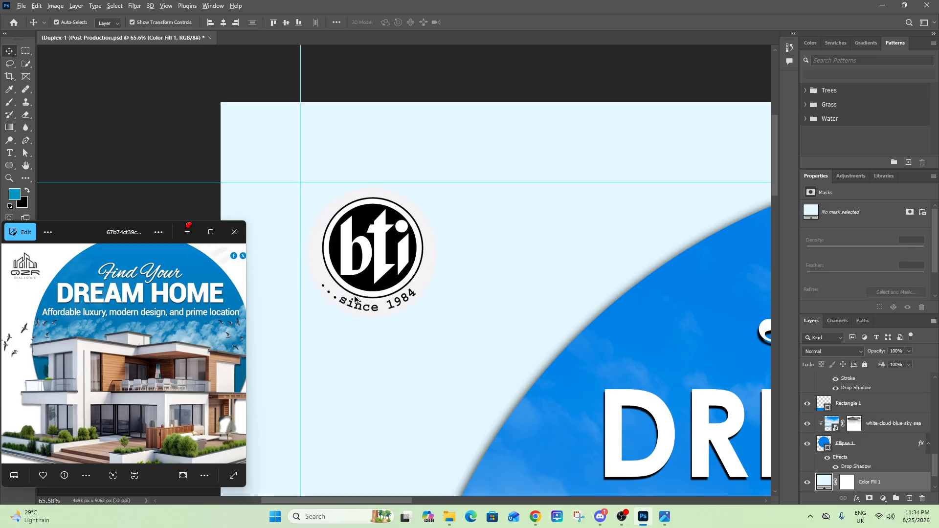
scroll(313, 294, down, 6)
scroll(308, 296, down, 4)
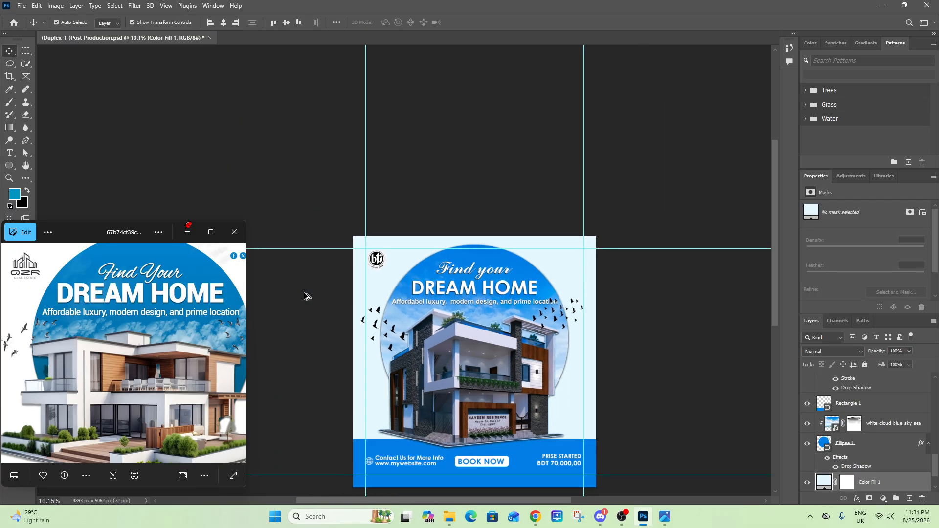
scroll(183, 265, down, 1)
scroll(183, 265, up, 1)
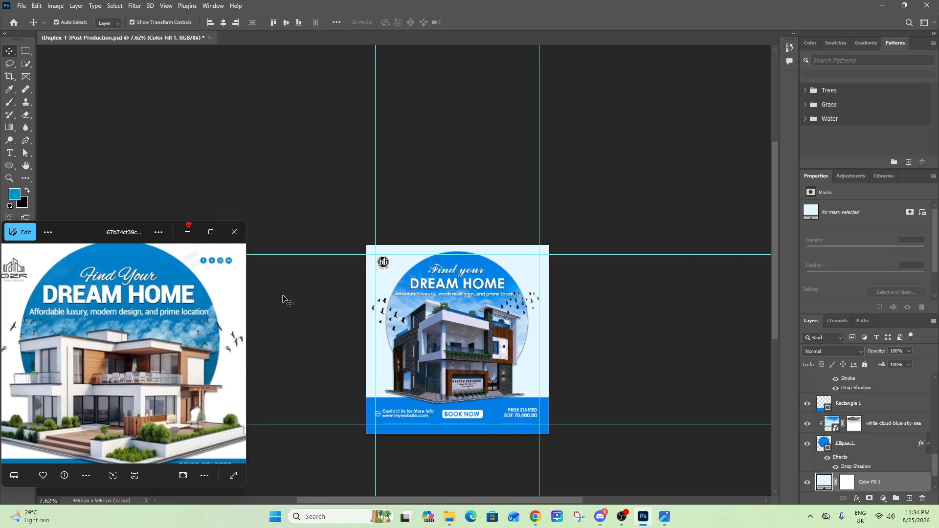
Step: Open the downloaded PNG of round black social media icons from the Downloads folder as a separate Photoshop document
mouse_move(449, 516)
click(494, 468)
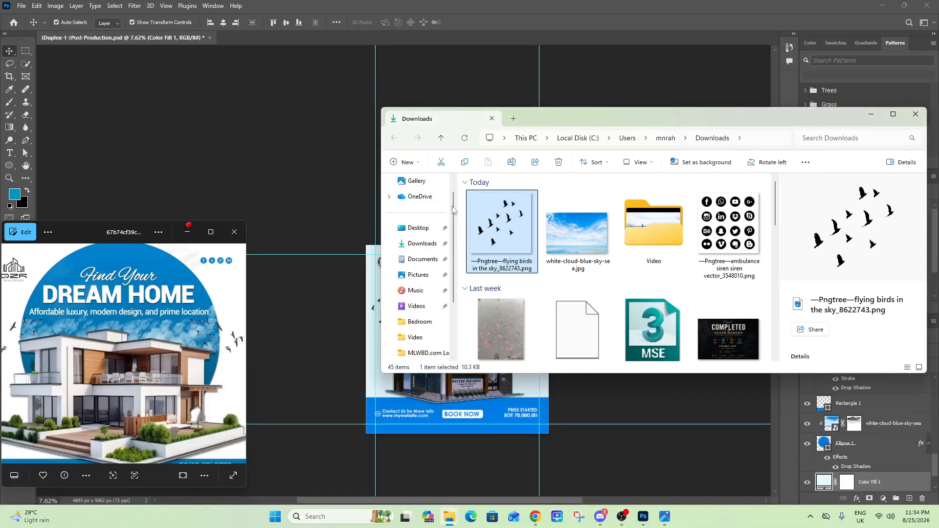
click(497, 226)
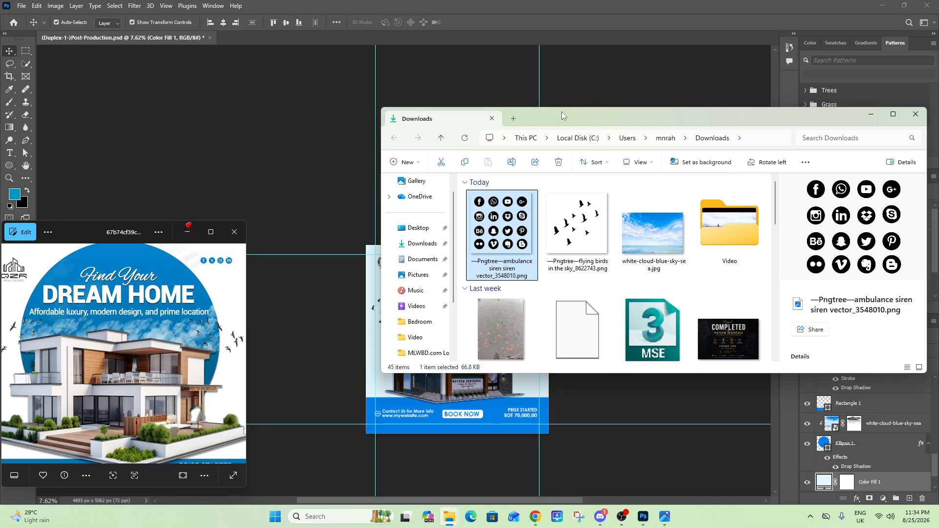
drag(562, 116, 746, 163)
drag(712, 247, 327, 30)
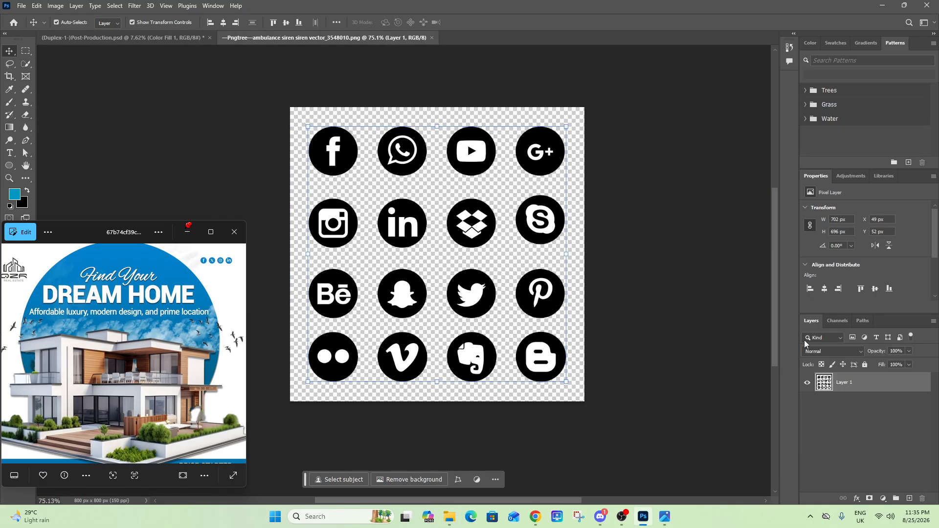
Step: Select the Facebook icon with the Rectangular Marquee and bring it into the poster as the topmost layer
click(26, 51)
scroll(310, 147, up, 5)
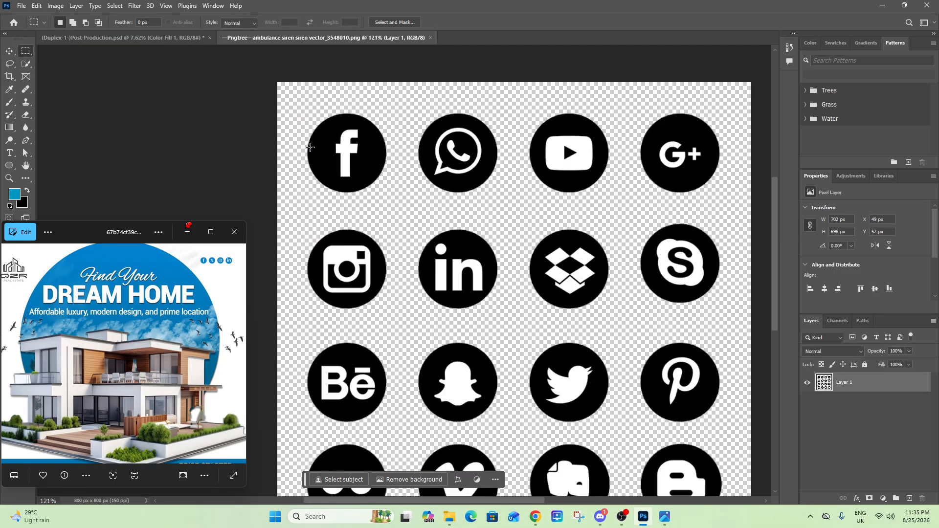
drag(296, 110, 398, 198)
drag(362, 155, 503, 276)
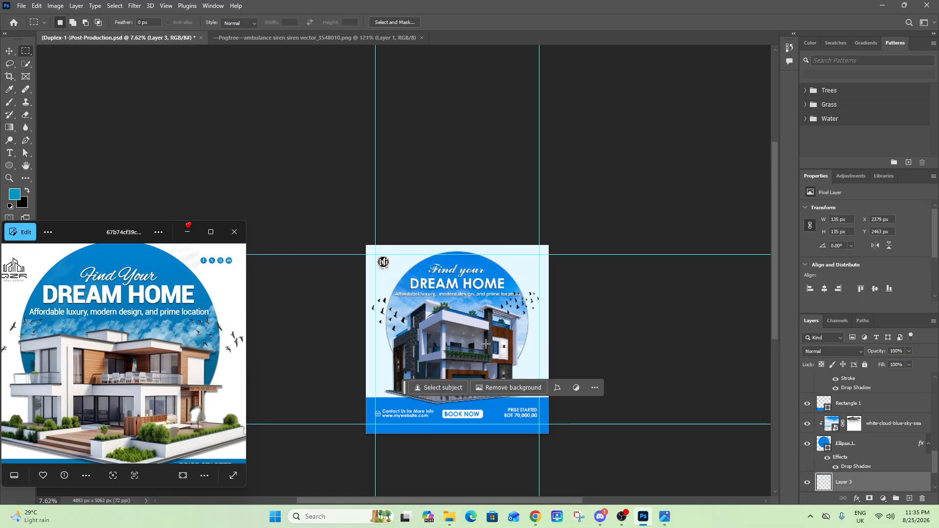
scroll(469, 328, down, 1)
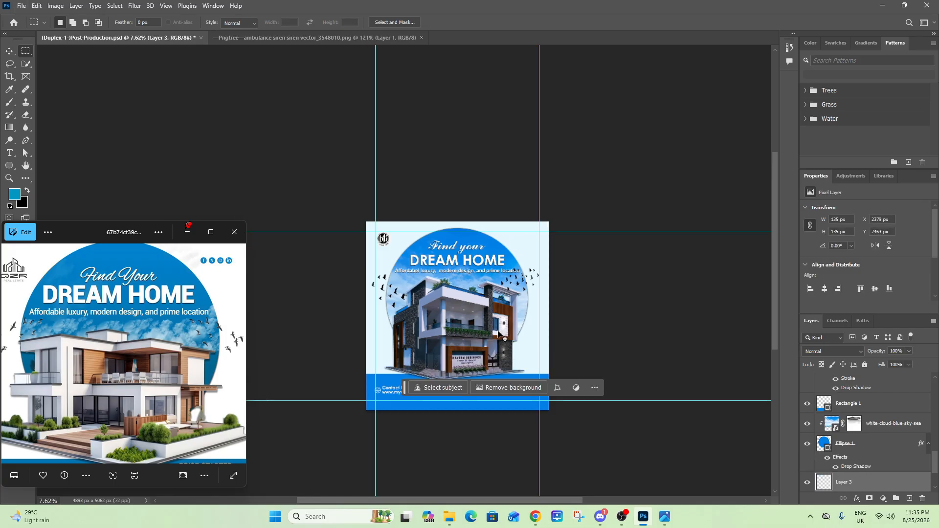
scroll(477, 327, up, 3)
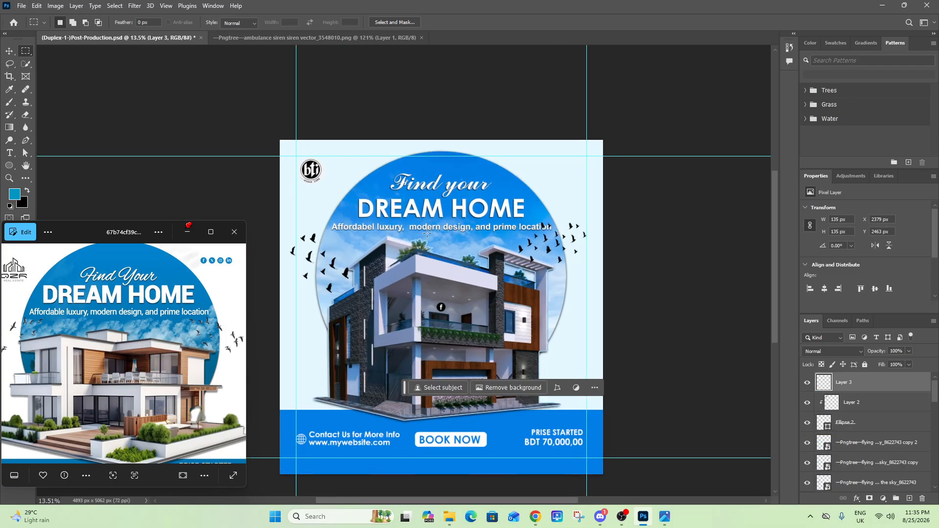
Step: Convert the Facebook icon's layer to a smart object
click(10, 51)
scroll(434, 288, up, 5)
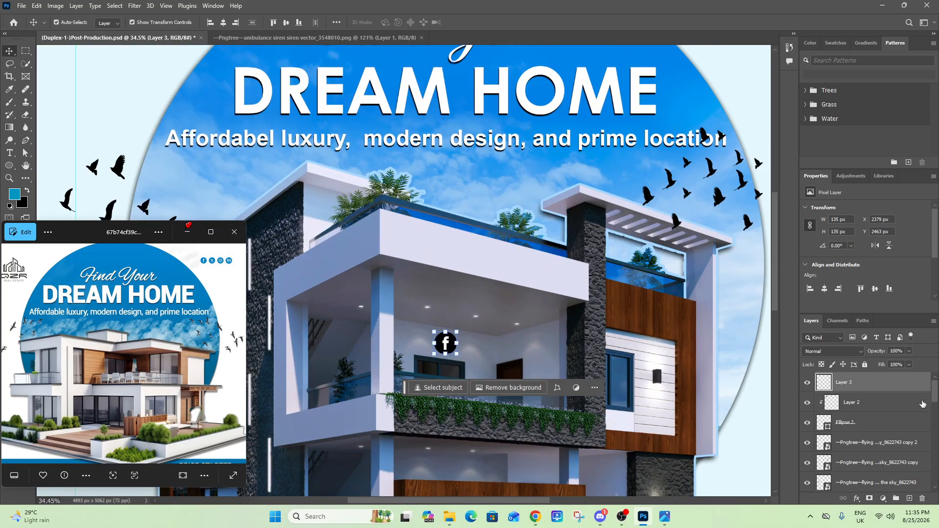
right_click(913, 390)
click(871, 318)
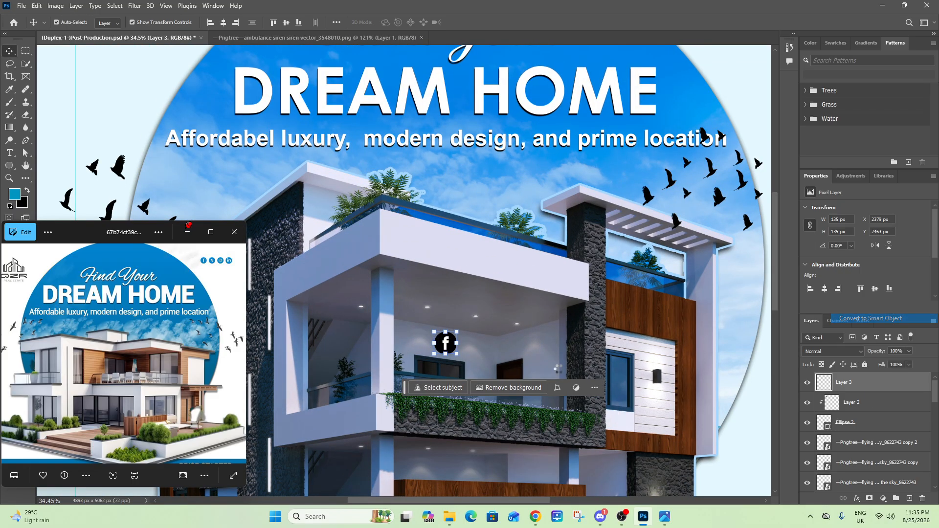
Step: Move the Facebook icon to the poster's upper-right area, just below the top margin guide, at about X 3971 px, Y 267 px
drag(446, 343, 579, 118)
scroll(563, 205, down, 2)
scroll(564, 204, down, 1)
scroll(520, 161, up, 3)
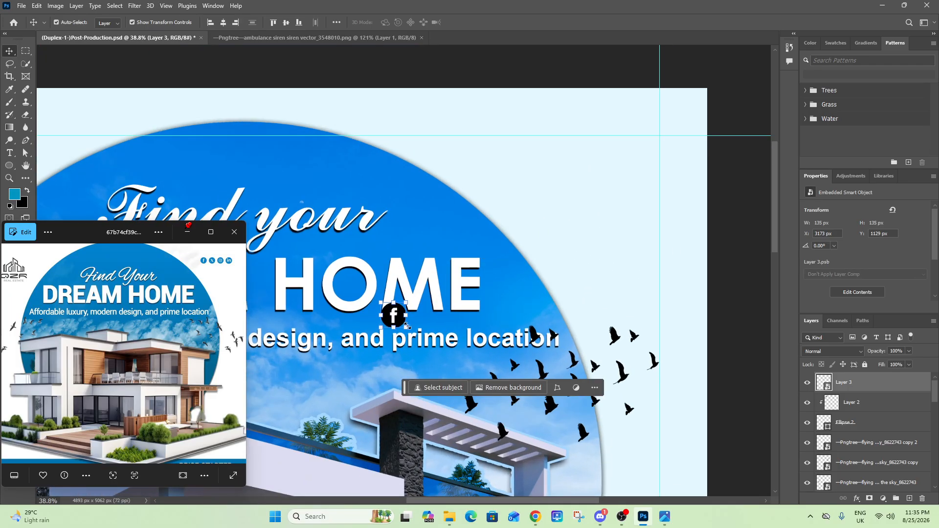
drag(396, 321, 546, 159)
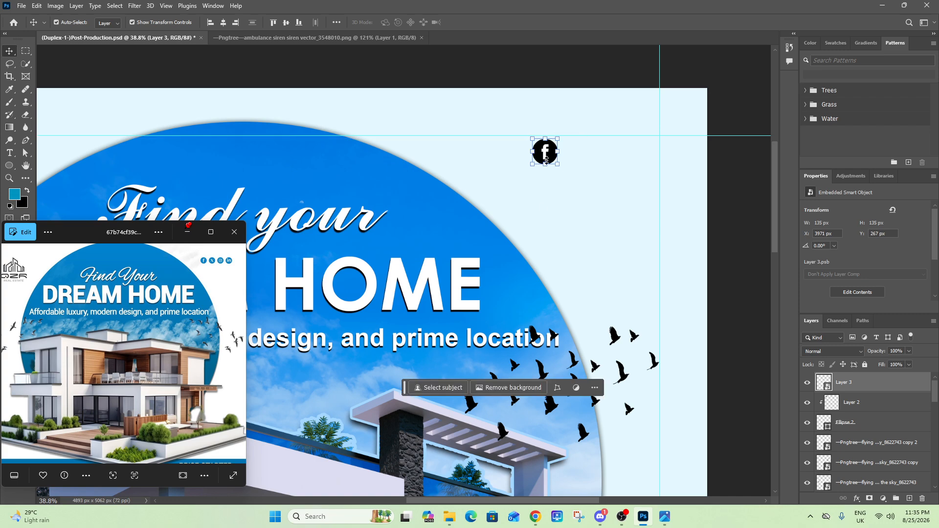
scroll(517, 238, down, 7)
scroll(524, 218, up, 7)
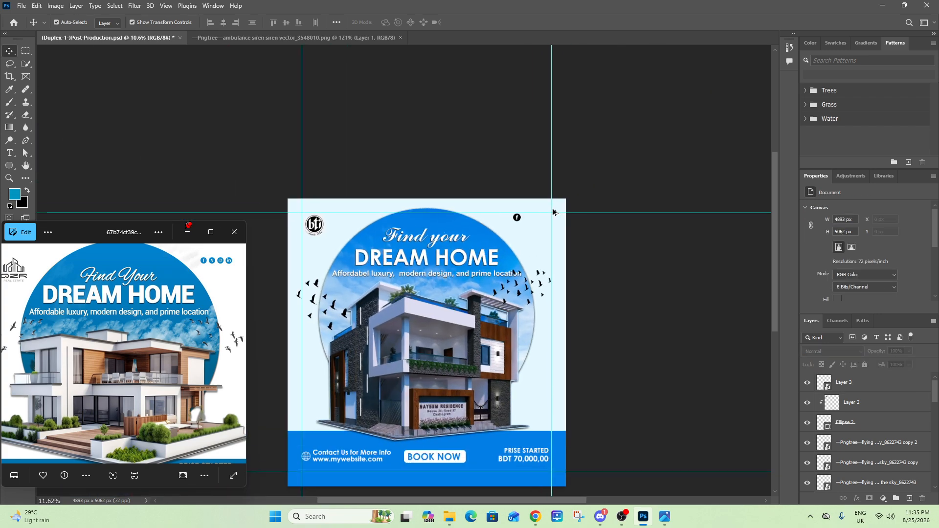
click(489, 235)
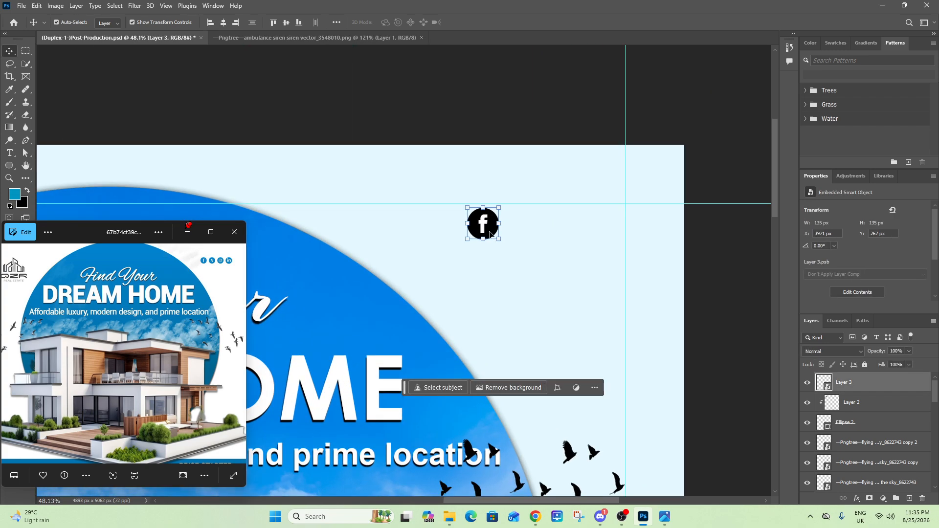
double_click(915, 386)
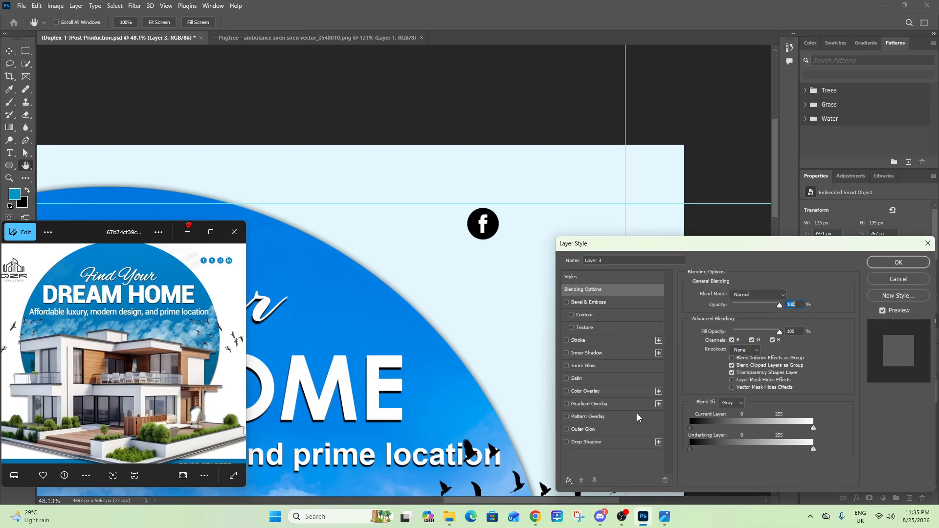
click(598, 392)
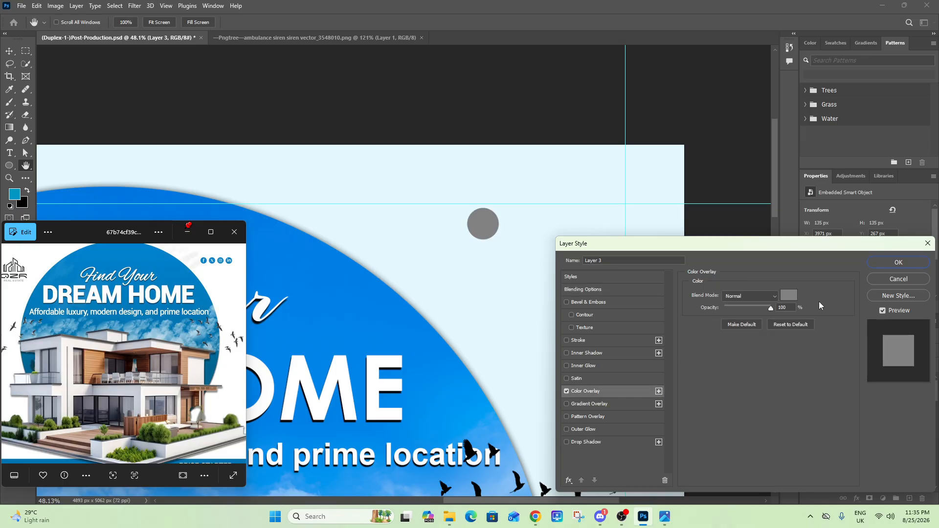
click(929, 246)
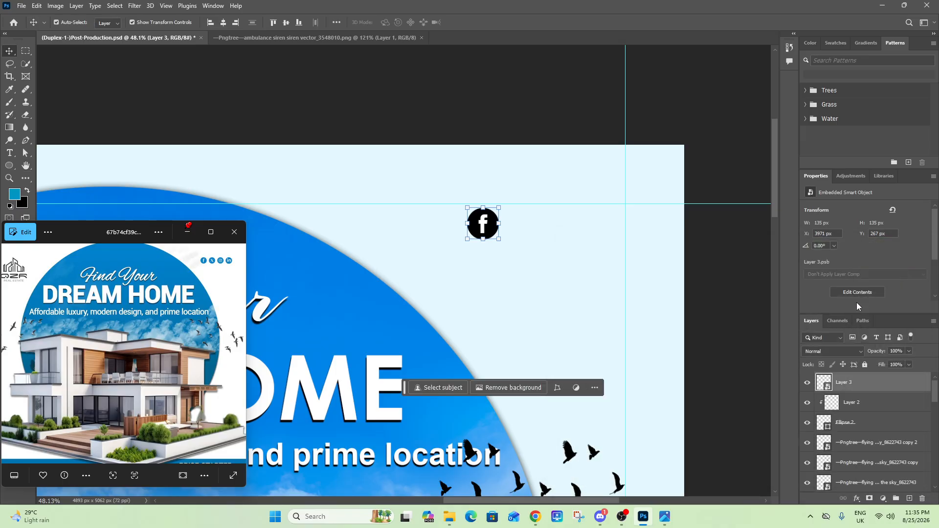
Step: Set the Facebook icon layer's blend mode to Darken
click(843, 351)
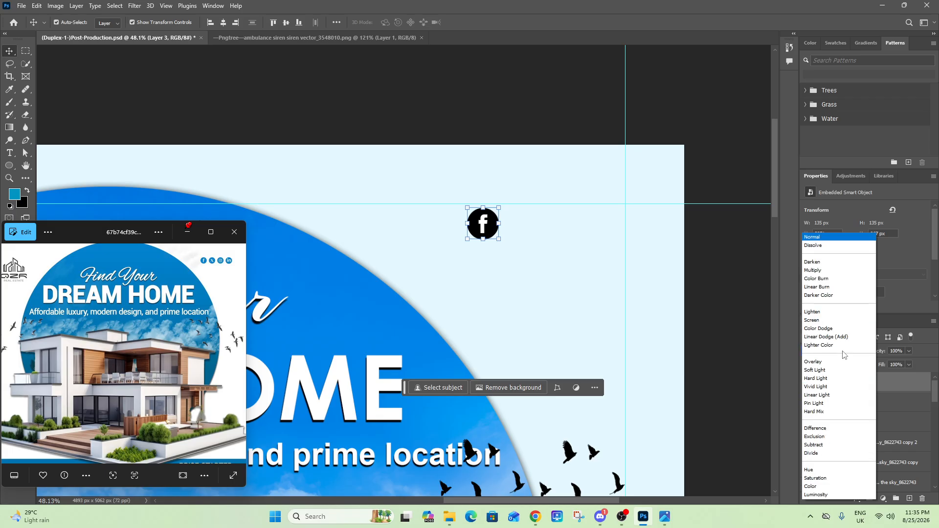
click(827, 262)
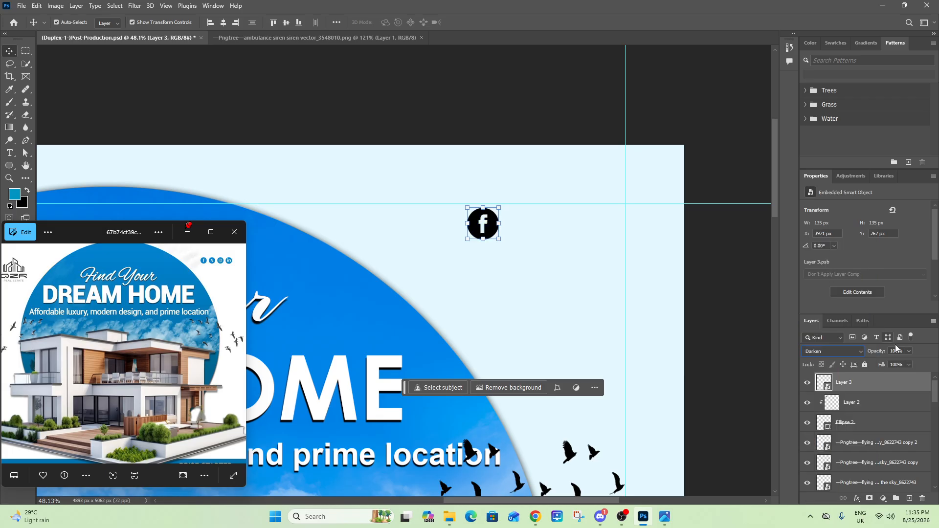
Step: Add a Color Overlay effect to the Facebook icon, using Darken blend mode and white (#ffffff)
double_click(916, 383)
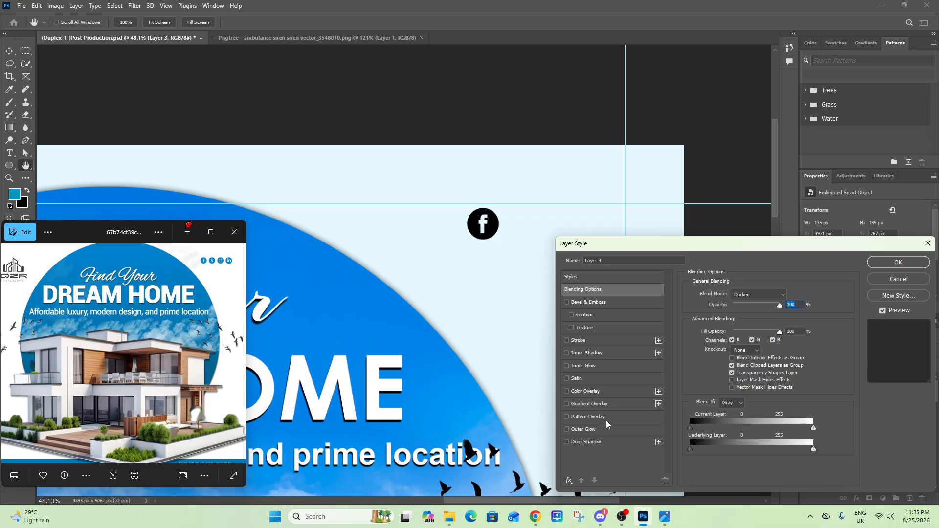
click(587, 391)
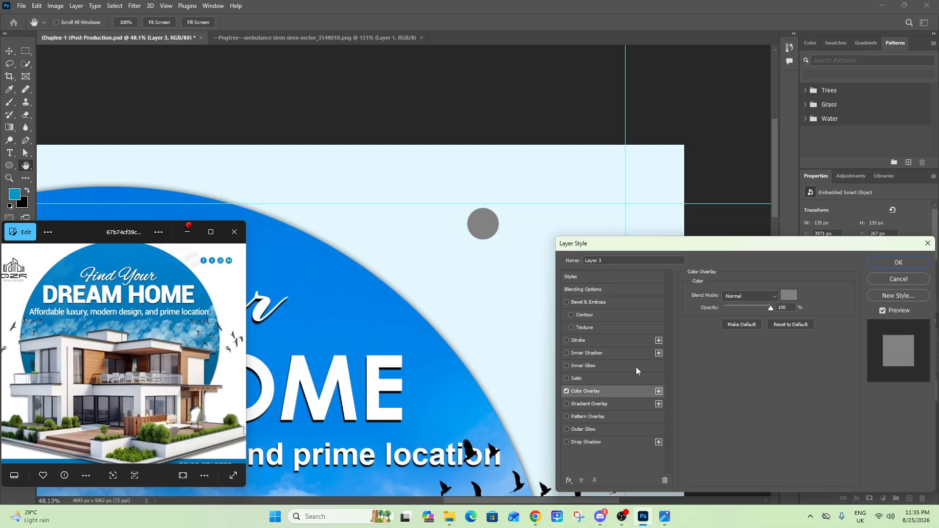
click(769, 297)
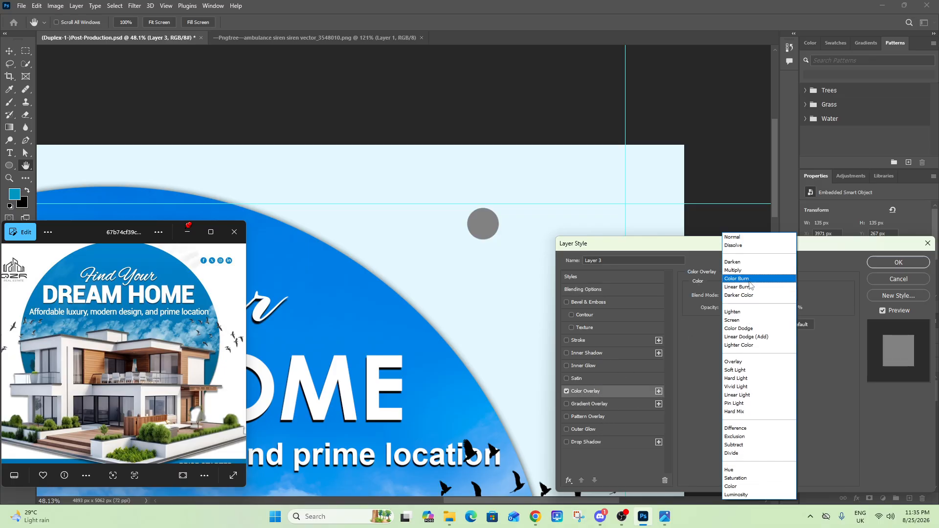
click(745, 263)
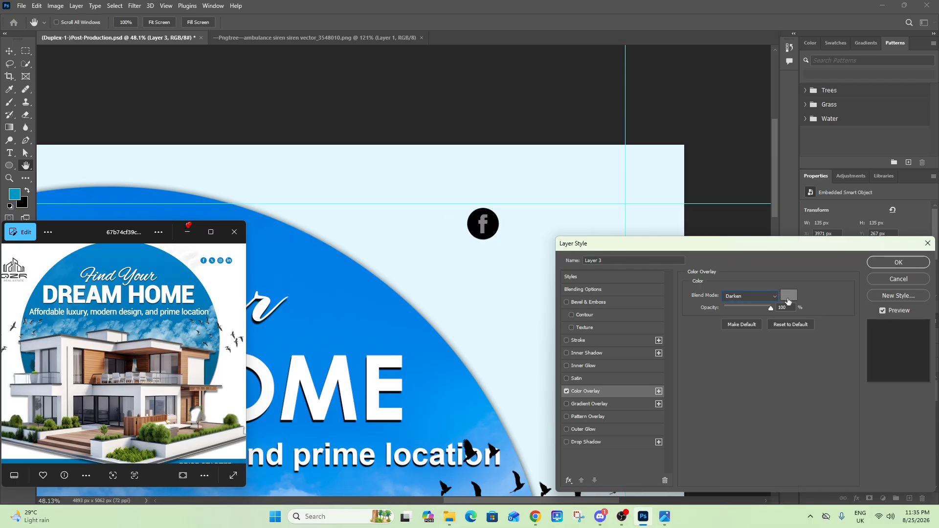
click(788, 299)
drag(611, 190, 512, 103)
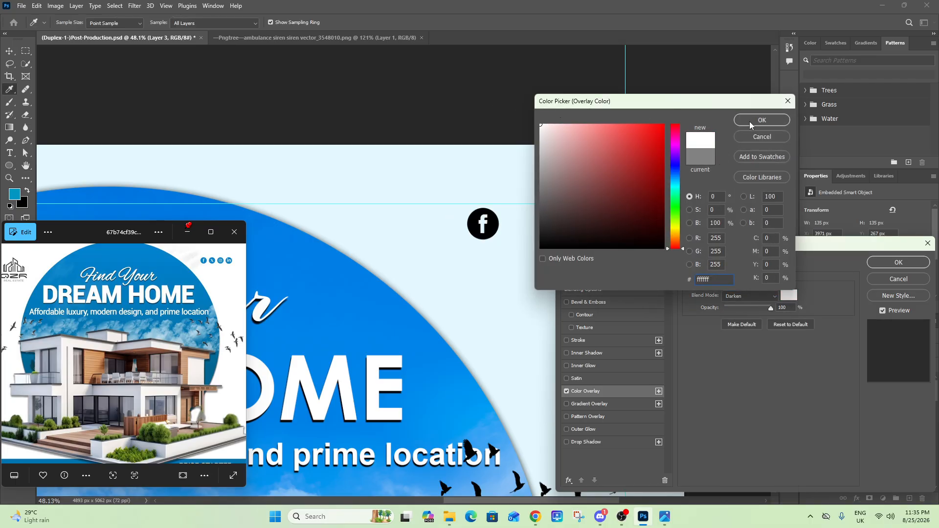
click(751, 123)
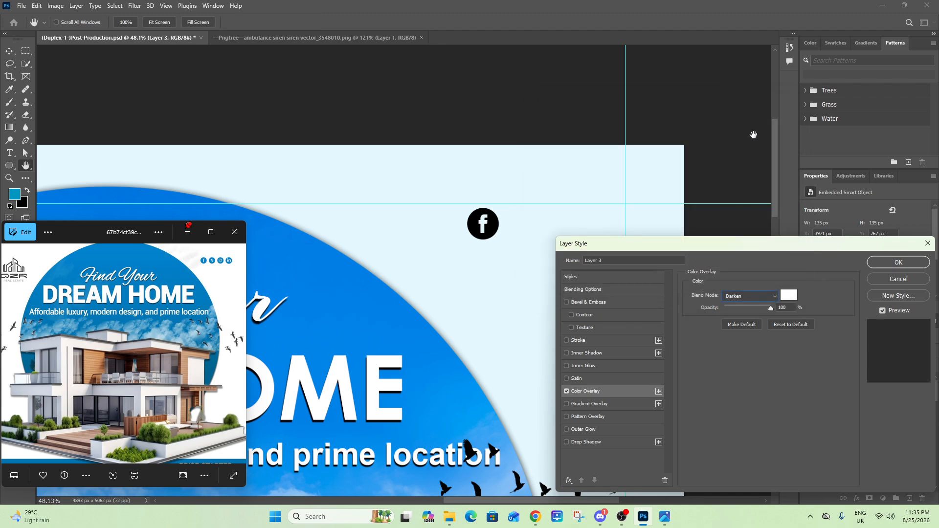
Step: Recolour the Facebook icon's overlay with blue #0080e8 sampled from the poster's large circle and set the overlay's blend mode to Screen
click(788, 296)
click(586, 142)
click(678, 187)
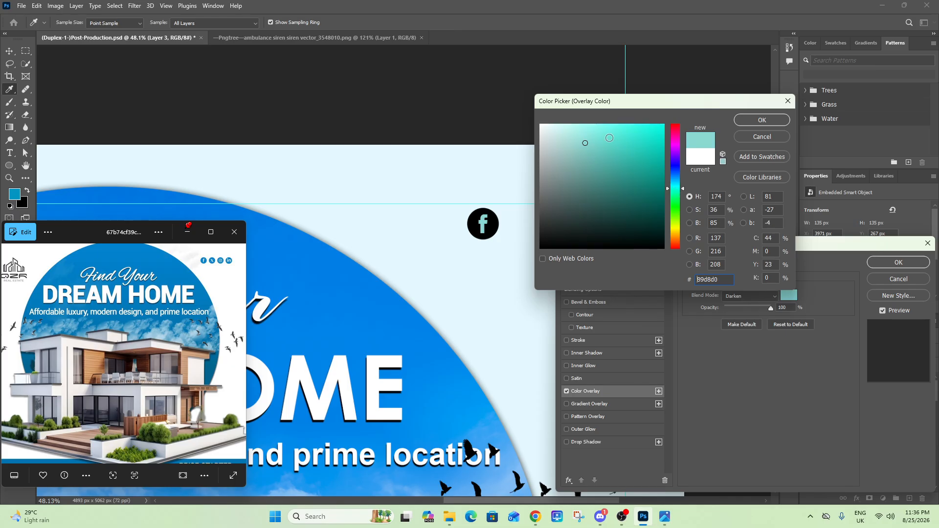
click(322, 305)
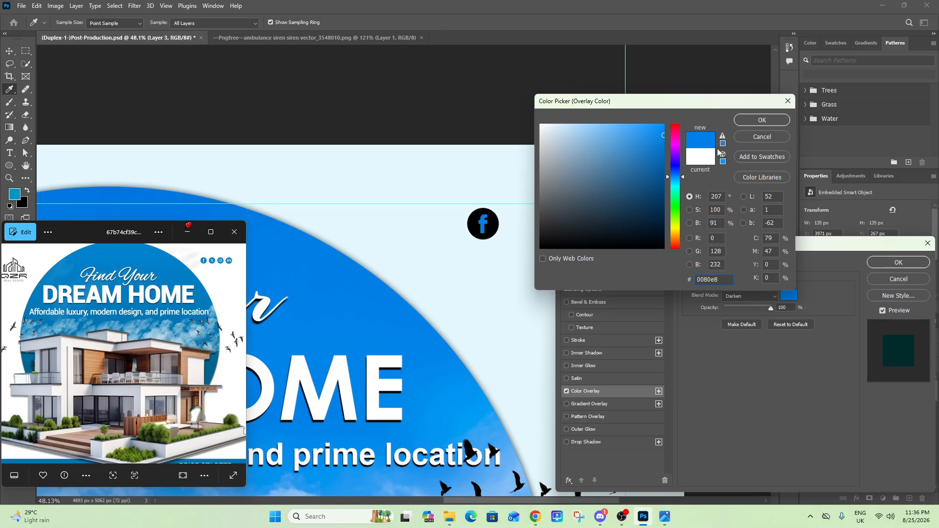
click(762, 120)
click(771, 296)
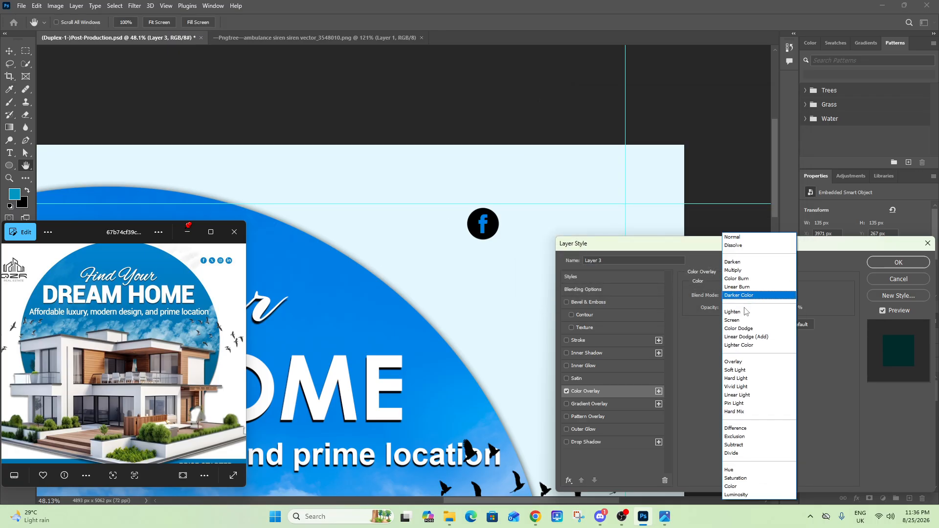
click(742, 320)
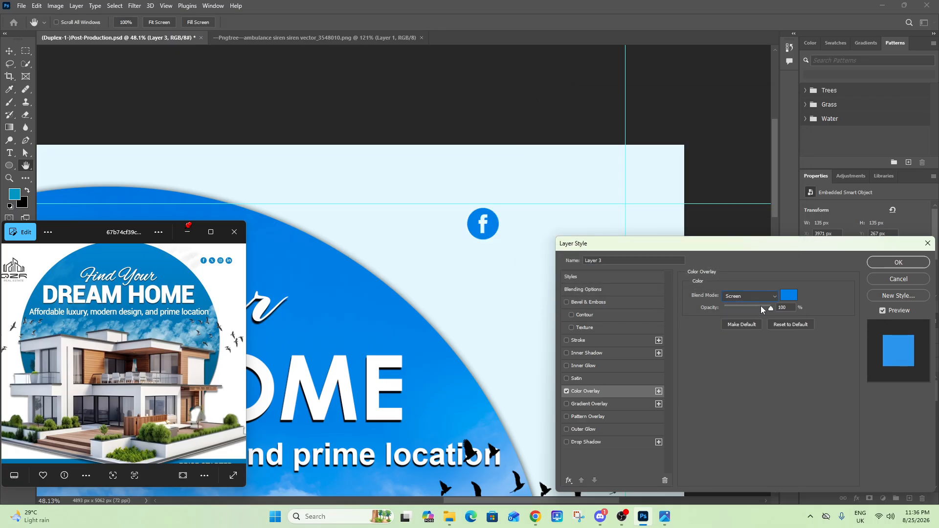
click(886, 265)
Step: Return the Facebook icon layer's own blend mode to Normal
click(836, 352)
click(822, 237)
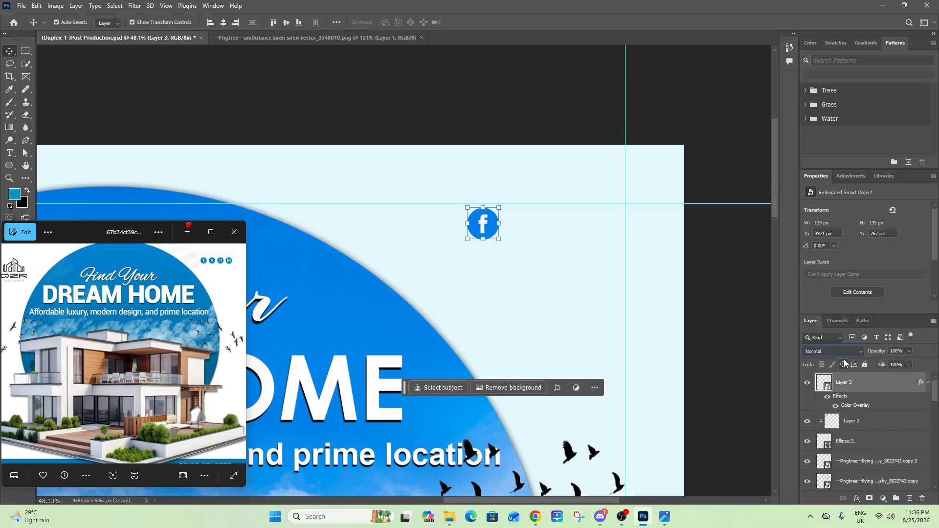
Step: Darken the Facebook icon's Color Overlay to the deeper blue #006bcb
double_click(861, 406)
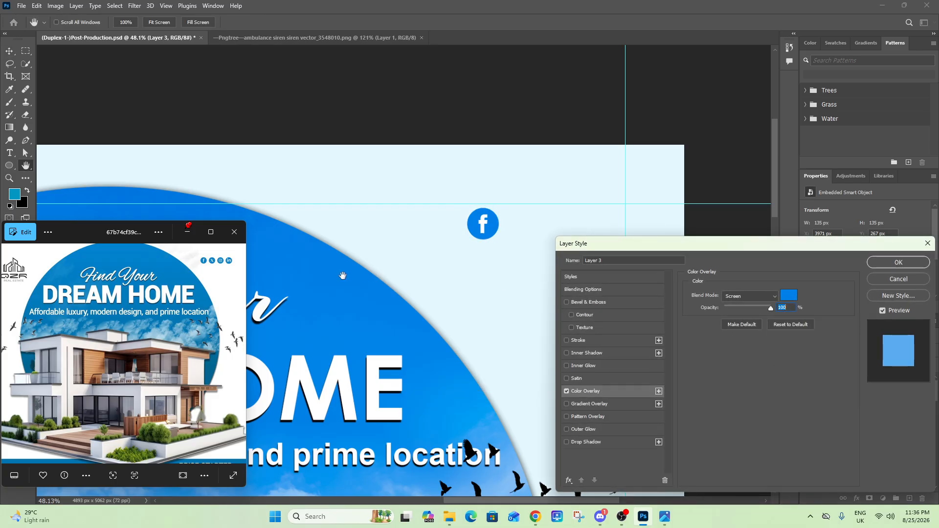
click(787, 297)
click(293, 237)
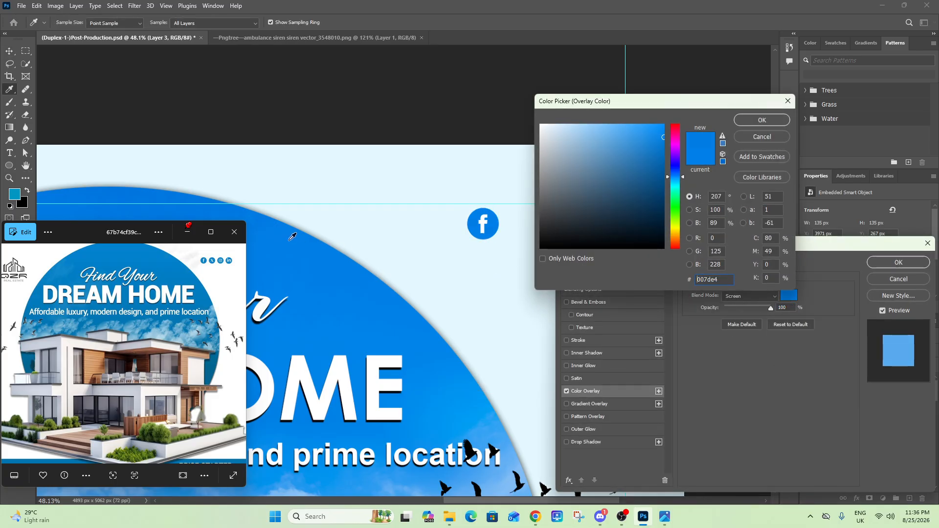
click(137, 192)
click(663, 152)
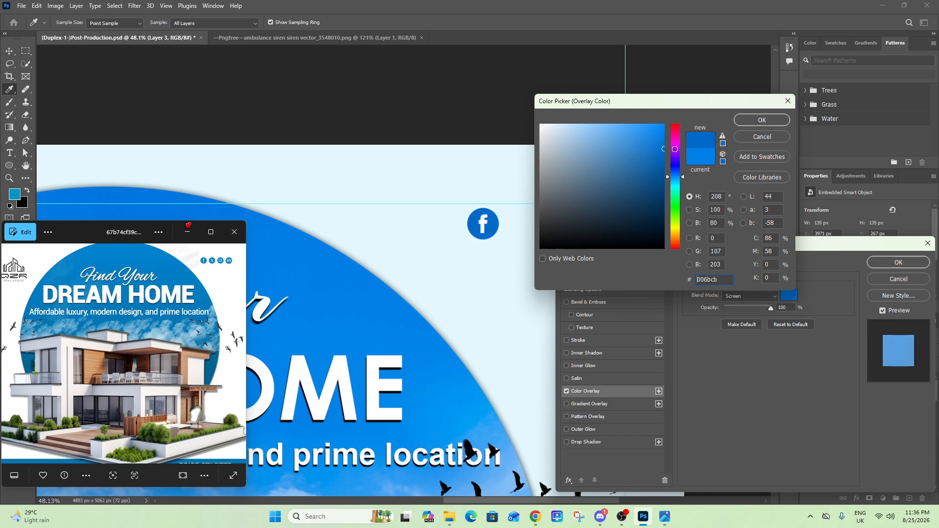
click(762, 121)
click(898, 263)
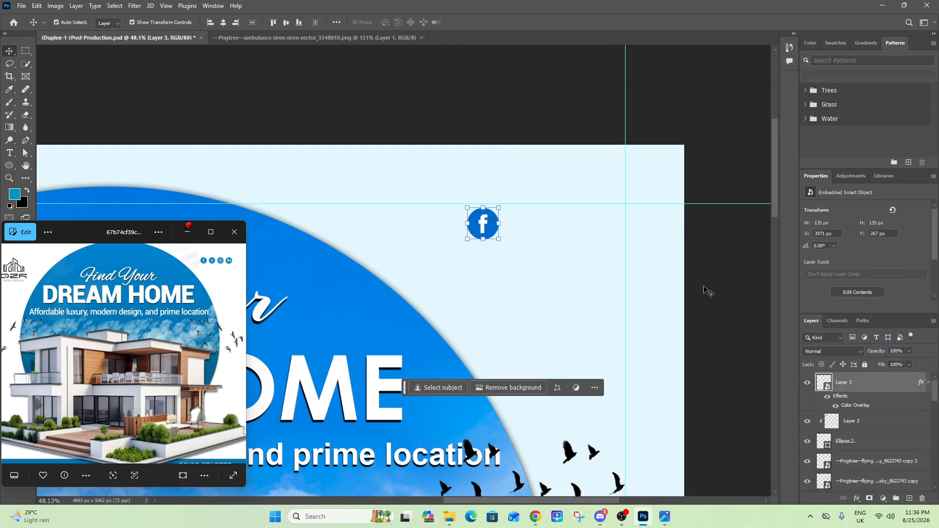
Step: Copy the WhatsApp icon from the social media icons image with the Rectangular Marquee and paste it into the poster
click(356, 37)
scroll(372, 268, down, 2)
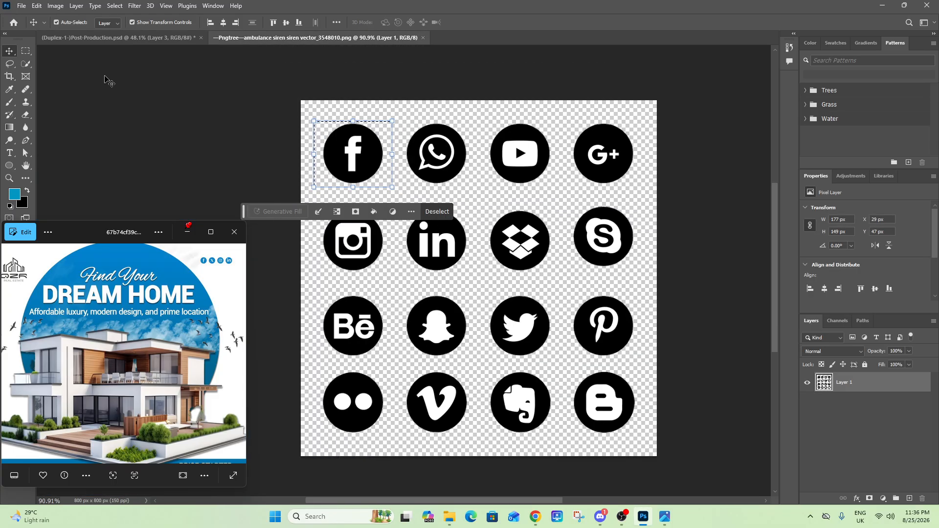
click(26, 51)
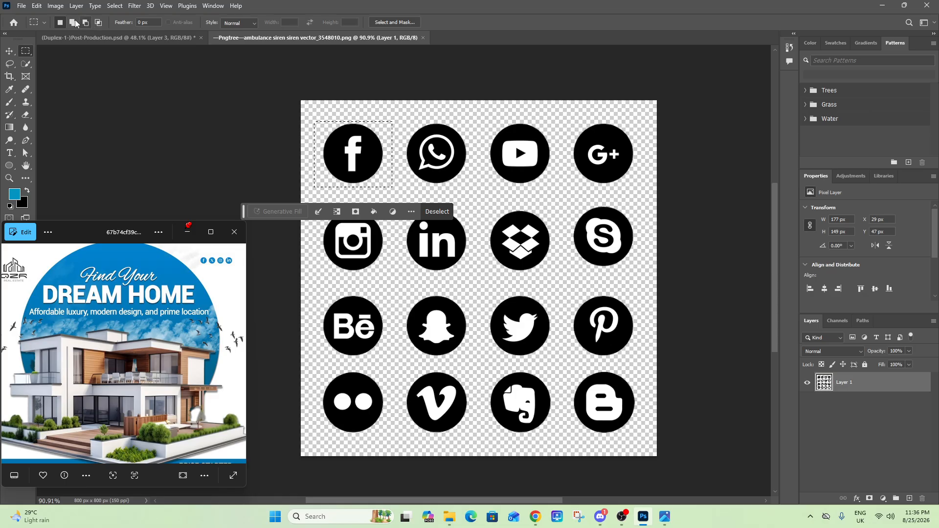
drag(399, 120, 472, 189)
click(166, 34)
key(ctrl+v)
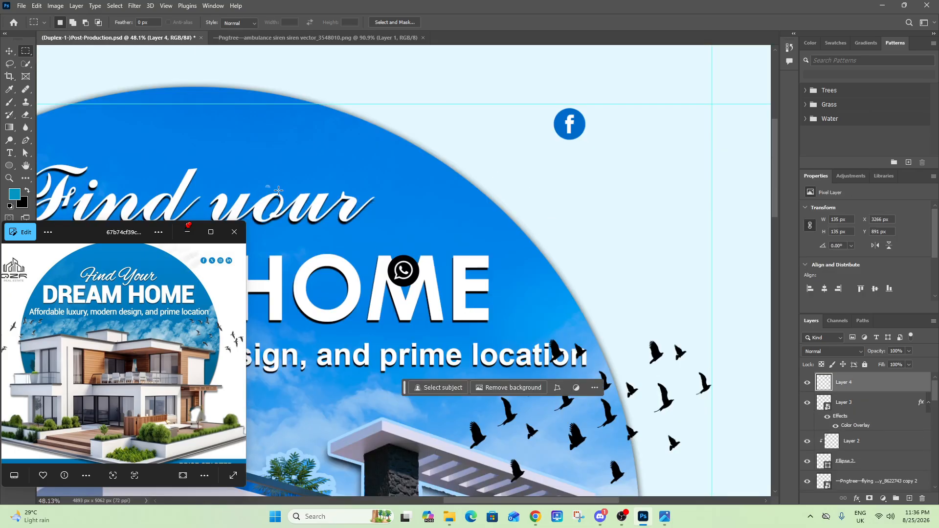
Step: Place the WhatsApp icon just right of the Facebook icon, level with it, and copy the Facebook icon's Color Overlay onto it
key(v)
drag(402, 272, 612, 128)
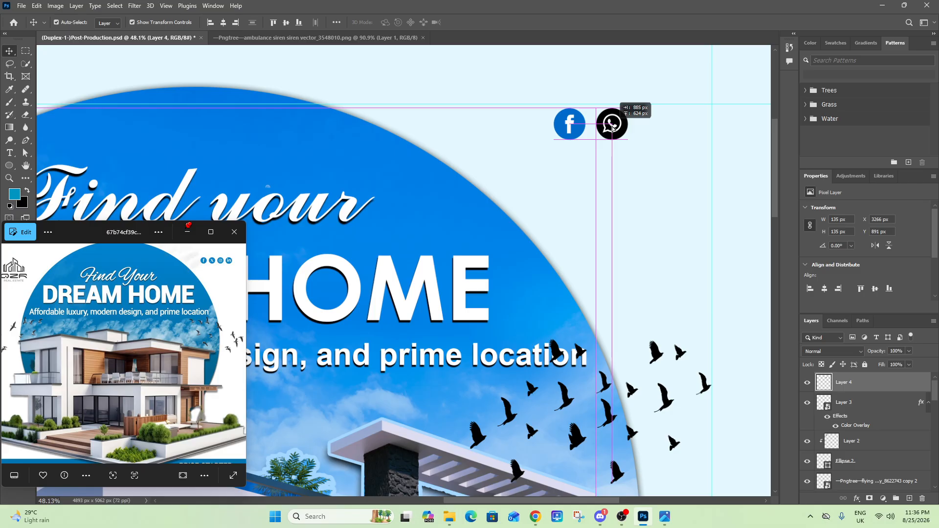
drag(612, 128, 612, 128)
click(854, 429)
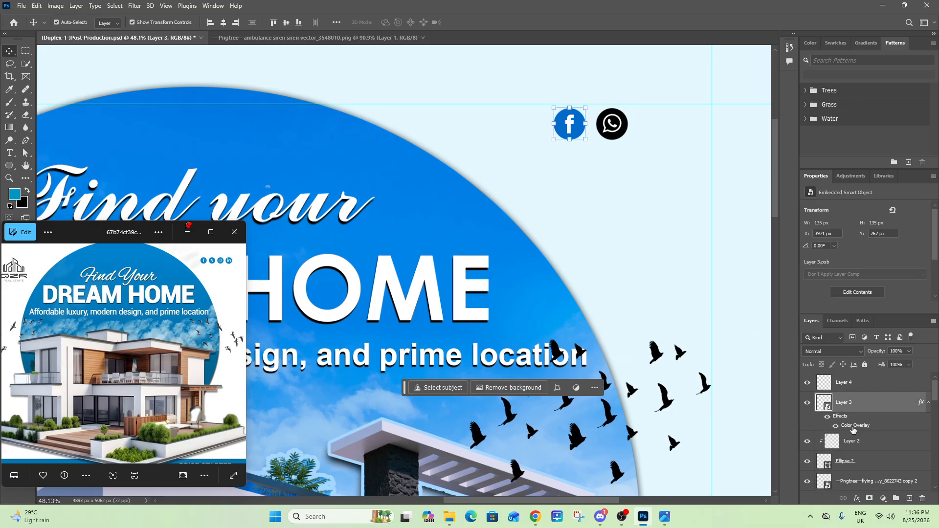
drag(858, 426, 854, 389)
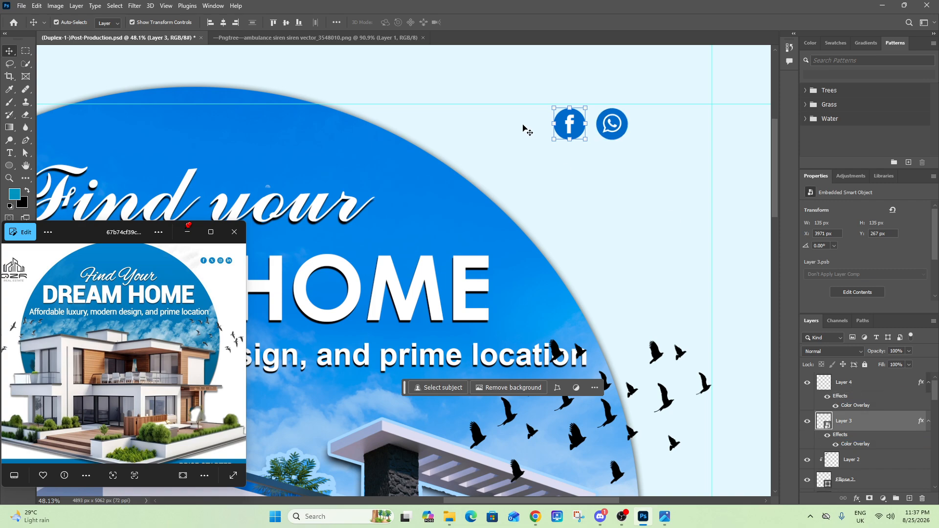
Step: Copy the Instagram icon from the social media icons image with the Rectangular Marquee and paste it into the poster
click(245, 39)
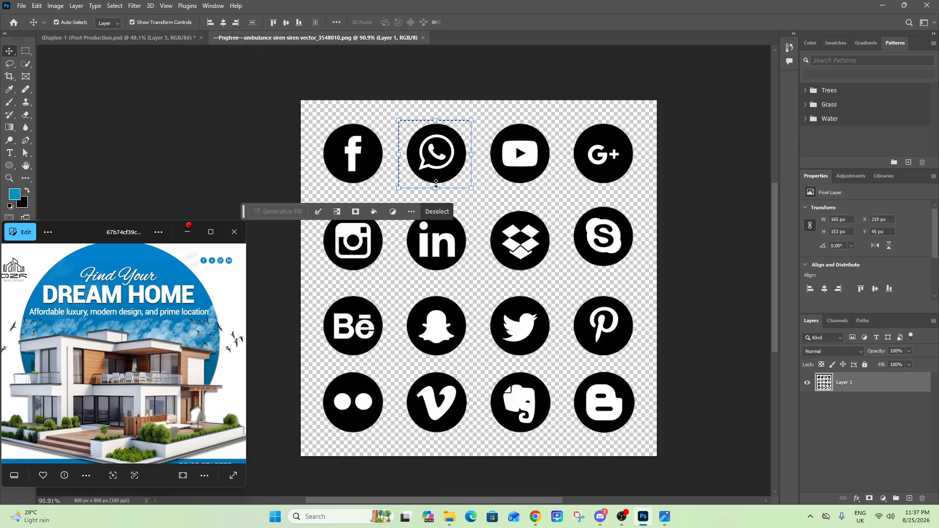
scroll(489, 261, down, 1)
scroll(489, 264, up, 1)
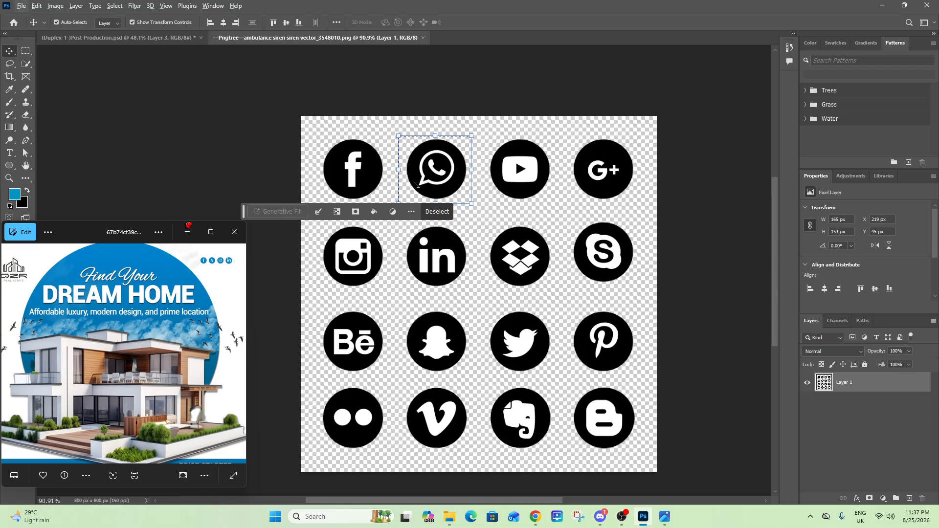
click(26, 51)
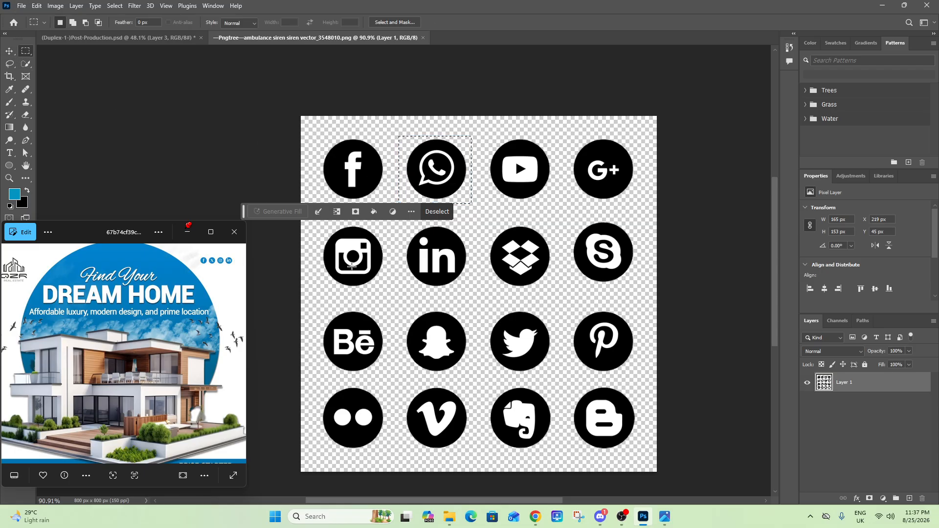
drag(313, 223, 392, 292)
click(190, 38)
key(ctrl+v)
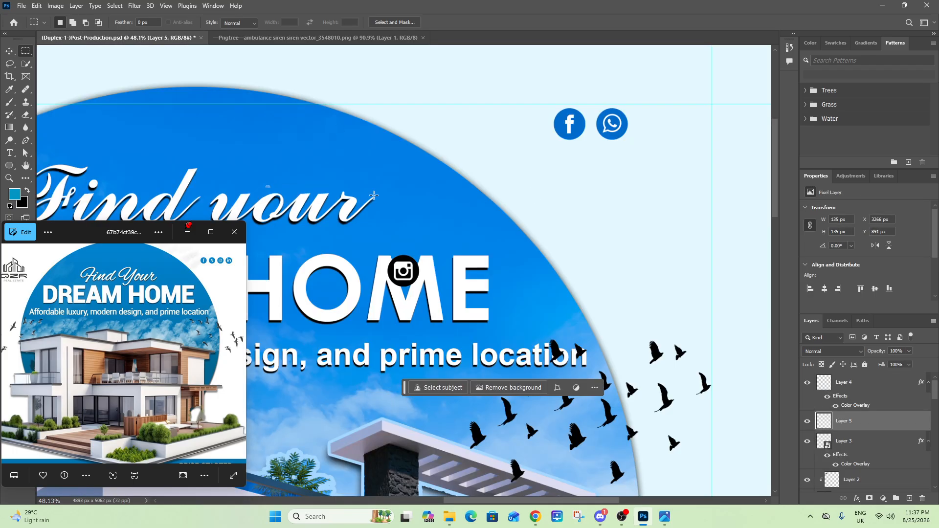
Step: Copy the LinkedIn icon from the social media icons image and paste it into the poster as its own layer
click(218, 38)
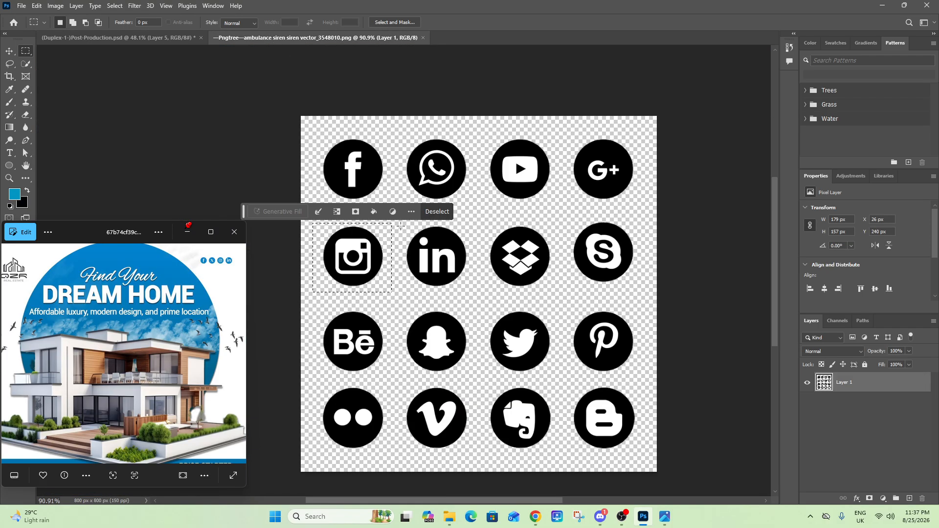
drag(402, 223, 472, 290)
key(ctrl+c)
click(103, 37)
key(ctrl+v)
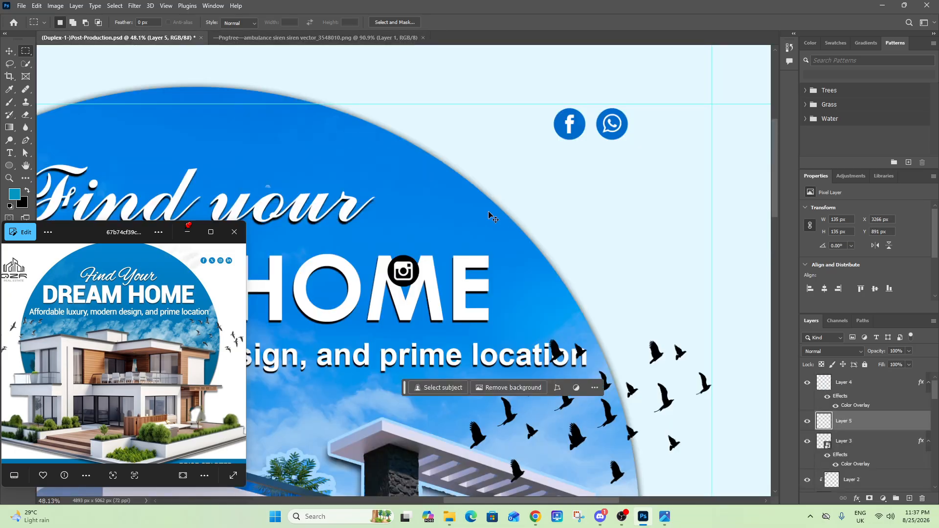
Step: Line up Instagram and LinkedIn right of WhatsApp, with LinkedIn at about X 4479 px, Y 267 px, and nudge WhatsApp left to even the spacing
click(9, 51)
drag(402, 271, 681, 126)
drag(398, 278, 691, 128)
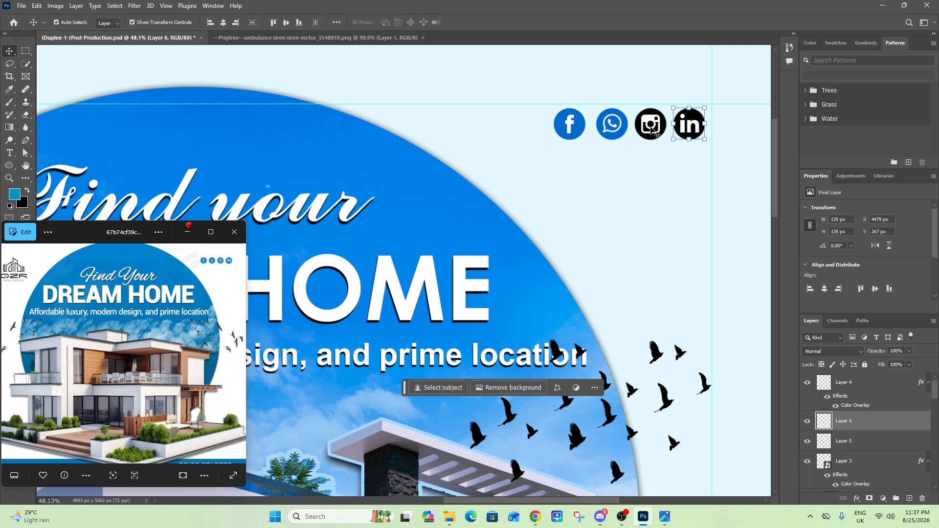
drag(609, 128, 610, 128)
click(686, 134)
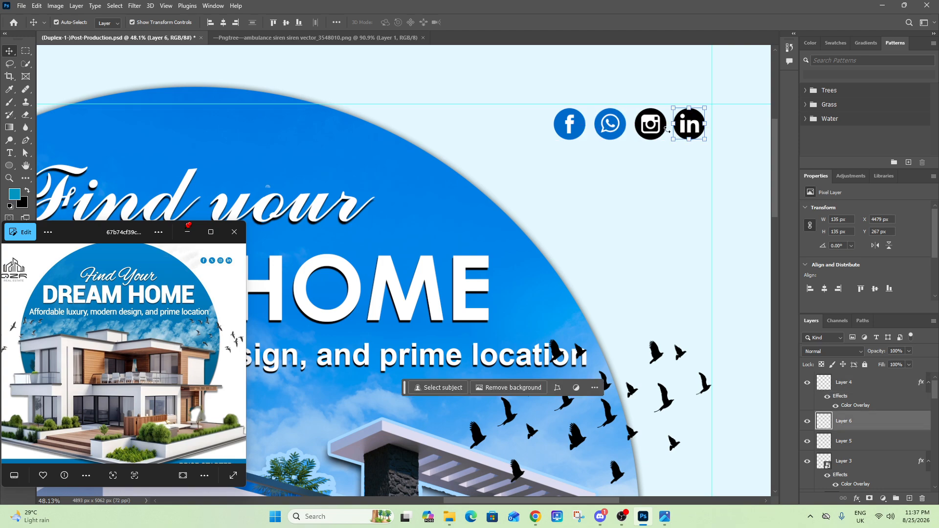
Step: Copy the WhatsApp icon's Color Overlay onto the Instagram and LinkedIn icons, deselect them, and save the poster
click(612, 130)
drag(863, 408, 856, 463)
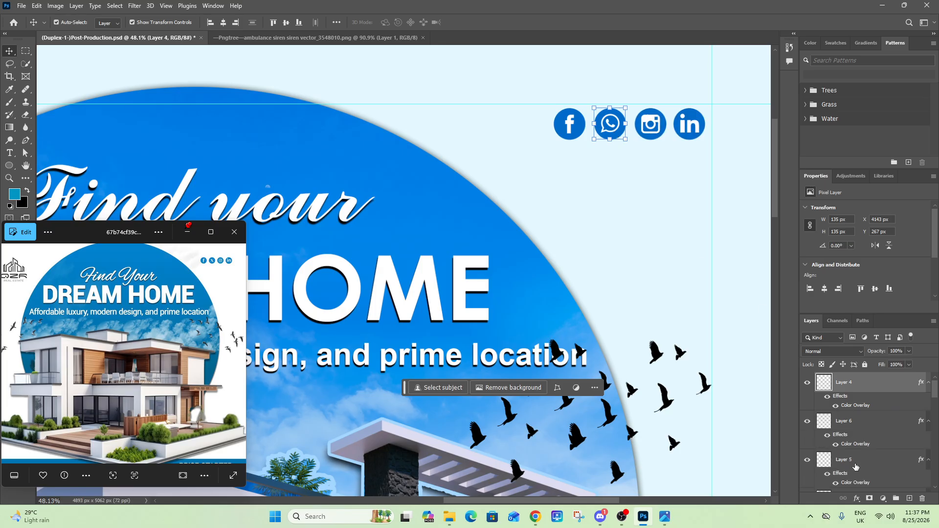
click(645, 279)
scroll(636, 281, down, 6)
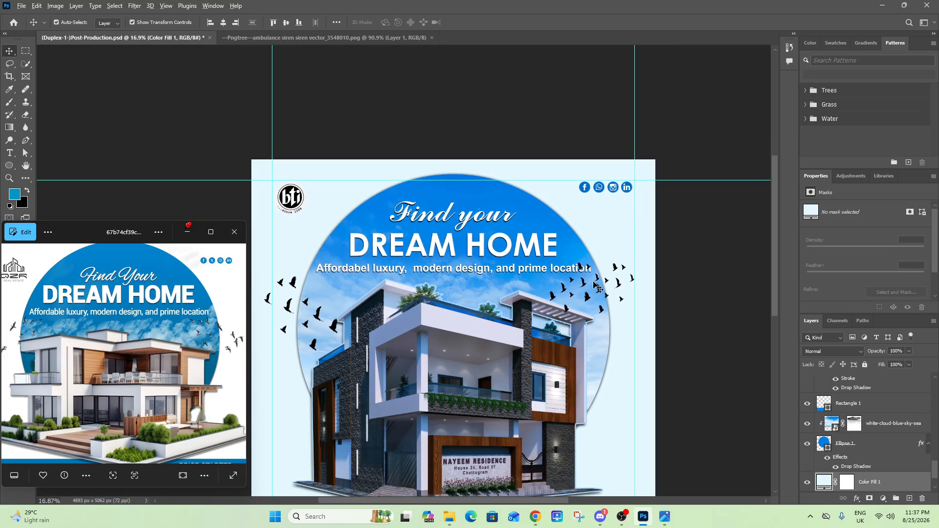
scroll(610, 289, down, 1)
key(ctrl+s)
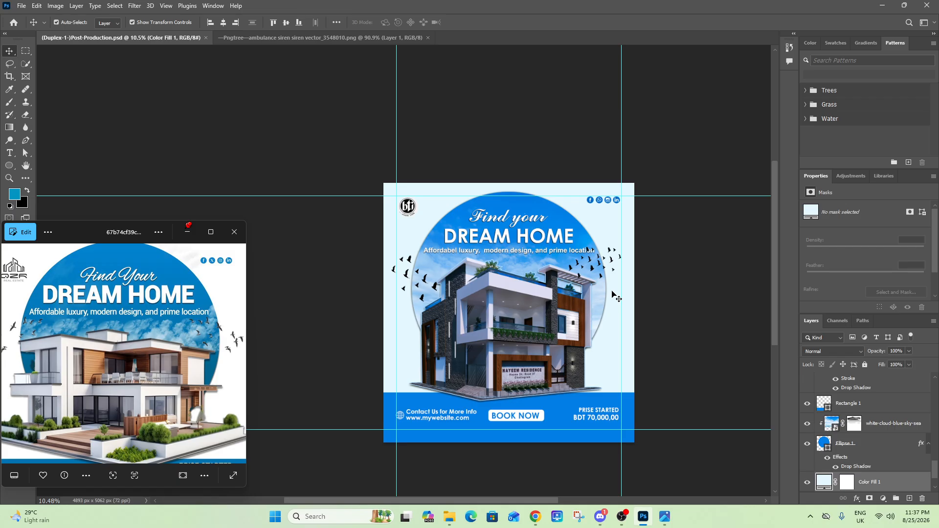
Step: Scale the house image up to 106.43% and align it to the poster's horizontal center
scroll(154, 361, down, 2)
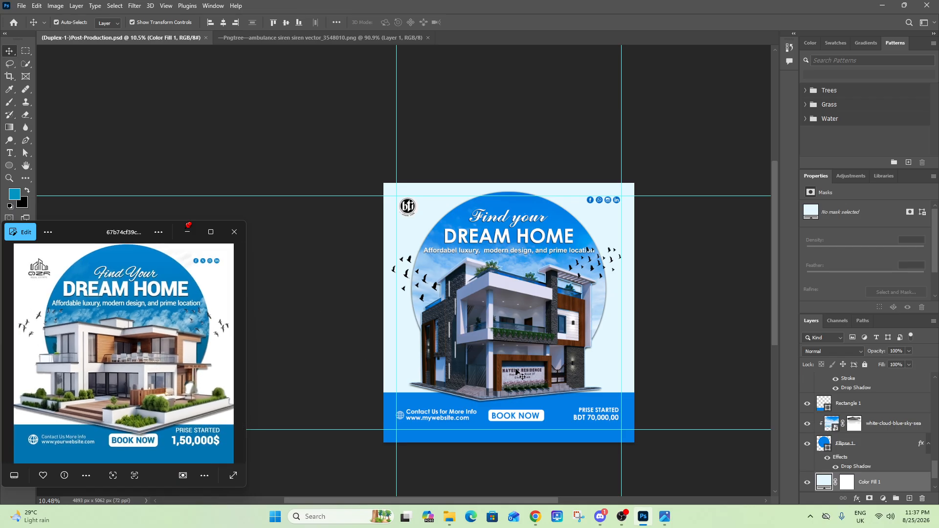
click(492, 342)
drag(614, 239, 628, 241)
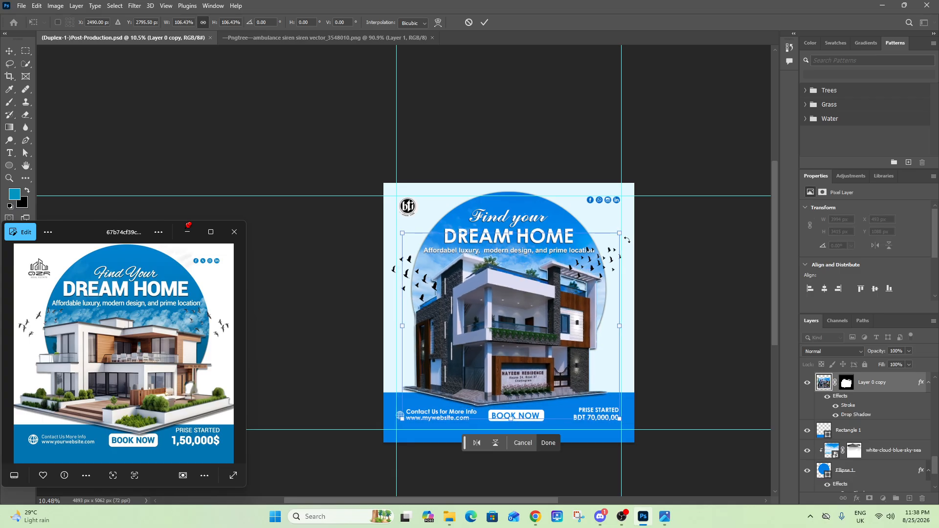
click(485, 23)
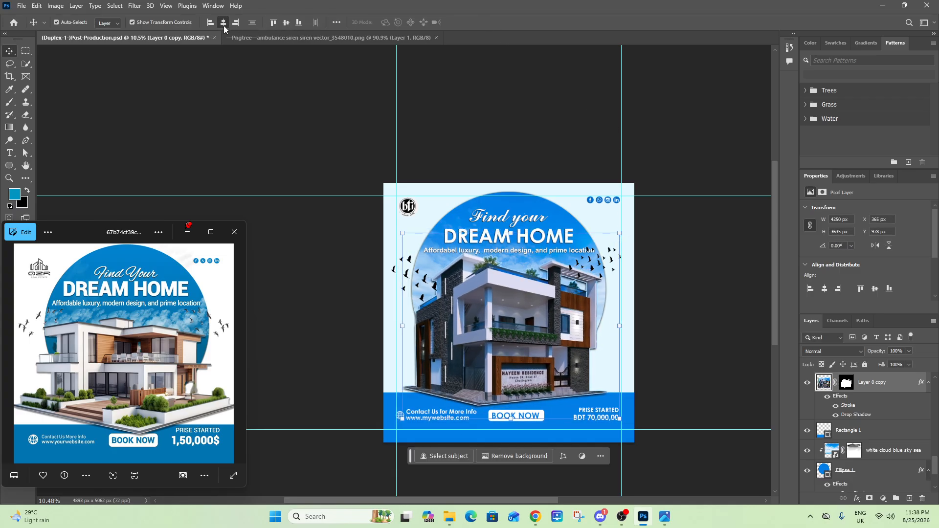
click(224, 25)
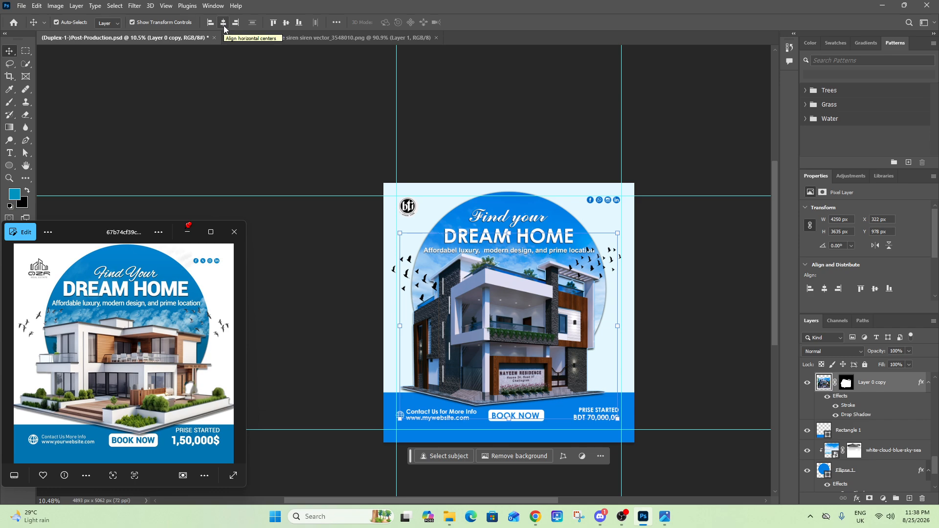
click(224, 26)
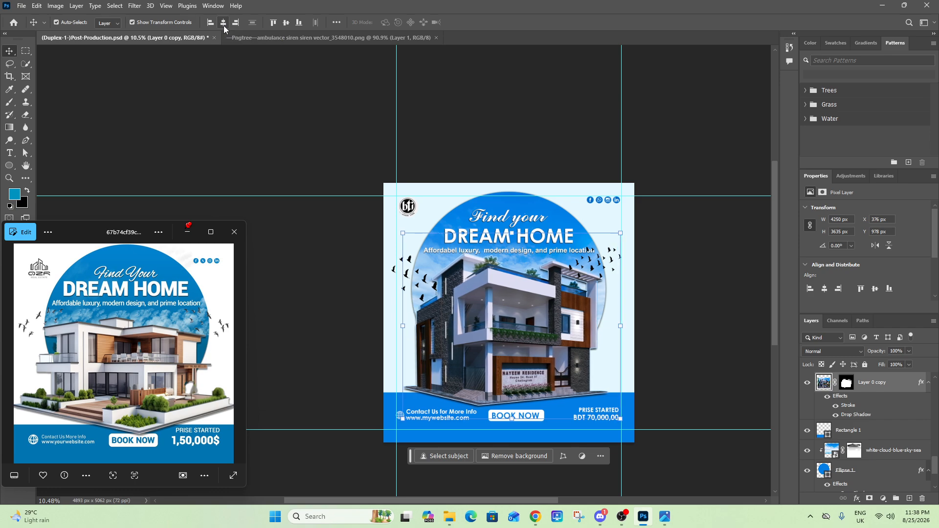
Step: Nudge the house image right and slightly up, to about X 421 px, Y 958 px, and deselect it
key(Right)
key(Right)
key(Up)
key(Up)
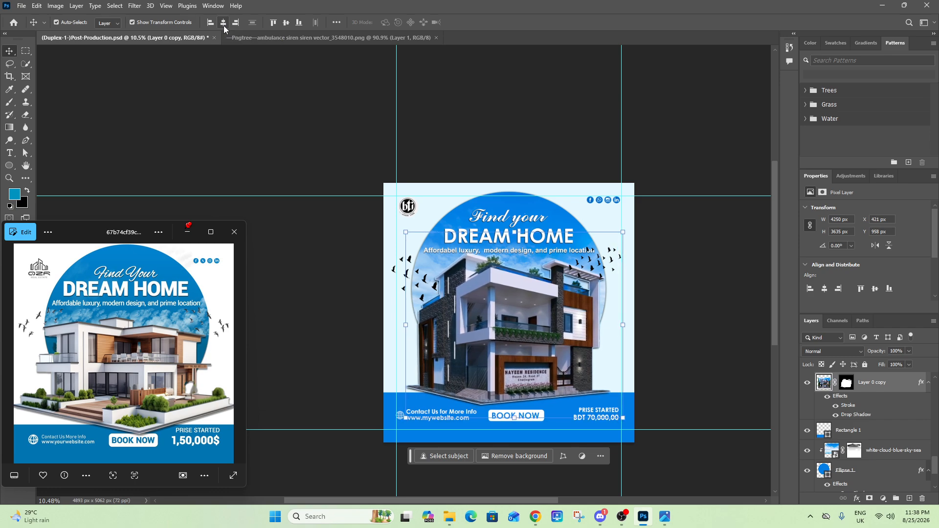
key(Right)
key(Right)
click(693, 292)
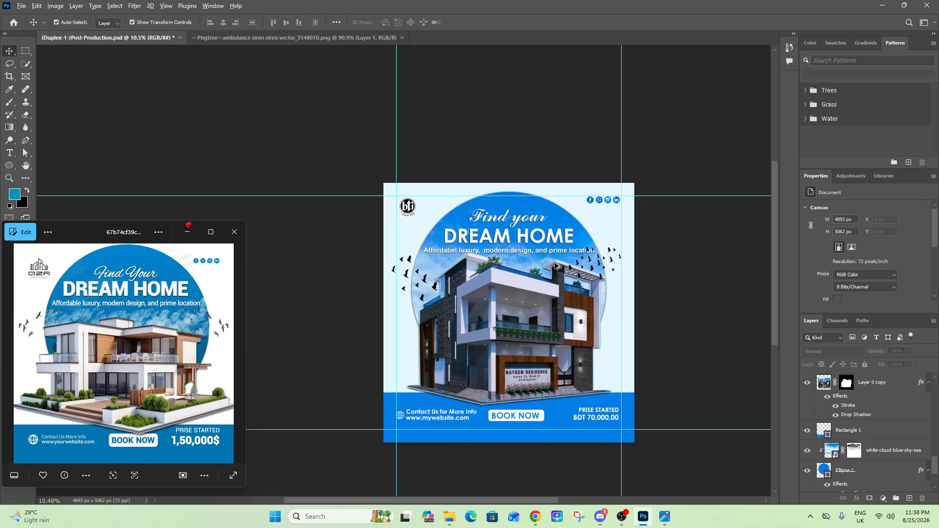
Step: Move the two bird flocks beside the tagline's end rightward, to X 3736 px and X 4143 px, both at Y 1176 px
scroll(555, 262, up, 5)
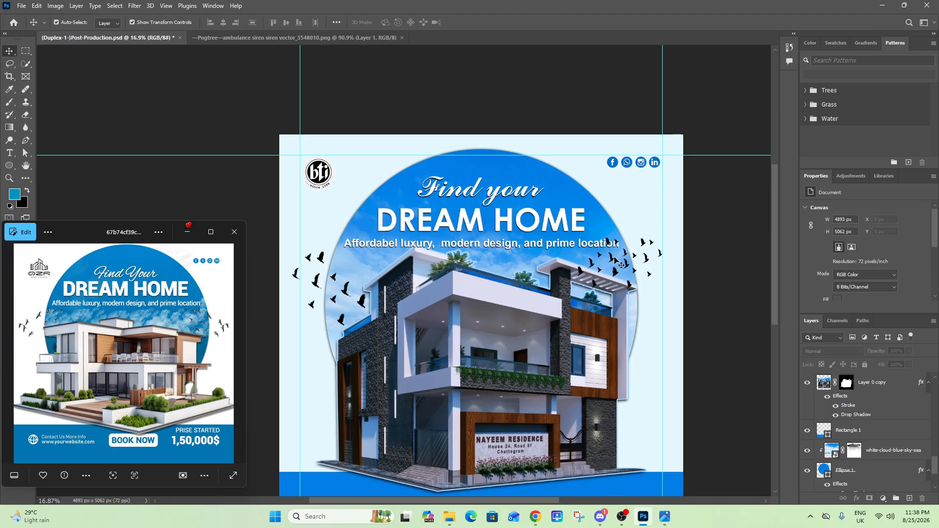
click(621, 264)
drag(621, 264, 623, 258)
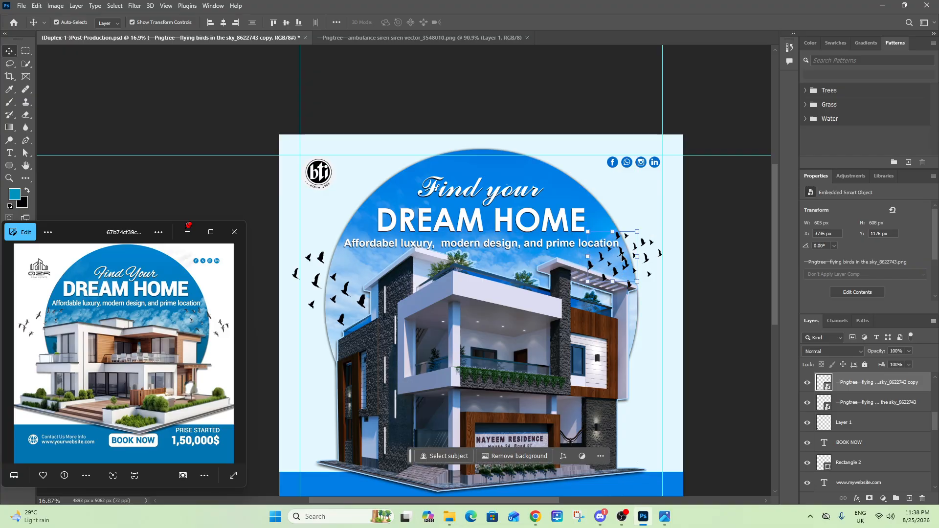
click(695, 261)
scroll(710, 269, up, 3)
drag(664, 260, 675, 254)
scroll(617, 281, down, 3)
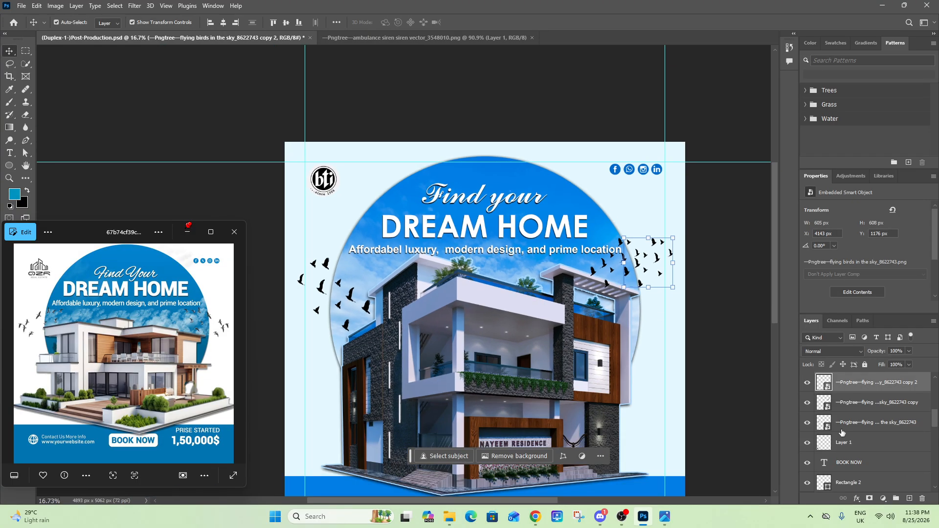
Step: Add a layer mask to the outermost right-hand bird flock and paint black with the Brush over its unwanted birds
click(874, 499)
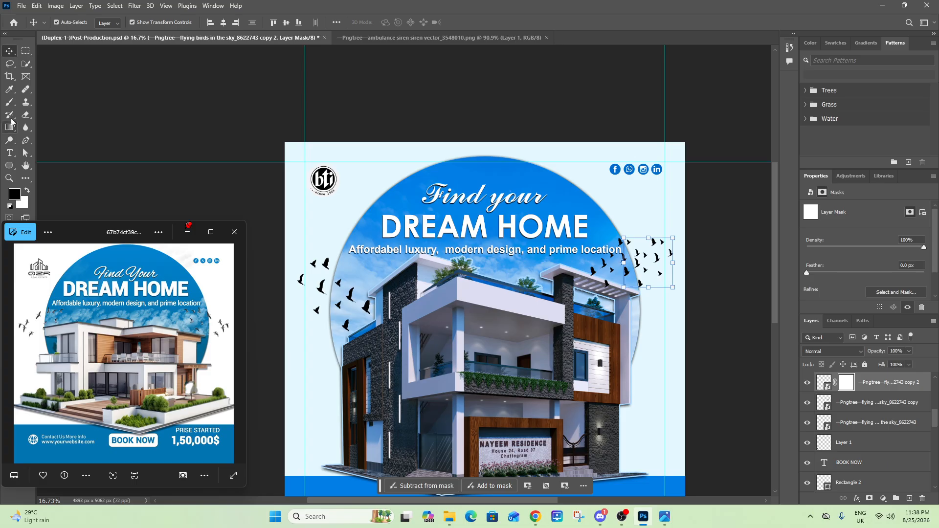
click(9, 102)
drag(613, 268, 583, 268)
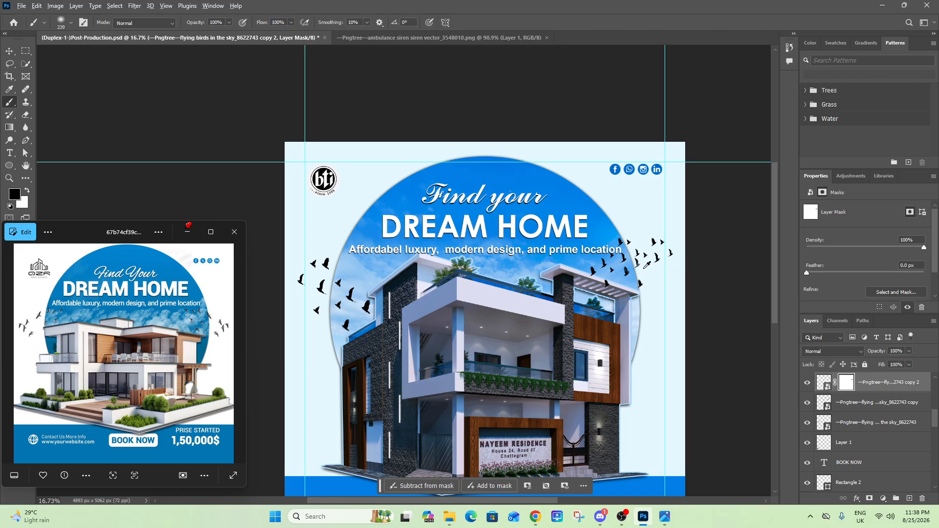
scroll(645, 264, up, 10)
mouse_move(650, 232)
mouse_down()
mouse_move(611, 235)
mouse_move(656, 226)
mouse_move(651, 220)
mouse_up()
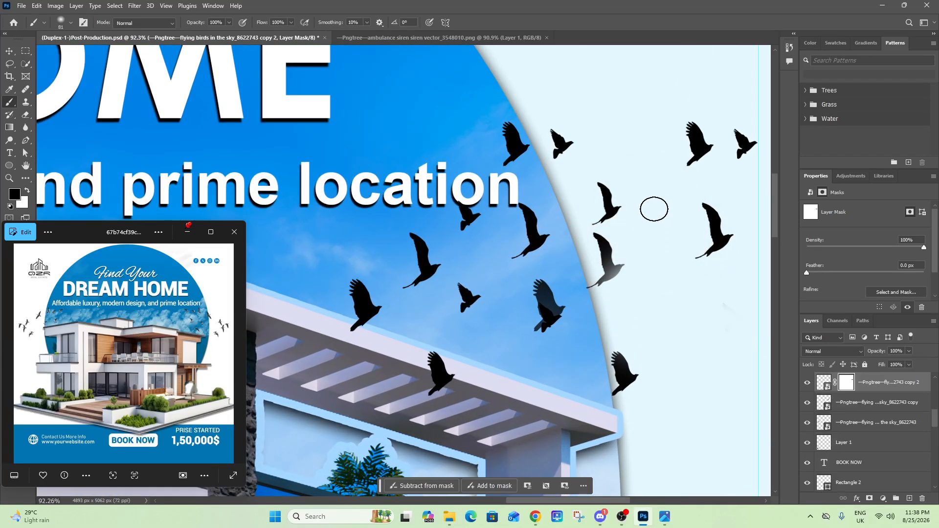
Step: Paint the half-hidden bird just outside the blue circle's edge back in with white on the flock's mask
key(x)
mouse_move(618, 269)
mouse_down()
mouse_move(614, 259)
mouse_move(595, 281)
mouse_up()
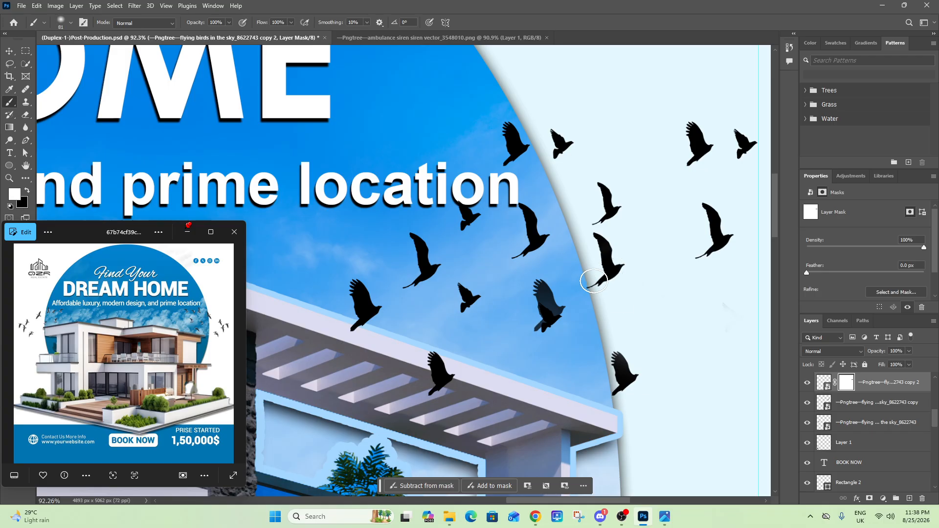
key(x)
scroll(553, 285, down, 4)
scroll(504, 238, up, 5)
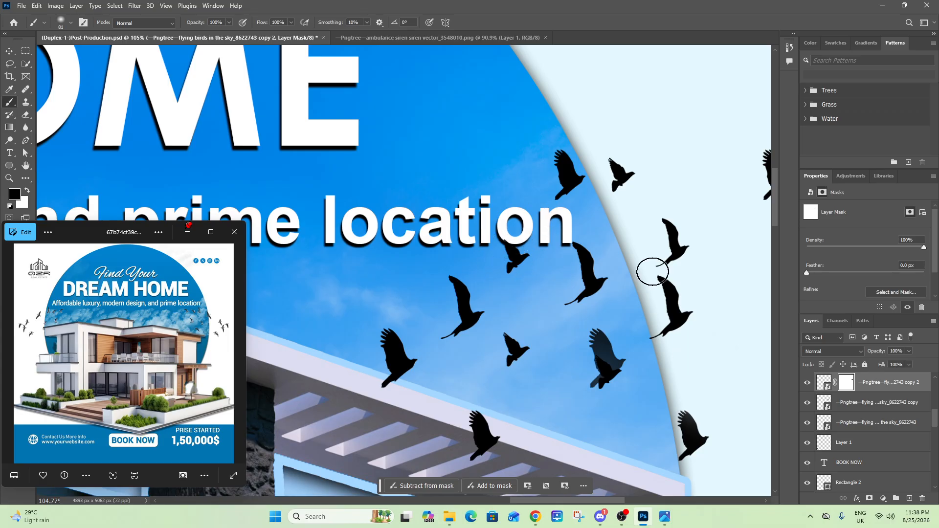
scroll(514, 263, down, 4)
scroll(603, 239, up, 3)
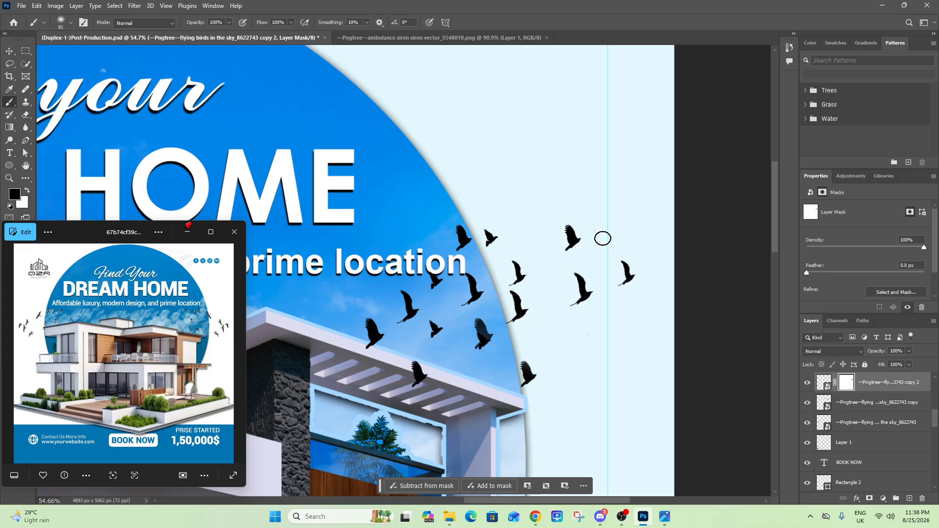
scroll(601, 235, down, 3)
scroll(615, 296, down, 3)
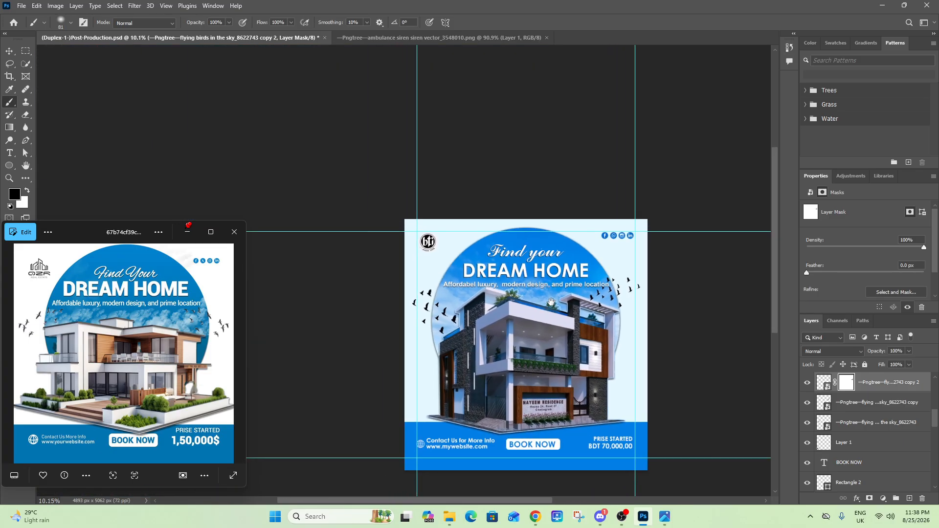
Step: Hide the lower of the two close birds just outside the blue circle's edge by painting black on the flock's mask
scroll(617, 279, up, 3)
scroll(617, 279, up, 3)
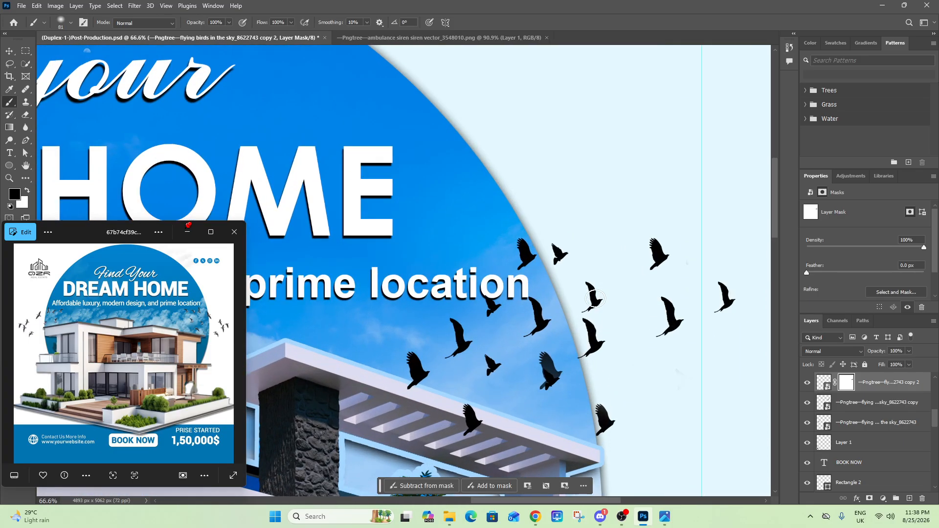
scroll(594, 293, down, 1)
drag(590, 306, 600, 321)
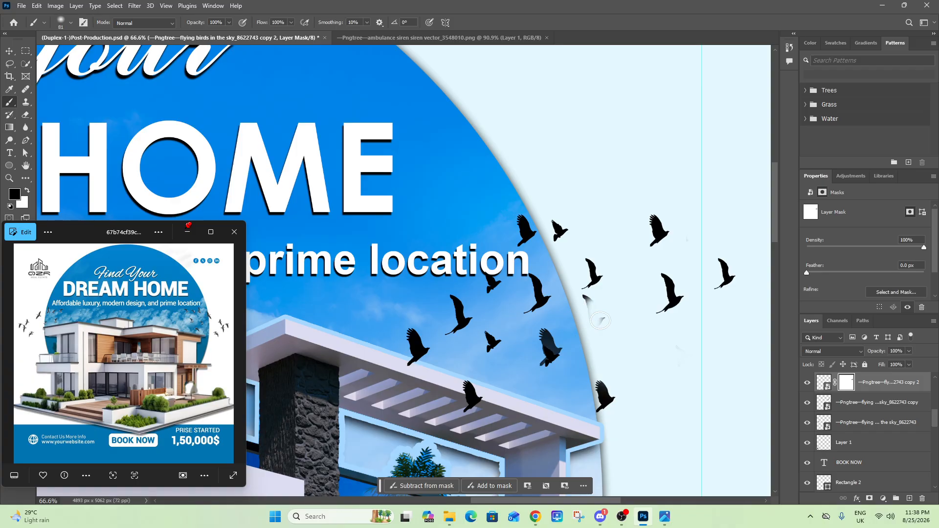
scroll(610, 324, down, 2)
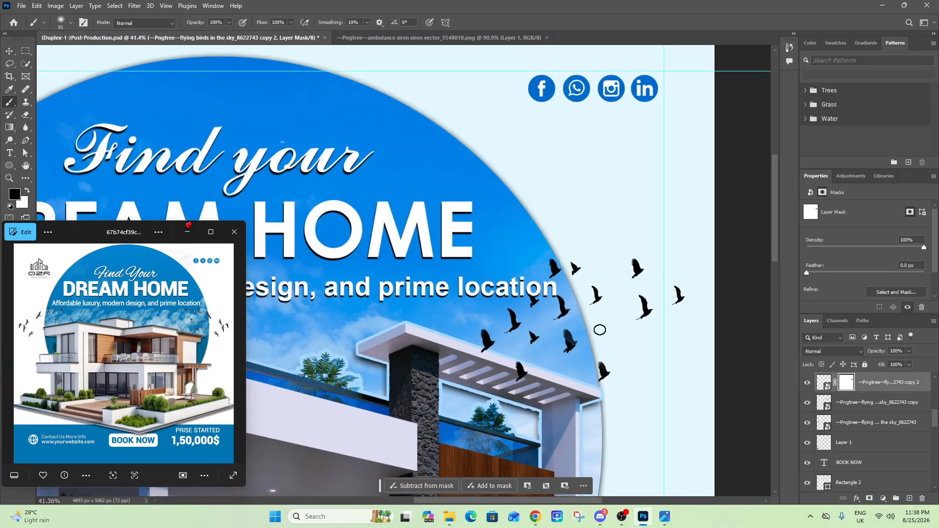
scroll(591, 303, down, 4)
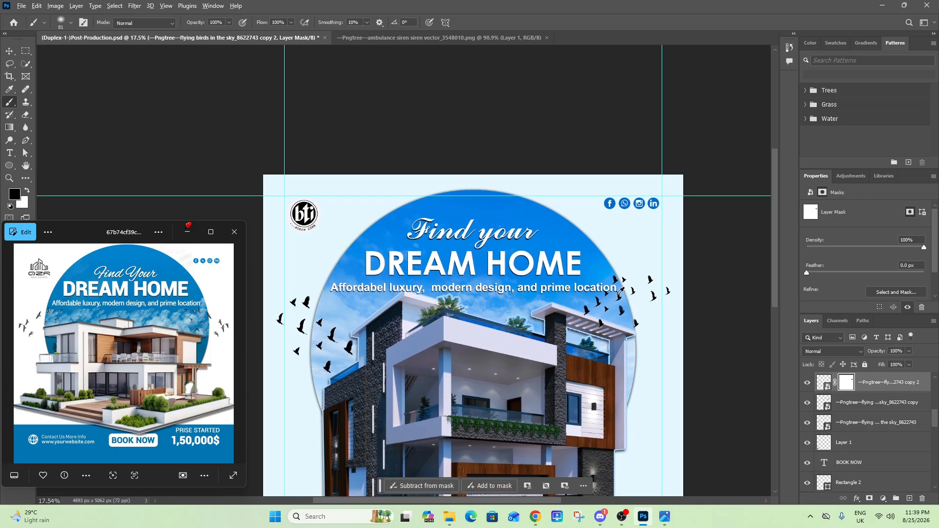
scroll(631, 305, up, 2)
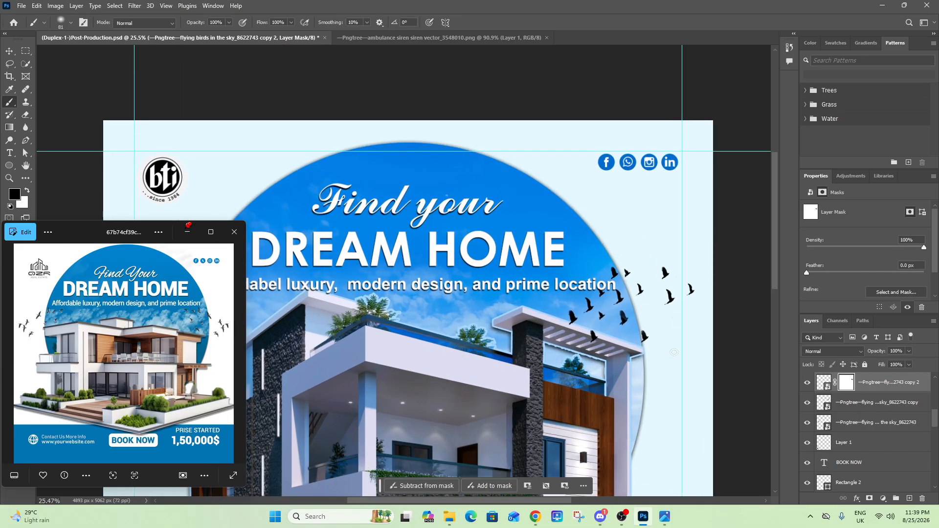
Step: Add a layer mask to the inner right-hand flock, brush away the birds around the tagline's end, and save the poster
click(10, 51)
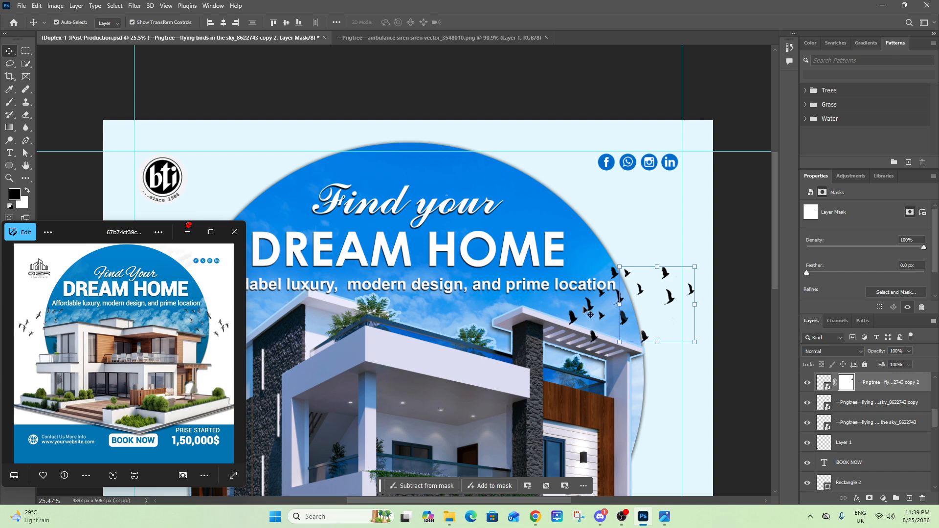
key(Delete)
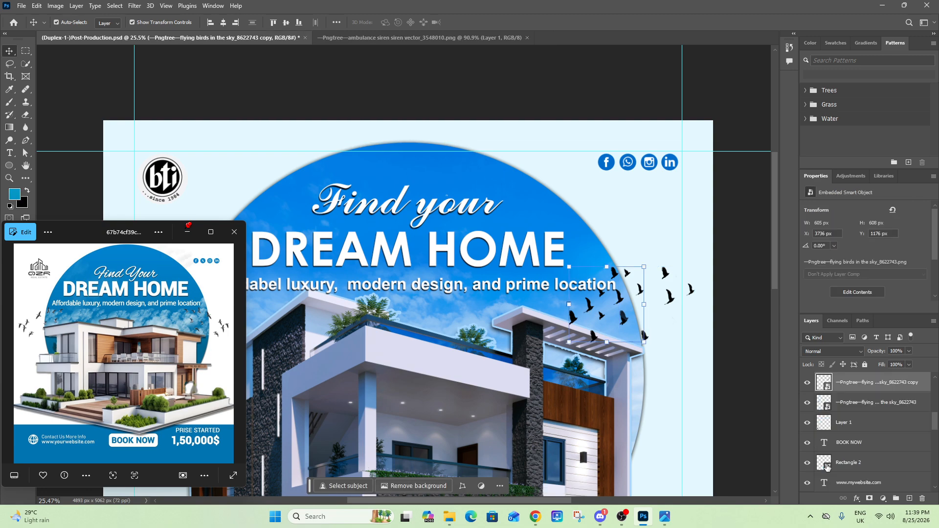
click(869, 498)
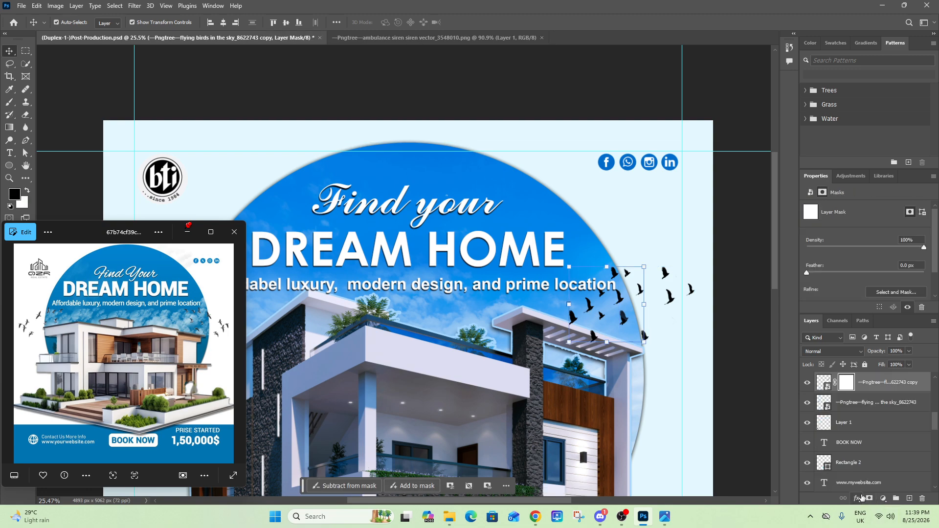
click(9, 102)
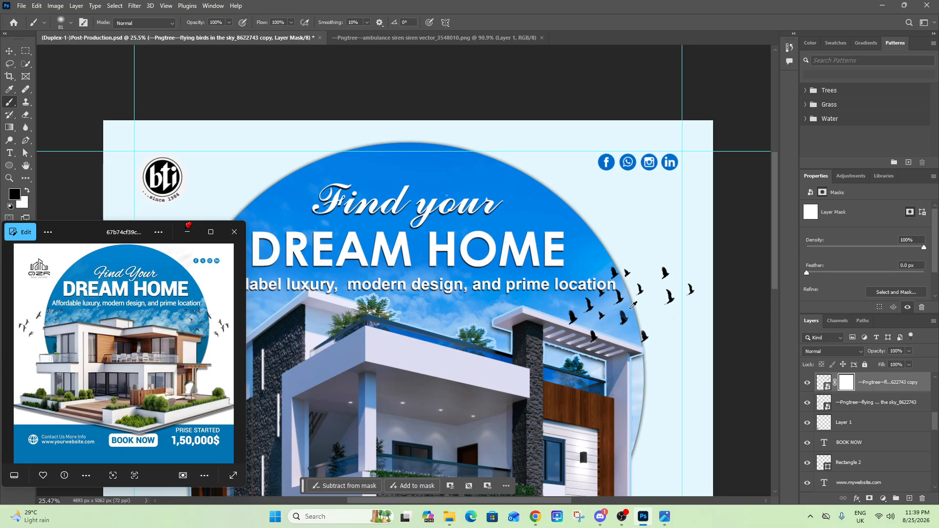
scroll(630, 309, up, 5)
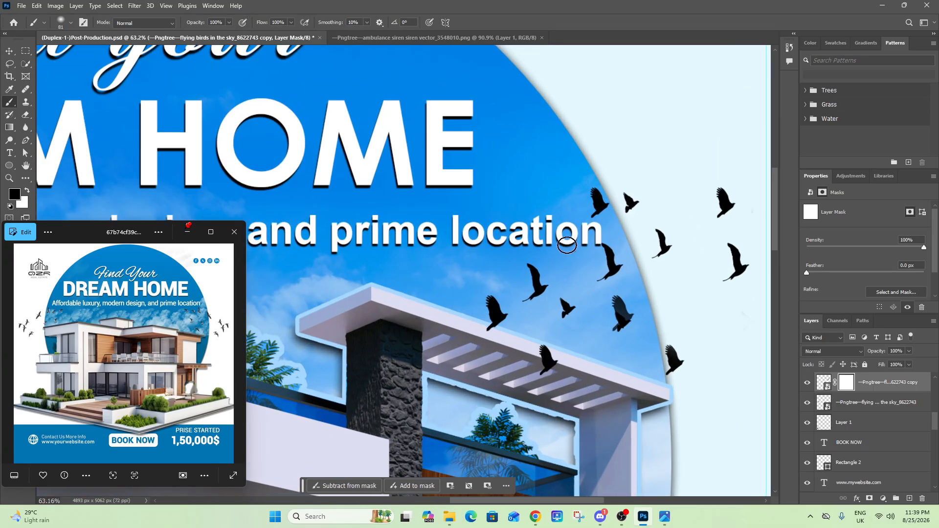
mouse_move(592, 191)
mouse_down()
mouse_move(604, 216)
mouse_move(595, 205)
mouse_up()
scroll(557, 245, down, 5)
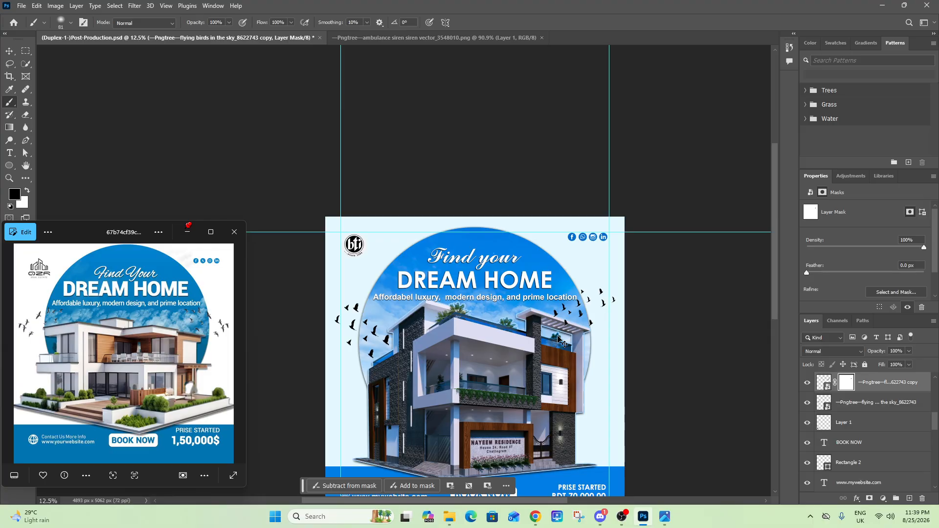
scroll(558, 338, down, 3)
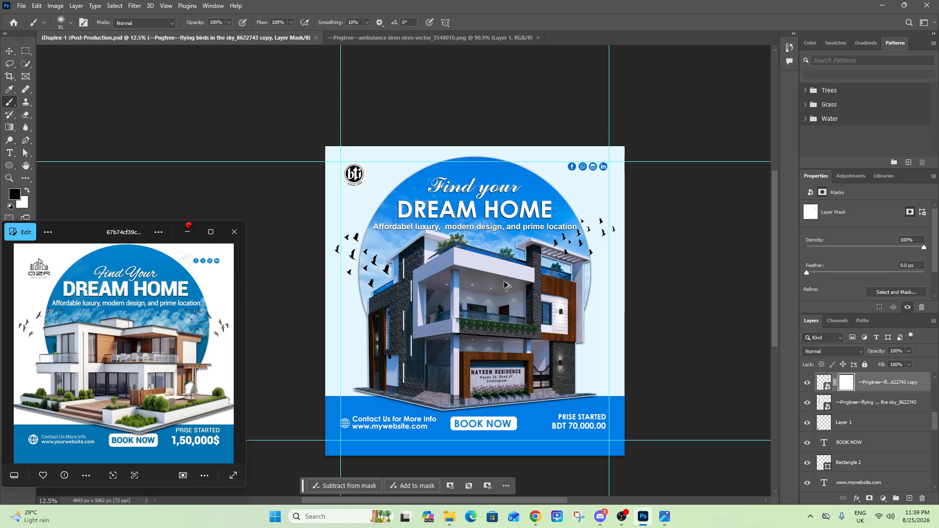
Step: Open the poster in Save for Web with maximum-quality JPEG settings and fit the whole poster in the preview
key(ctrl+alt+shift+s)
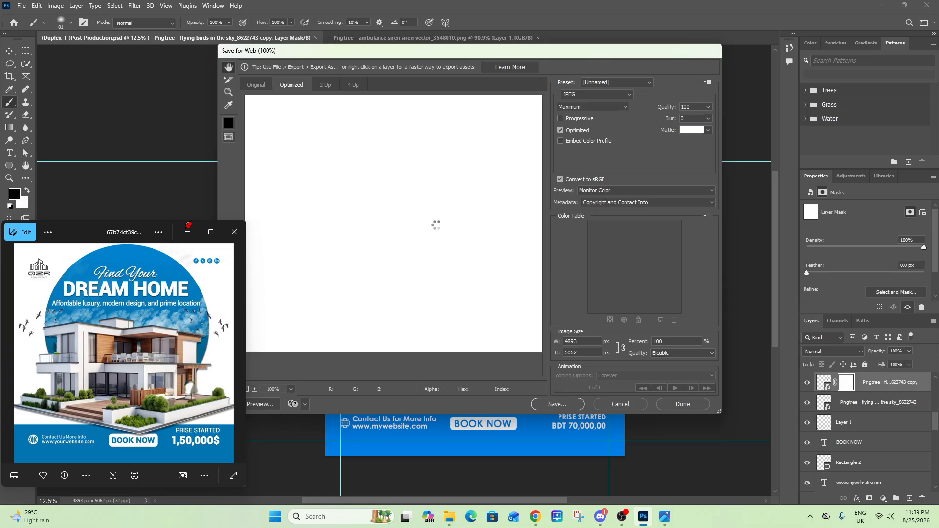
key(z)
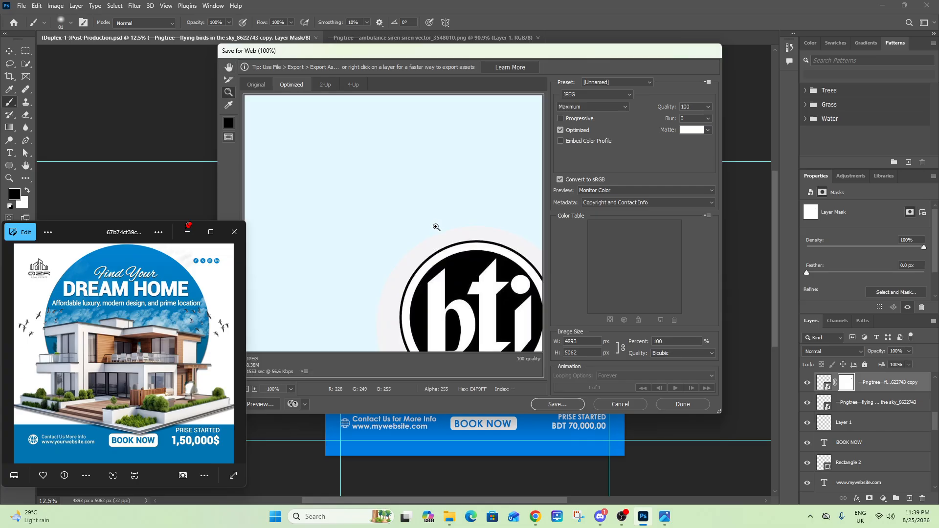
alt+click(436, 227)
alt+click(436, 227)
alt+click(431, 229)
alt+click(420, 233)
alt+click(411, 236)
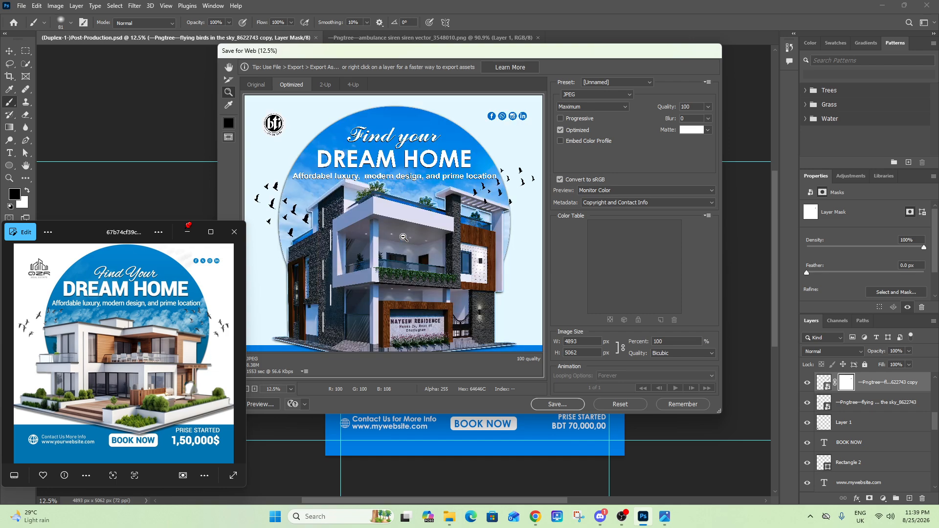
alt+click(404, 238)
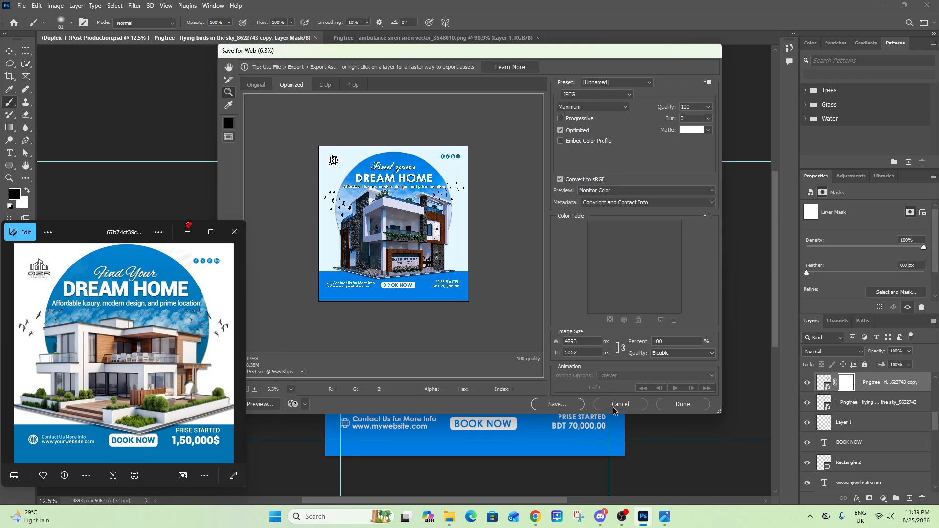
click(574, 408)
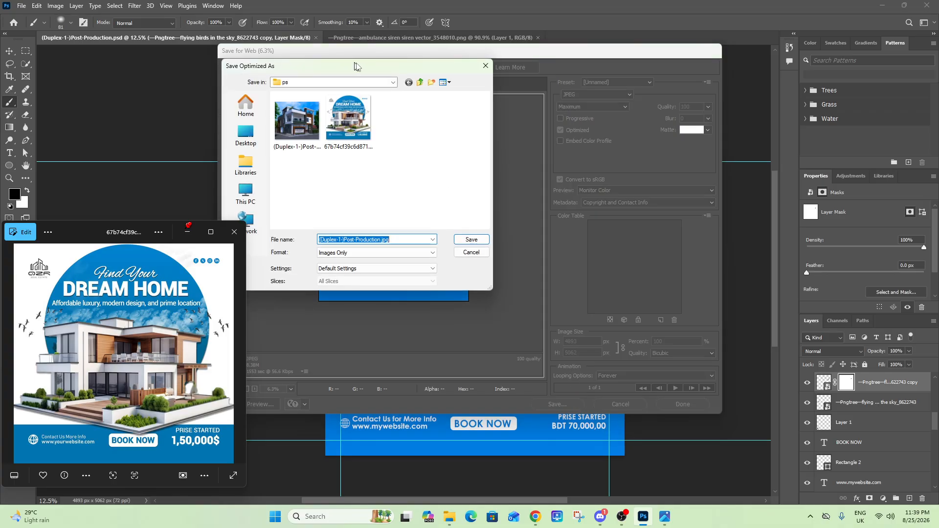
key(Return)
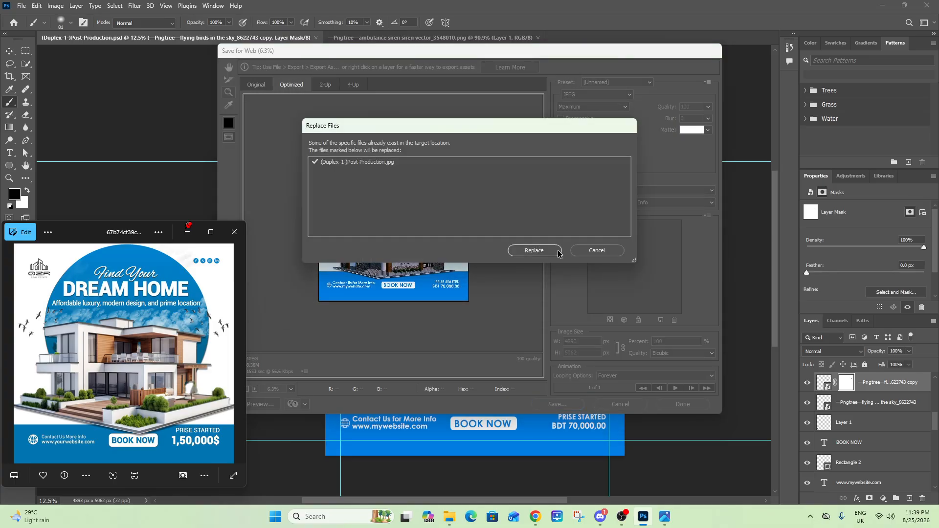
click(534, 251)
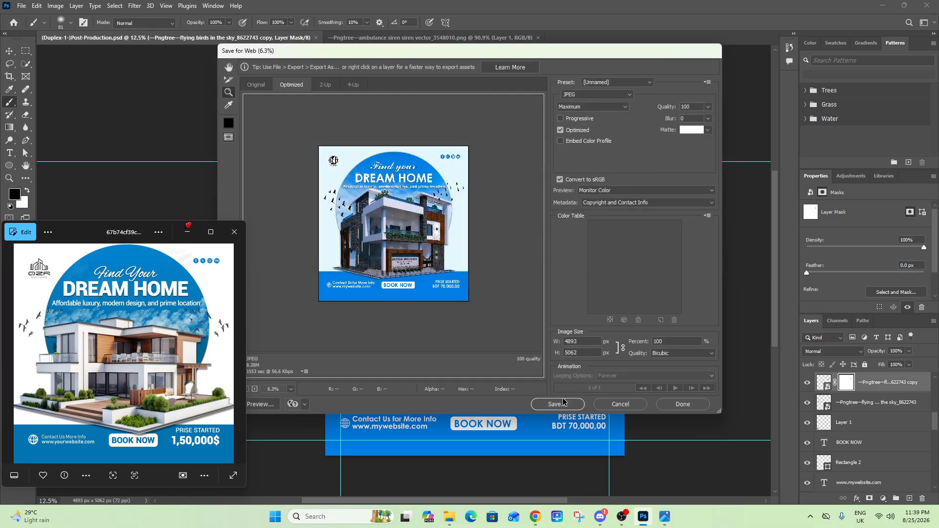
Step: Export the poster to the ps folder as (Duplex-1-)Post-Production2.jpg
click(558, 405)
click(466, 250)
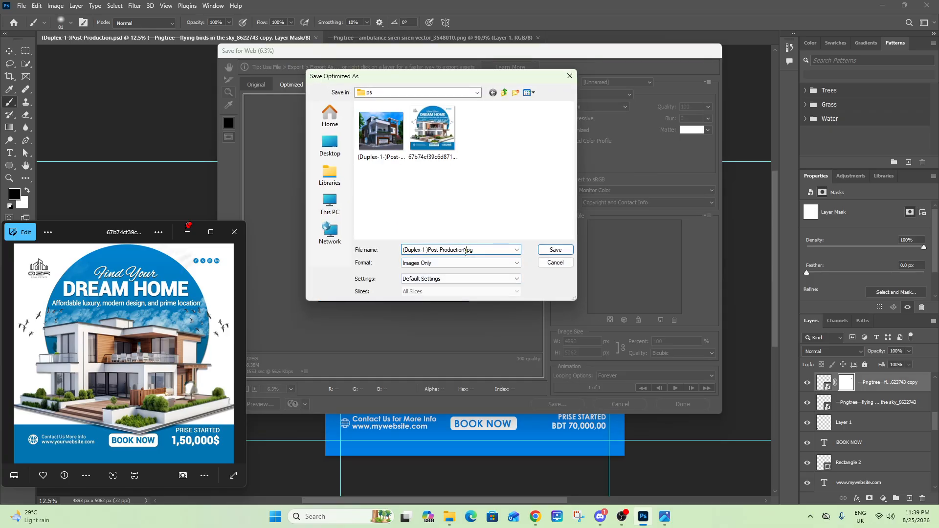
text(1)
key(Return)
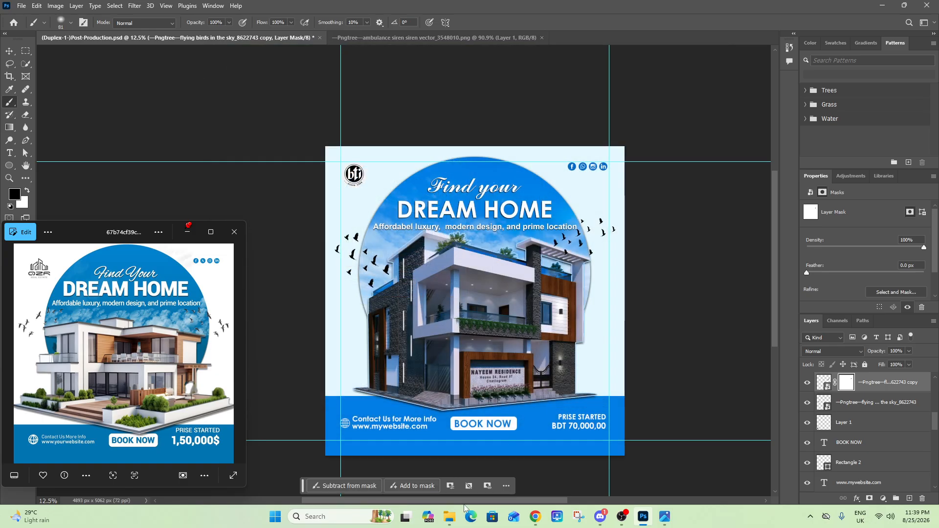
Step: Switch to File Explorer and open the exported (Duplex-1-)Post-Production2.jpg from the ps folder
mouse_move(450, 516)
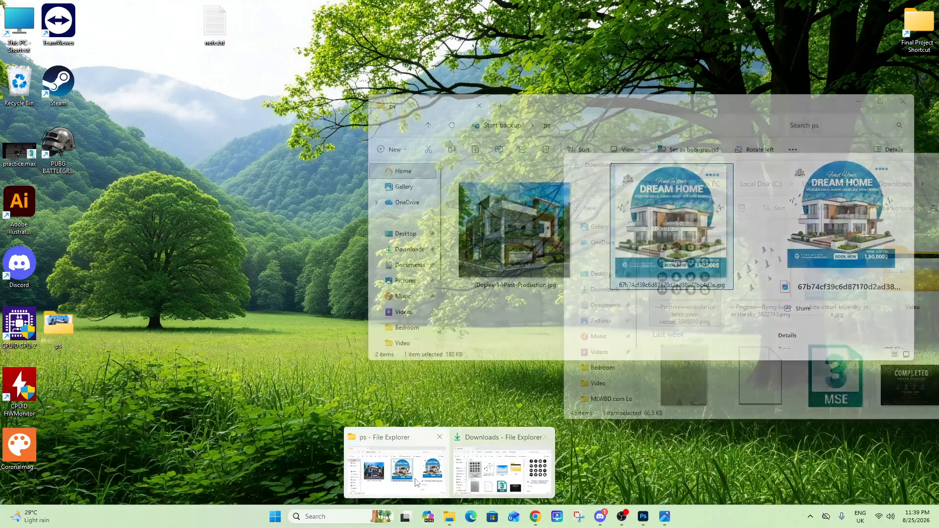
click(396, 469)
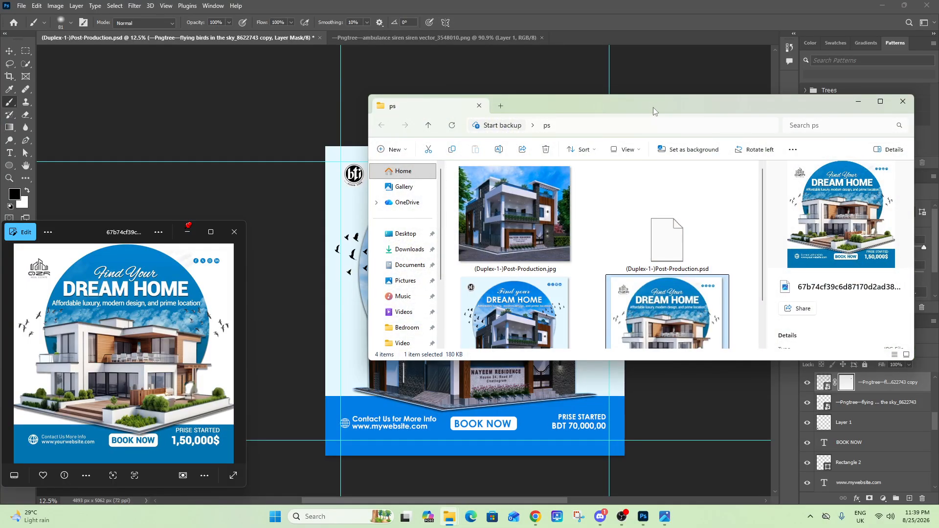
drag(653, 100, 565, 100)
scroll(534, 254, down, 2)
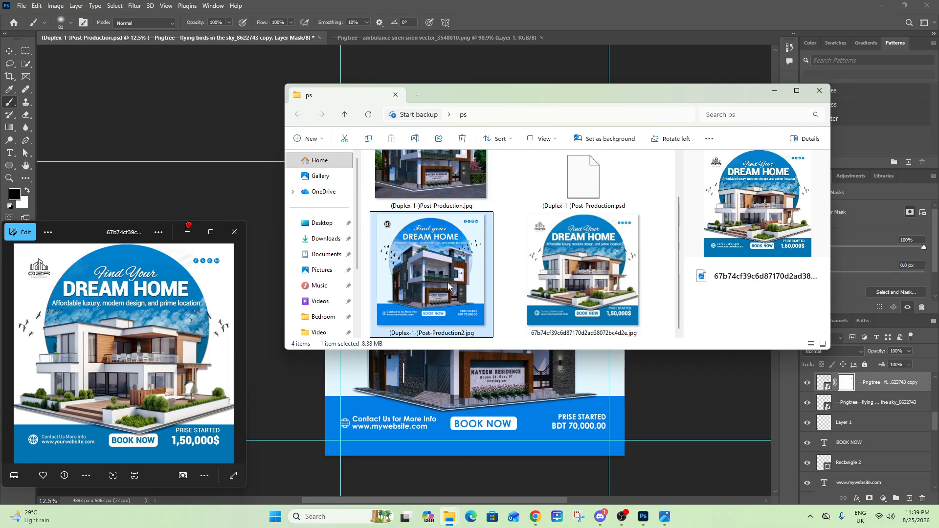
double_click(447, 283)
Step: Close the reference image viewer and quit Photoshop
click(234, 233)
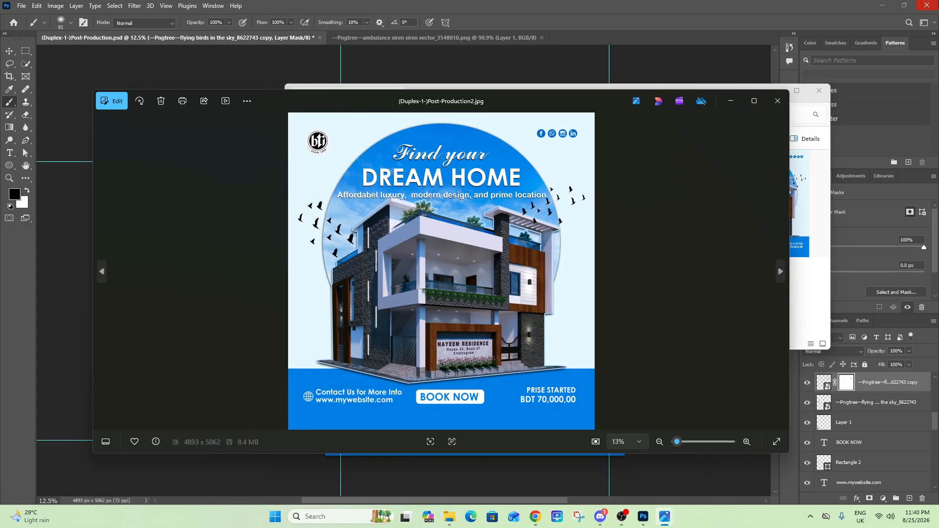
click(927, 5)
click(429, 190)
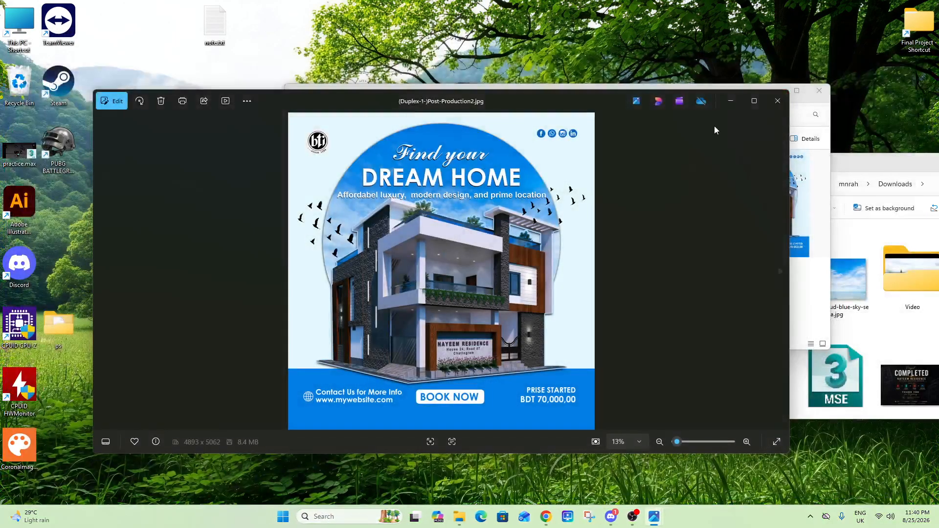
Step: Reopen the reference image from the ps folder and place it side by side with the exported poster for comparison
drag(791, 170, 518, 169)
double_click(591, 265)
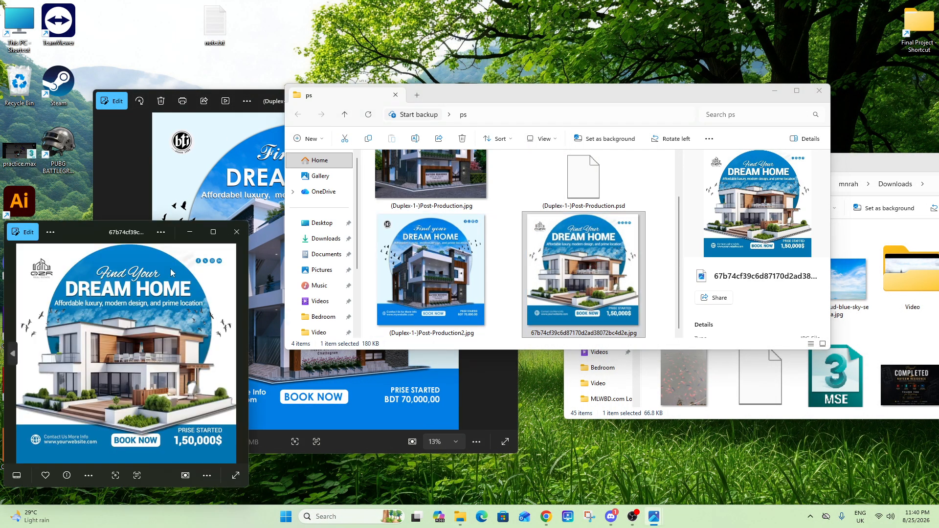
click(775, 91)
drag(276, 101, 1, 125)
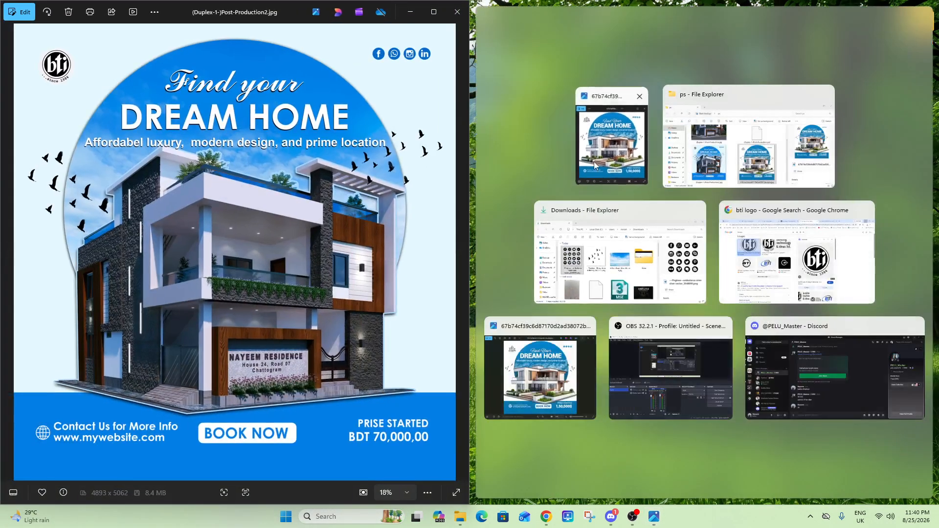
click(594, 162)
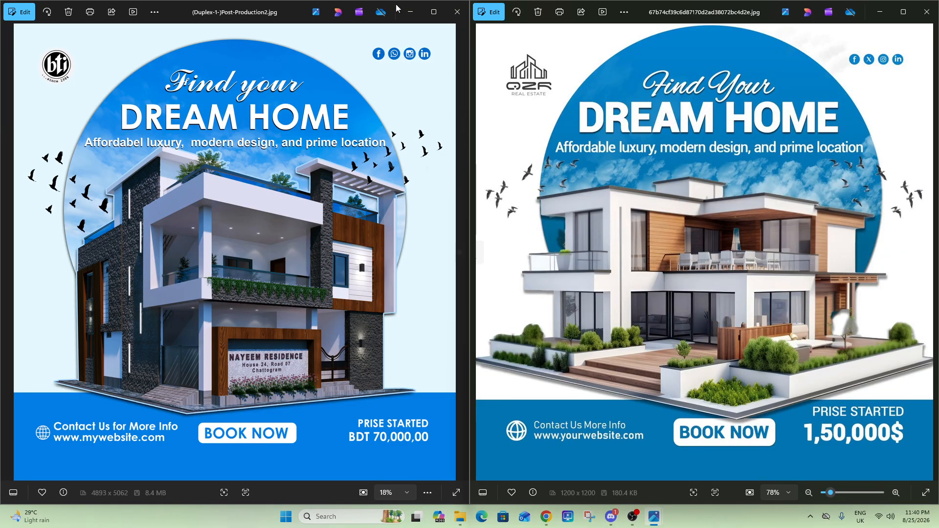
Step: Close both image viewers and clear the Downloads folder window off the desktop
click(457, 12)
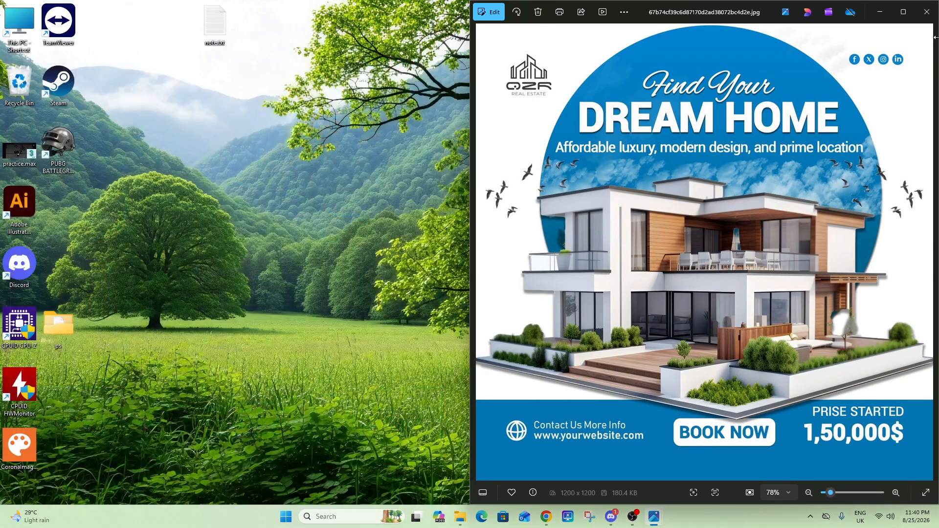
click(927, 11)
right_click(370, 111)
click(406, 158)
click(905, 173)
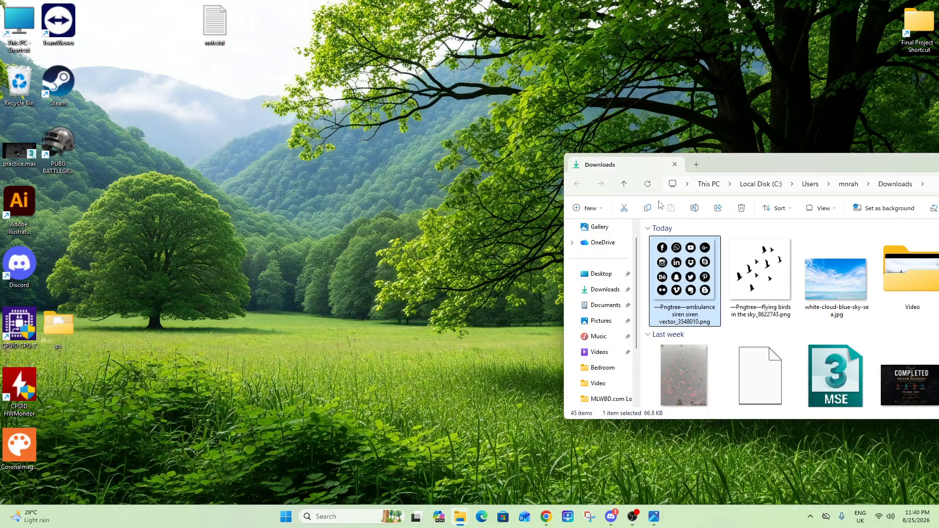
drag(763, 170, 496, 187)
click(831, 176)
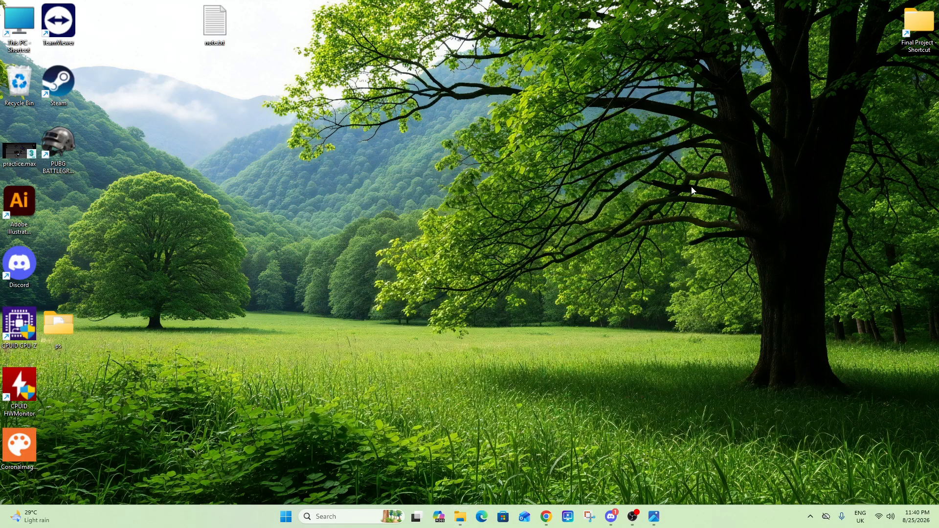